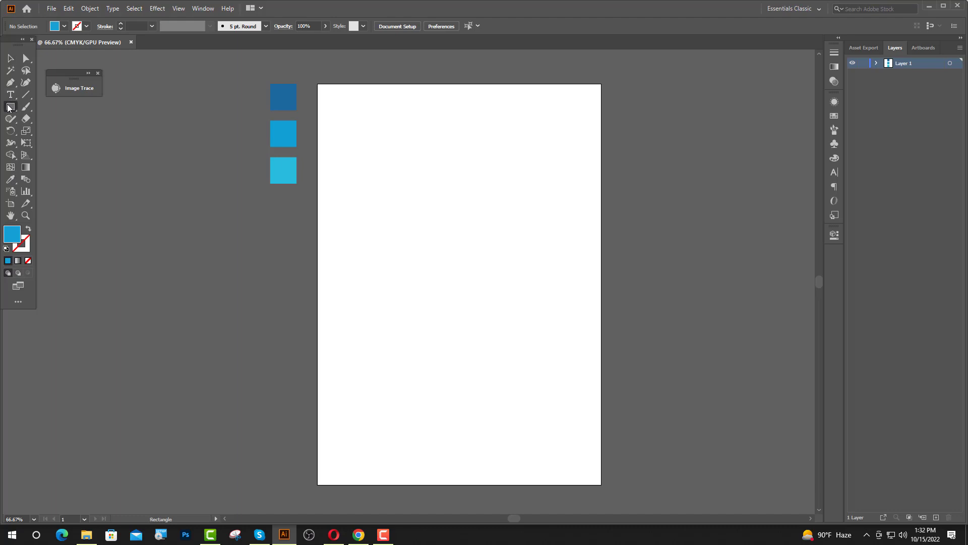
Draw the blue header rectangle across the top of the artboard.
left_click_drag(317, 83, 601, 316)
key("v")
left_click(203, 246)
Show the rulers and place horizontal guides 1 cm inside the top and bottom edges.
scroll(562, 225, "up", 1)
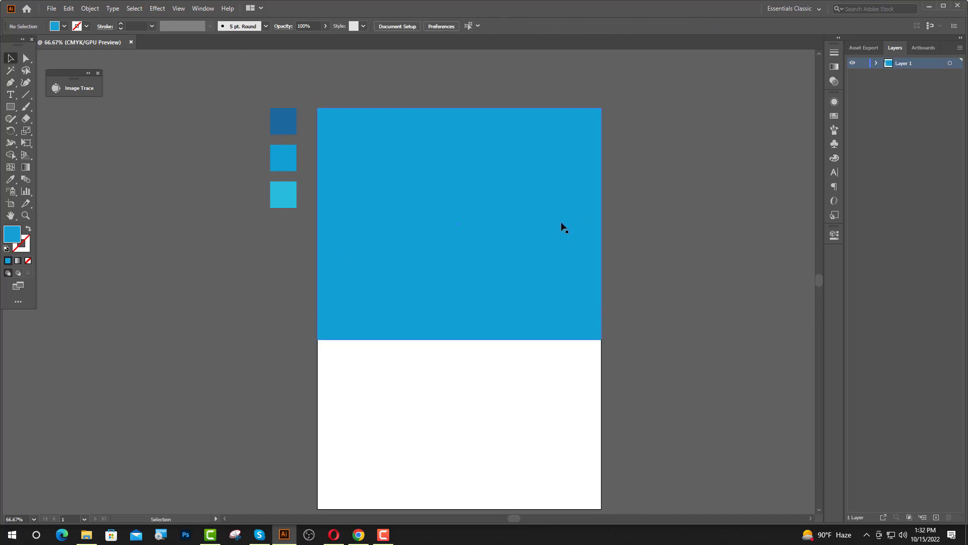
scroll(557, 222, "up", 1, "alt")
scroll(285, 315, "up", 1)
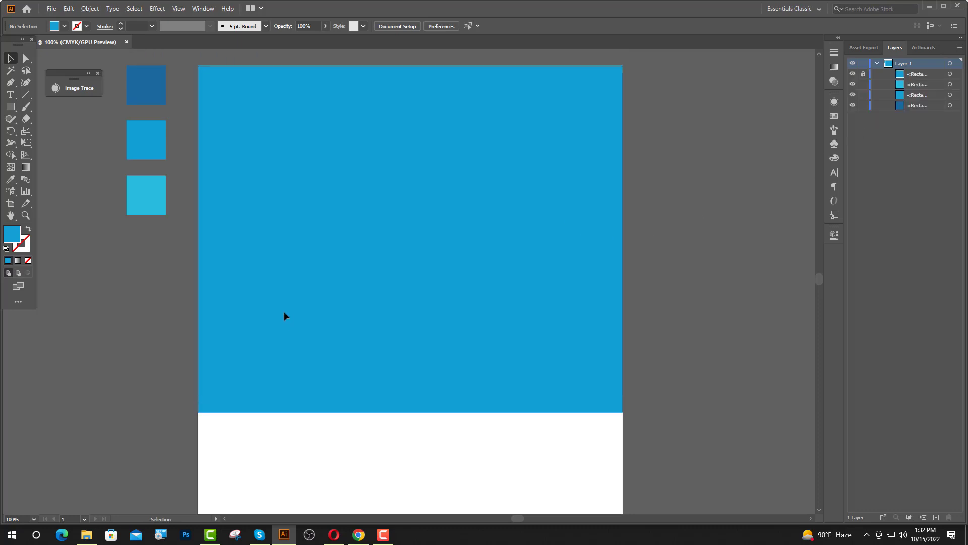
key("ctrl+r")
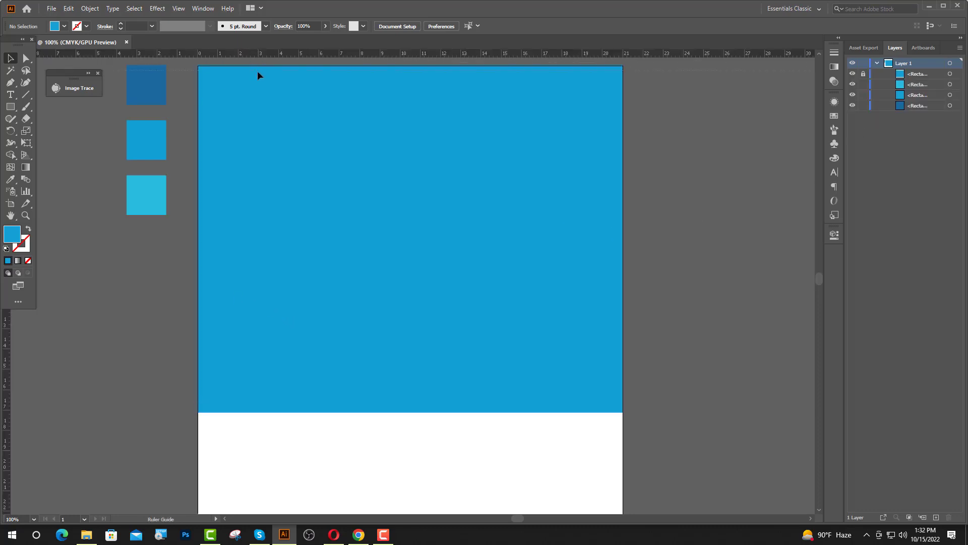
left_click_drag(254, 81, 254, 83)
scroll(289, 132, "down", 1, "alt")
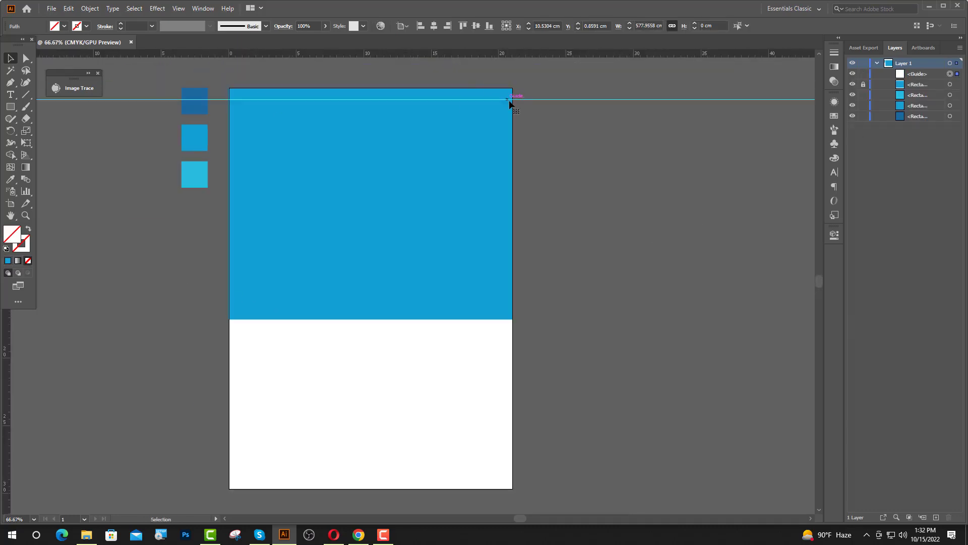
left_click_drag(517, 99, 500, 331)
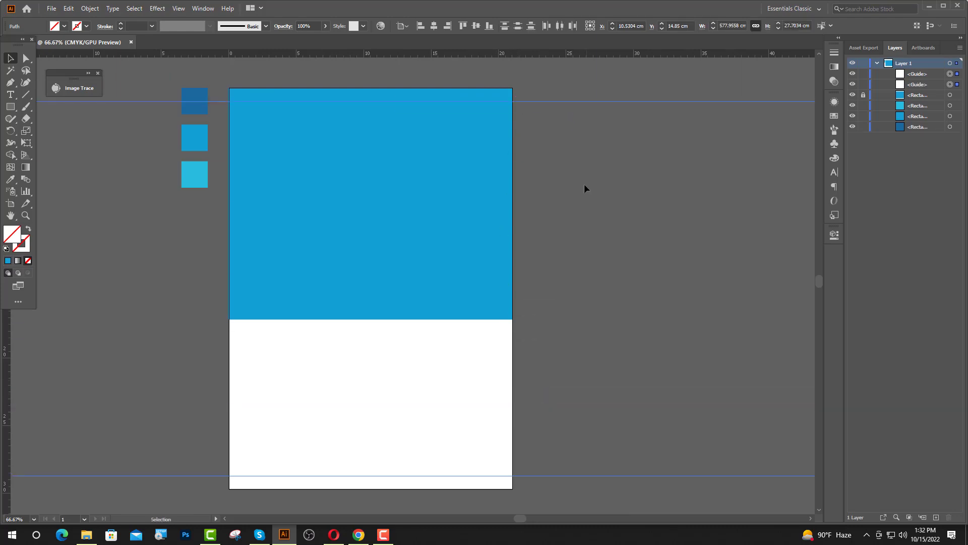
left_click(583, 183)
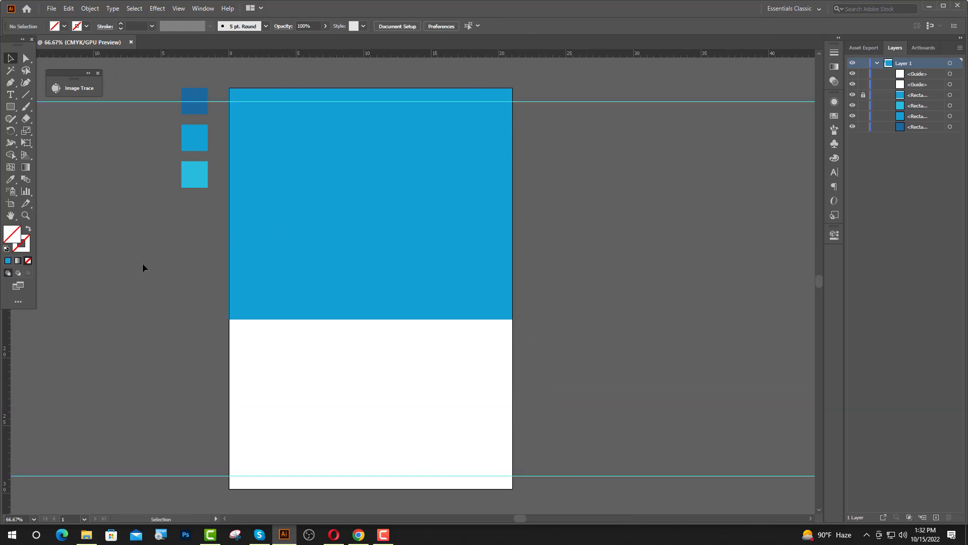
Add two vertical guides, then group and centre them 15.24 cm apart.
left_click_drag(6, 340, 472, 342)
left_click(514, 349)
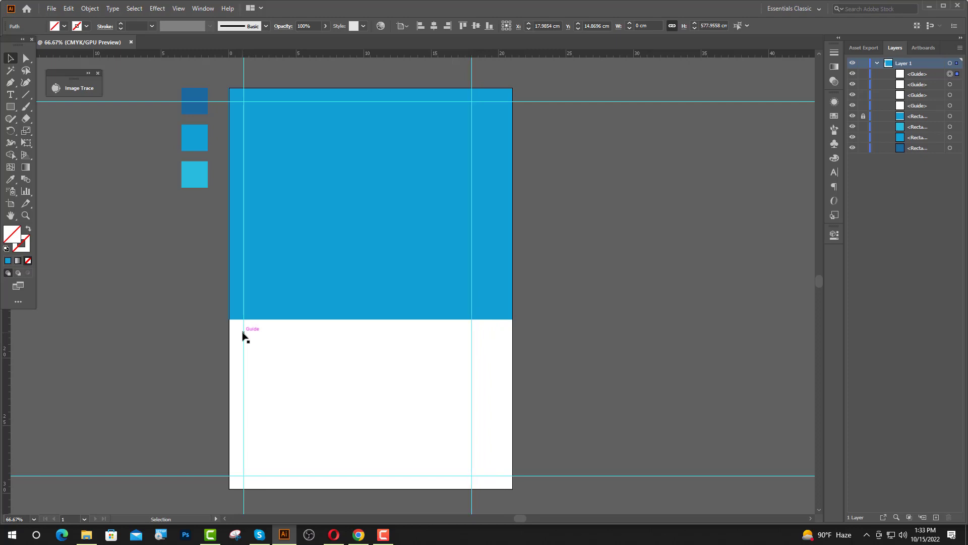
left_click_drag(243, 331, 261, 333)
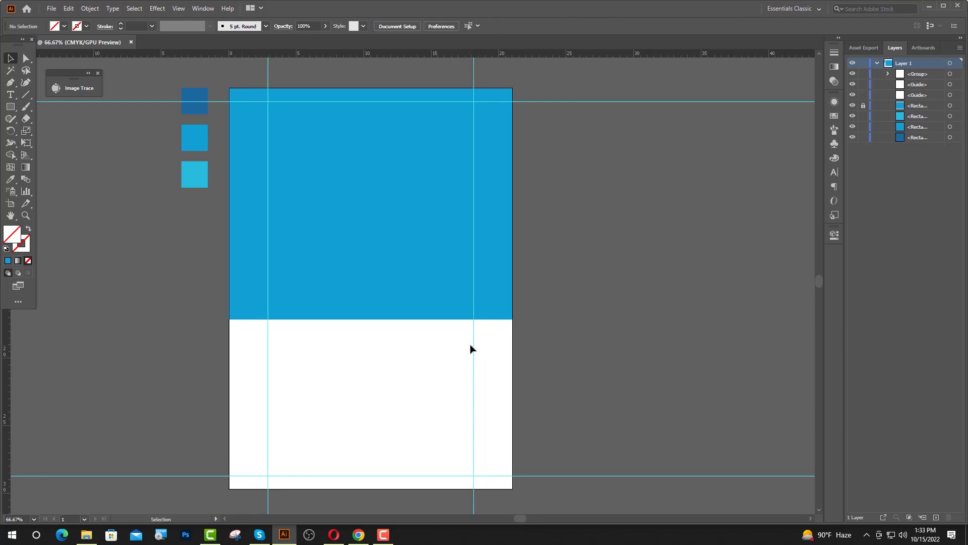
left_click(473, 345)
left_click(473, 344)
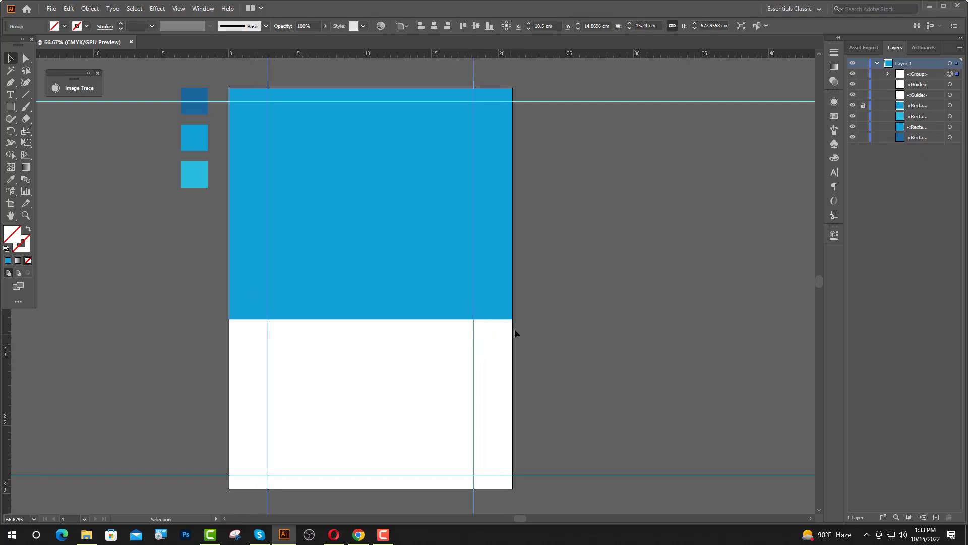
left_click(603, 262)
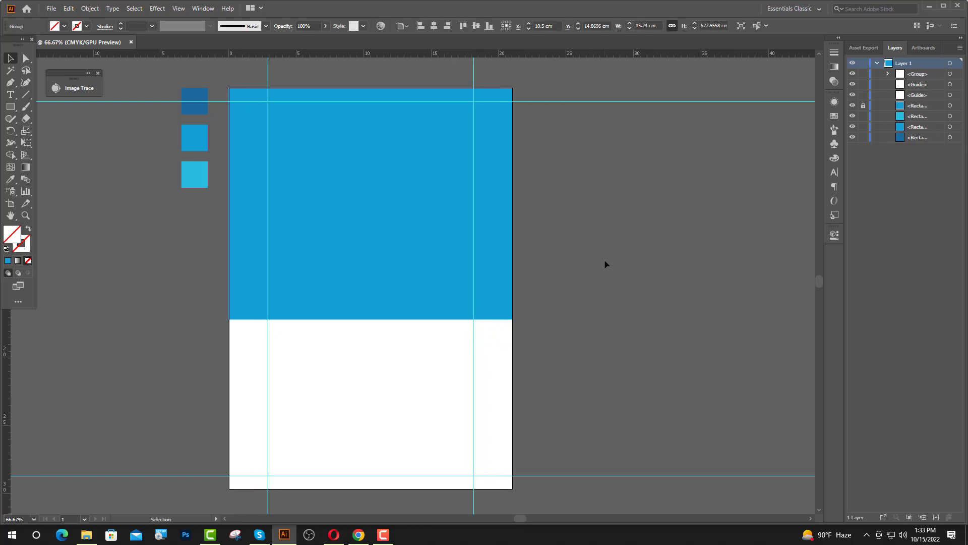
left_click(10, 107)
scroll(271, 139, "up", 1)
scroll(271, 139, "up", 1)
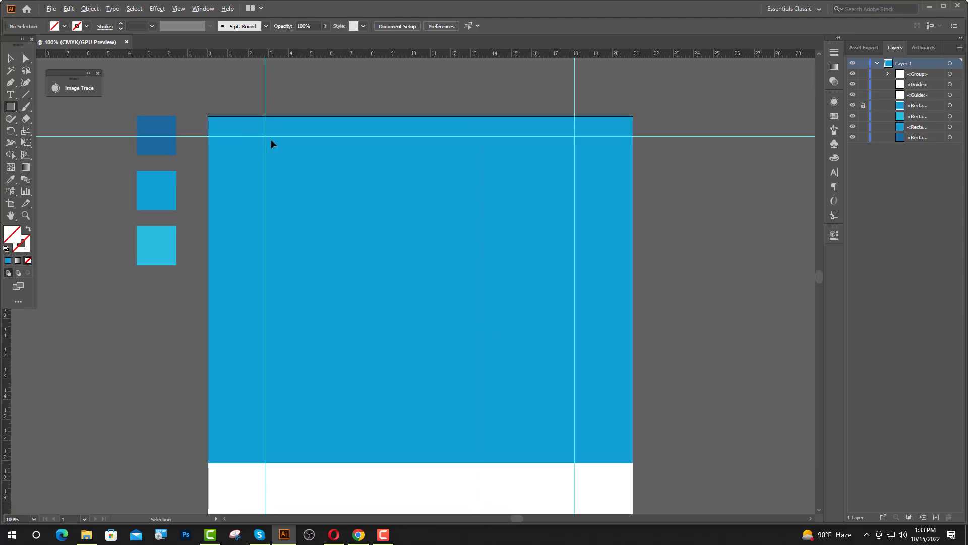
Draw a small square near the top-left guides with a thick dark-blue outline.
mouse_move(272, 150)
left_mouse_down()
mouse_move(285, 162)
mouse_move(277, 145)
mouse_move(293, 156)
mouse_move(284, 156)
left_mouse_up()
key("v")
left_click(10, 179)
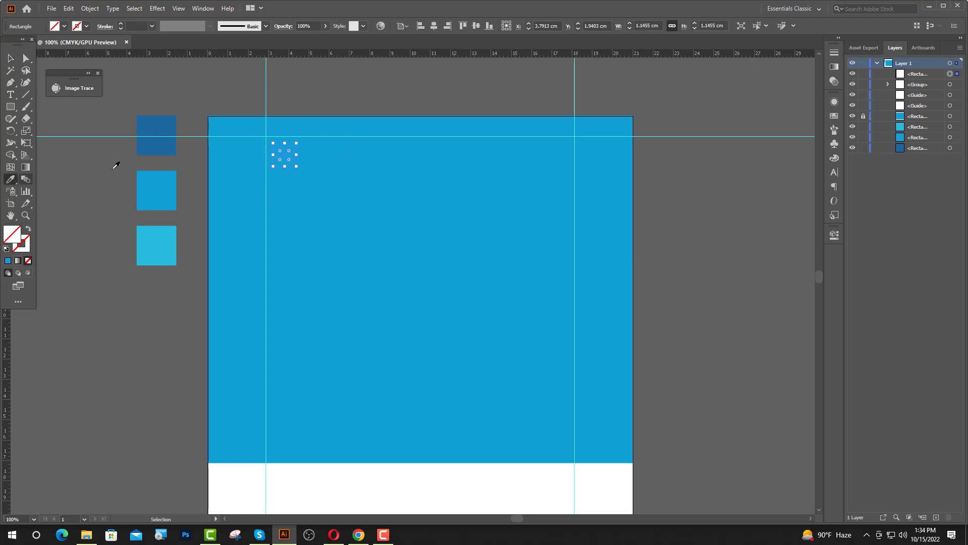
left_click(172, 142)
key("v")
left_click(28, 230)
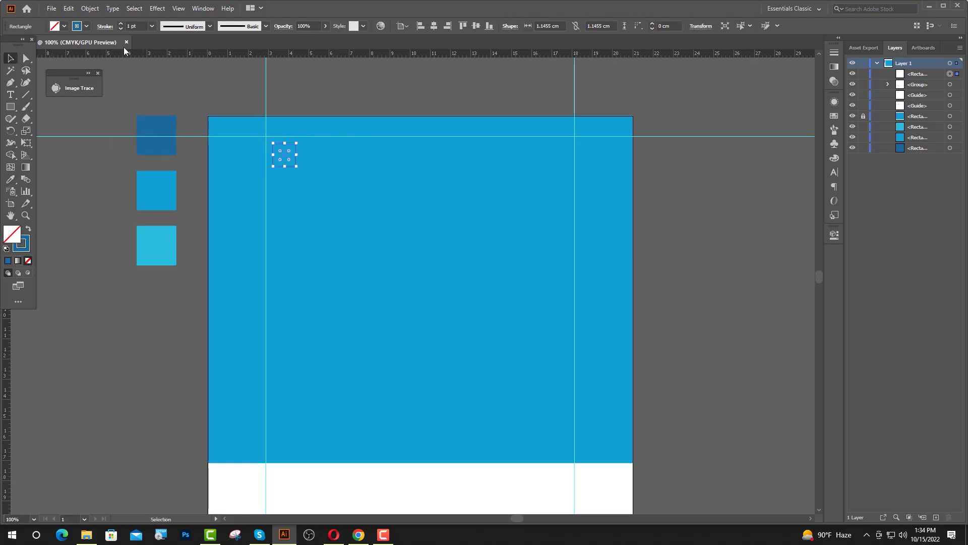
left_click(120, 24)
left_click(120, 24)
left_click(120, 24)
left_click(383, 92)
Reposition and shrink the small square and thin its outline.
scroll(409, 239, "up", 1)
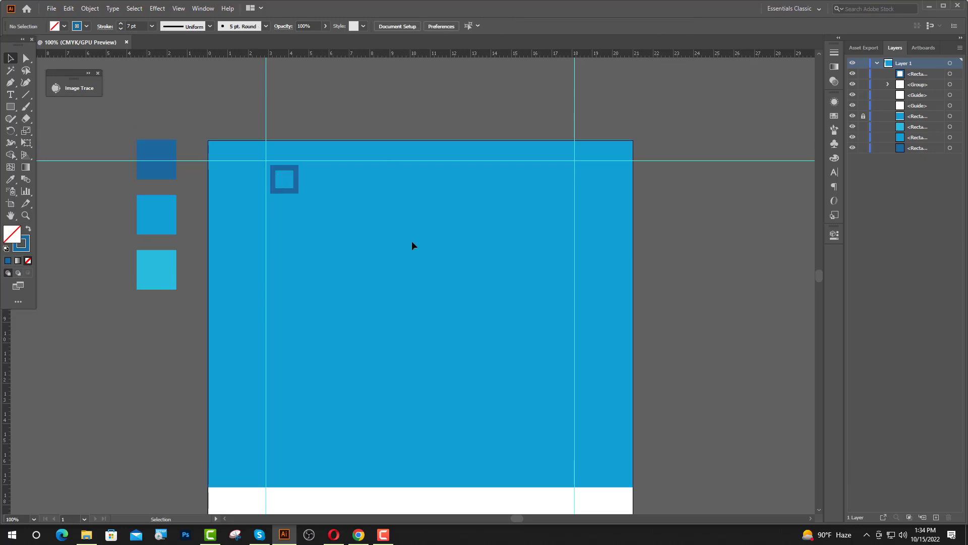
scroll(274, 185, "up", 5)
left_click_drag(318, 220, 283, 227)
left_click_drag(302, 89, 299, 130)
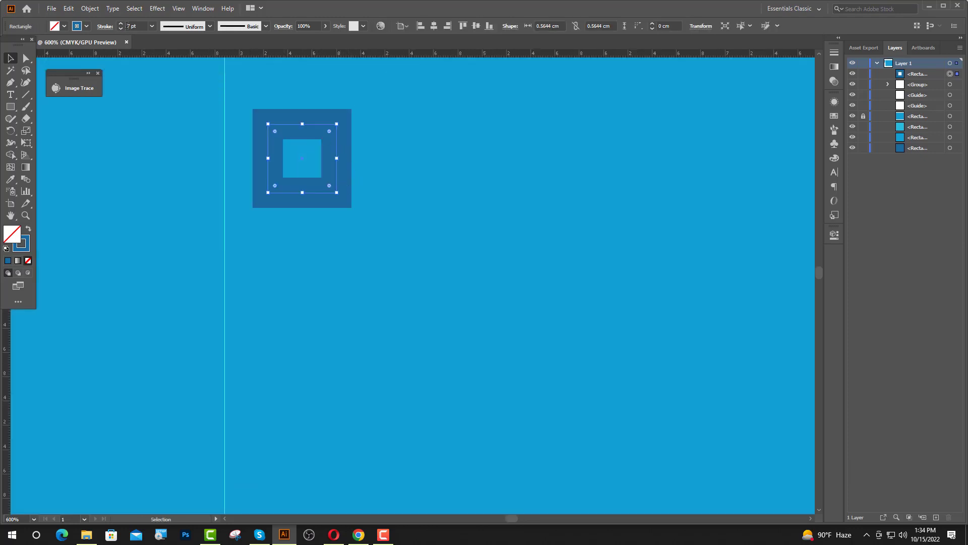
left_click(121, 29)
left_click(121, 29)
Expand the square's outline and fill into a solid shape.
key("ctrl+minus")
key("ctrl+minus")
left_click(89, 8)
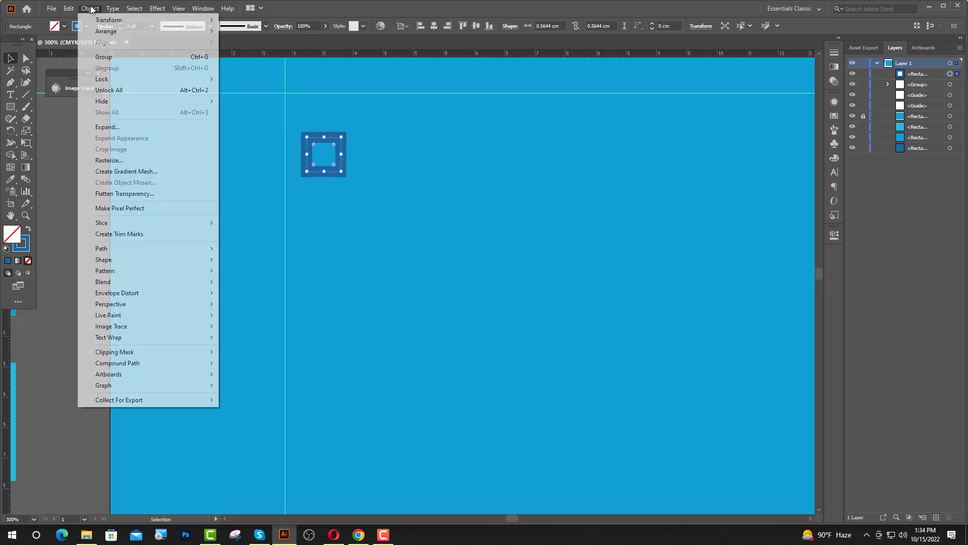
left_click(118, 127)
left_click(444, 230)
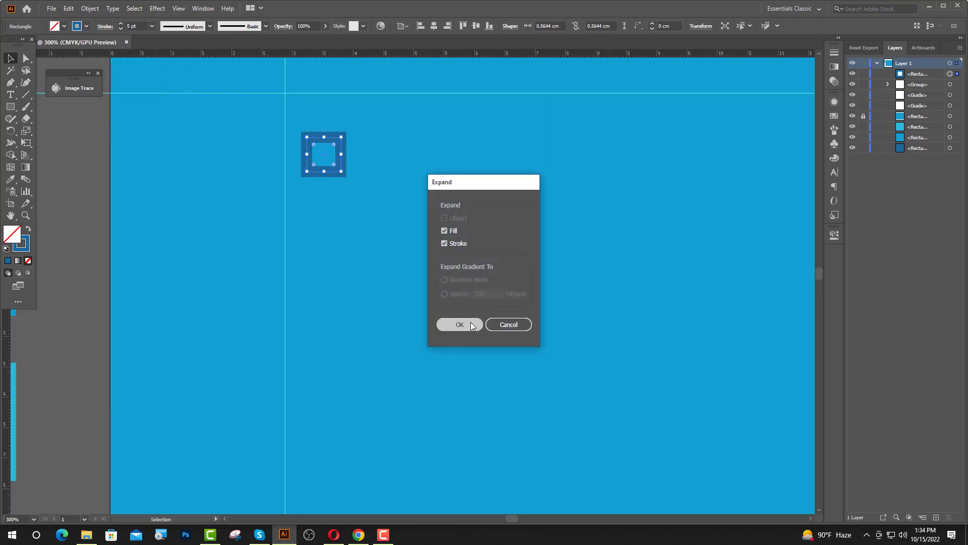
left_click(469, 323)
Duplicate the expanded square offset and merge both into one interlocking logo mark.
left_click(98, 190)
scroll(407, 184, "up", 3)
scroll(331, 177, "up", 1)
scroll(336, 189, "up", 1)
left_click_drag(345, 207, 376, 234)
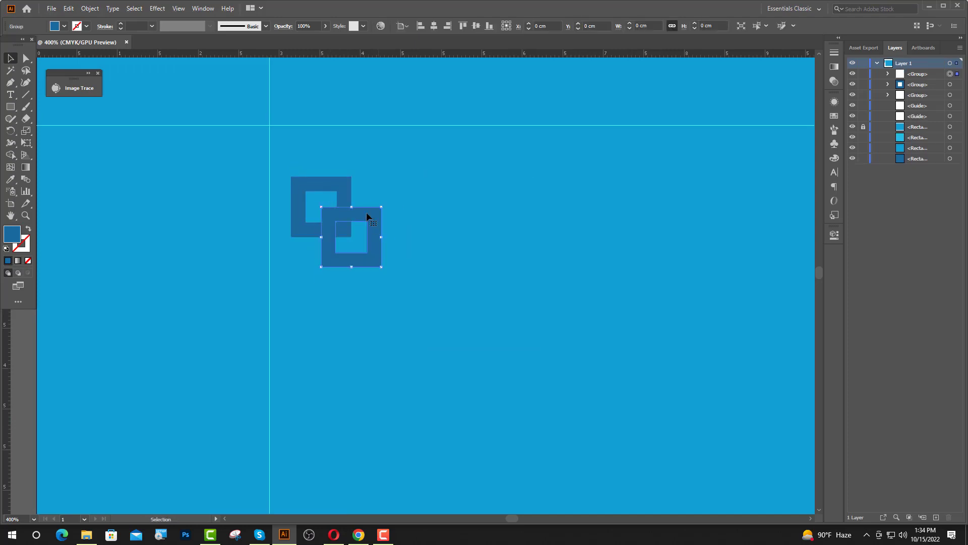
left_click(347, 187, "shift")
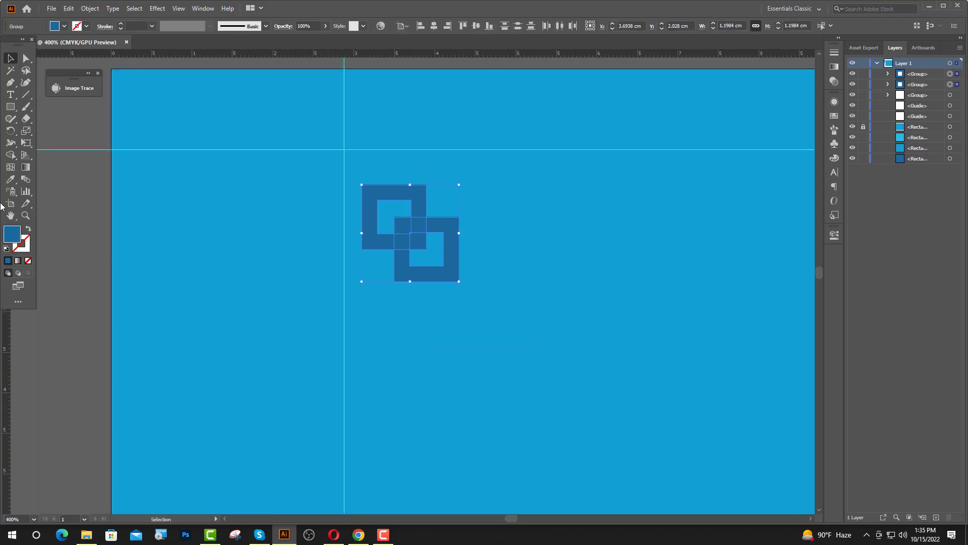
left_click(12, 155)
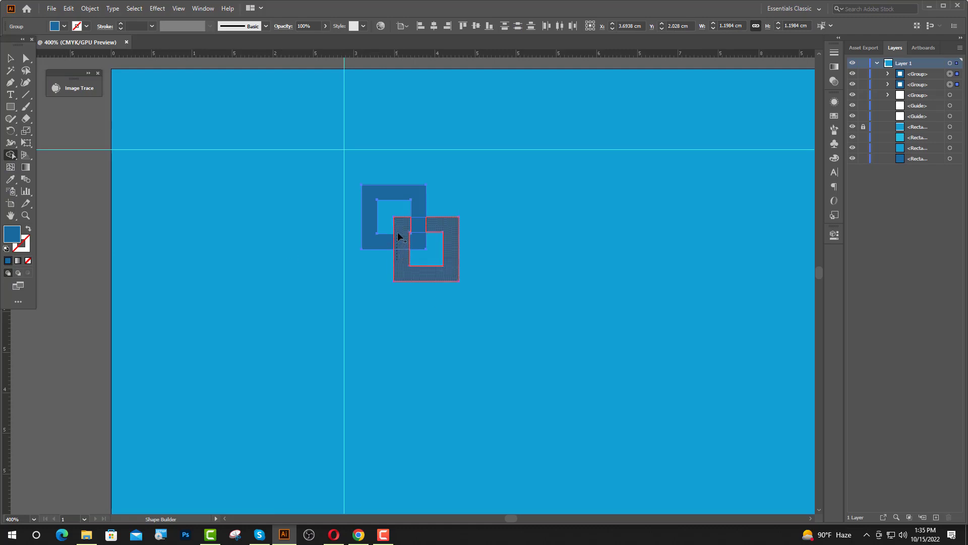
mouse_move(389, 244)
left_mouse_down()
mouse_move(419, 241)
mouse_move(418, 224)
left_mouse_up()
Nudge the logo up-left and start a 14 pt Poppins Bold text beside it.
key("v")
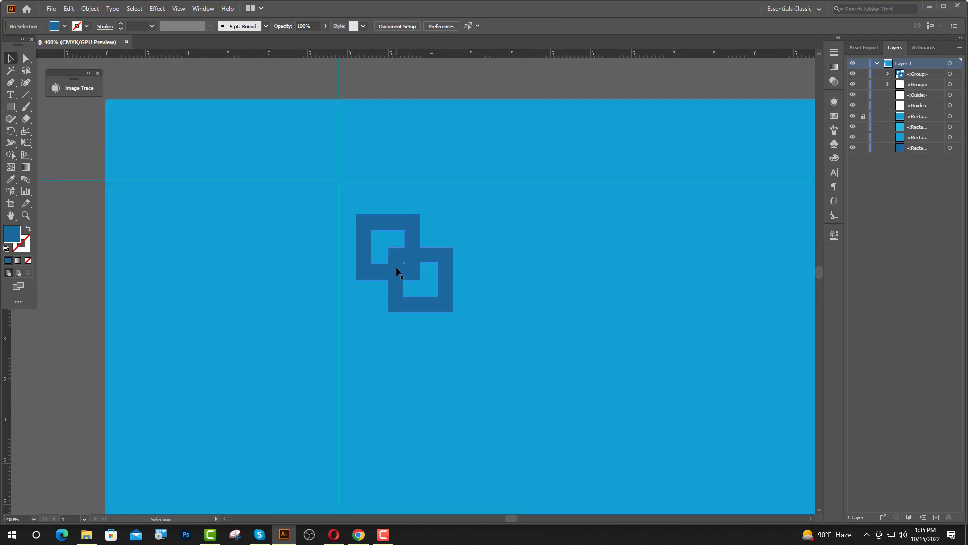
left_click_drag(396, 269, 379, 234)
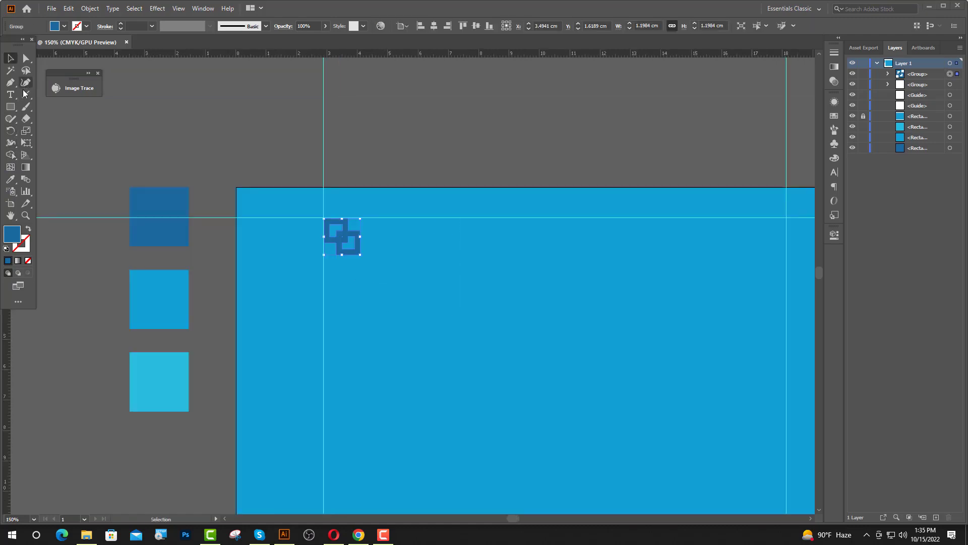
left_click(12, 95)
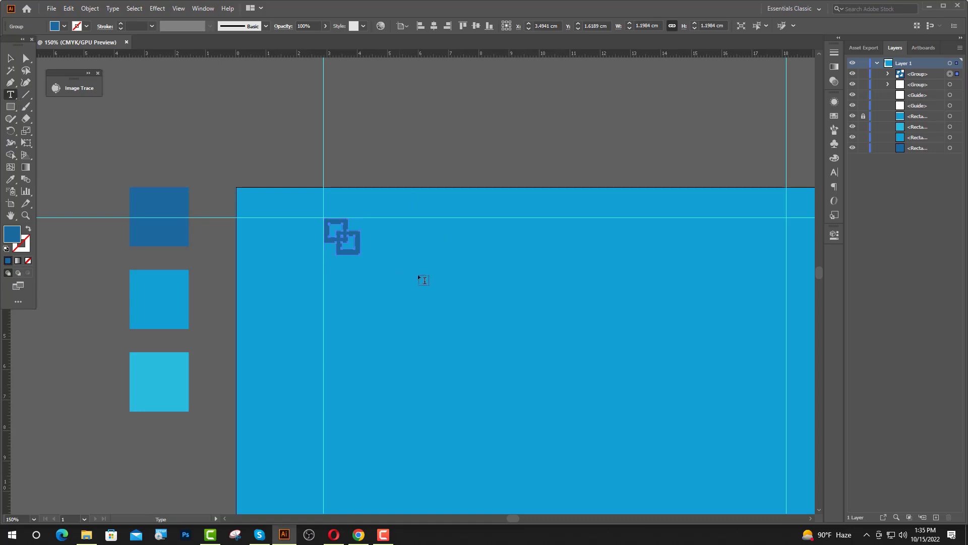
left_click(402, 242)
double_click(478, 26)
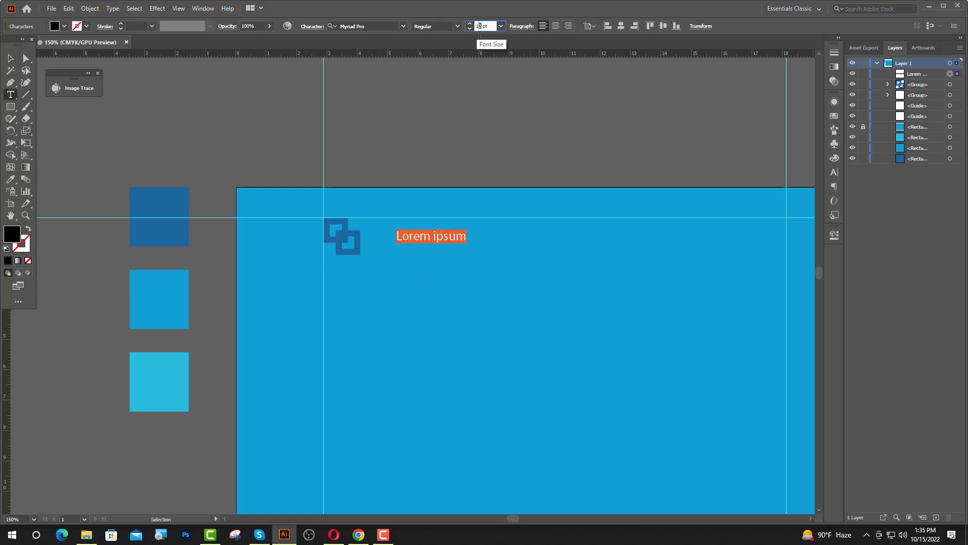
type("14")
key("Return")
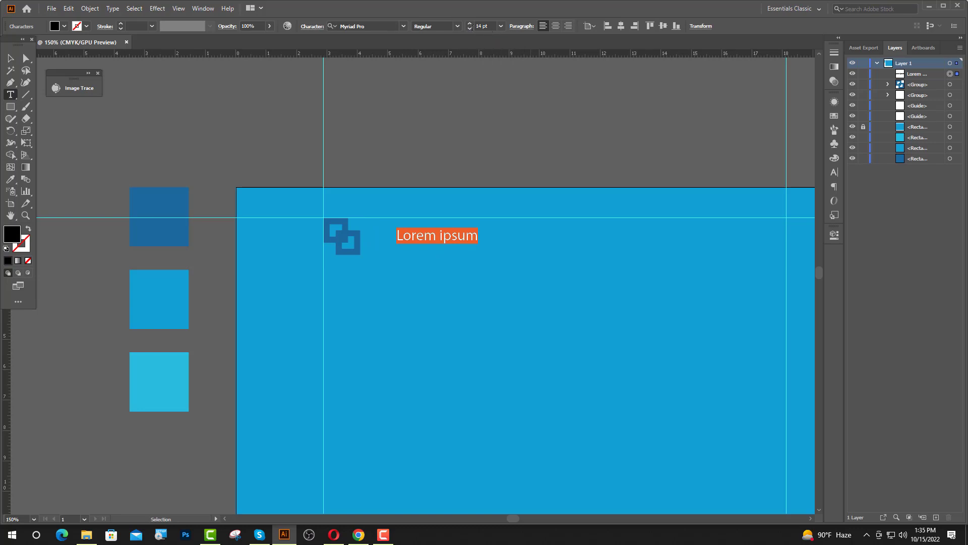
left_click(378, 21)
type("po")
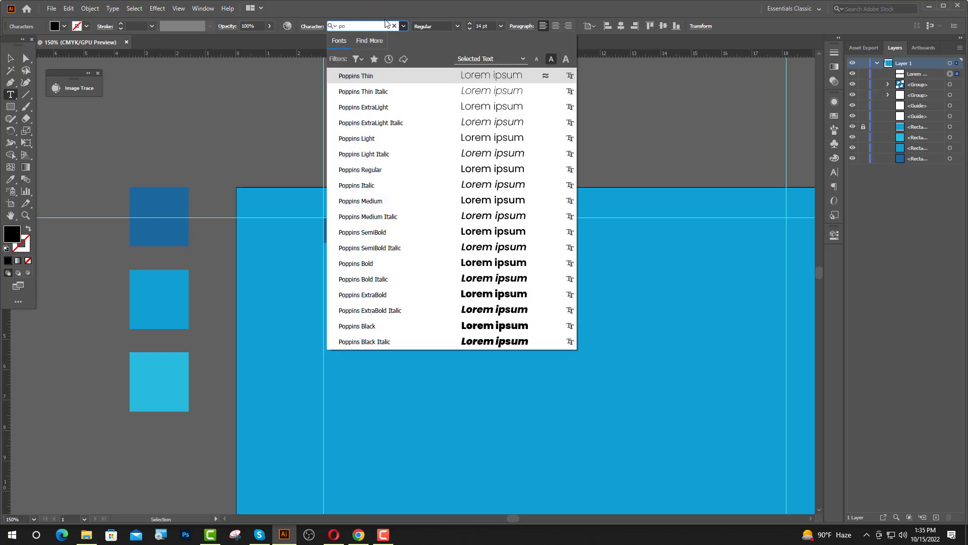
left_click(398, 263)
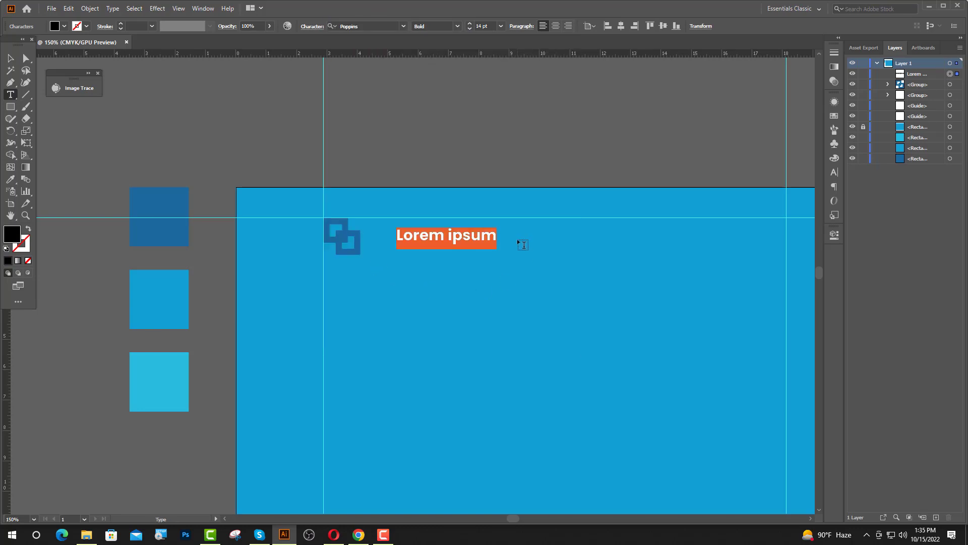
Type 'Company' and 'name' on two lines with 14 pt line spacing.
type("Compan")
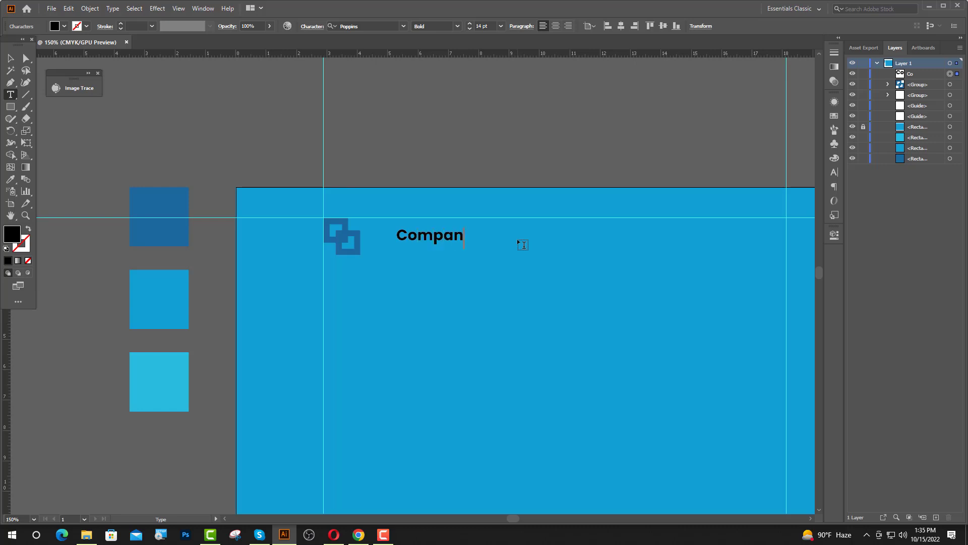
type("y")
key("Return")
type("name")
key("Escape")
left_click(834, 172)
left_click(816, 142)
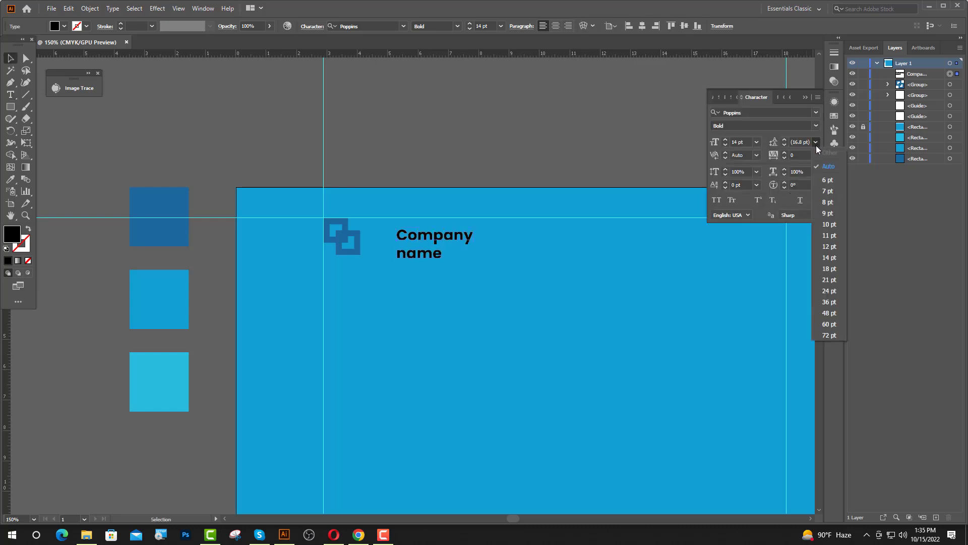
left_click(828, 262)
left_click(804, 96)
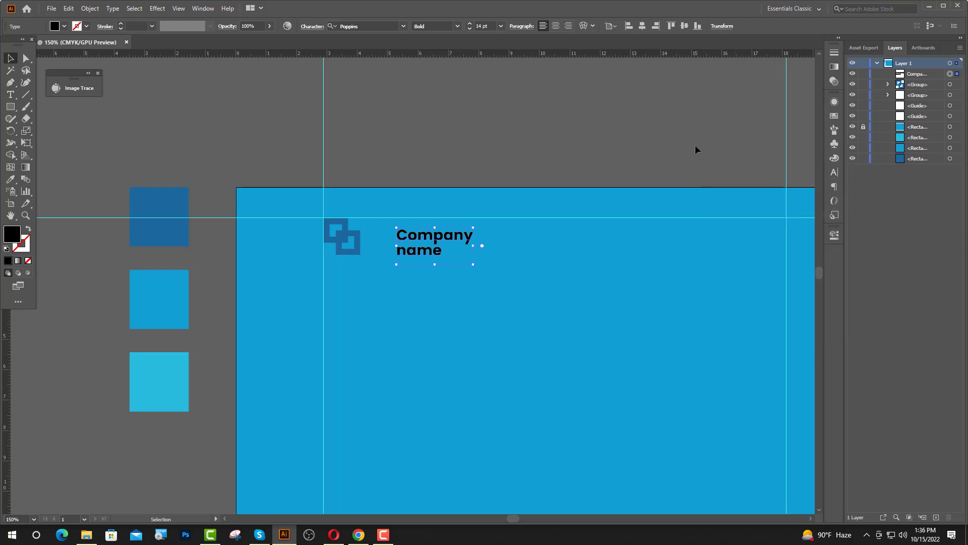
Move Company name beside the logo and colour it the top square's dark blue.
left_click(585, 176)
left_click_drag(402, 257, 382, 252)
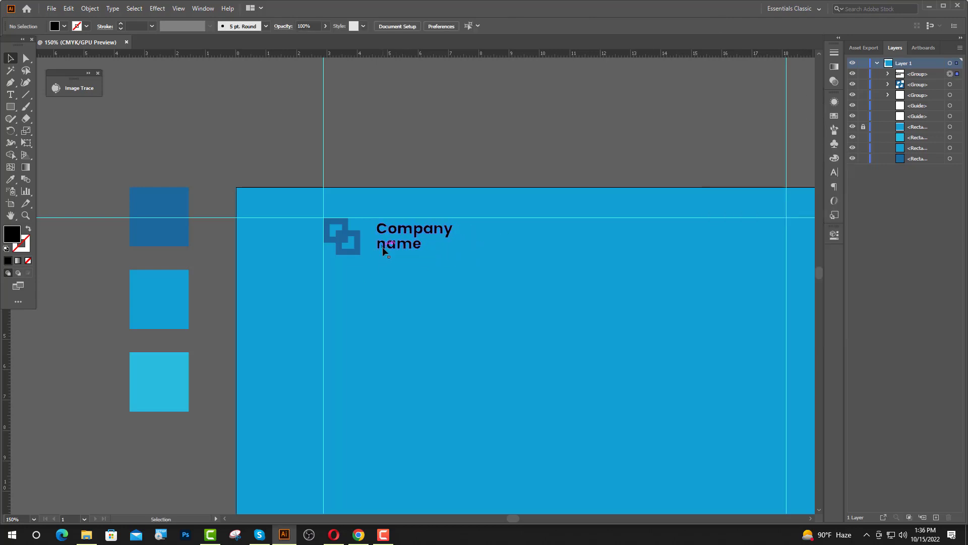
left_click(9, 179)
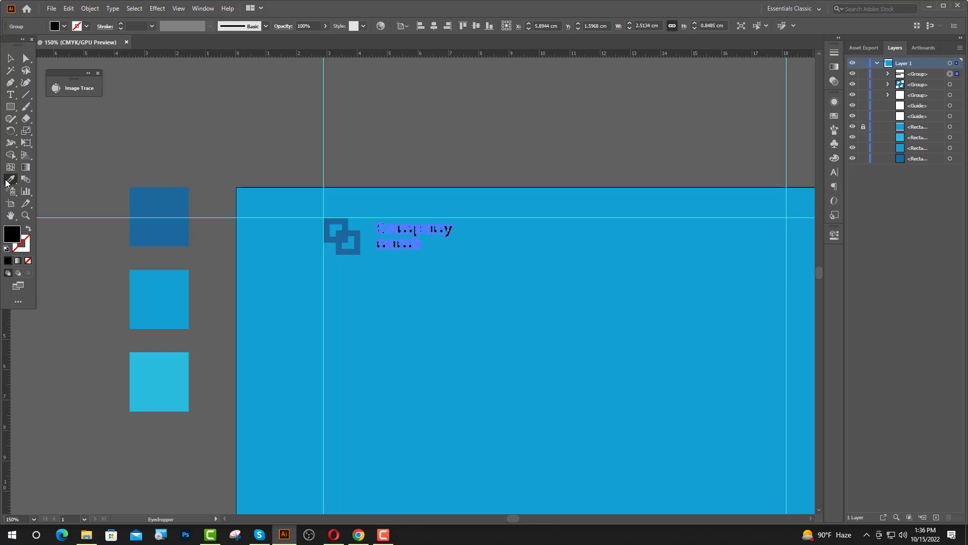
left_click(169, 233)
key("v")
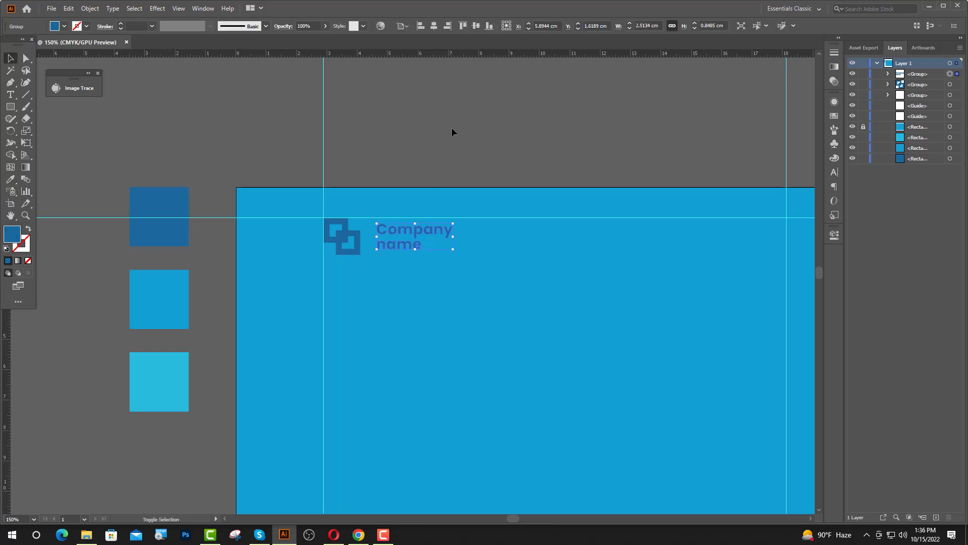
key("Left")
key("Left")
key("Left")
key("Right")
key("Right")
key("Right")
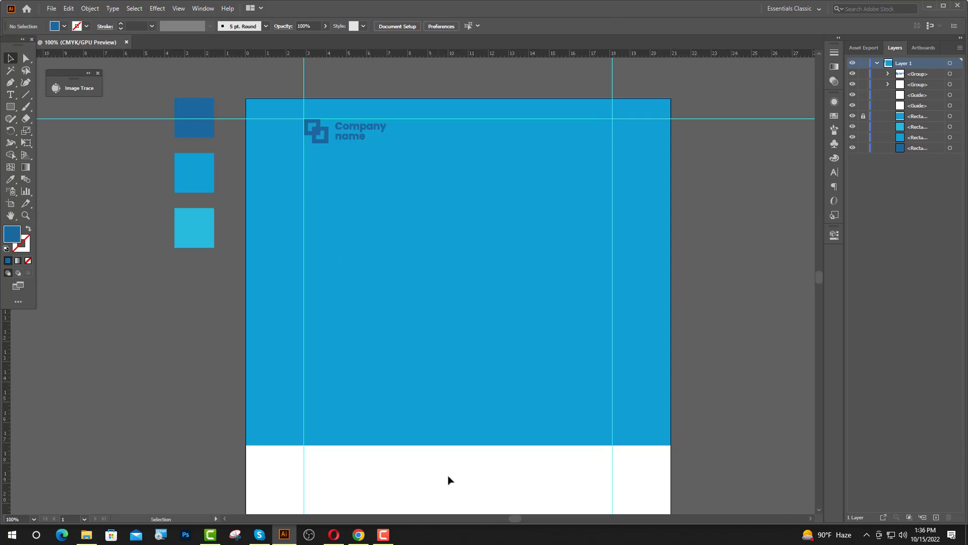
Type the 42 pt headline 'Business / flyer / template desegn' below the logo.
left_click(10, 95)
left_click(329, 199)
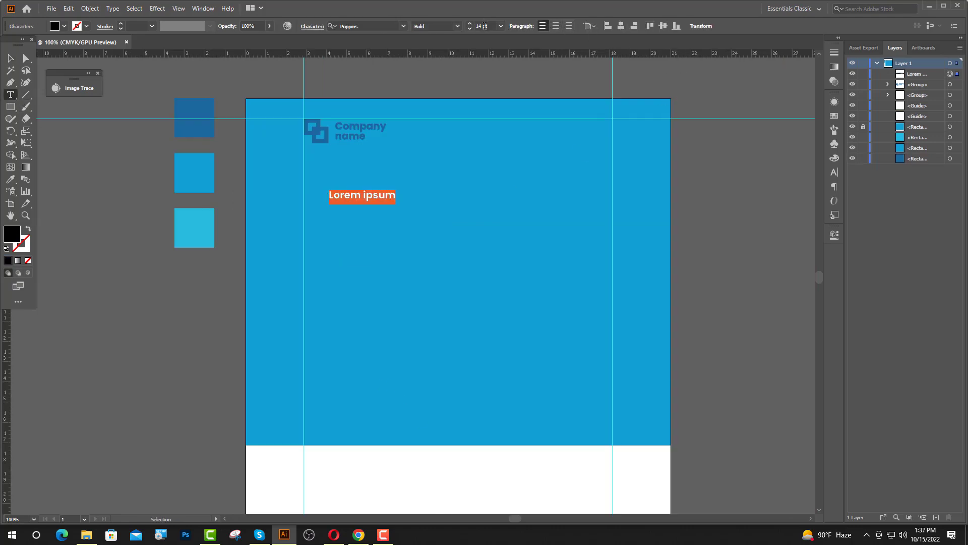
type("42")
key("Return")
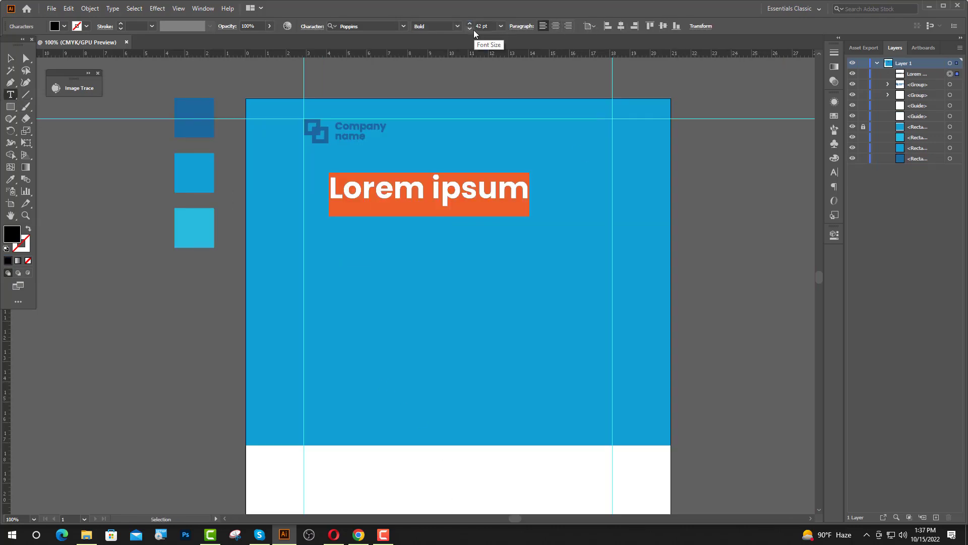
type("Bu")
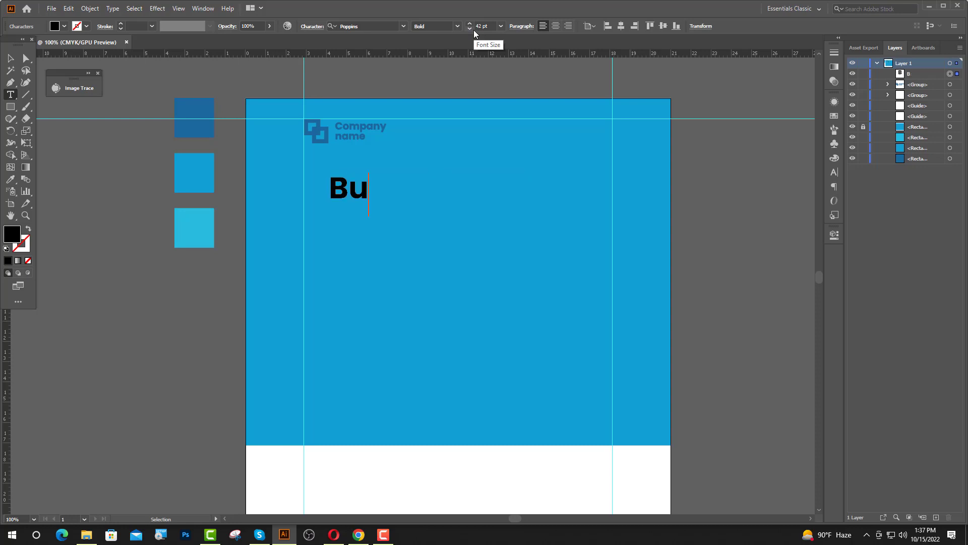
type("siness")
key("Return")
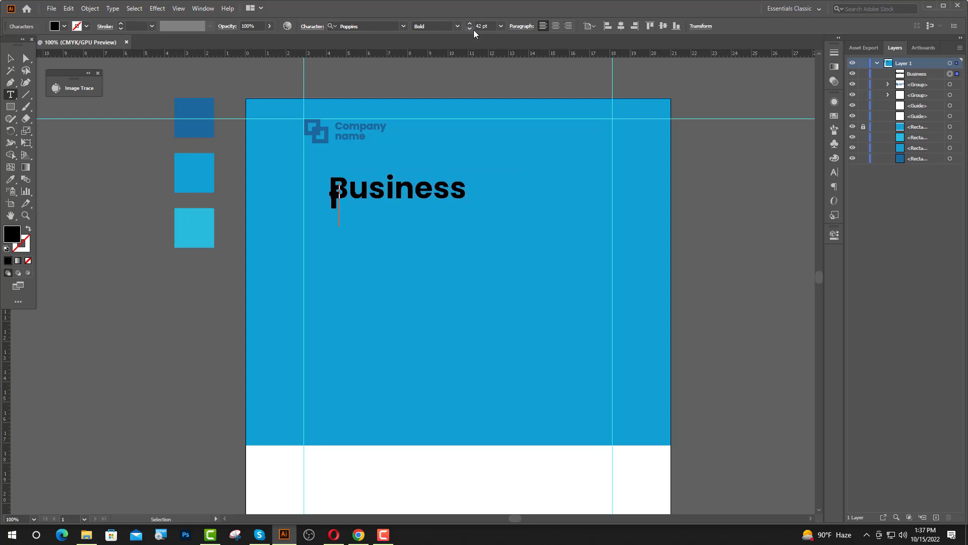
type("flyer")
key("Return")
type("t")
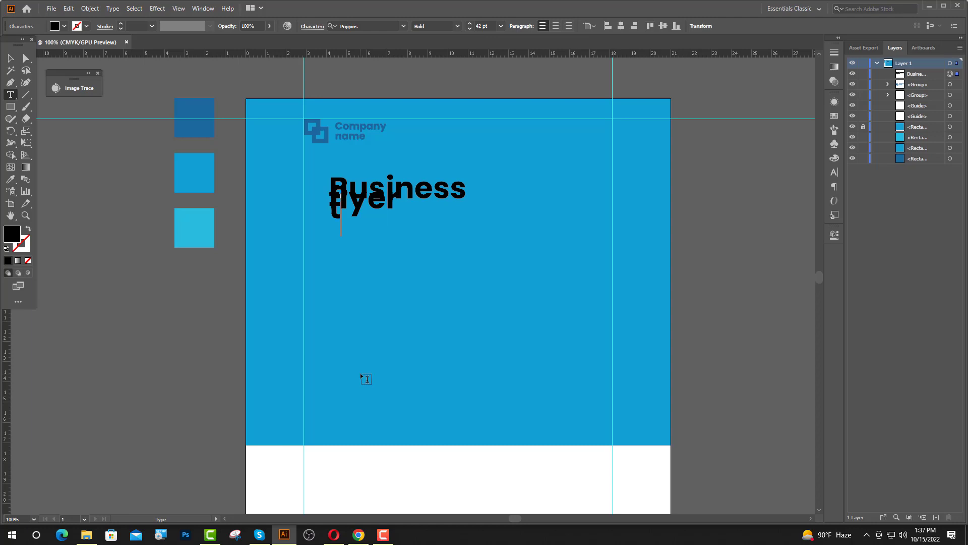
type("emplat")
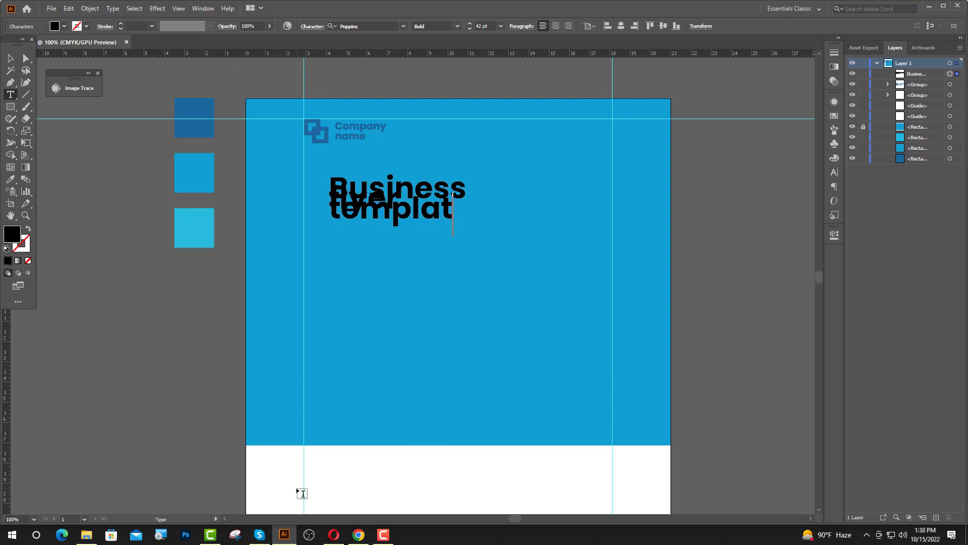
type("e de")
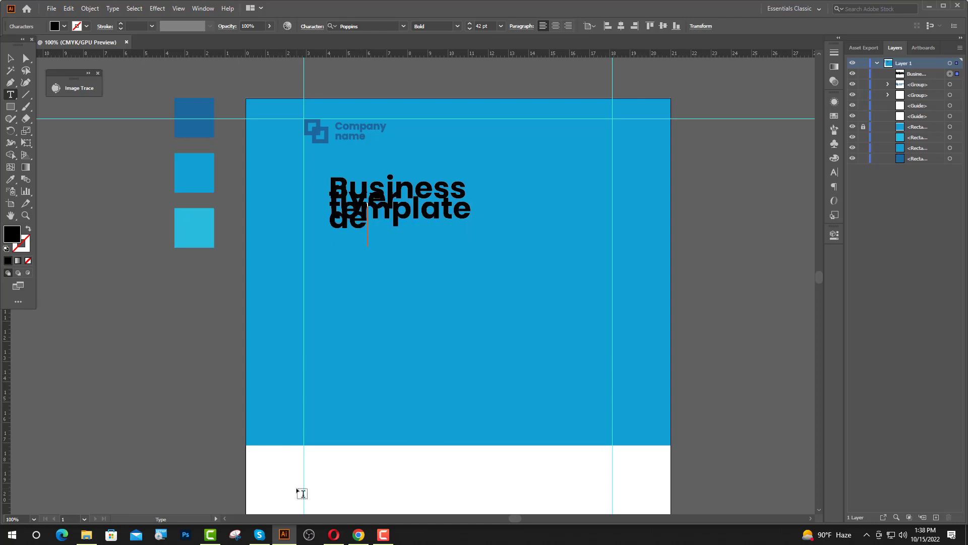
type("segn")
key("Escape")
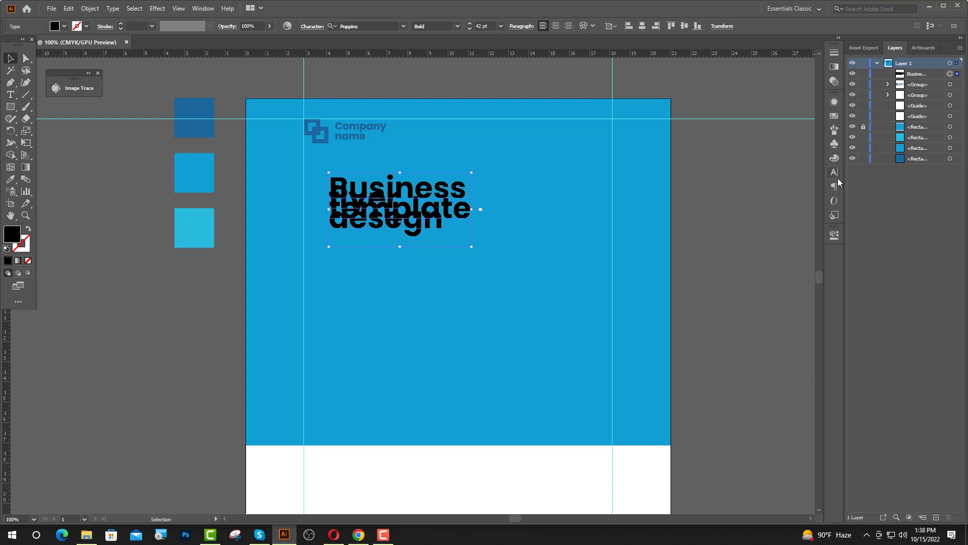
Adjust the headline's leading in the Character panel, entering 45 pt then 40 pt.
left_click(834, 172)
left_click(800, 142)
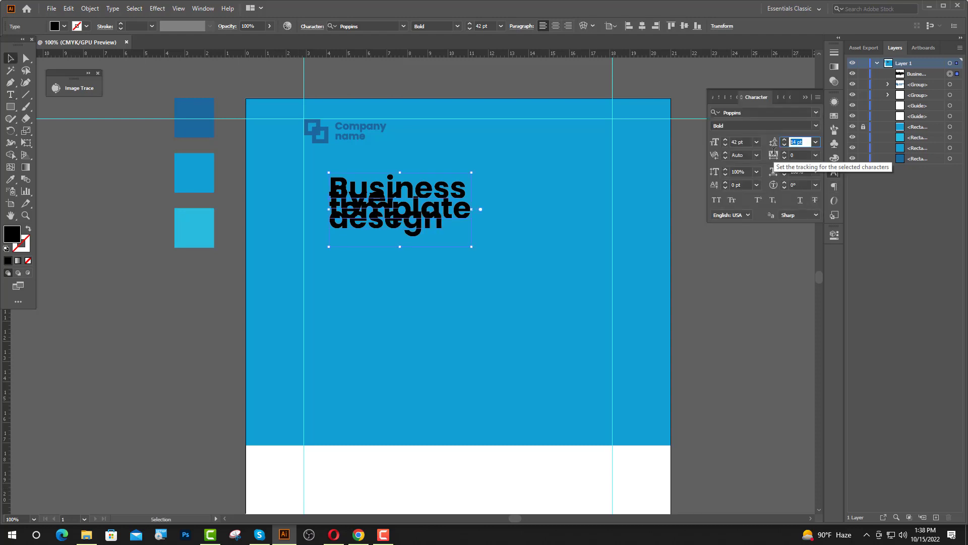
type("45")
key("Return")
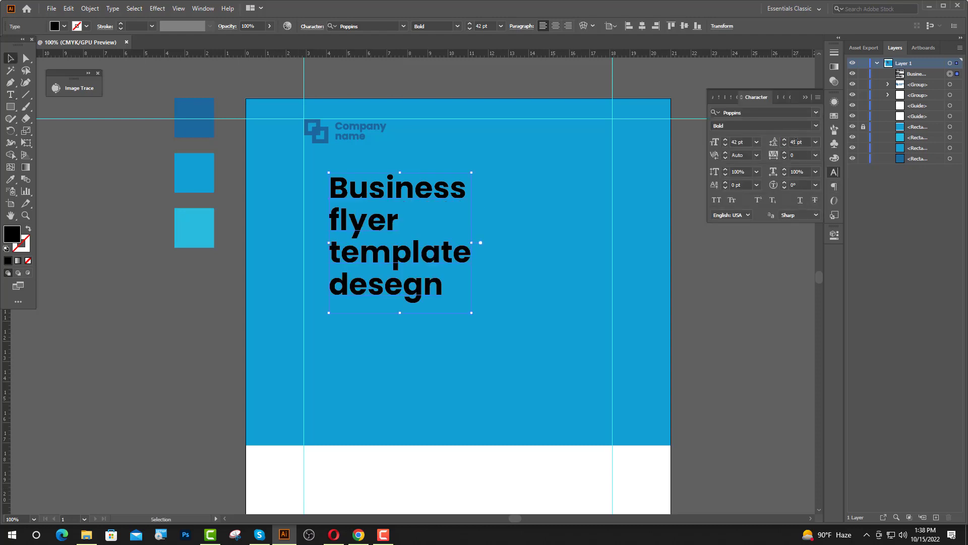
type("40")
key("Return")
left_click(554, 217)
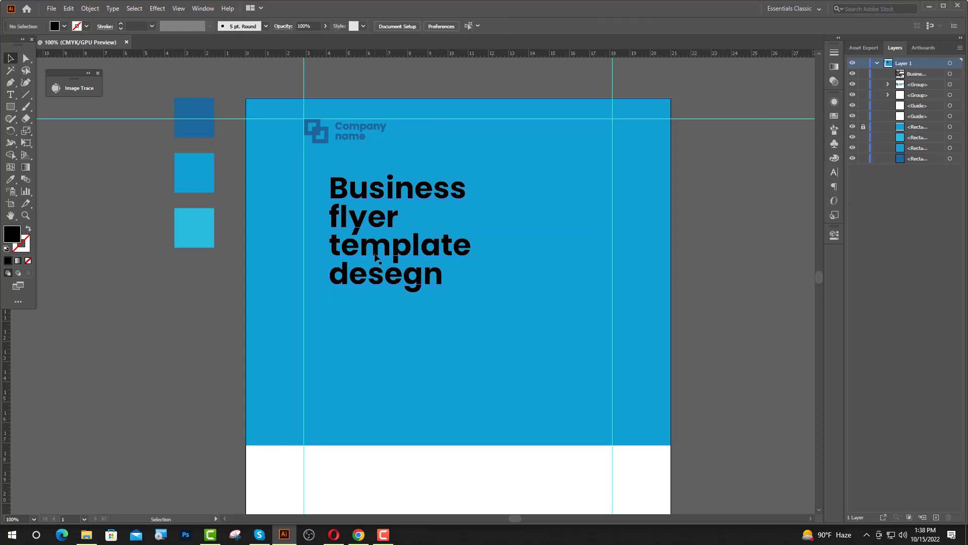
Align the headline to the left guide and draw a tall dark-blue rectangle.
left_click_drag(378, 256, 351, 272)
left_click(262, 230)
left_click(15, 109)
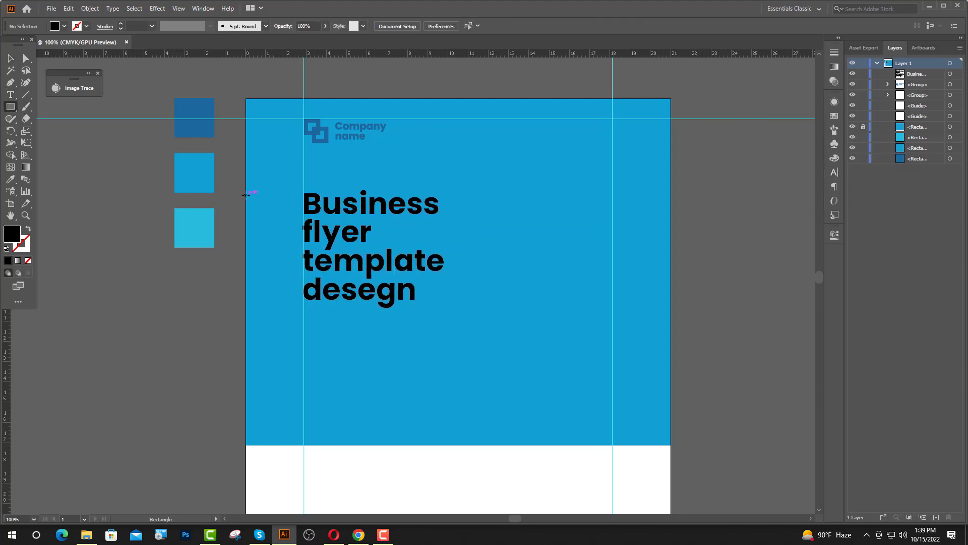
left_click_drag(246, 194, 280, 299)
key("i")
left_click(193, 126)
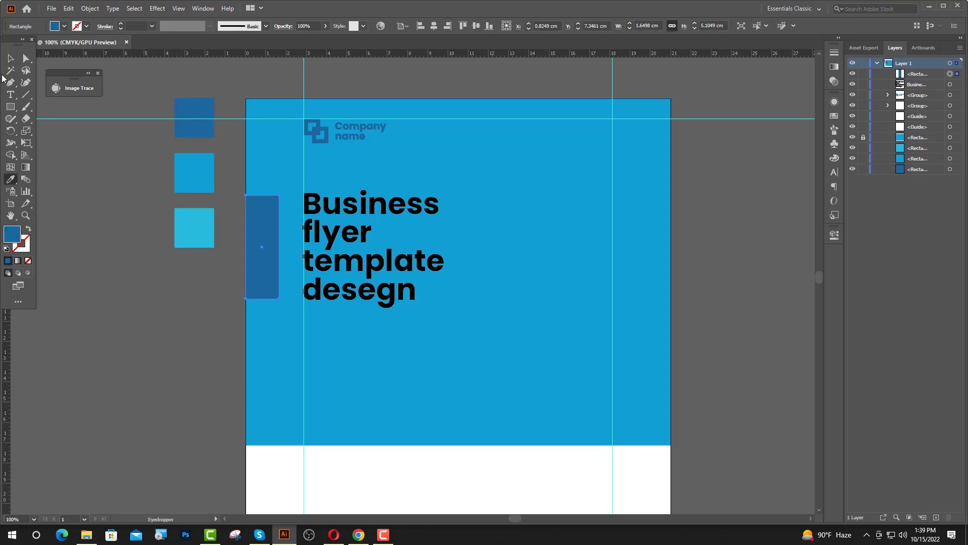
Make the dark-blue rectangle taller and move it over the headline.
left_click(10, 58)
scroll(262, 194, "up", 5)
left_click_drag(298, 260, 526, 244)
scroll(444, 237, "down", 5)
scroll(512, 358, "up", 2)
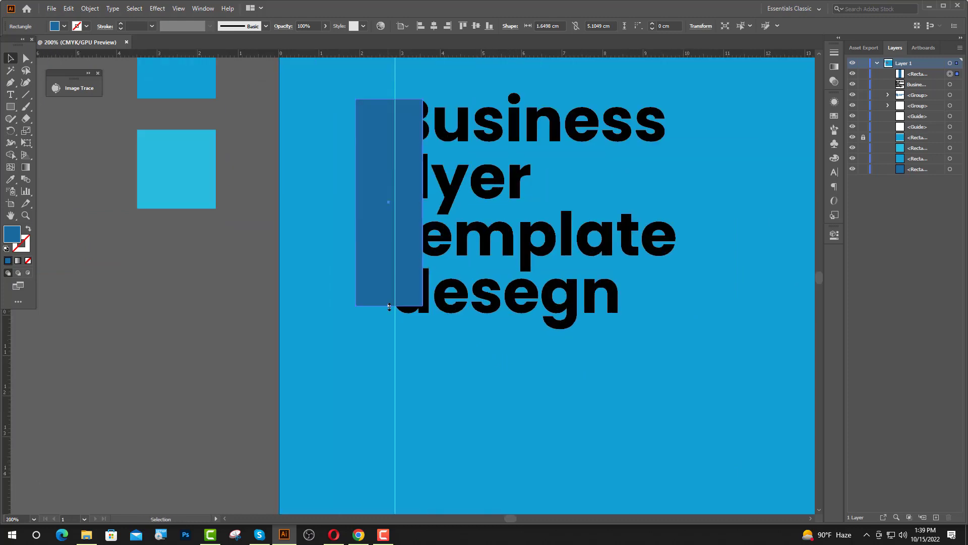
left_click_drag(389, 306, 389, 332)
left_click_drag(420, 293, 544, 283)
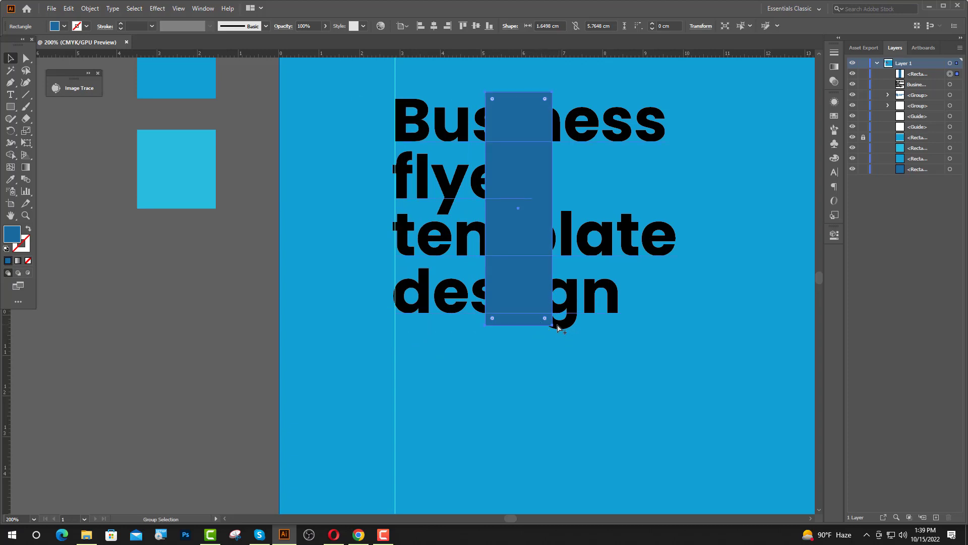
Move the bar to the artboard's left edge and copy a light-blue square below the colour stack.
key("alt")
scroll(556, 324, "up", 4)
left_click_drag(543, 329, 545, 344)
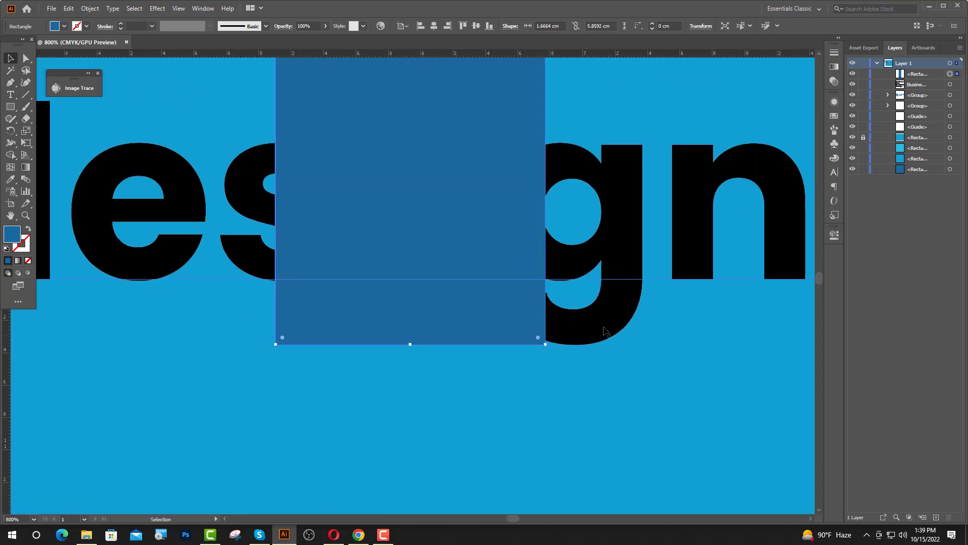
left_click_drag(492, 322, 535, 322)
scroll(629, 328, "down", 6)
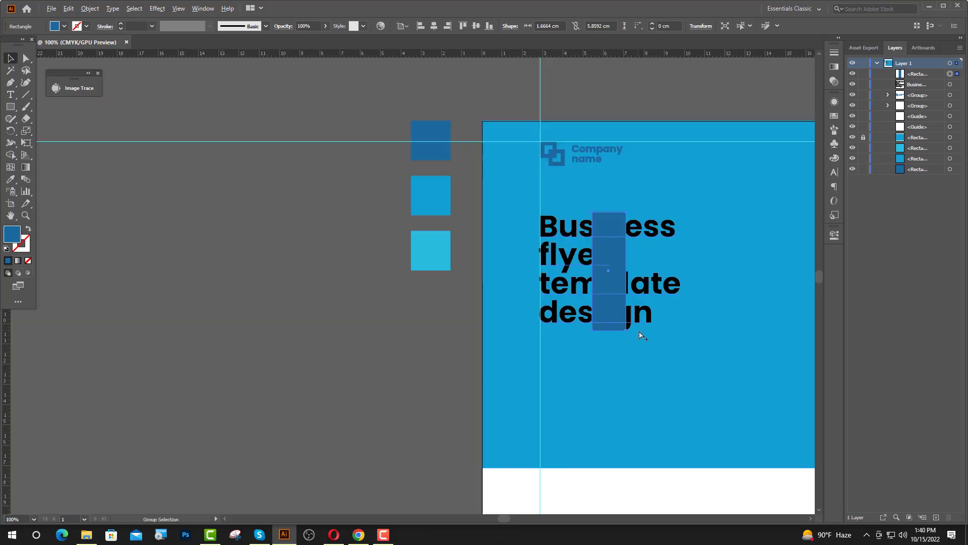
left_click_drag(602, 295, 492, 297)
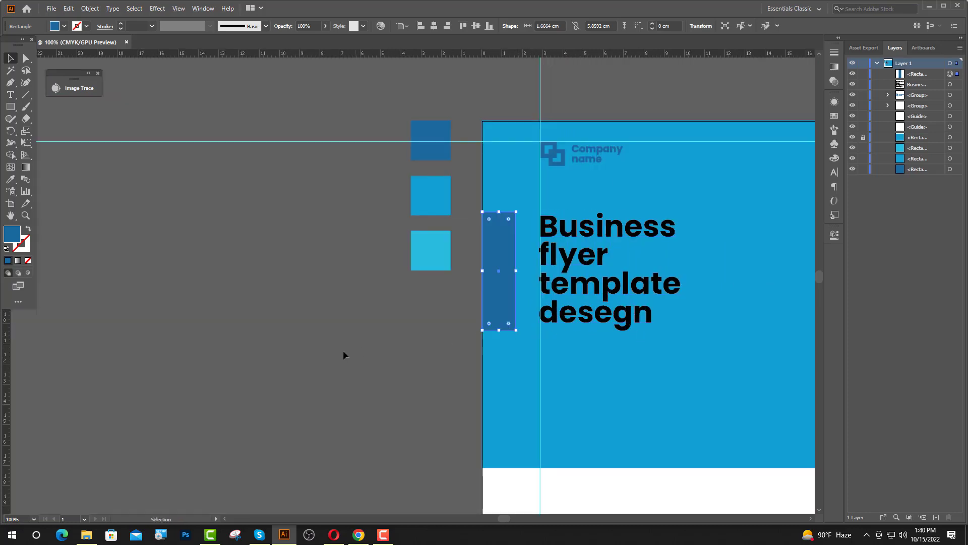
left_click(343, 351)
left_click_drag(557, 338, 358, 332)
left_click_drag(224, 245, 220, 299)
Make the new colour square orange and colour the headline's last word with it.
left_click(834, 115)
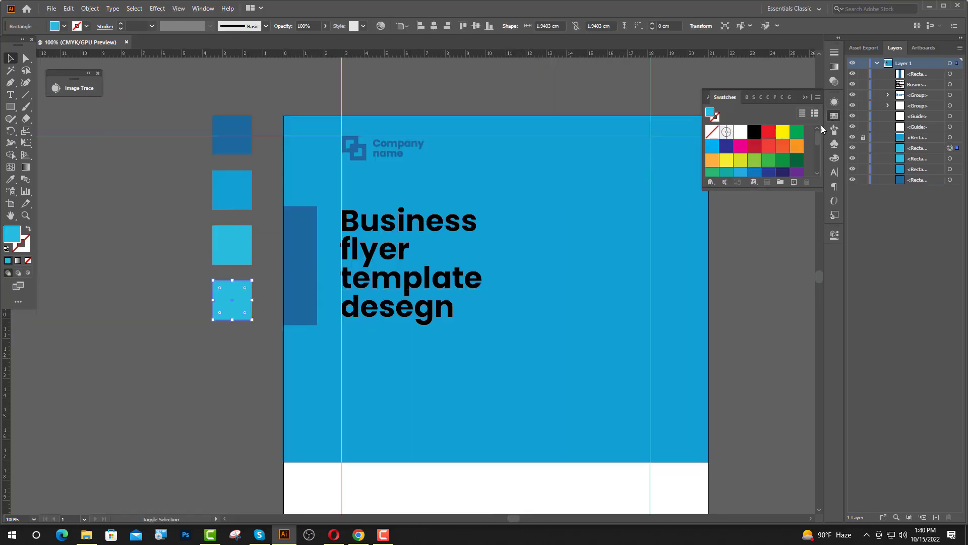
left_click(712, 160)
left_click(140, 202)
key("t")
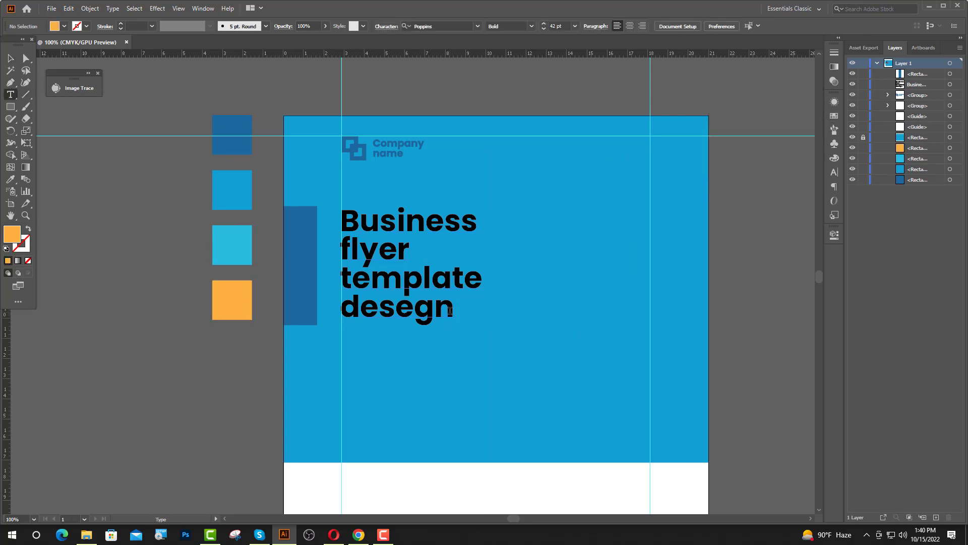
left_click_drag(451, 311, 342, 310)
left_click(11, 179)
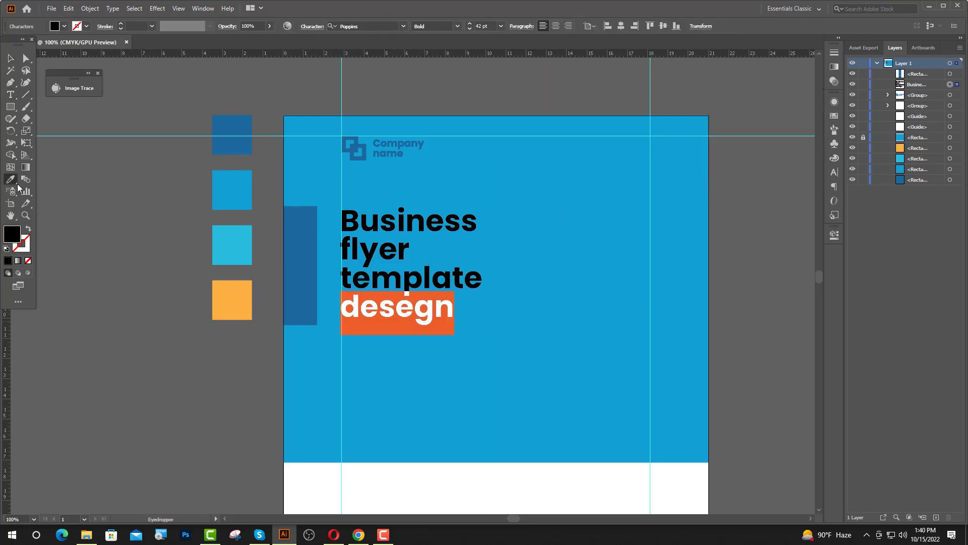
left_click(231, 309)
key("v")
left_click(100, 288)
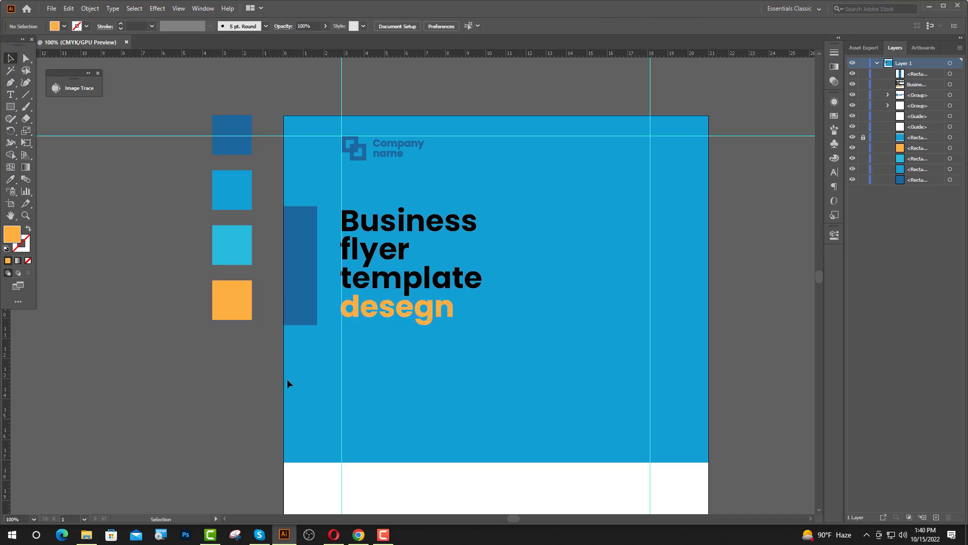
Correct the misspelt 'desegn' to 'design' in the headline.
key("t")
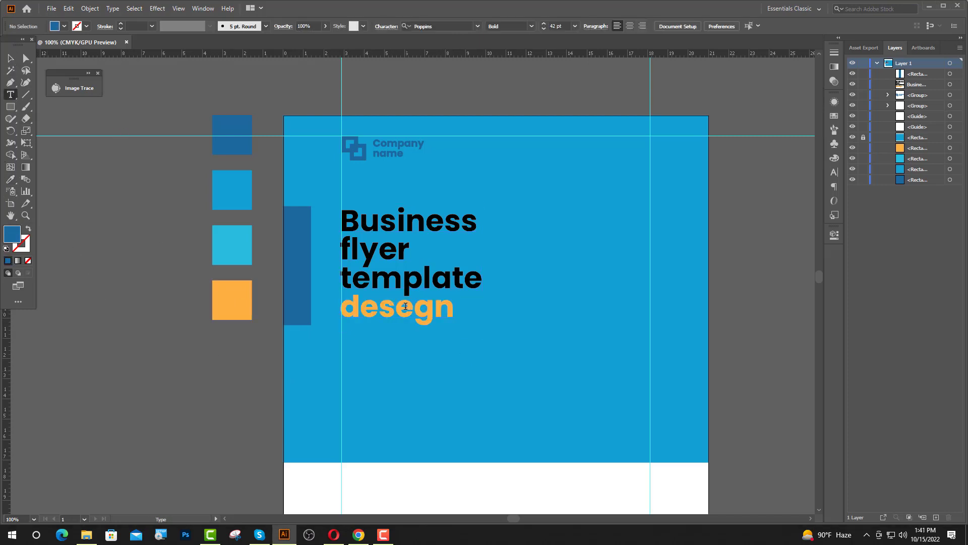
left_click_drag(412, 306, 396, 305)
type("i")
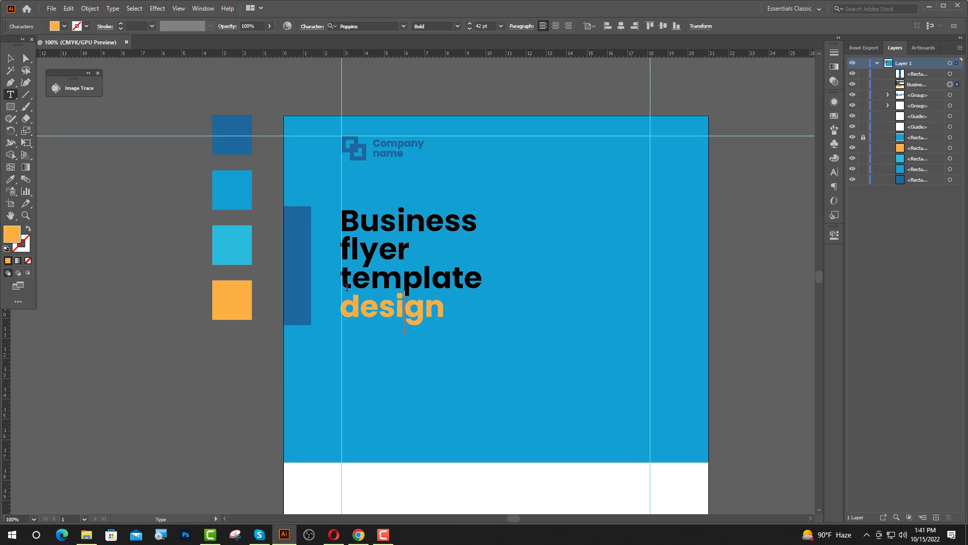
key("Escape")
left_click(106, 281)
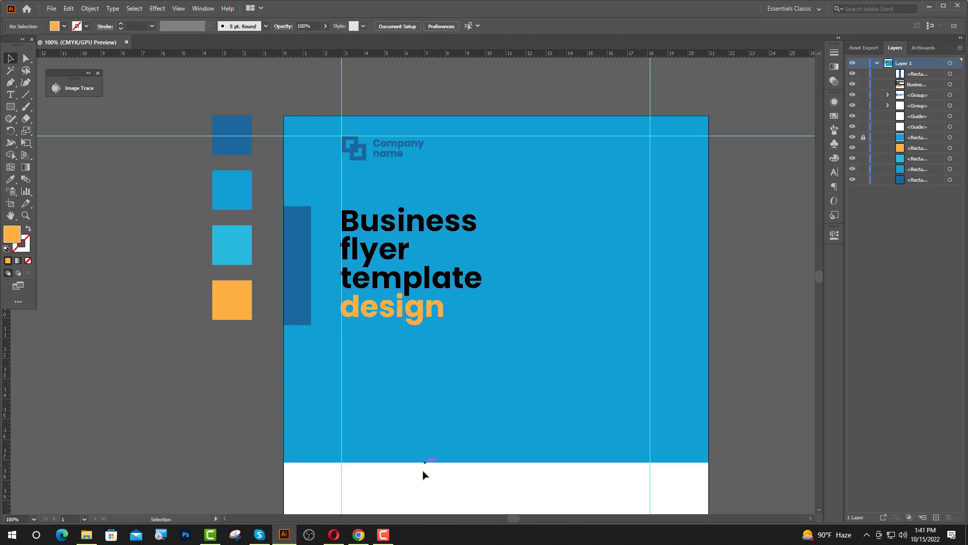
left_click(10, 94)
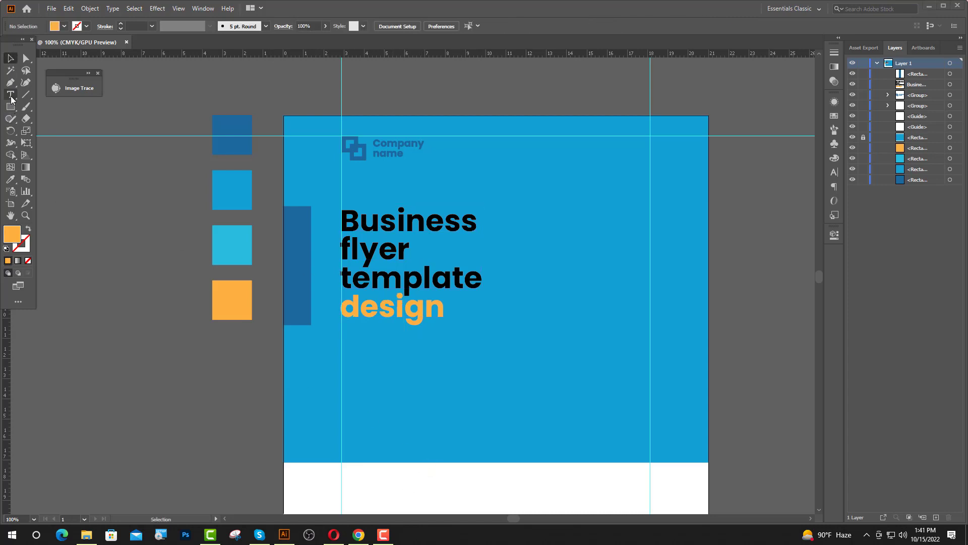
left_click(444, 310)
Add a period after 'design' and paste a Lorem ipsum line set in 12 pt Poppins Medium.
type(".")
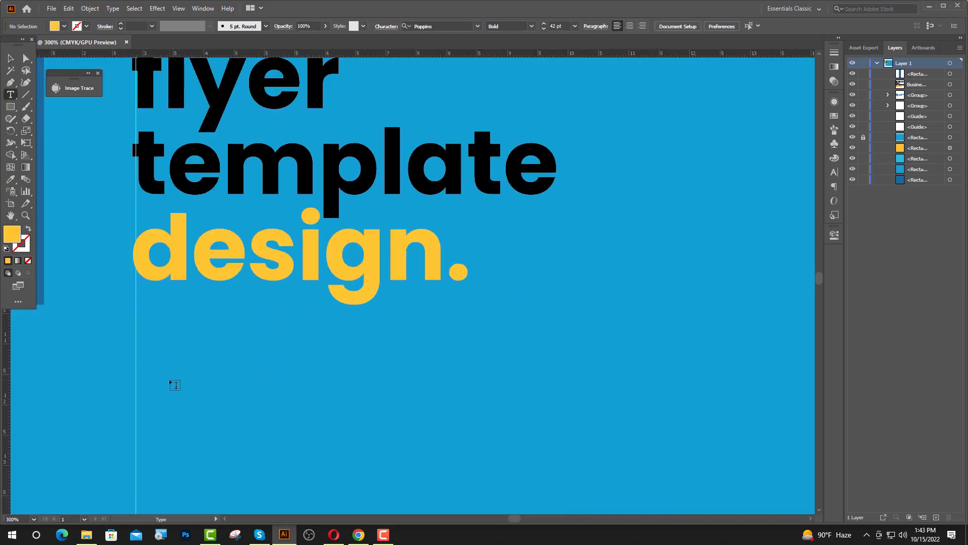
key("ctrl+v")
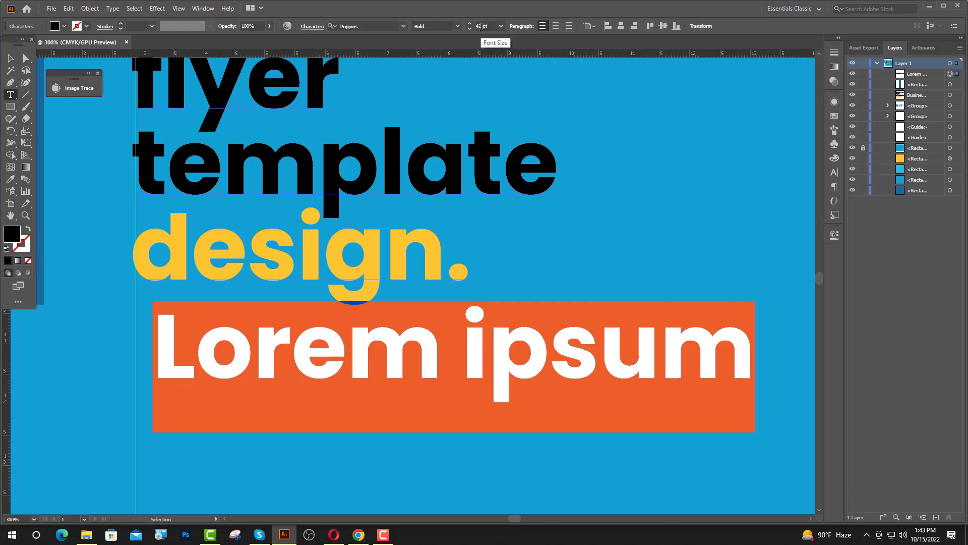
left_click(482, 26)
type("12")
key("Return")
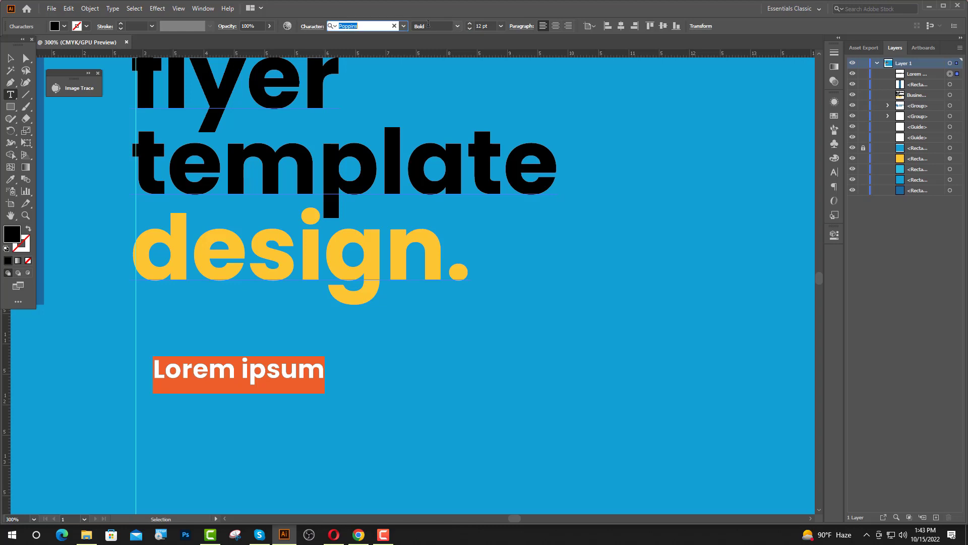
left_click(433, 24)
left_click(458, 27)
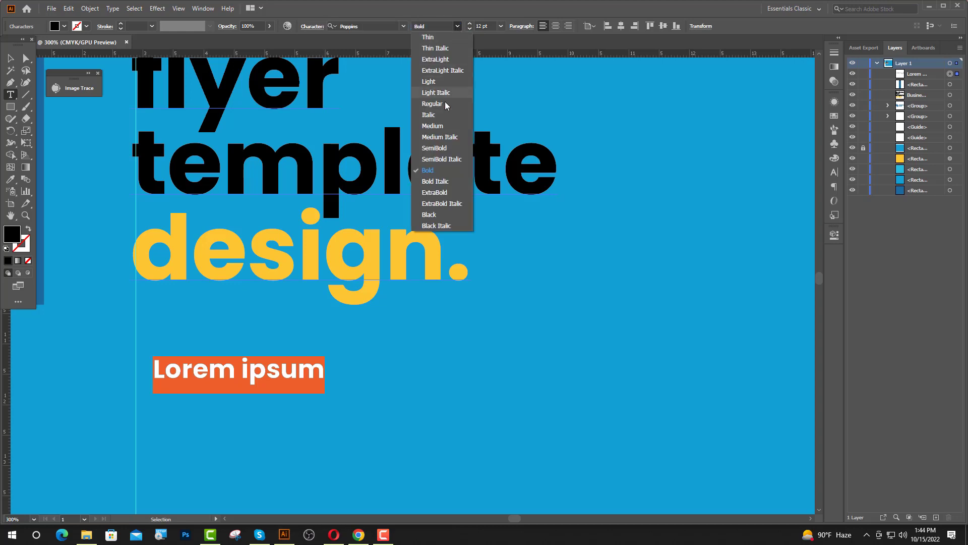
left_click(440, 126)
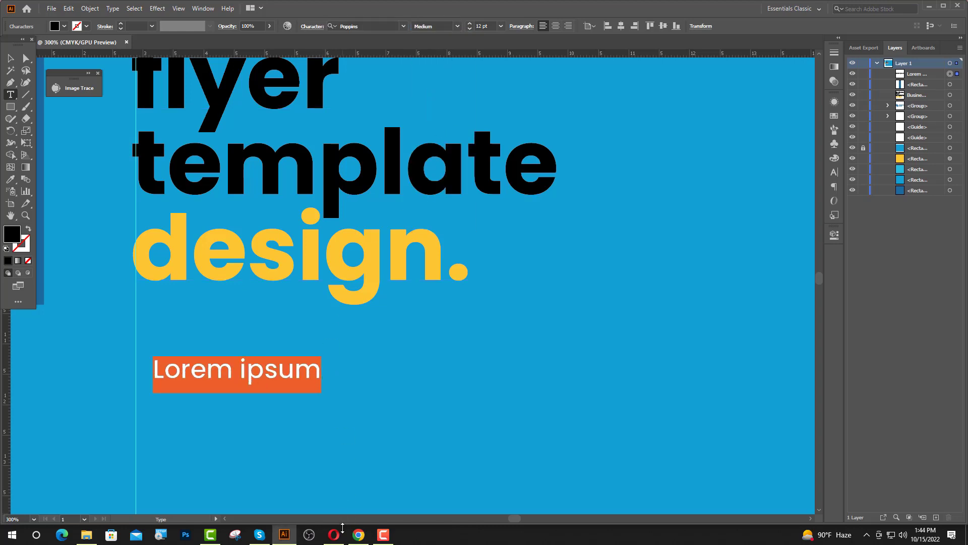
left_click(358, 535)
Scroll lipsum.com and select the standard passage from 'Lorem ipsum' through 'minim veniam'.
scroll(593, 368, "down", 5)
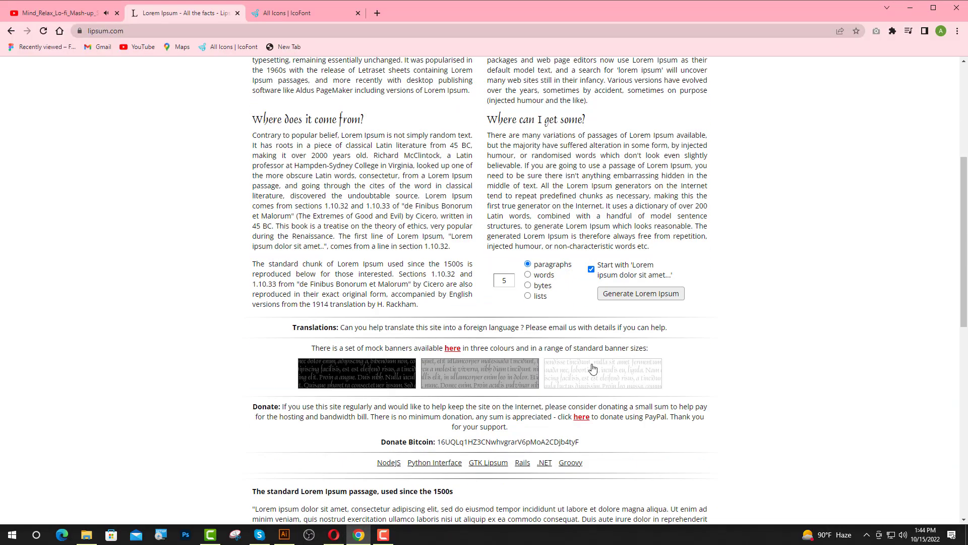
scroll(585, 370, "down", 4)
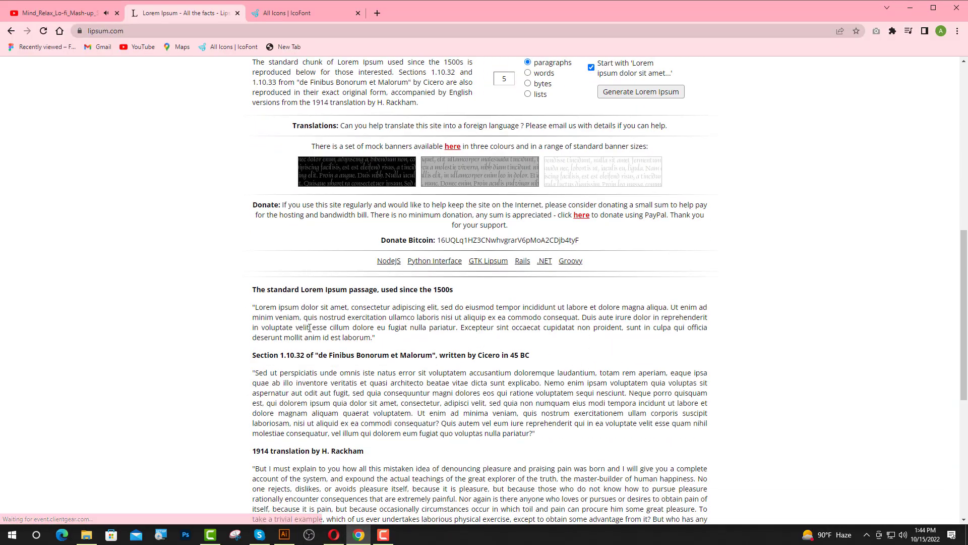
left_click_drag(300, 318, 271, 304)
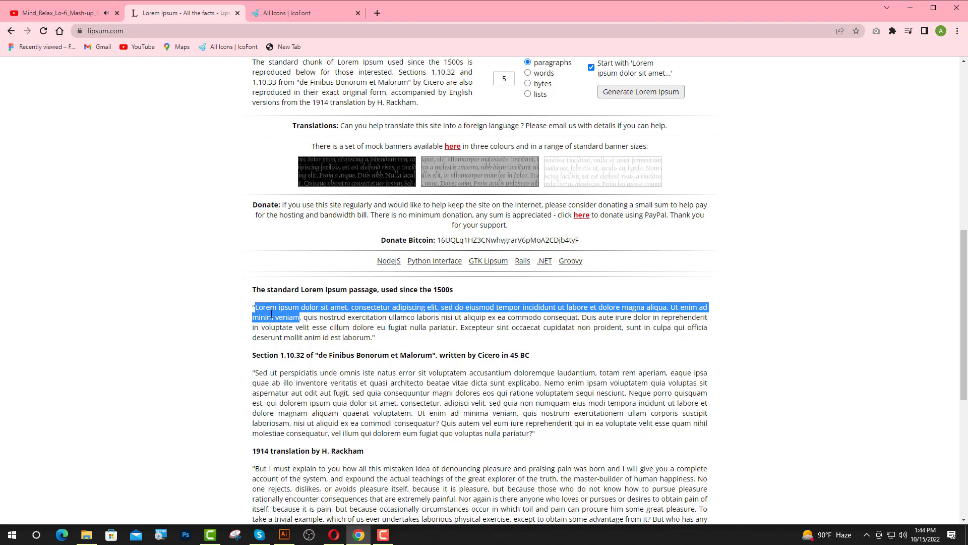
Paste the copied Lorem ipsum passage over the flyer text, breaking lines before 'adipiscing' and 'incididunt'.
left_click(284, 534)
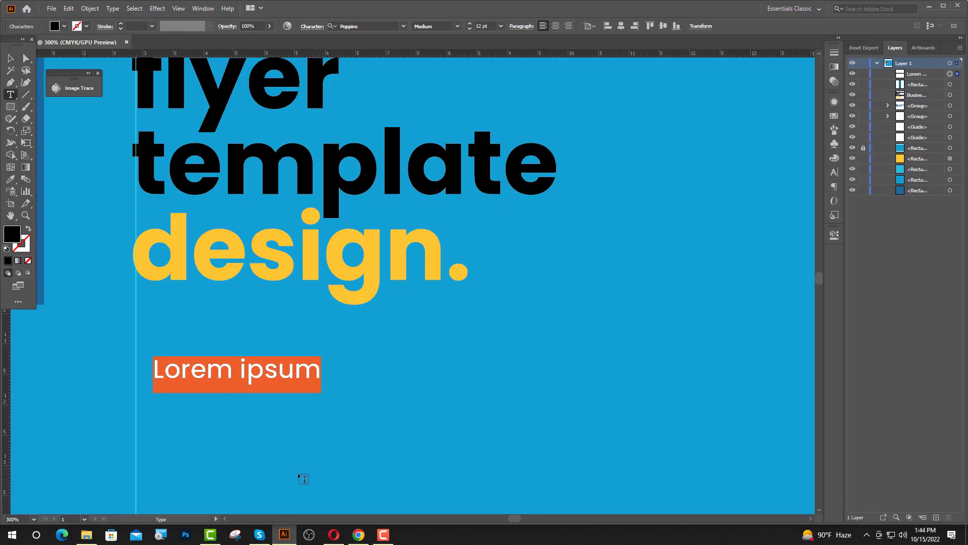
key("ctrl+v")
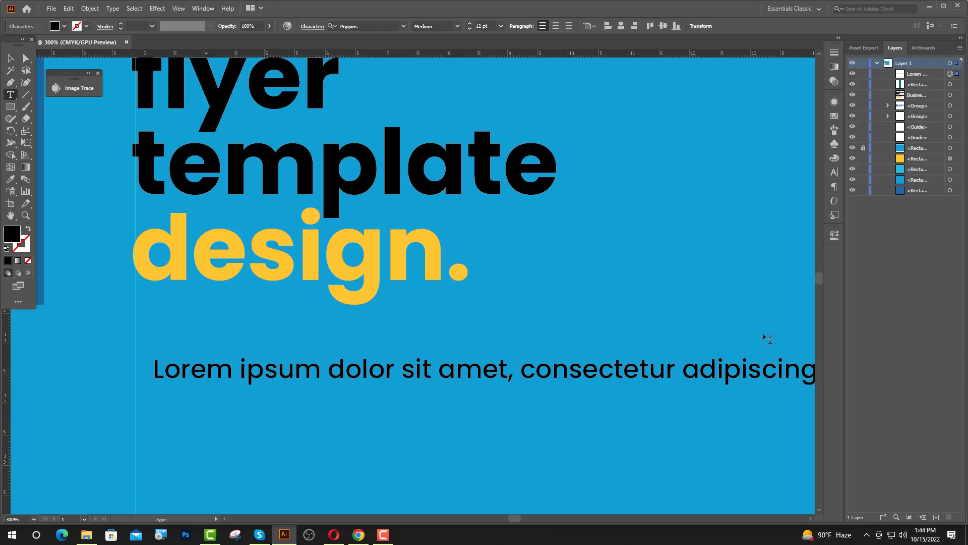
key("BackSpace")
key("Return")
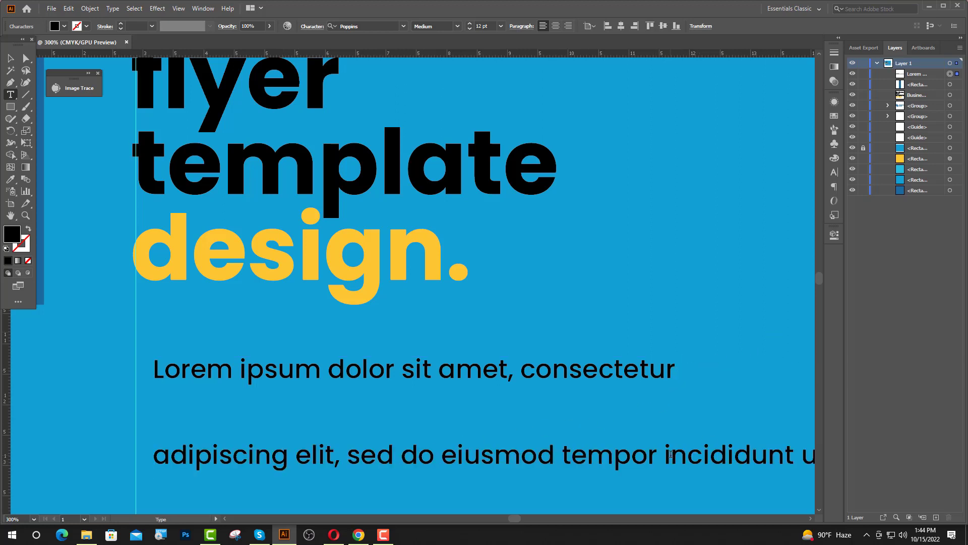
key("BackSpace")
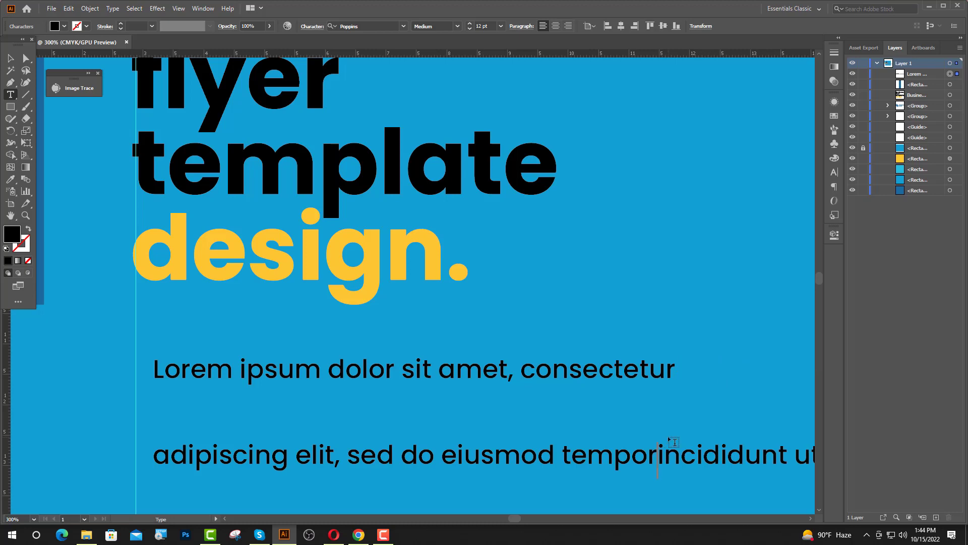
key("Return")
scroll(471, 453, "down", 1)
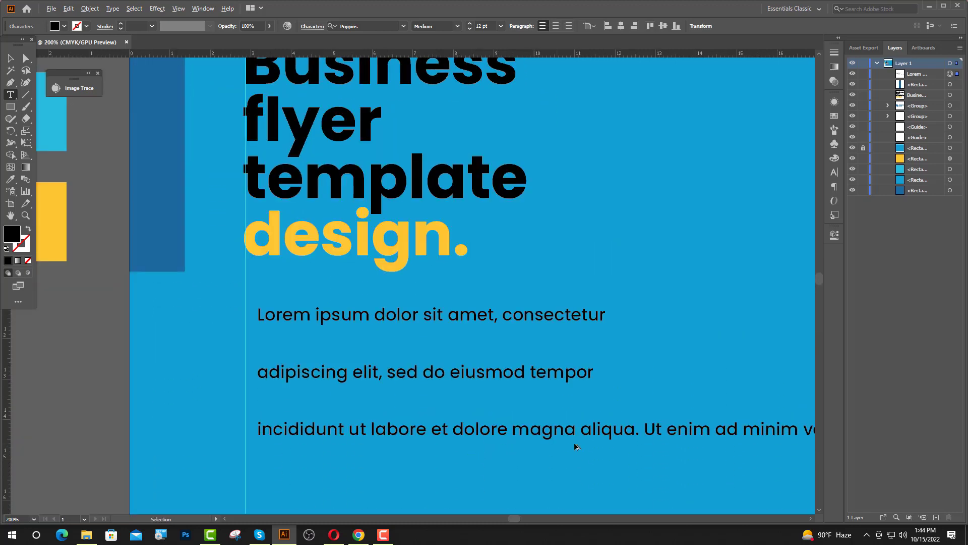
scroll(585, 434, "down", 1)
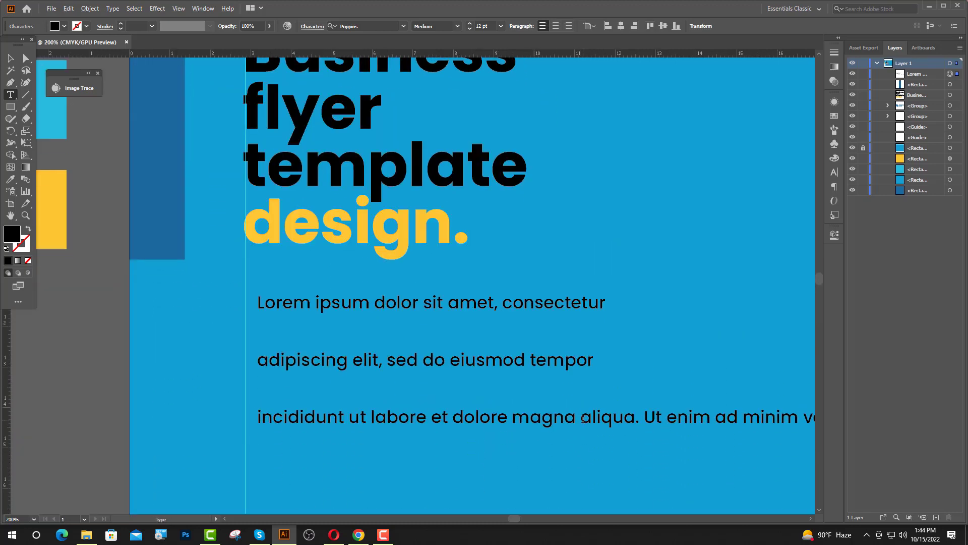
Move 'aliqua.' onto its own line and delete the trailing 'Ut enim ad minim veniam'.
key("BackSpace")
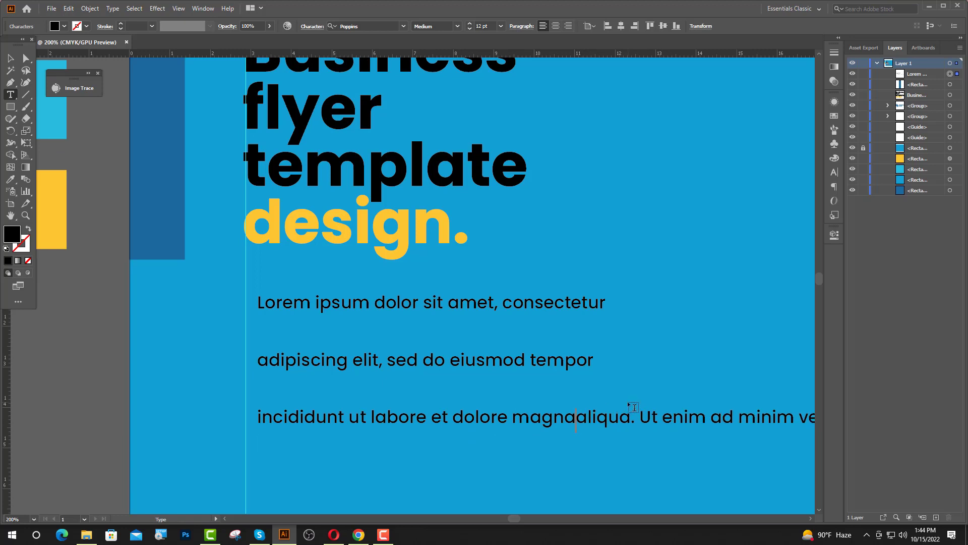
key("Return")
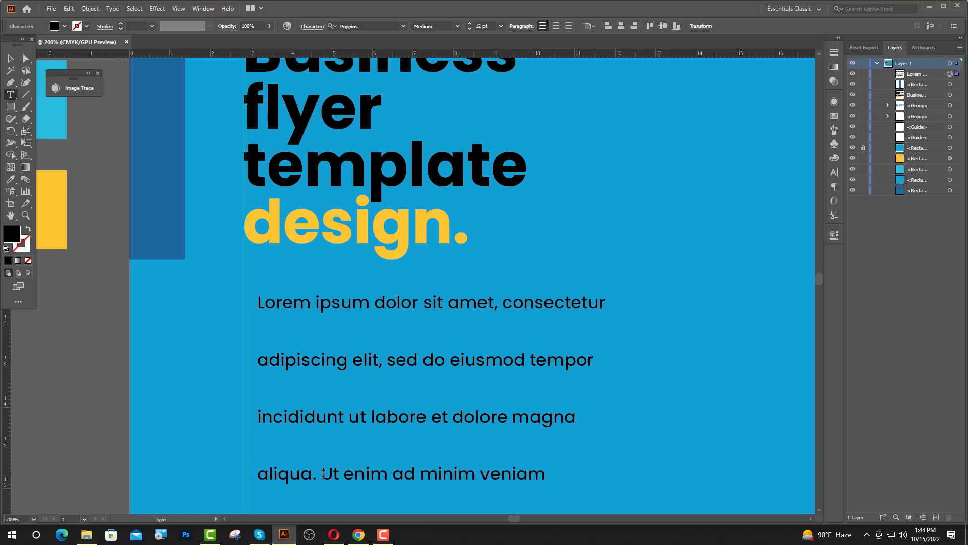
left_click_drag(323, 473, 555, 474)
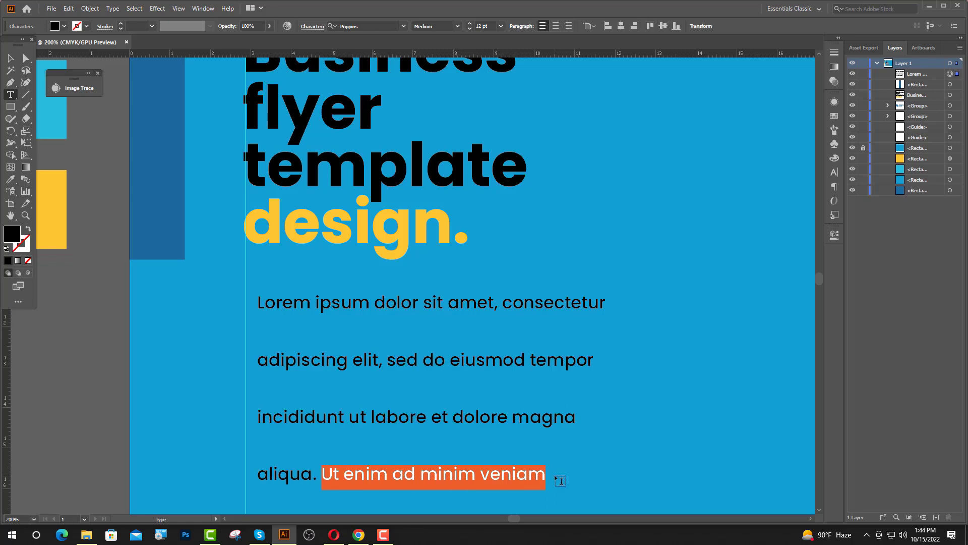
key("BackSpace")
key("Escape")
left_click(65, 26)
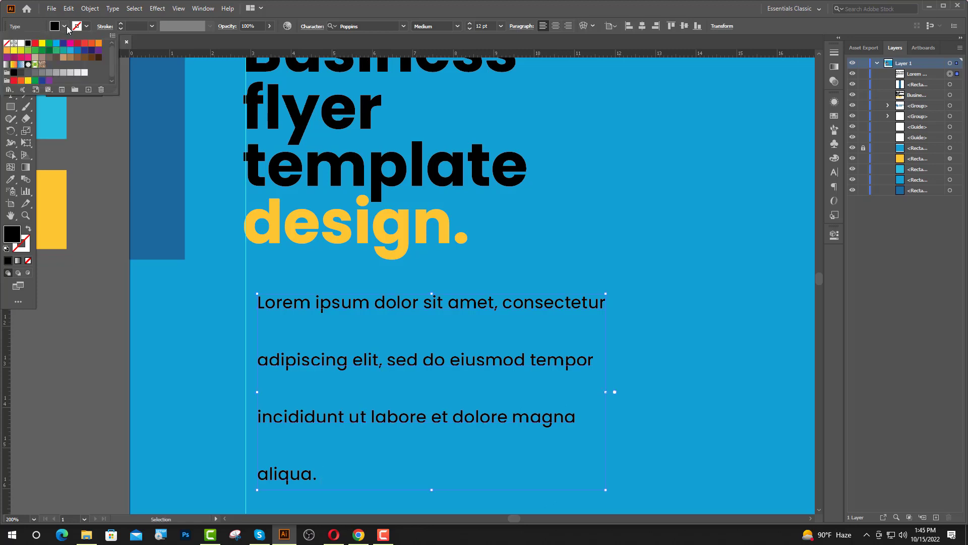
Make the body text white with 14 pt leading.
left_click(19, 44)
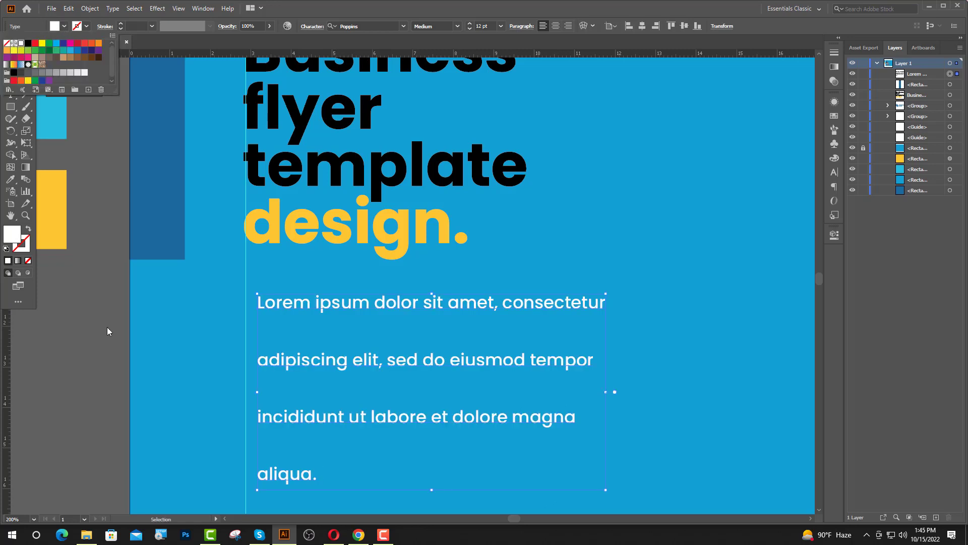
left_click(835, 172)
left_click(816, 143)
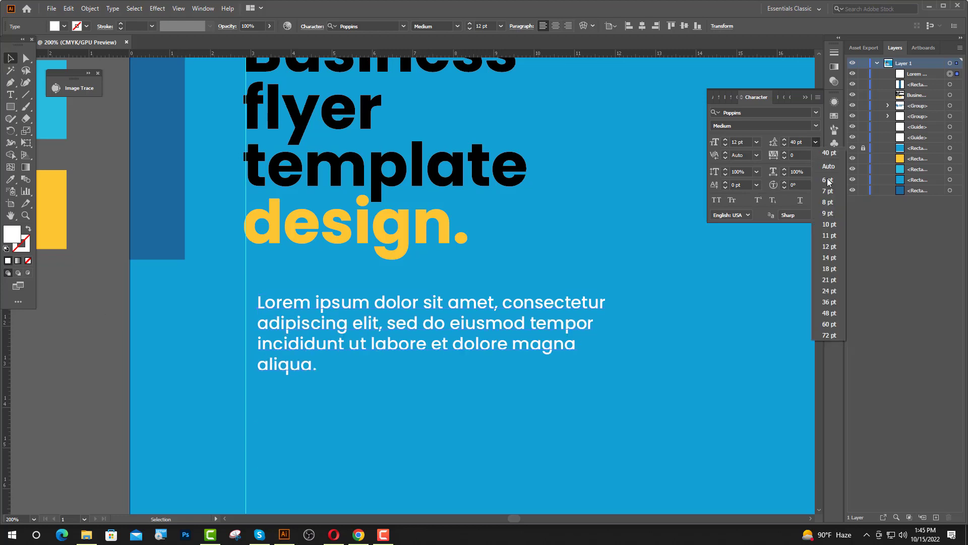
left_click(827, 258)
left_click(806, 98)
Set the phrase 'labore et dolore magna aliqua.' in Poppins Bold.
left_click(11, 95)
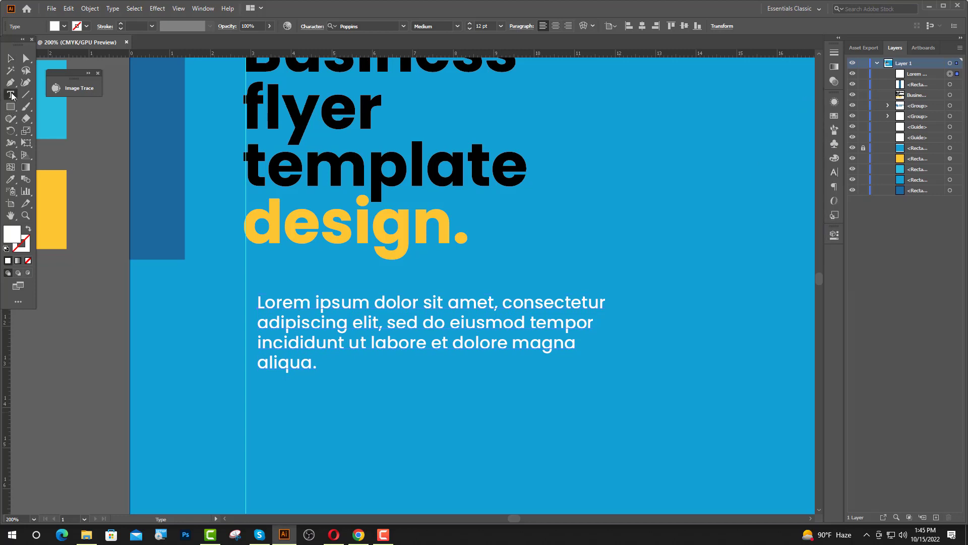
left_click_drag(371, 340, 406, 392)
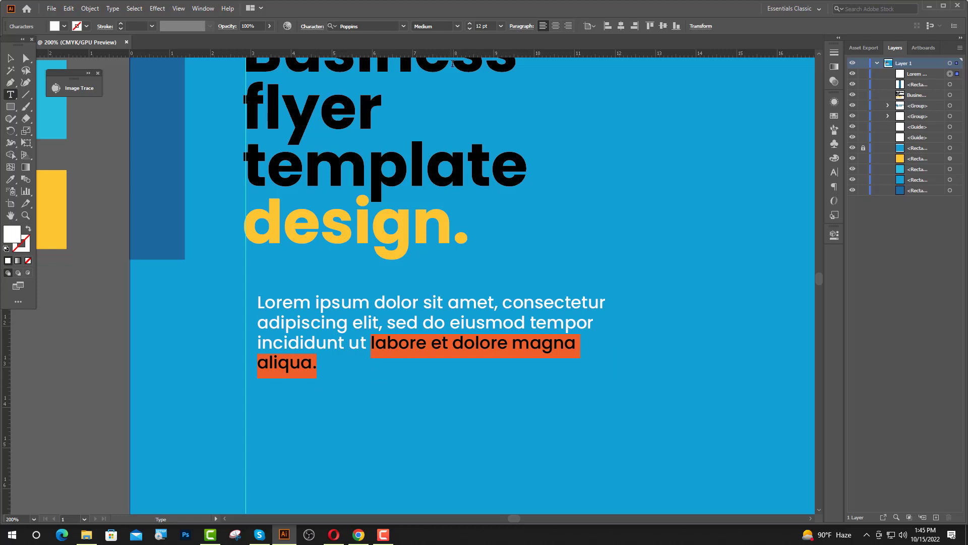
left_click(459, 26)
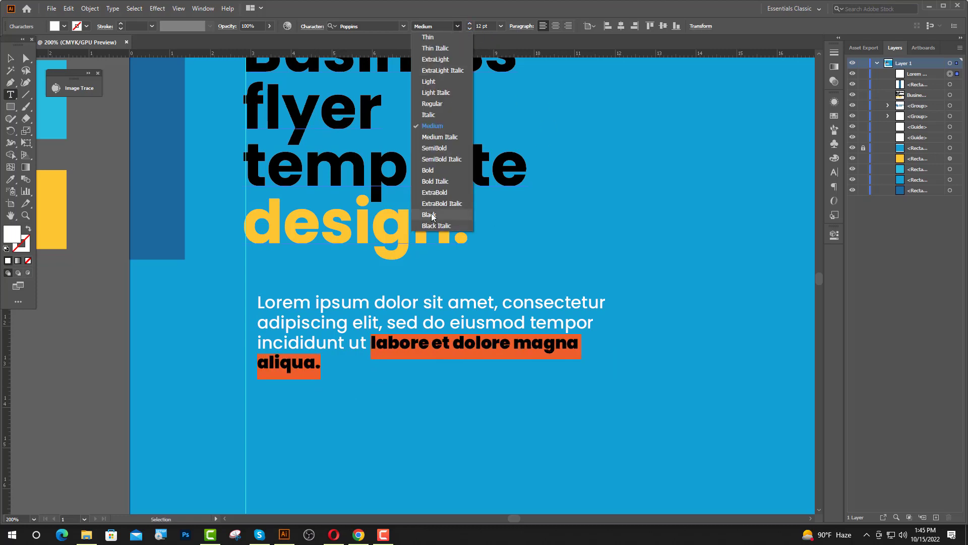
left_click(435, 172)
key("Escape")
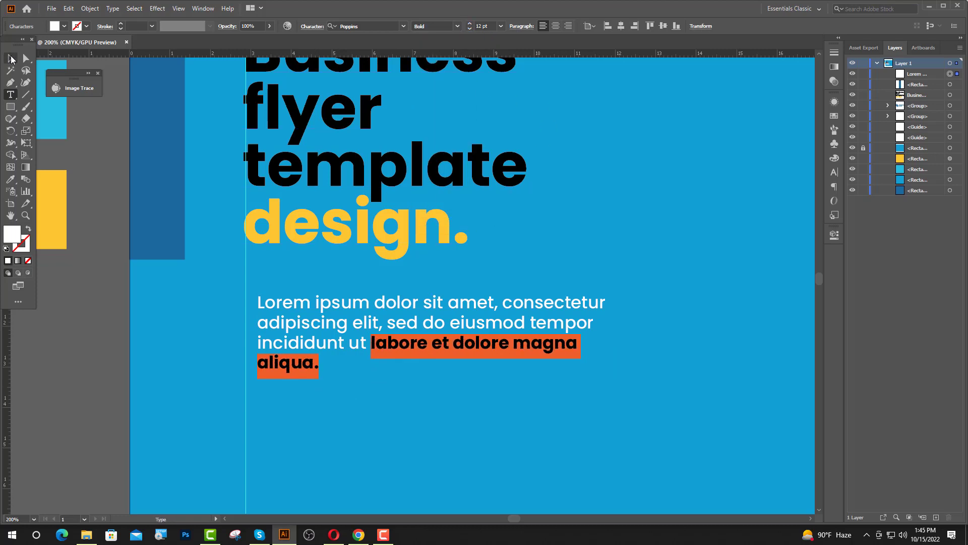
left_click(115, 370)
Reapply white fill to the body text up to 'incididunt ut'.
scroll(115, 371, "down", 2)
key("t")
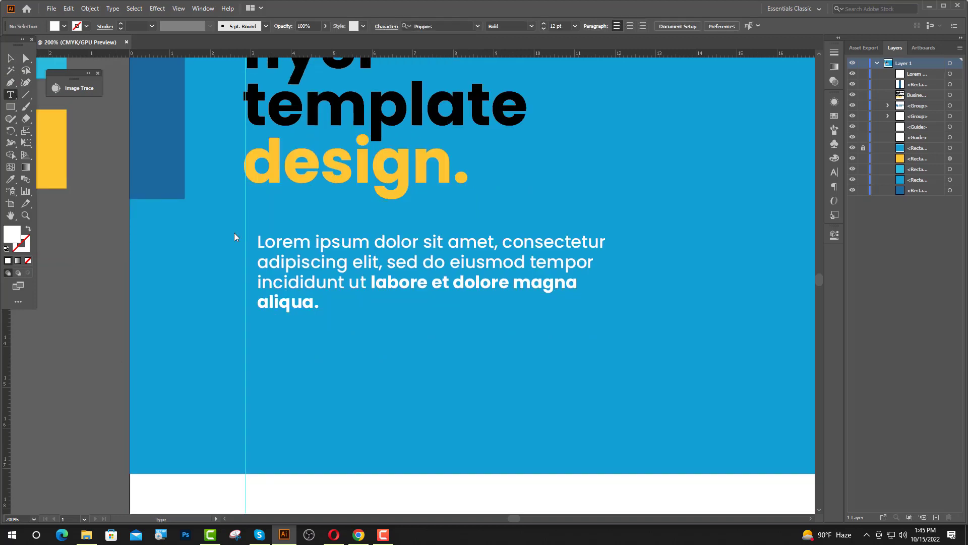
left_click_drag(369, 285, 170, 249)
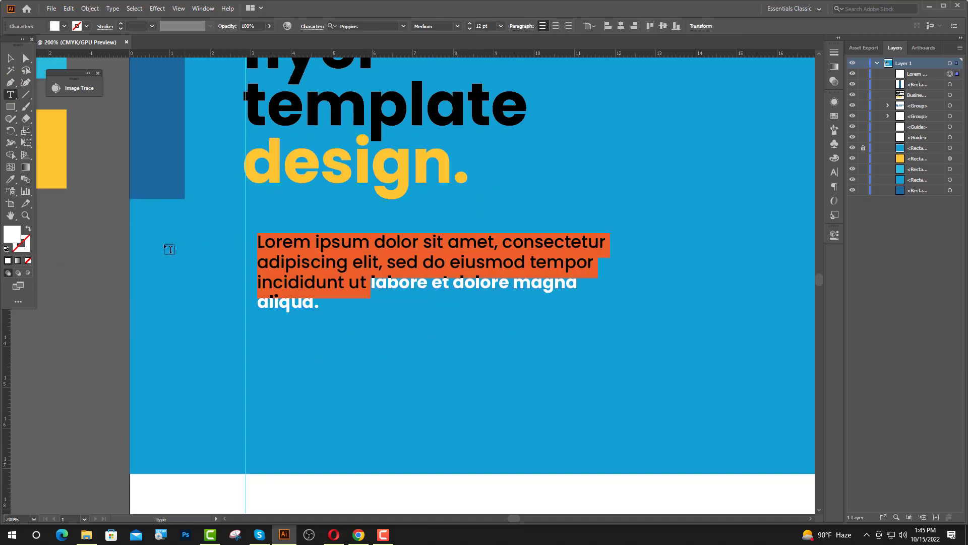
double_click(14, 237)
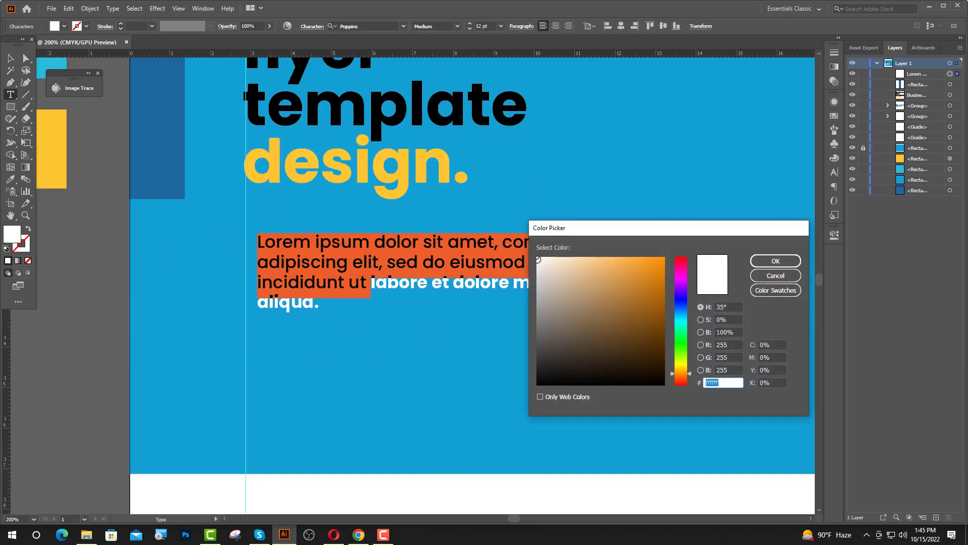
left_click(775, 260)
key("Escape")
left_click(456, 385)
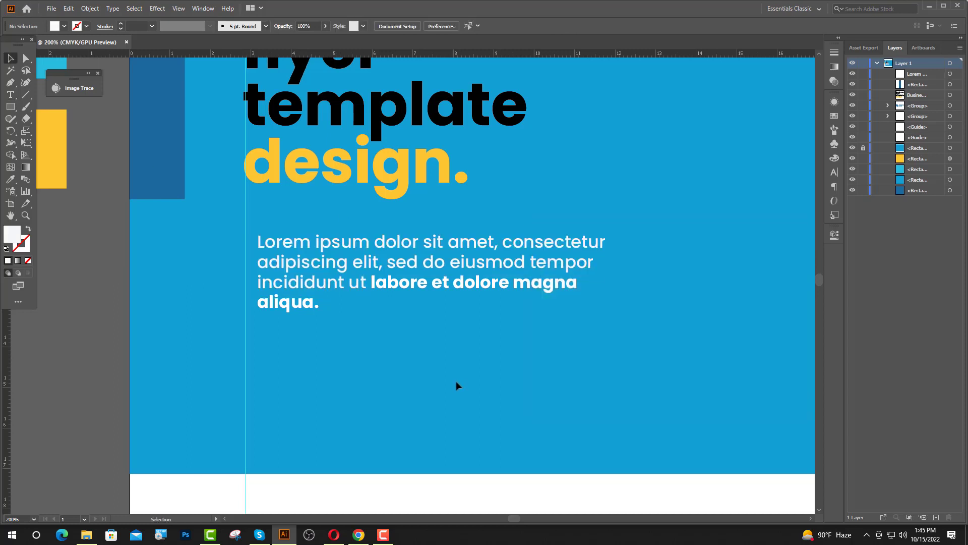
Draw a circle on the flyer with the Ellipse Tool.
scroll(458, 385, "down", 1)
scroll(452, 383, "down", 3)
scroll(664, 378, "up", 2)
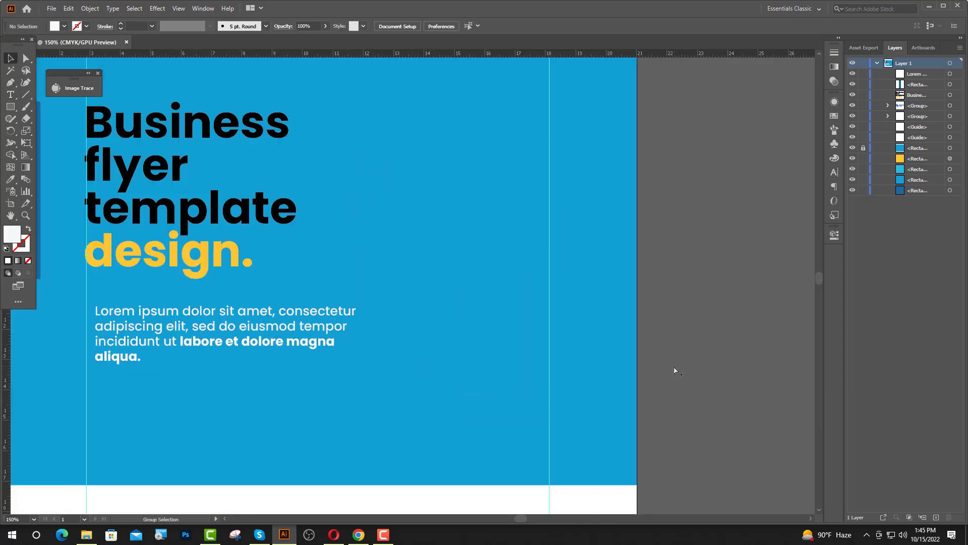
left_click(10, 108)
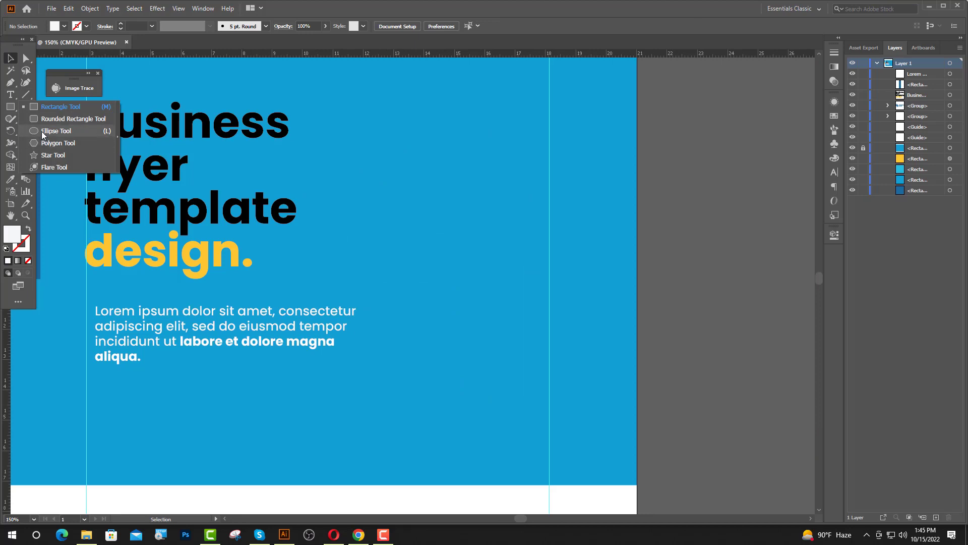
left_click(43, 132)
left_click_drag(508, 270, 544, 347)
Give the circle a 5 pt white outline, no fill, and place it over the top-right corner.
key("v")
left_click(27, 231)
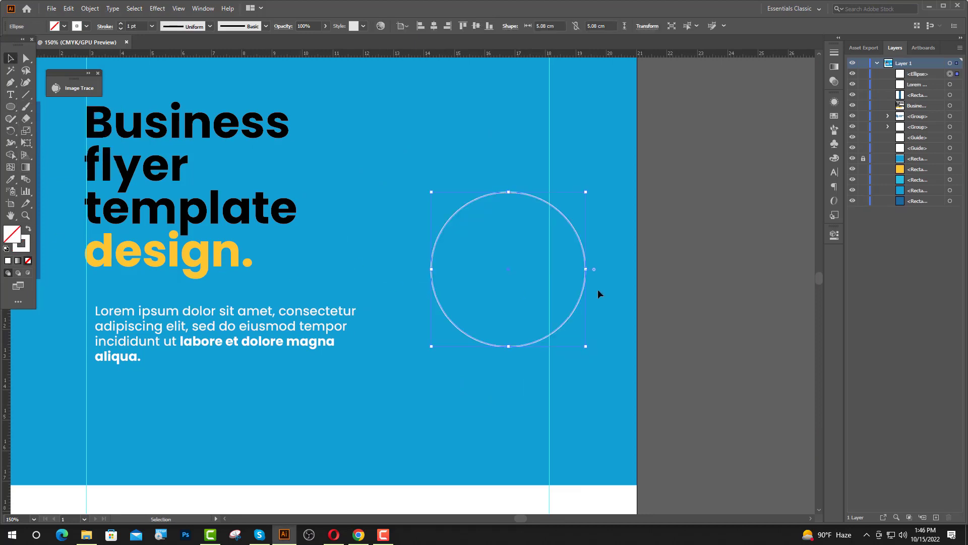
left_click(121, 24)
left_click(120, 24)
left_click(121, 24)
left_click_drag(564, 323, 517, 255)
scroll(519, 292, "down", 2)
scroll(535, 327, "up", 1)
scroll(495, 322, "up", 1)
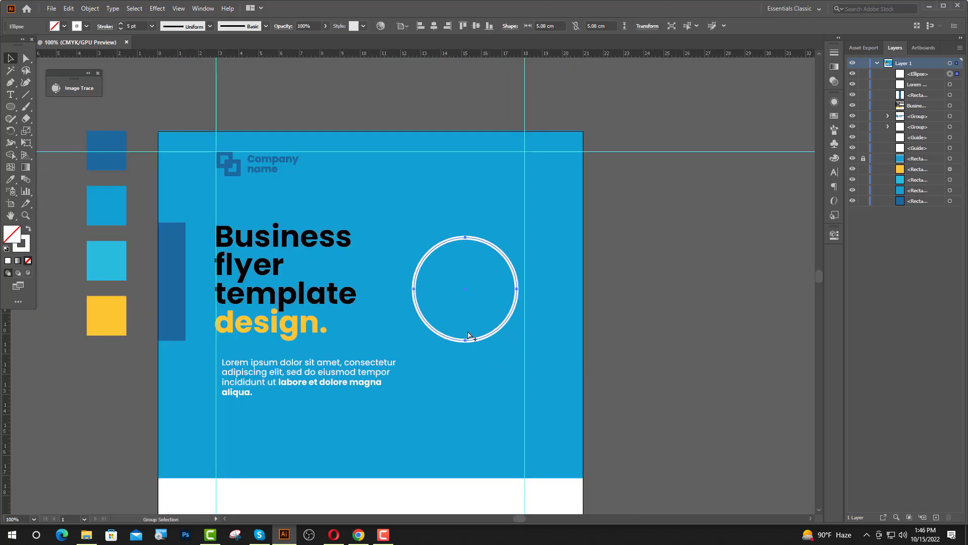
left_click_drag(476, 339, 529, 230)
left_click(666, 229)
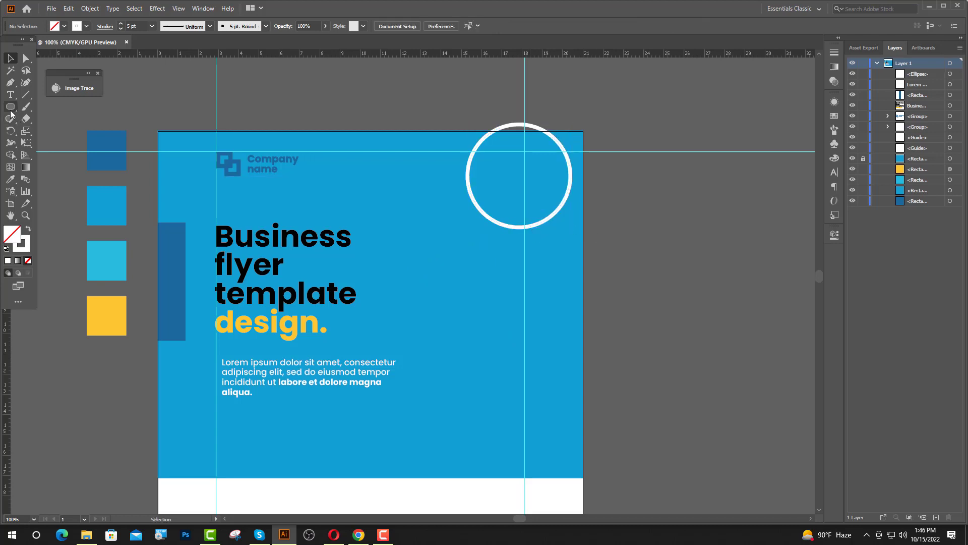
left_click_drag(11, 112, 61, 141)
Create a 3-sided polygon triangle and round its corners.
left_click(482, 335)
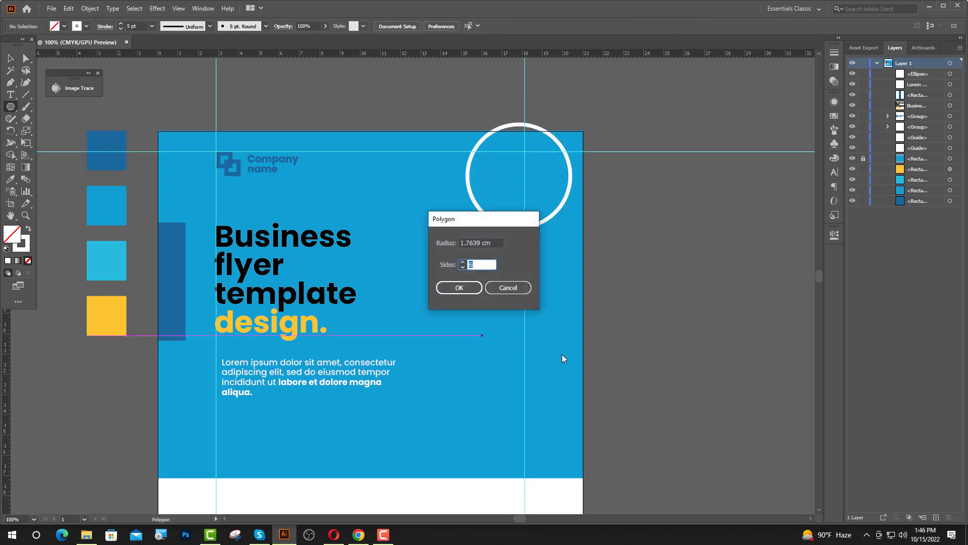
type("3")
key("Return")
key("v")
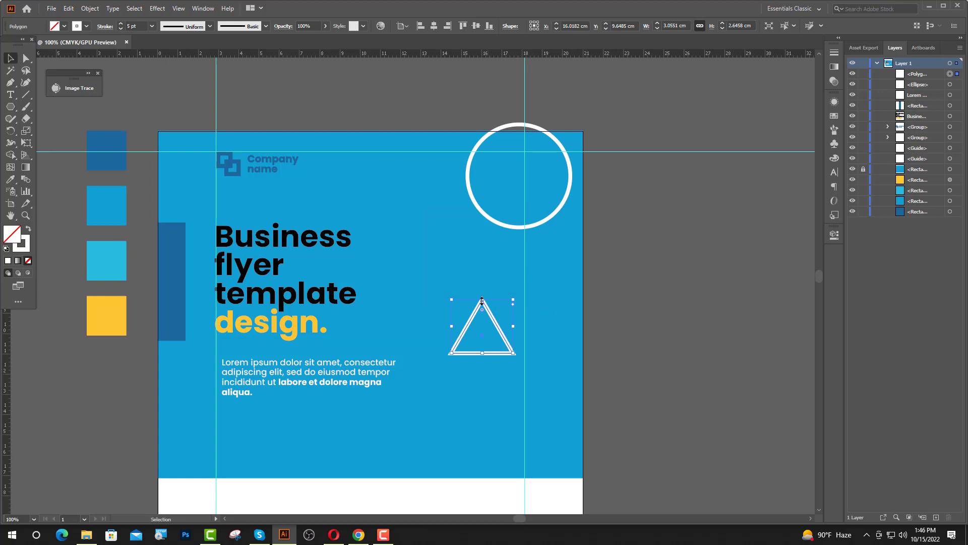
mouse_move(482, 297)
left_mouse_down()
mouse_move(483, 270)
mouse_move(485, 281)
left_mouse_up()
left_click(685, 316)
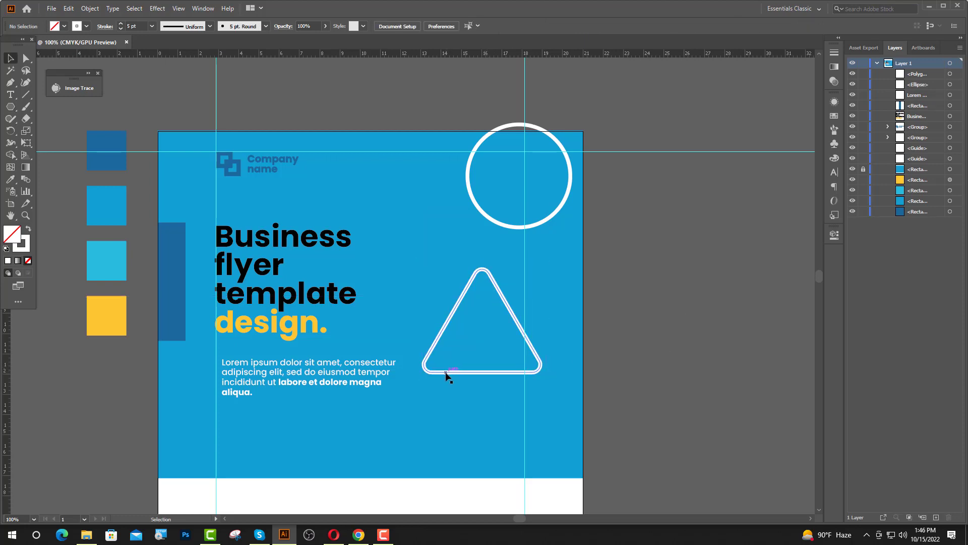
Overlap the triangle with the circle, enlarge the circle to about 6.13 cm, then scale and rotate the triangle.
left_click_drag(445, 373, 470, 301)
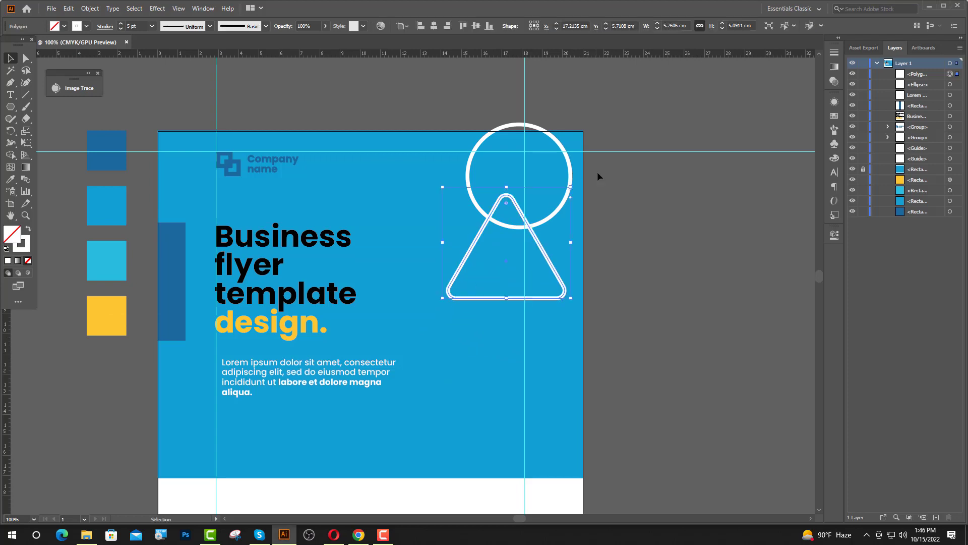
left_click_drag(570, 166, 576, 135)
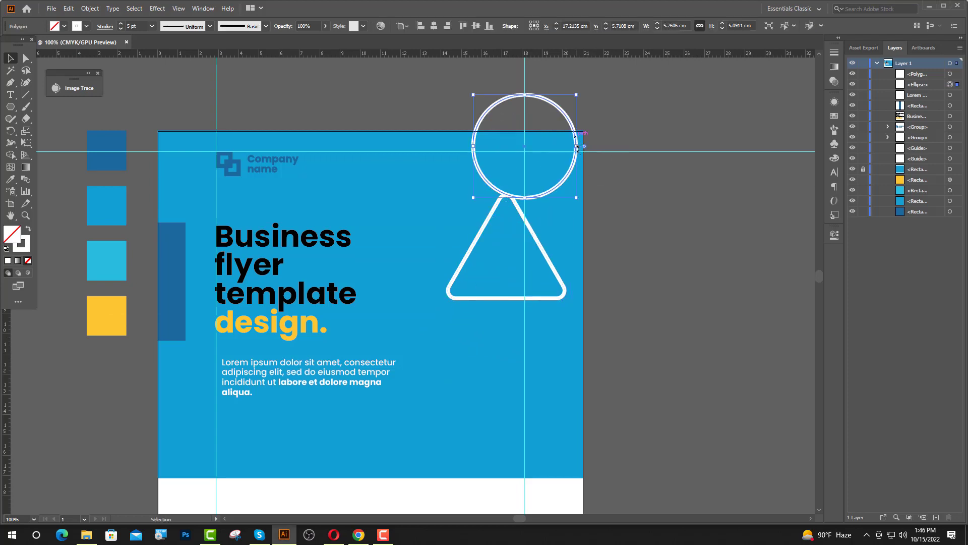
left_click_drag(526, 199, 525, 208)
key("Left")
key("Left")
key("Left")
key("Left")
key("Left")
key("Left")
key("Left")
key("Left")
key("Left")
key("Left")
key("Left")
key("Left")
key("Left")
key("Left")
key("Left")
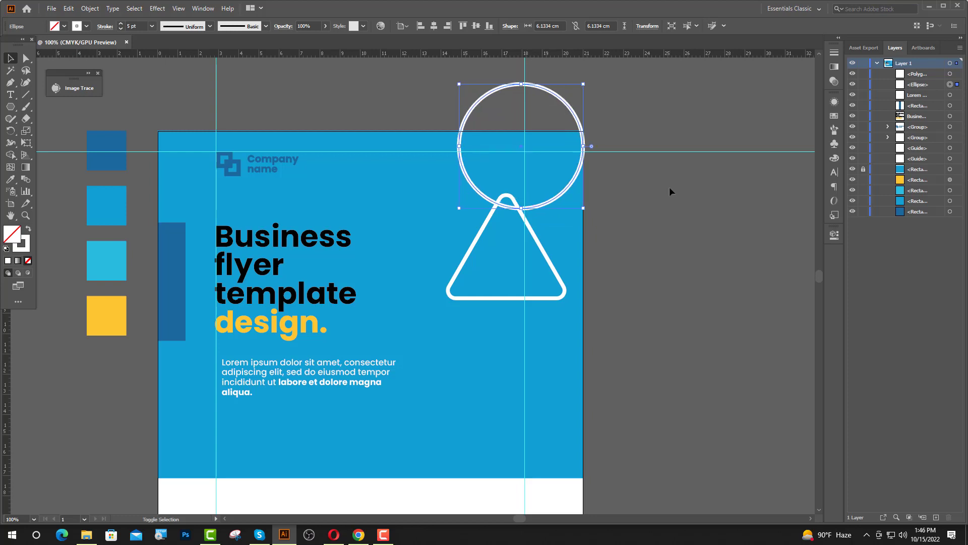
left_click(558, 298)
left_click_drag(507, 299, 506, 313)
left_click_drag(592, 315, 559, 303)
Raise the circle and triangle outlines to 7 pt.
left_click(560, 189, "shift")
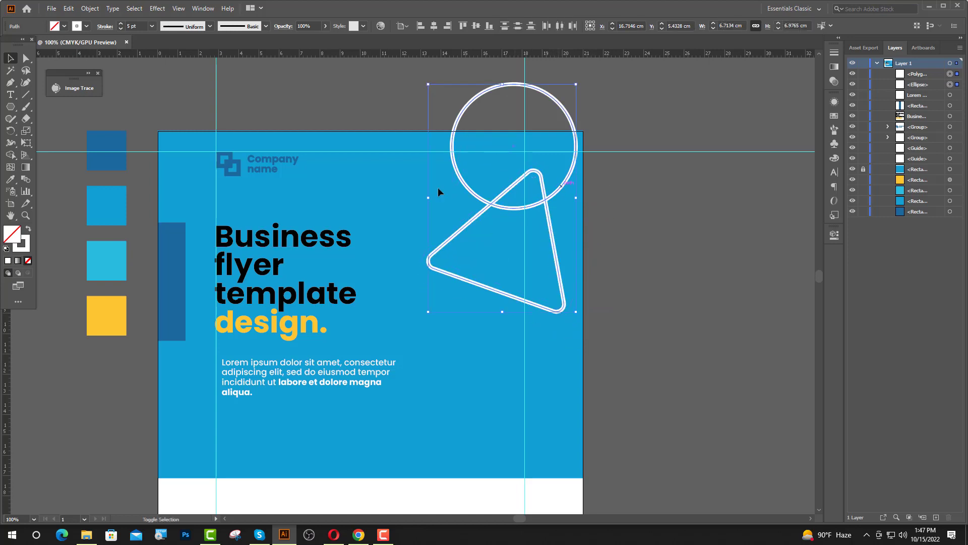
left_click(121, 24)
left_click(121, 24)
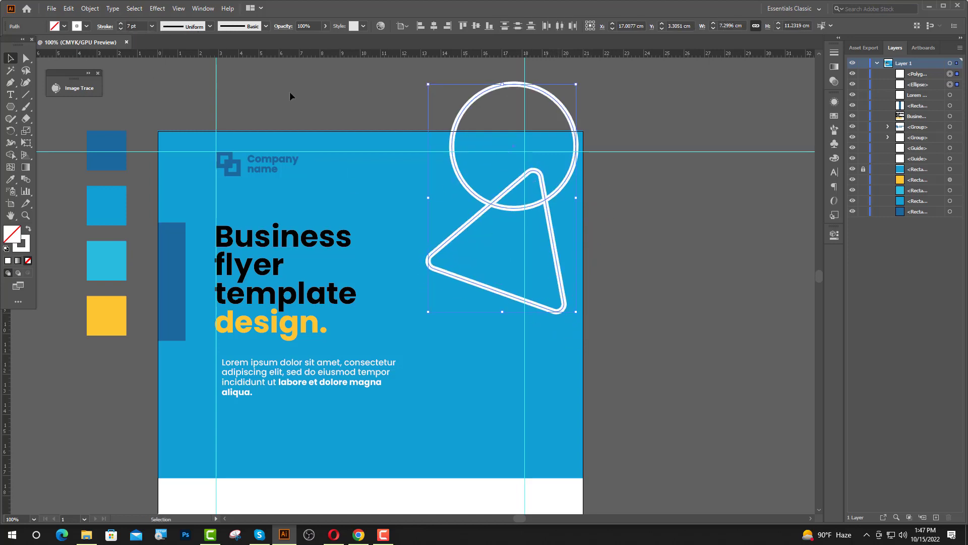
left_click(563, 306)
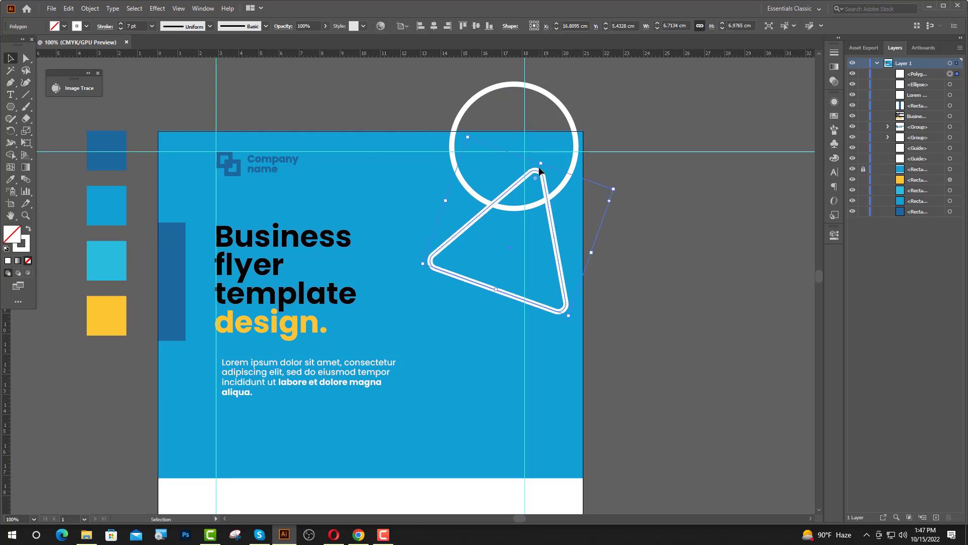
left_click(595, 285)
Round the triangle's corners further and reposition and slightly rotate it.
left_click(563, 297)
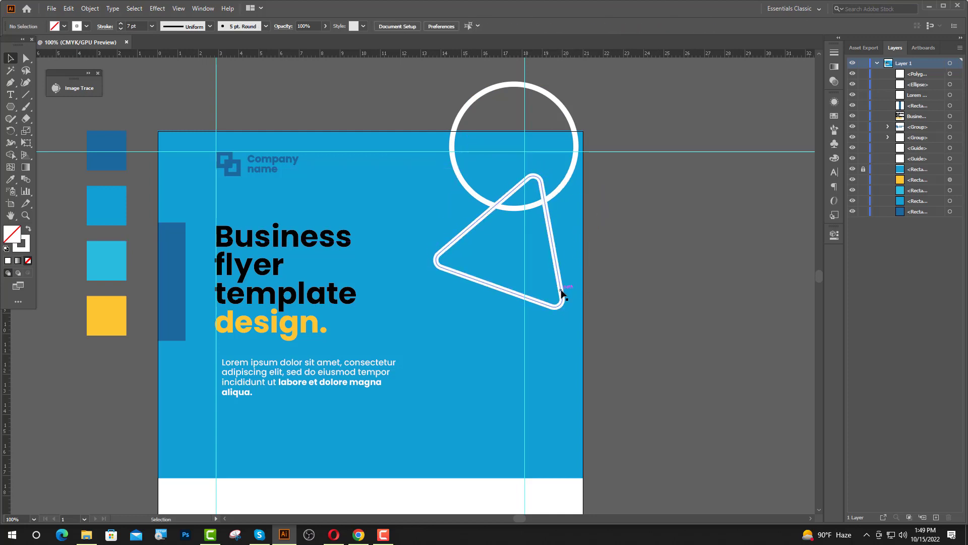
left_click_drag(533, 185, 534, 190)
left_click_drag(559, 276, 582, 268)
left_click(640, 251)
left_click_drag(576, 160, 578, 179)
left_click_drag(585, 295, 588, 316)
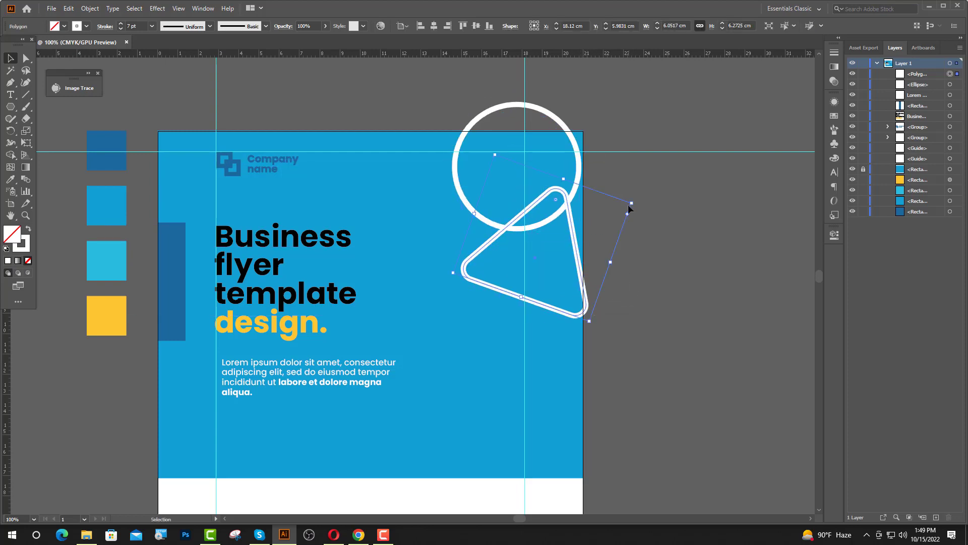
left_click_drag(634, 203, 629, 196)
Duplicate the triangle down-left, scale the copies, and copy the circle to the flyer's bottom.
left_click_drag(591, 313, 516, 409)
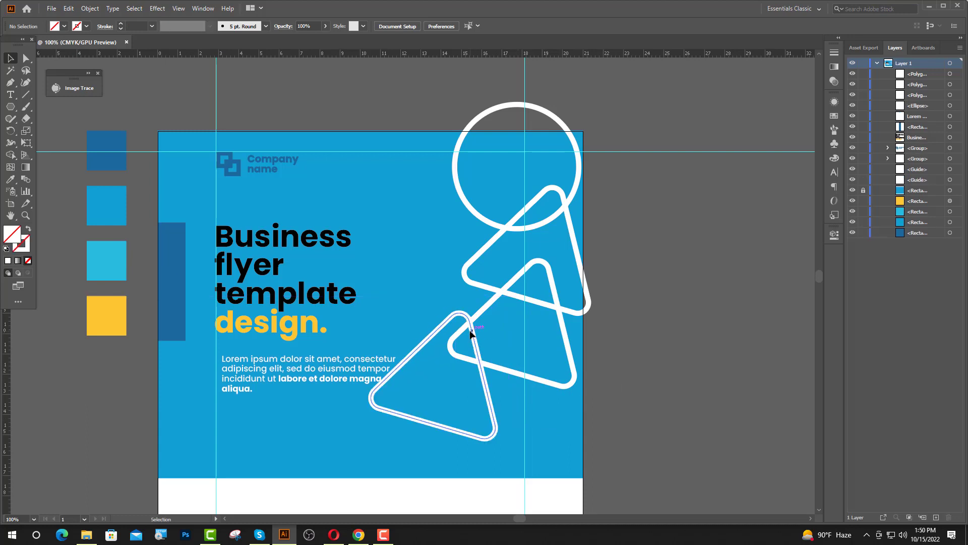
left_click(471, 333)
left_click(478, 286, "shift")
left_click_drag(532, 181, 531, 200)
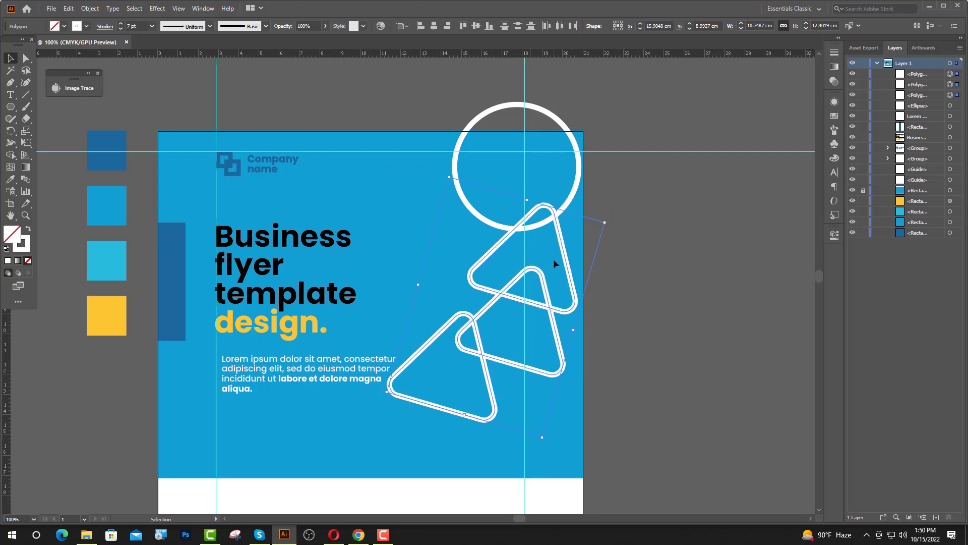
left_click_drag(544, 286, 559, 269)
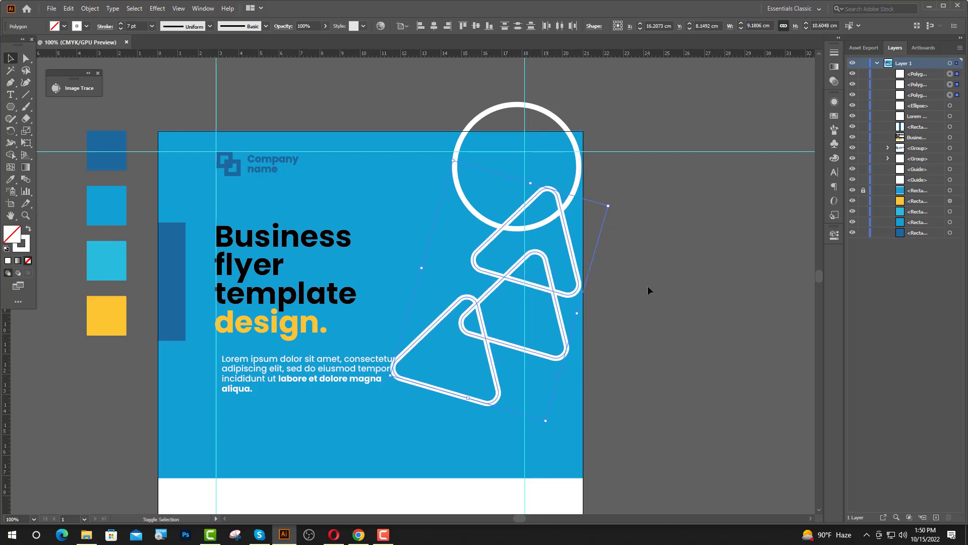
left_click(660, 308)
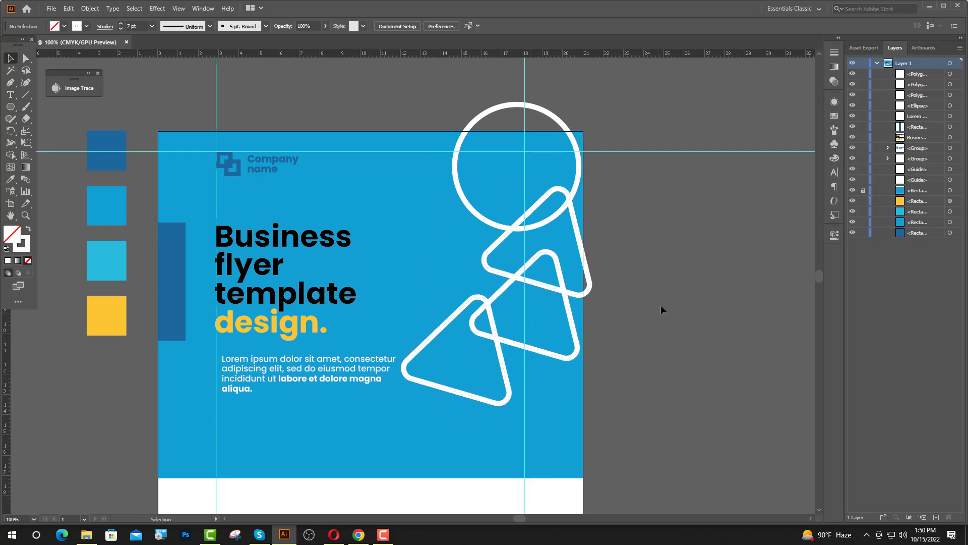
left_click_drag(556, 220, 556, 478)
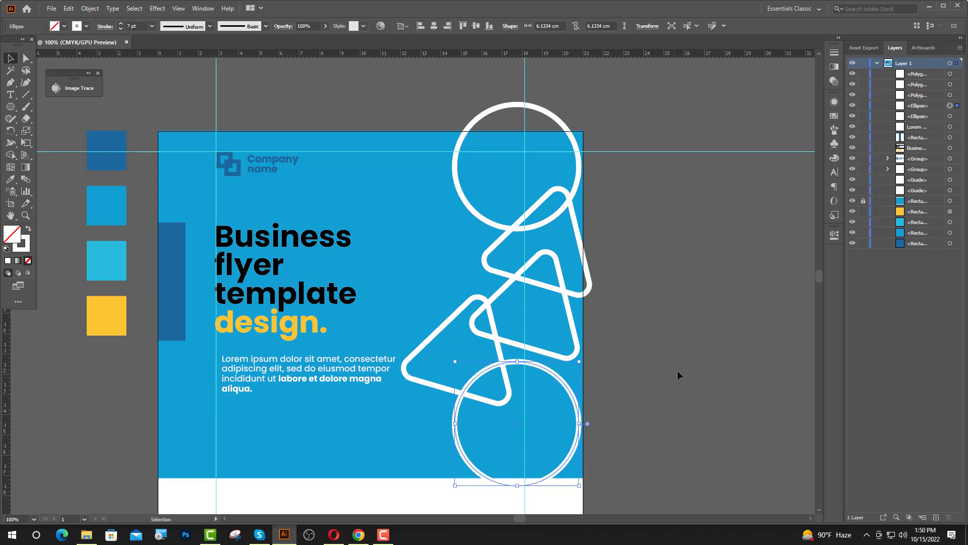
Select both circles and both triangles and expand their fill and stroke.
left_click(682, 397)
scroll(669, 378, "down", 2)
scroll(670, 377, "down", 1)
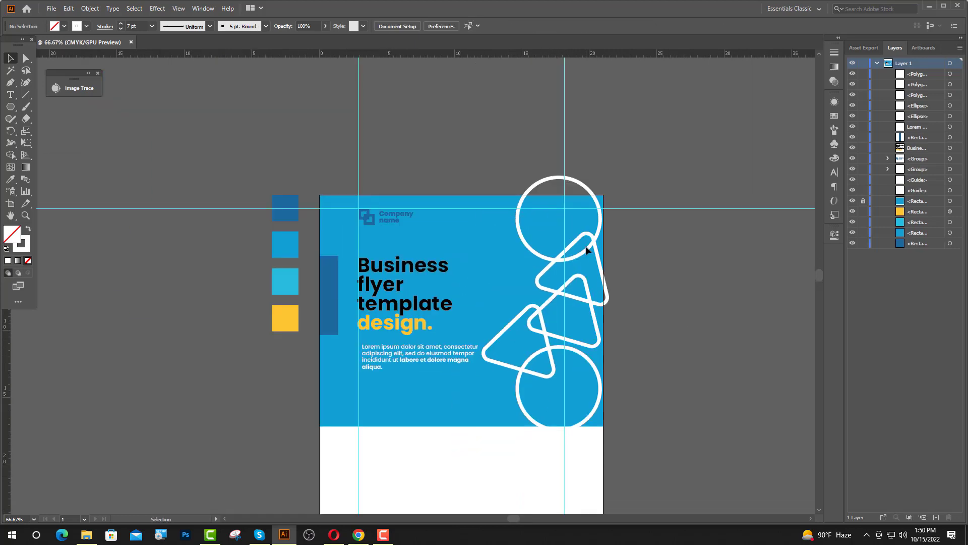
left_click(586, 249)
left_click(603, 305, "shift")
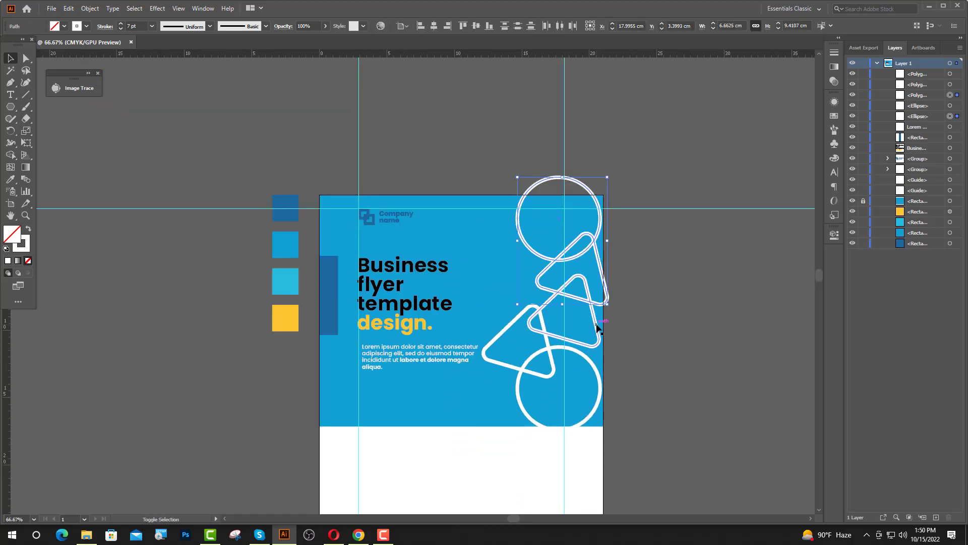
left_click(528, 360, "shift")
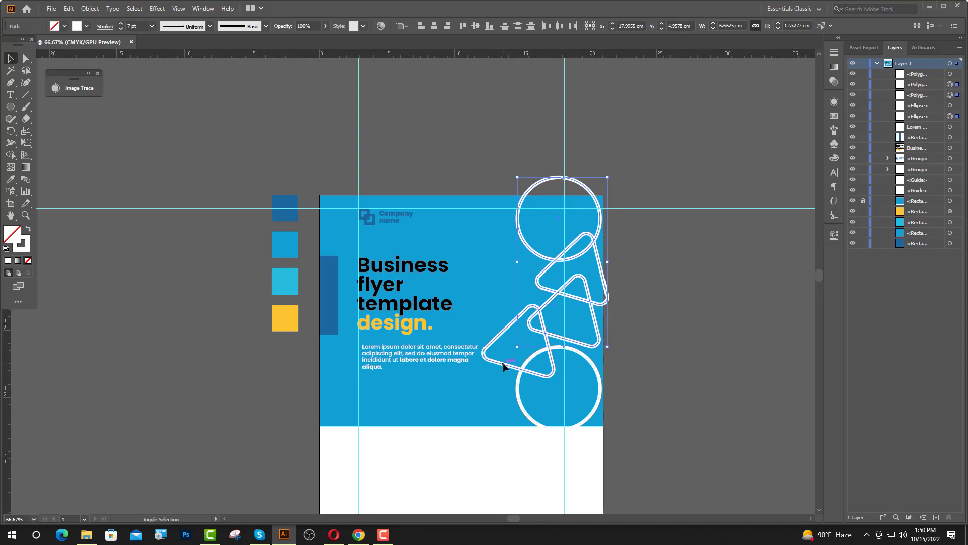
left_click(520, 393, "shift")
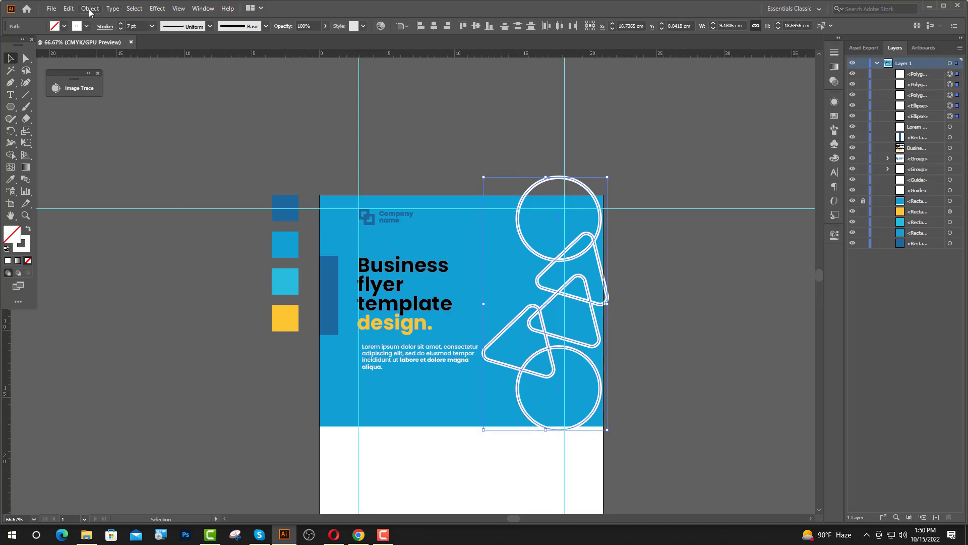
left_click(89, 9)
left_click(124, 131)
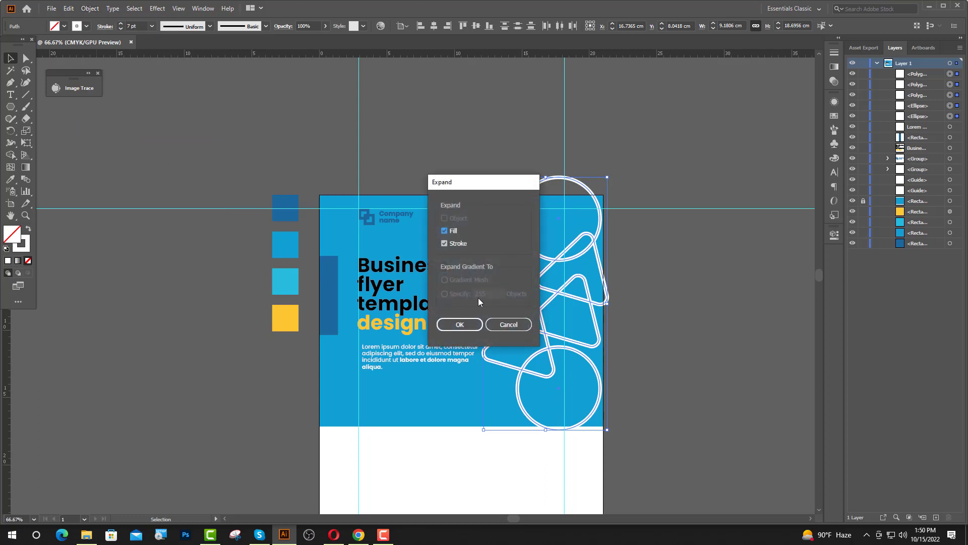
left_click(460, 324)
Unite the expanded shapes with Pathfinder and colour them with the light blue swatch.
left_click(834, 235)
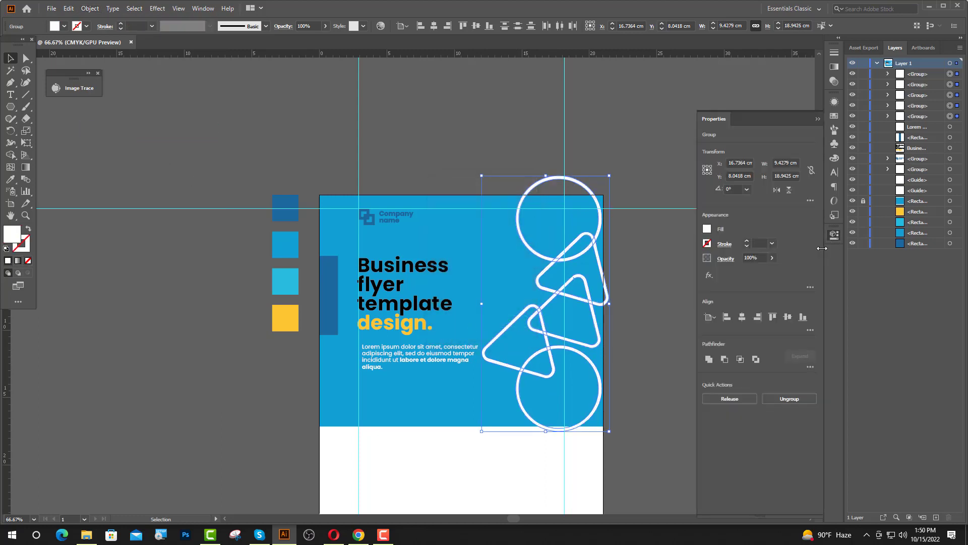
left_click(709, 359)
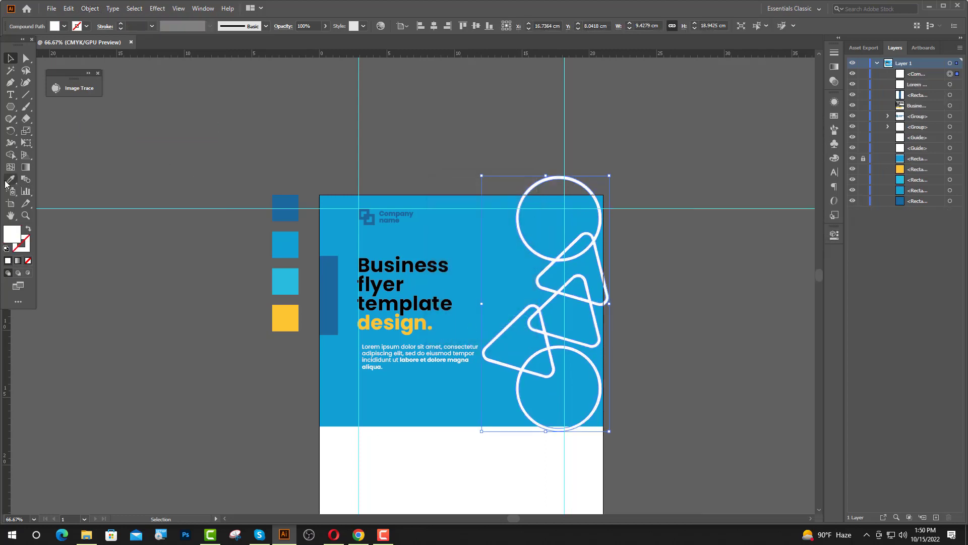
left_click(12, 179)
left_click(279, 282)
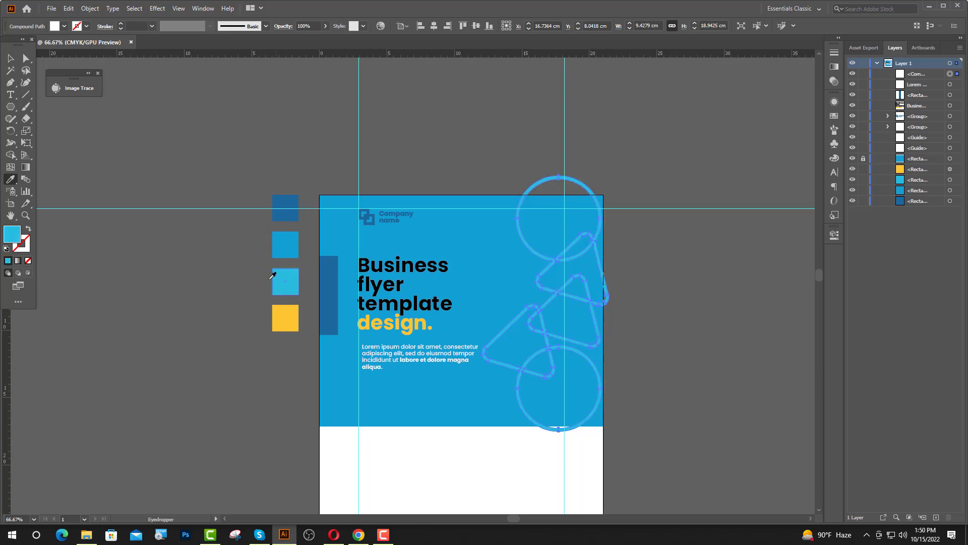
key("v")
left_click(631, 234)
scroll(631, 234, "up", 1)
scroll(630, 233, "up", 1)
Lock the horizontal guide and cut away the pattern above the page top with Minus Front.
left_click(630, 234)
left_click(863, 148)
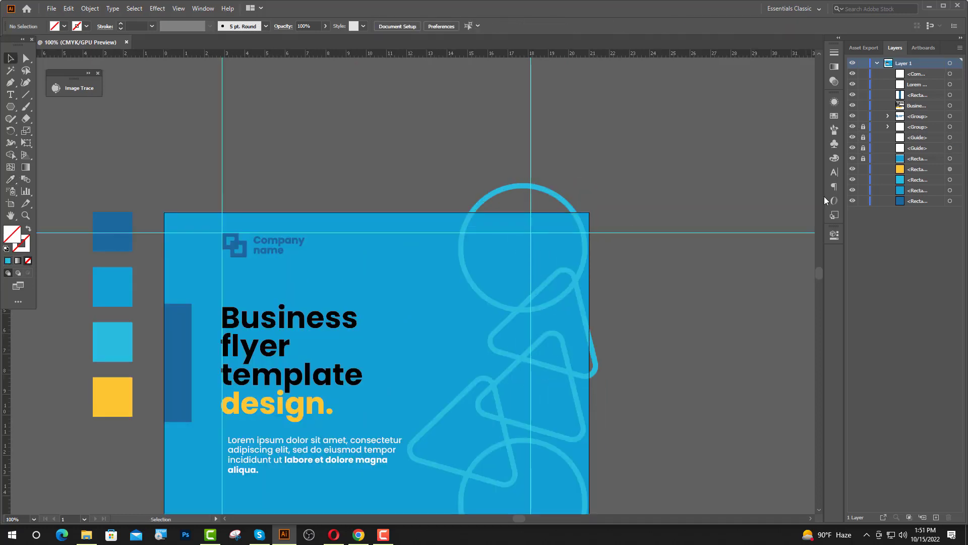
left_click_drag(12, 107, 61, 105)
left_click_drag(472, 166, 584, 212)
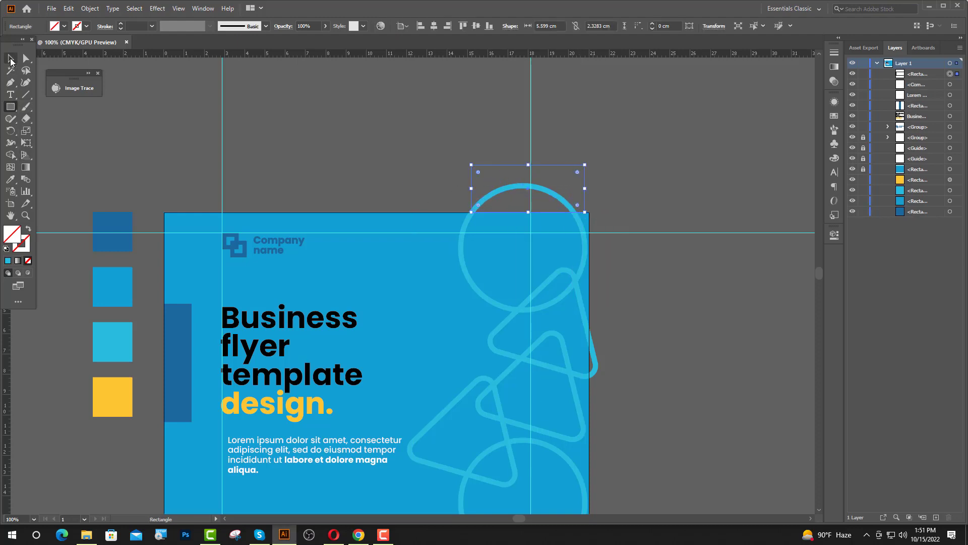
left_click(11, 60)
left_click_drag(471, 188, 451, 188)
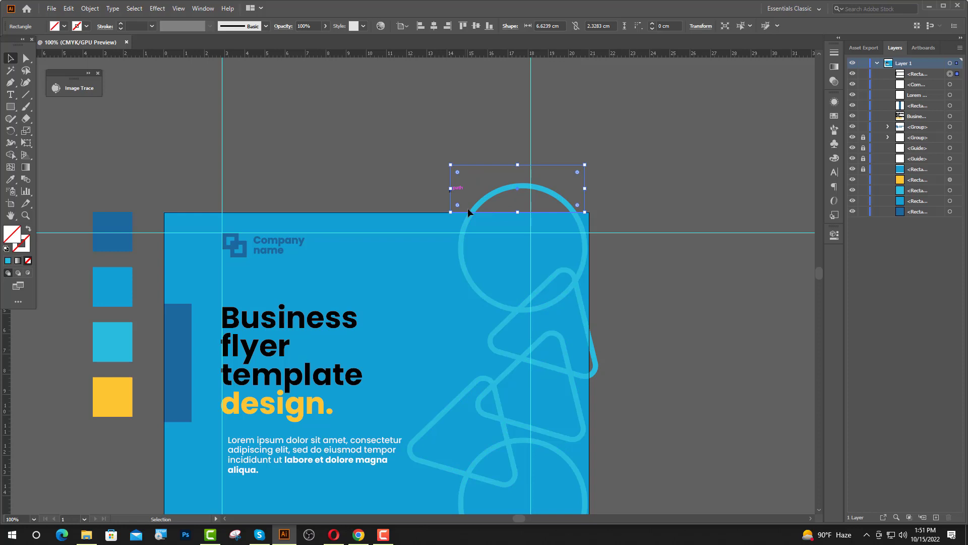
left_click(461, 251, "shift")
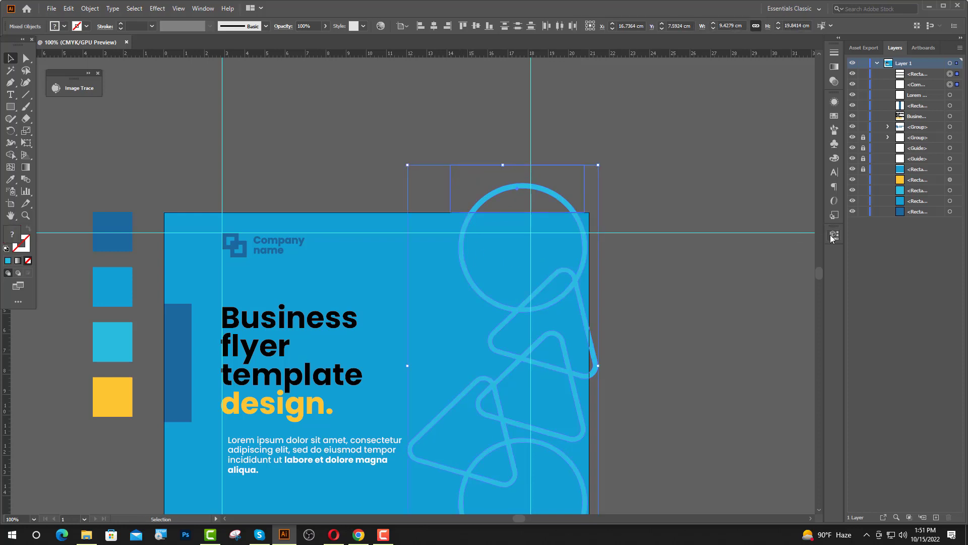
left_click(834, 235)
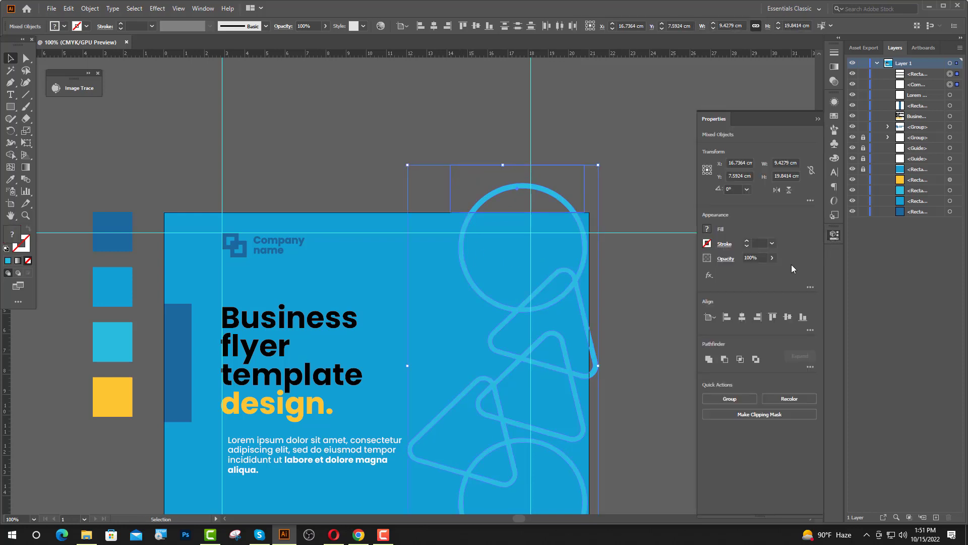
left_click(724, 359)
key("ctrl+minus")
left_click(566, 325)
Trim the pattern flush with the artboard's right edge using a rectangle and Minus Front.
scroll(566, 329, "down", 1)
scroll(566, 338, "up", 1, "alt")
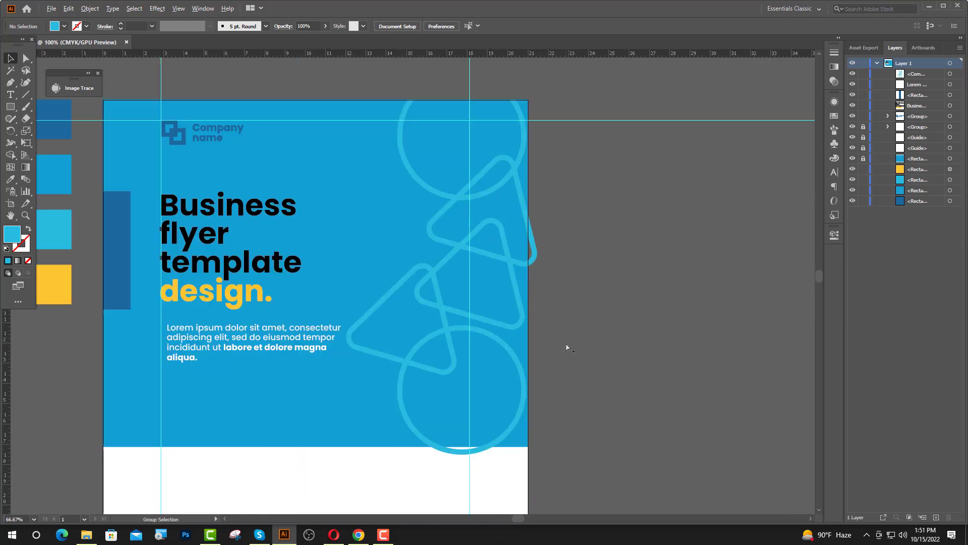
left_click(12, 107)
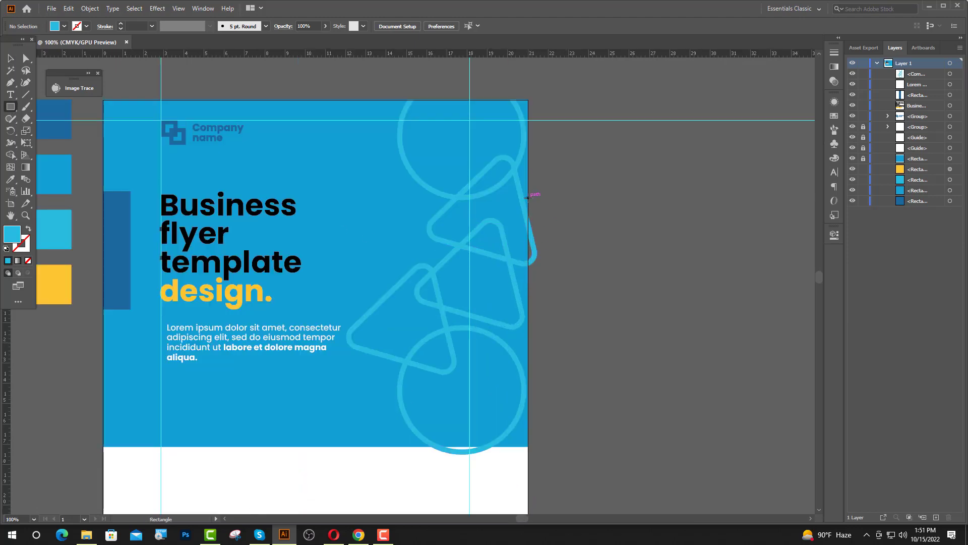
left_click_drag(528, 196, 597, 306)
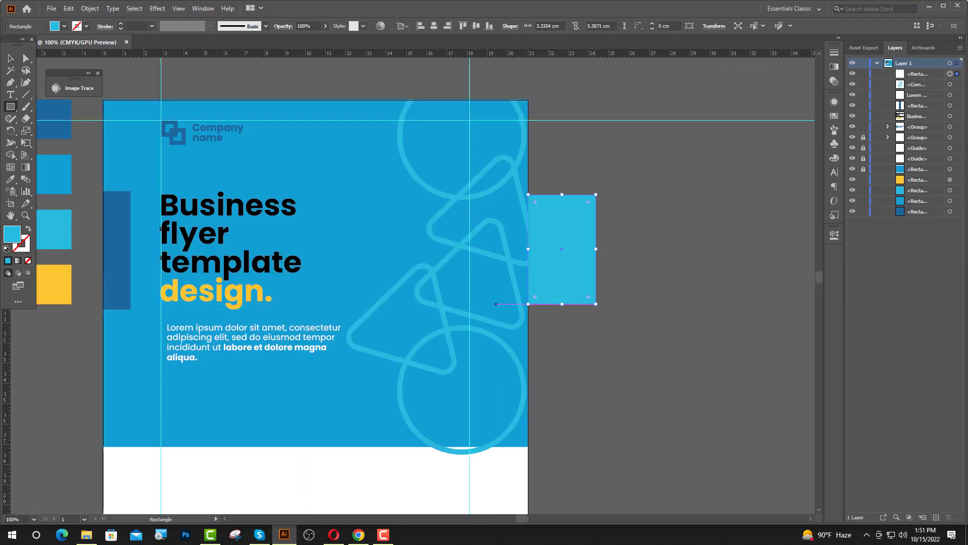
key("ctrl+plus")
key("v")
left_click(616, 289)
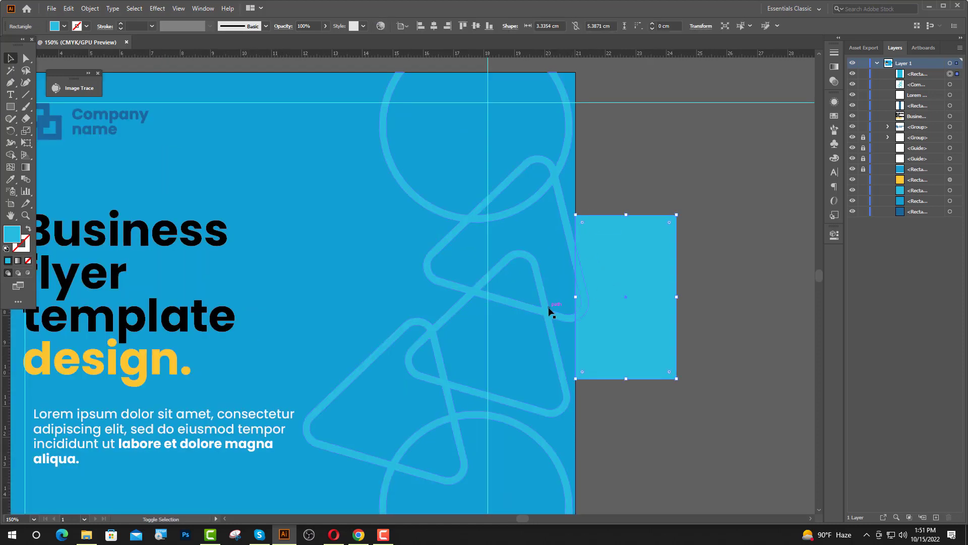
left_click(550, 312, "shift")
left_click(831, 235)
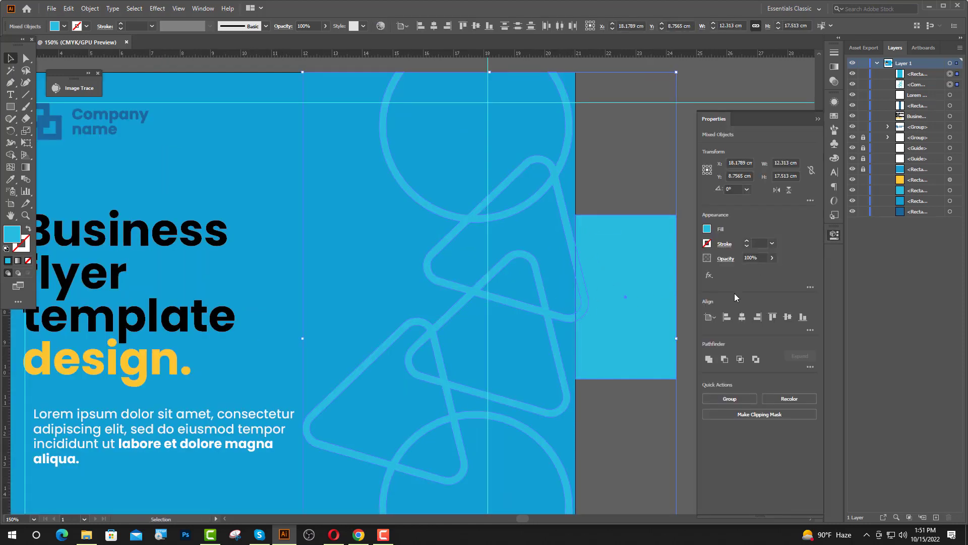
left_click(724, 359)
key("ctrl+shift+a")
left_click(818, 119)
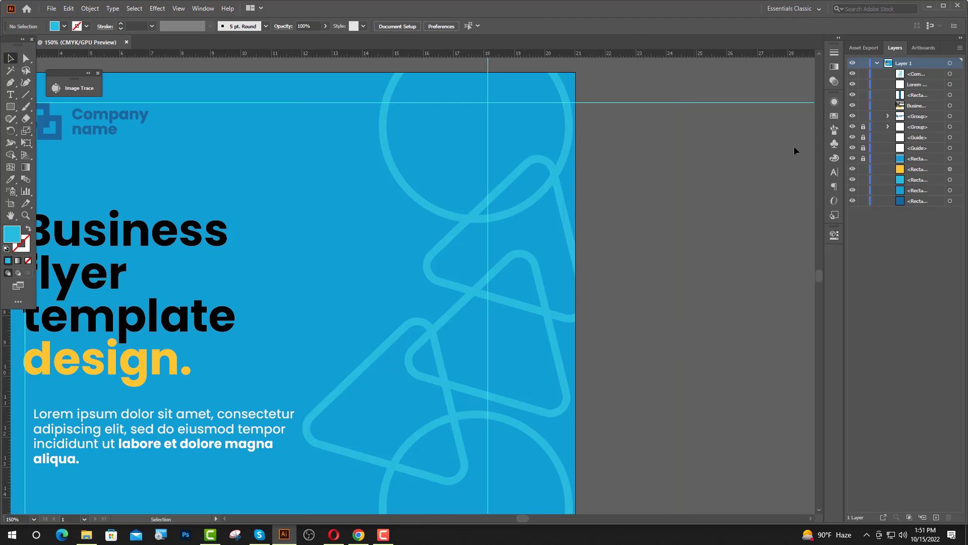
Cut off the circle portion hanging below the header with Minus Front.
scroll(647, 253, "down", 3)
scroll(645, 270, "down", 1)
scroll(646, 298, "up", 2)
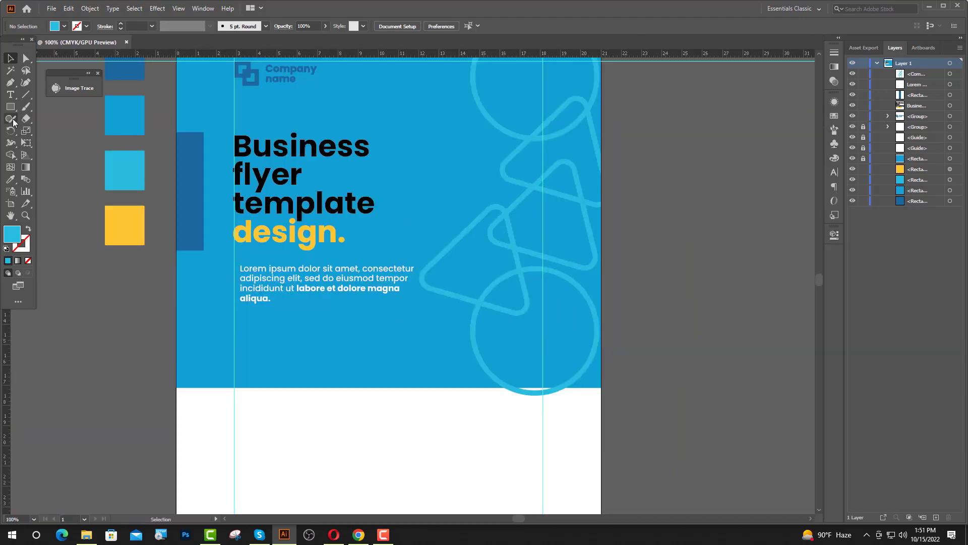
key("m")
left_click_drag(480, 388, 597, 438)
key("v")
left_click(589, 359, "shift")
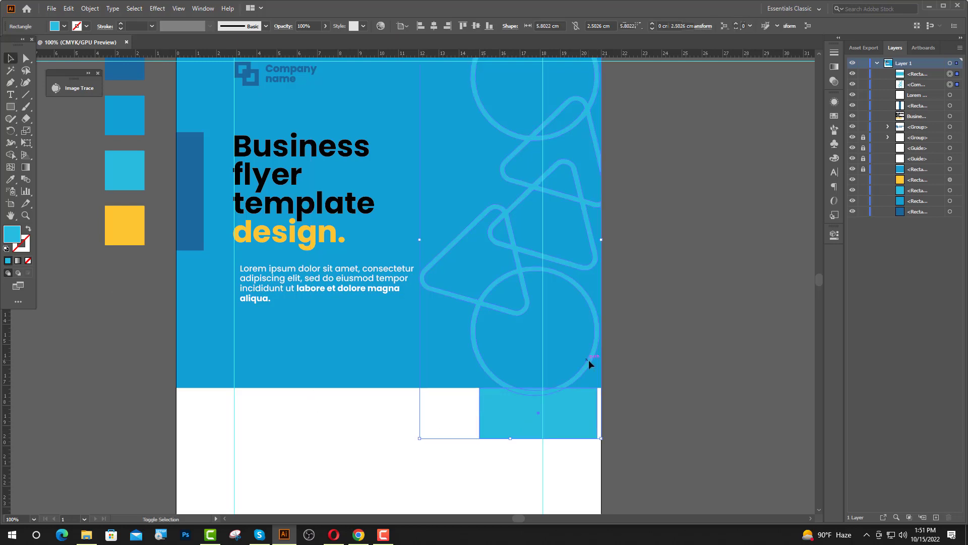
left_click(834, 233)
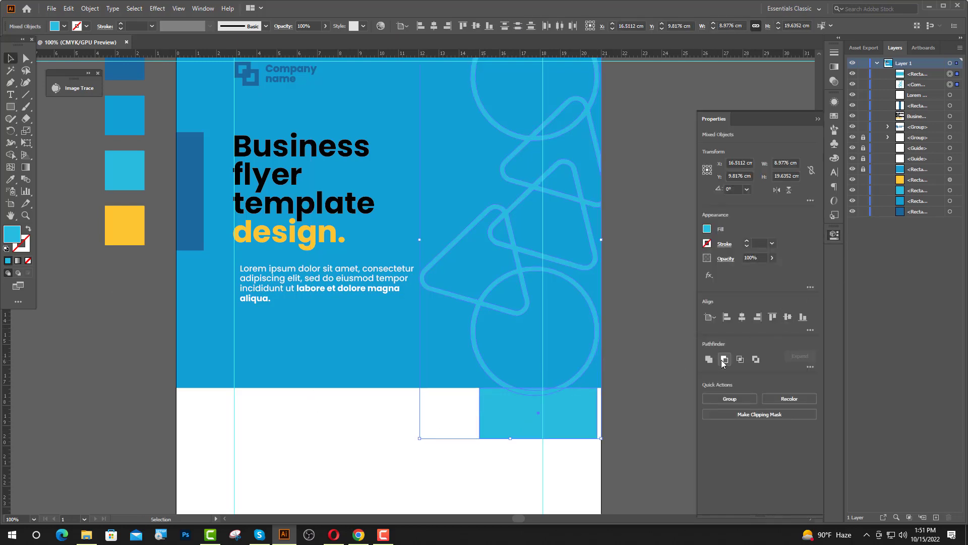
left_click(723, 359)
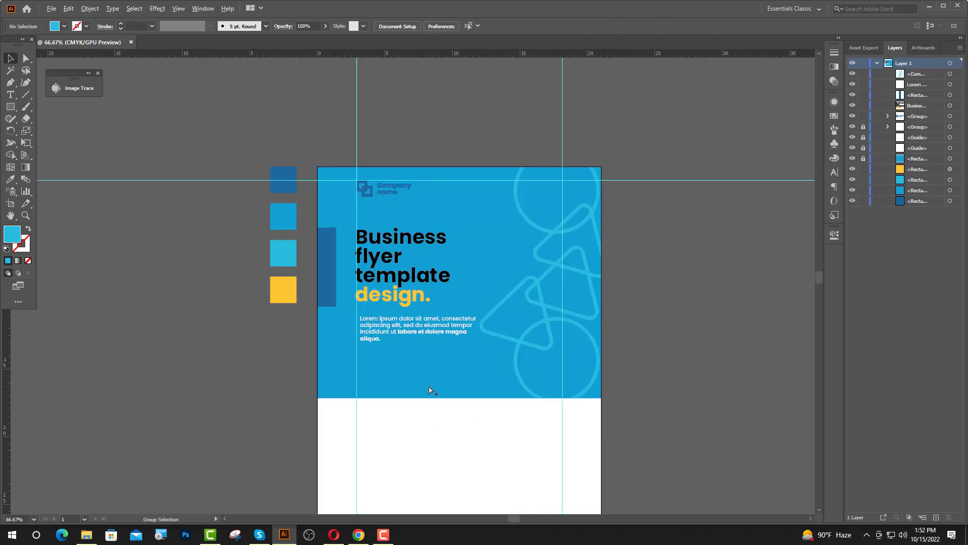
scroll(429, 390, "up", 1)
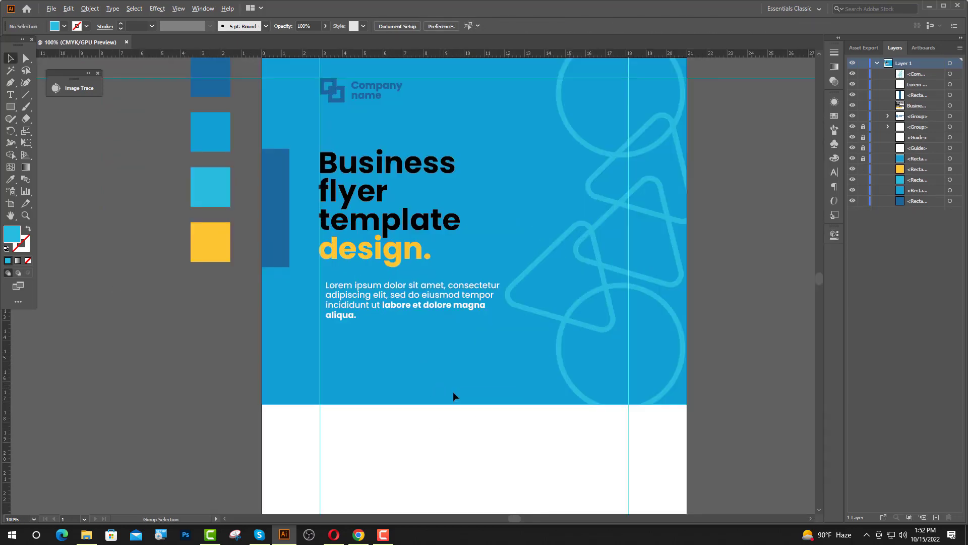
scroll(453, 391, "up", 1)
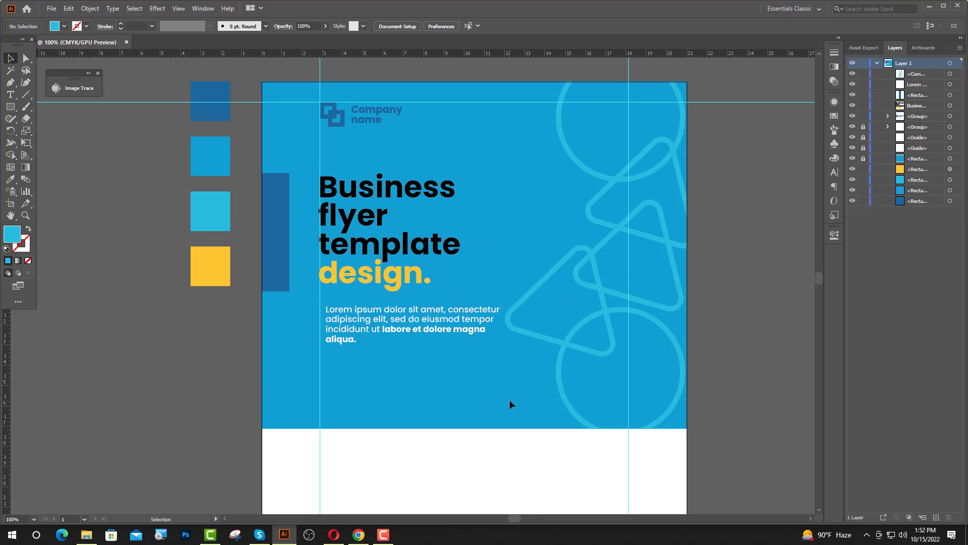
Draw a wide bar across the header's lower edge filled with the dark-blue swatch colour.
left_click(10, 107)
mouse_move(320, 395)
left_mouse_down()
mouse_move(540, 508)
mouse_move(629, 508)
left_mouse_up()
left_click(7, 57)
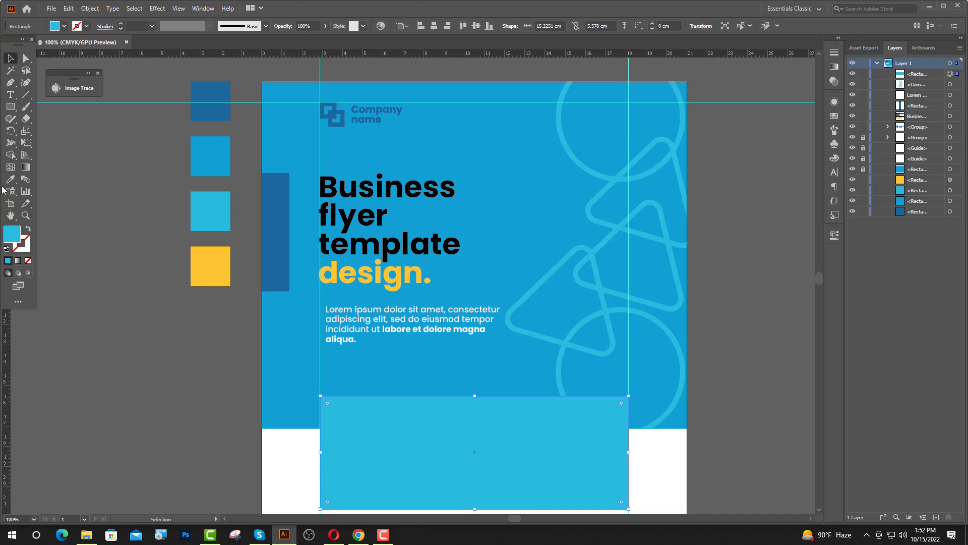
left_click(11, 179)
left_click(212, 113)
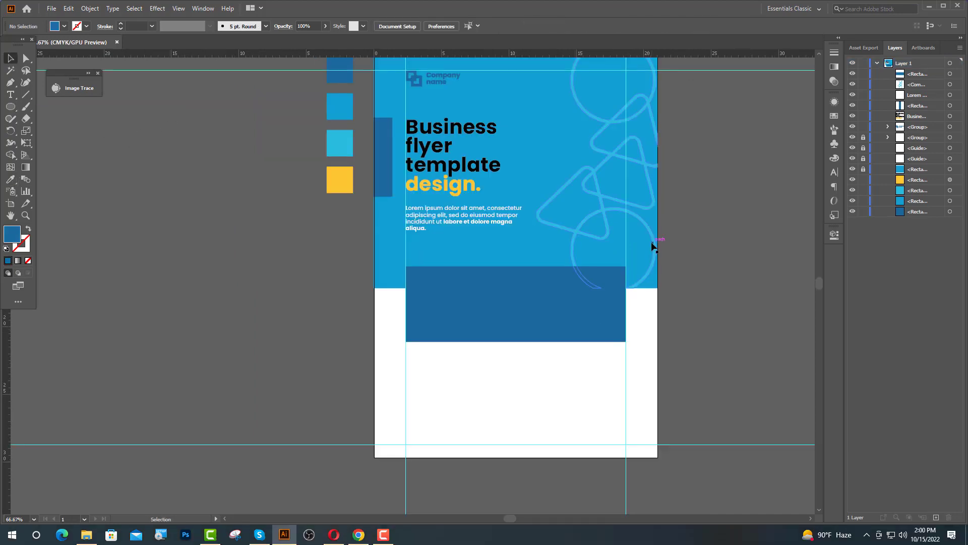
Drag the like.png thumbs-up image from the desktop onto the bar.
left_click(929, 6)
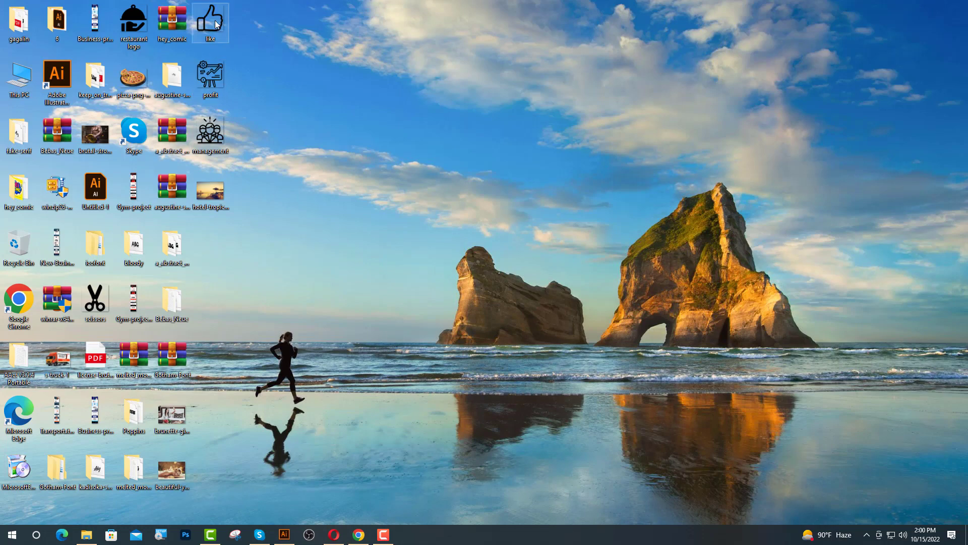
left_click_drag(216, 25, 449, 325)
left_click_drag(449, 233, 437, 311)
Move the thumbs-up image up and left, shrink it, and expand its tracing into paths.
scroll(457, 353, "up", 5)
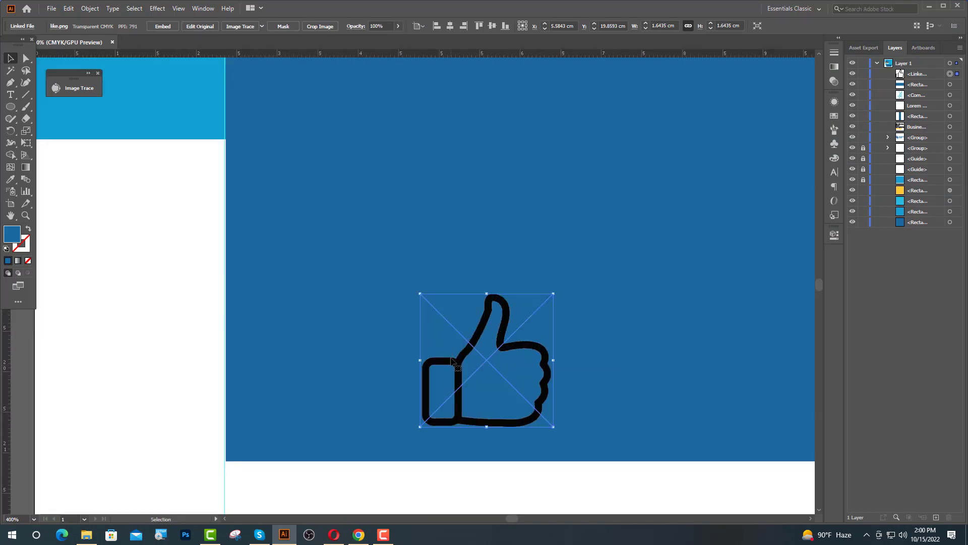
left_click_drag(452, 361, 401, 286)
left_click_drag(437, 217, 436, 230)
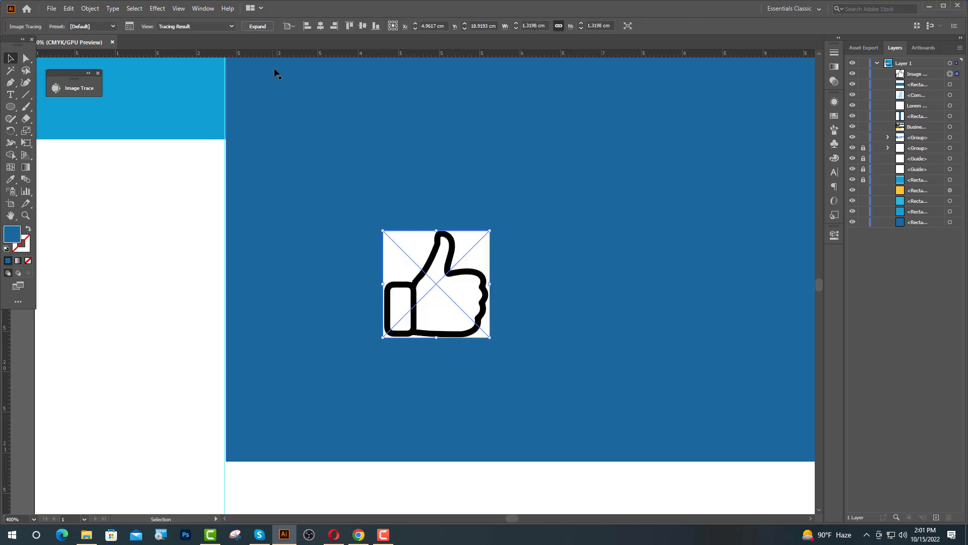
left_click(258, 25)
Delete the white background square and palm fills from the traced thumbs-up.
key("a")
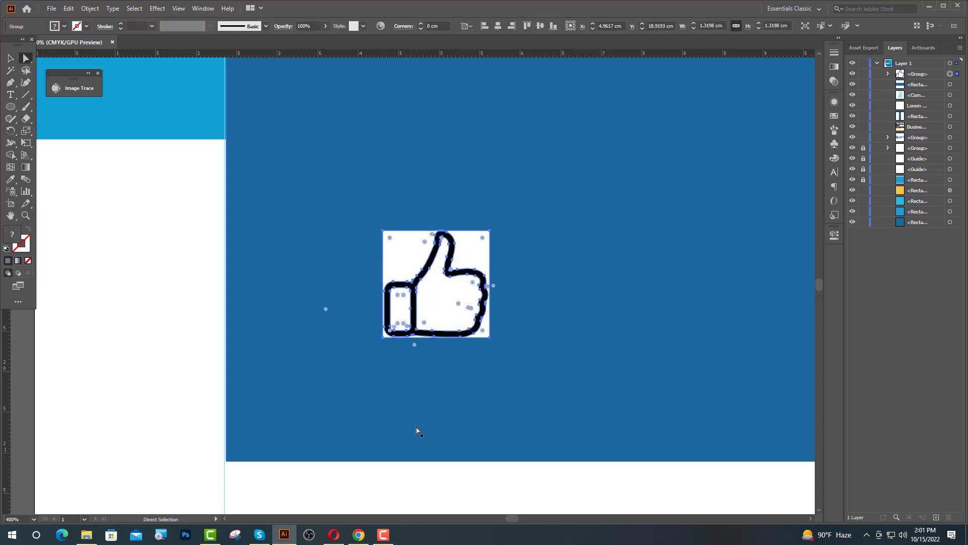
left_click(411, 462)
left_click(465, 256)
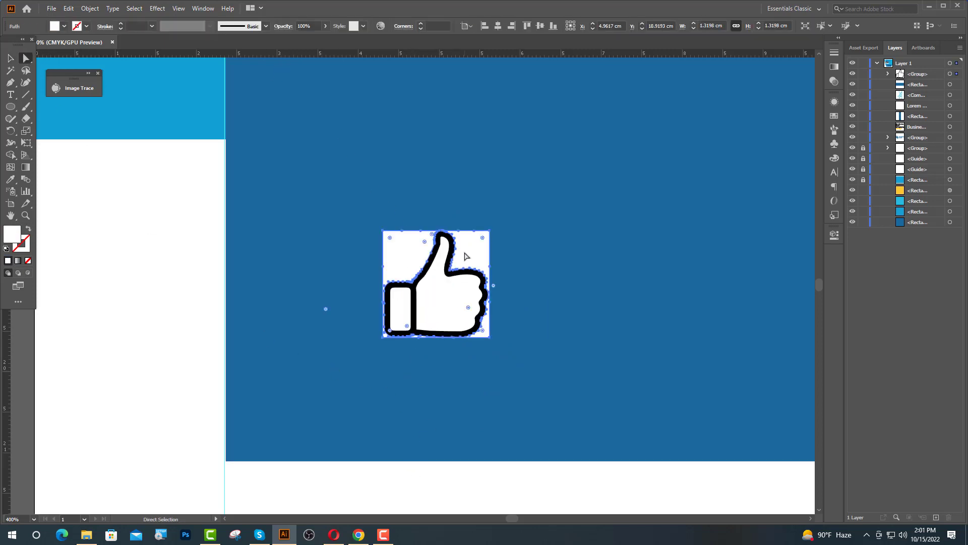
key("Delete")
left_click(444, 295)
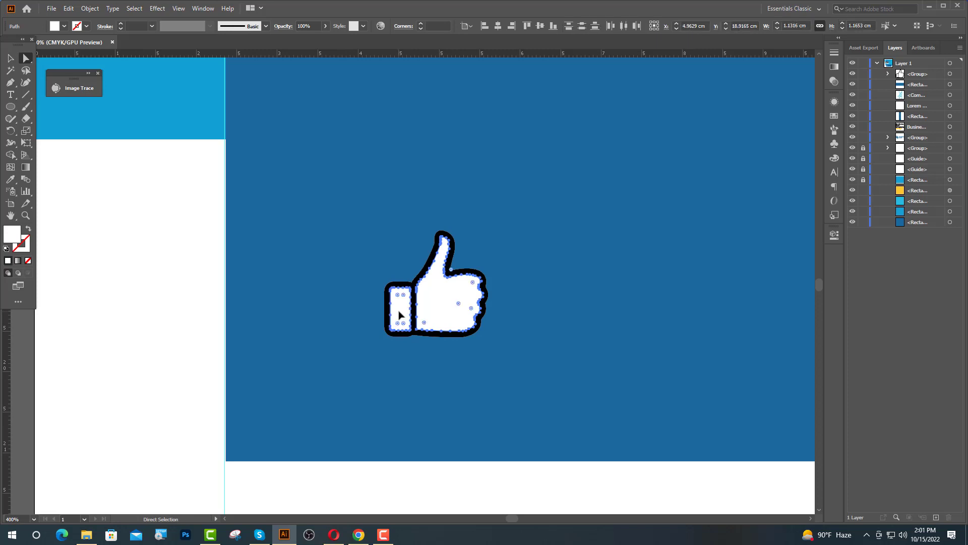
key("Delete")
Colour the black thumb outline white with the Eyedropper.
key("v")
left_click(409, 334)
left_click(11, 180)
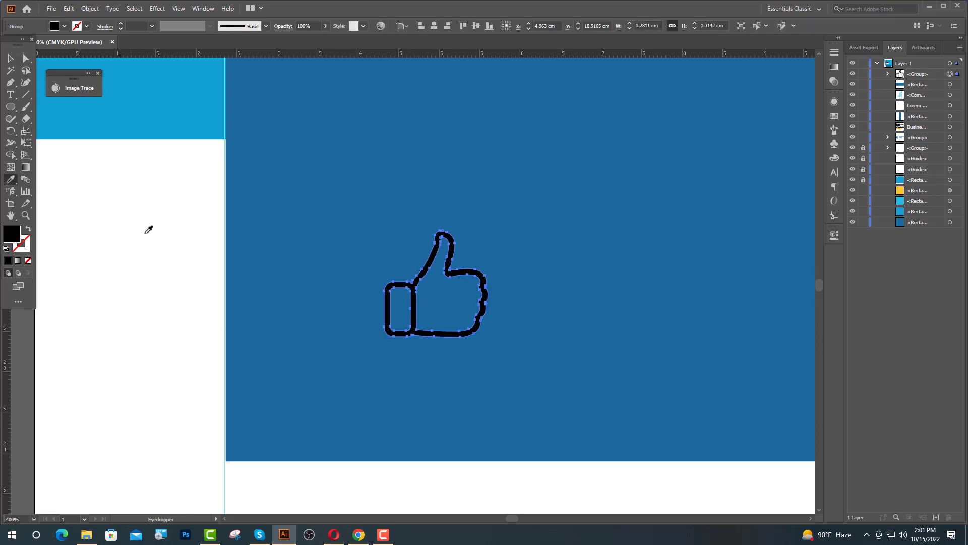
left_click(159, 236)
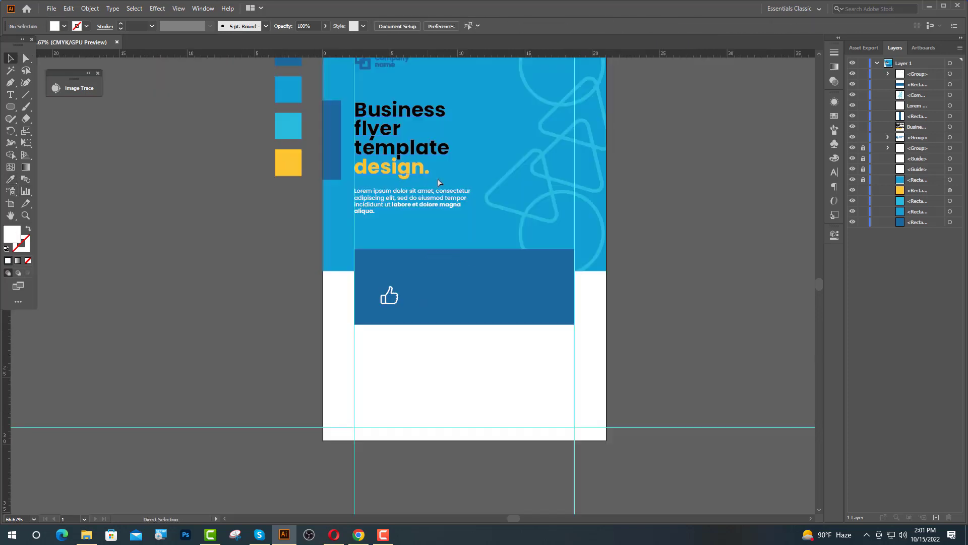
Select the 'Business flyer template' heading words with the Type tool.
scroll(439, 183, "up", 3)
scroll(423, 255, "up", 2)
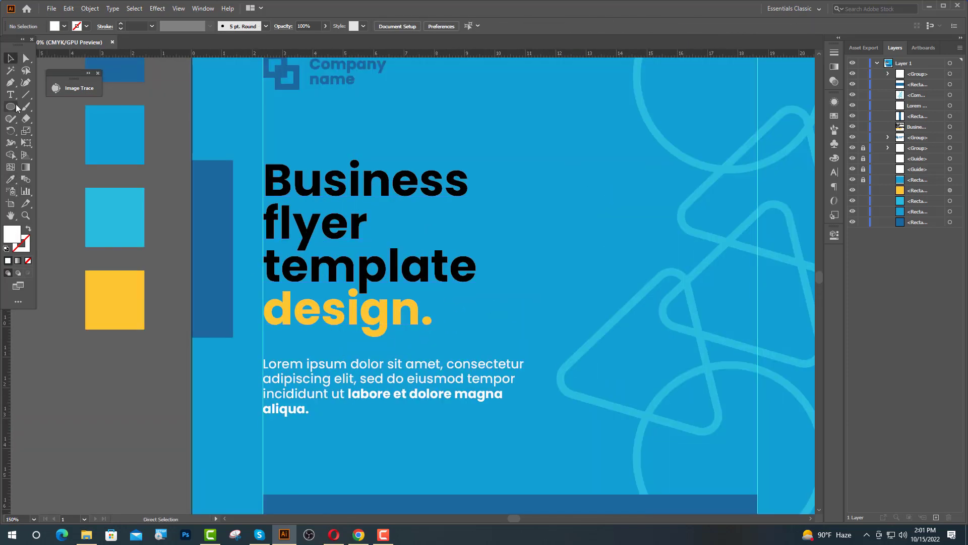
left_click(11, 94)
left_click_drag(472, 266, 265, 171)
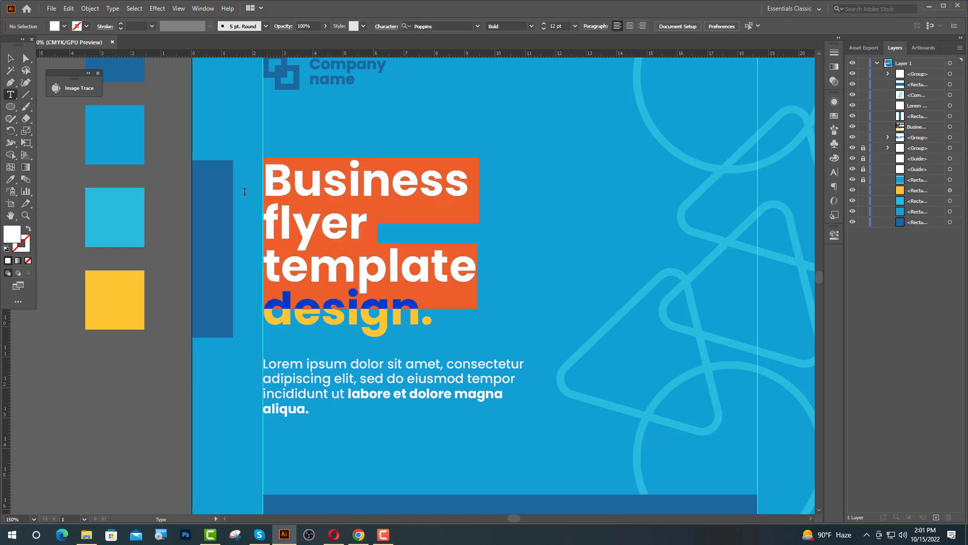
key("i")
Move the white thumbs-up icon up and left toward the dark-blue bar's top-left corner.
key("ctrl+minus")
key("ctrl+minus")
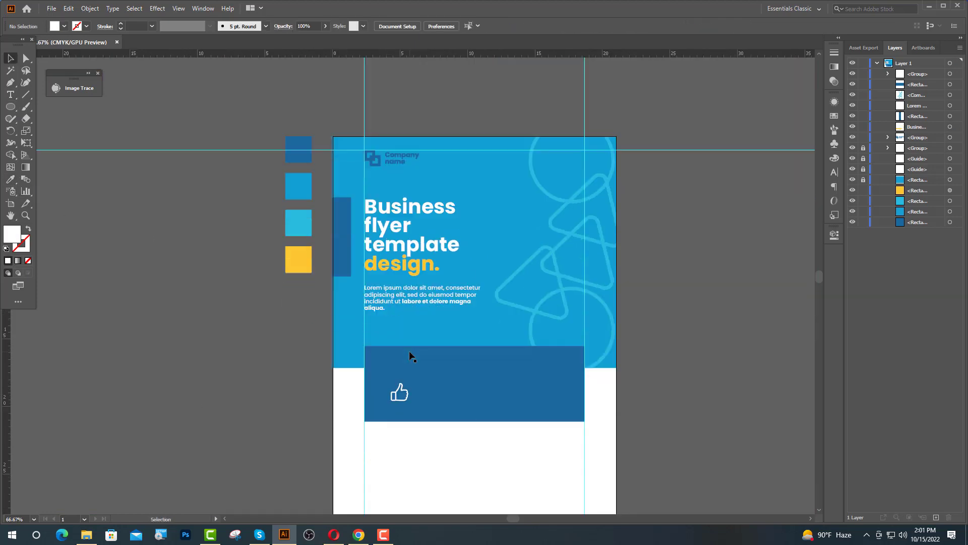
scroll(409, 360, "down", 3)
scroll(394, 335, "up", 5)
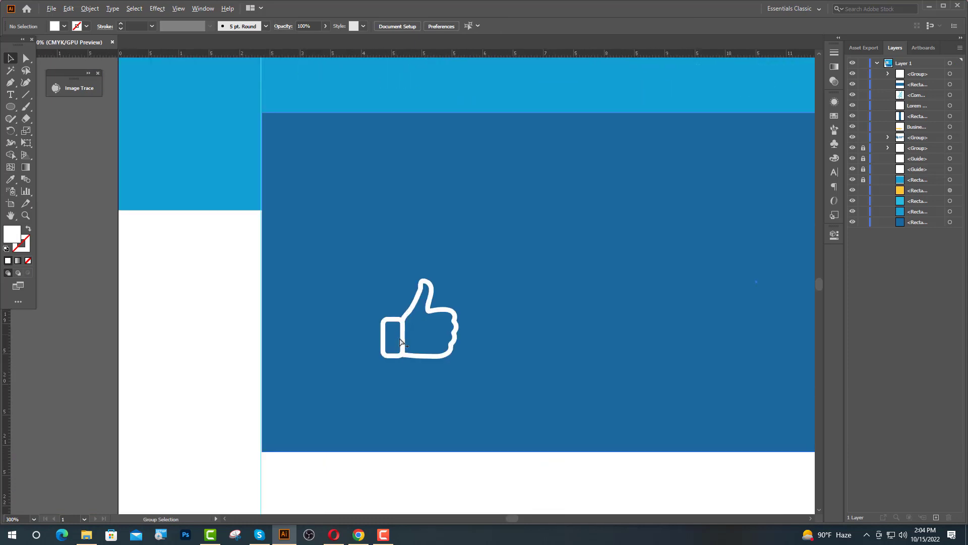
left_click_drag(396, 334, 285, 214)
scroll(259, 303, "down", 2)
scroll(268, 277, "up", 1)
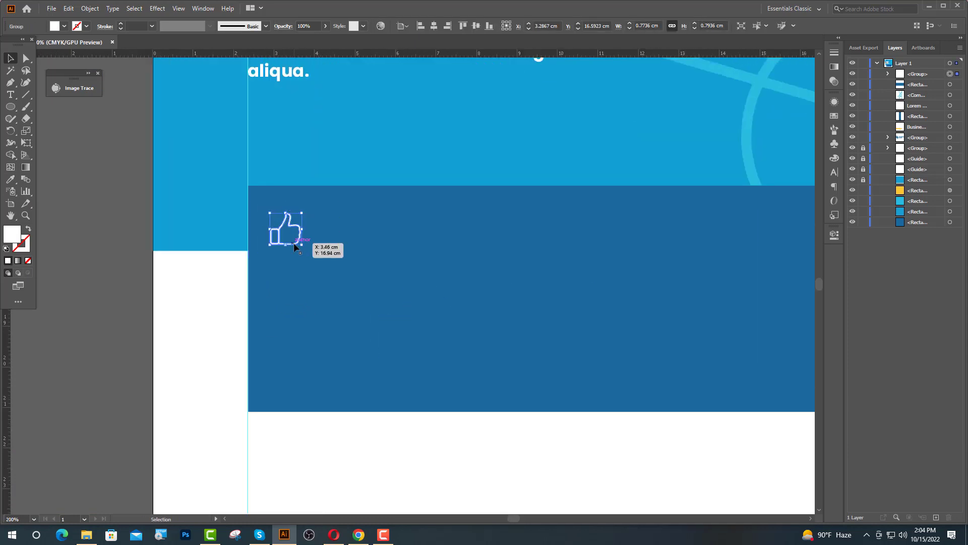
Shrink the thumbs-up to about 1 cm and type 'Support Design' to its right.
left_click_drag(286, 248, 285, 251)
left_click(225, 329)
key("t")
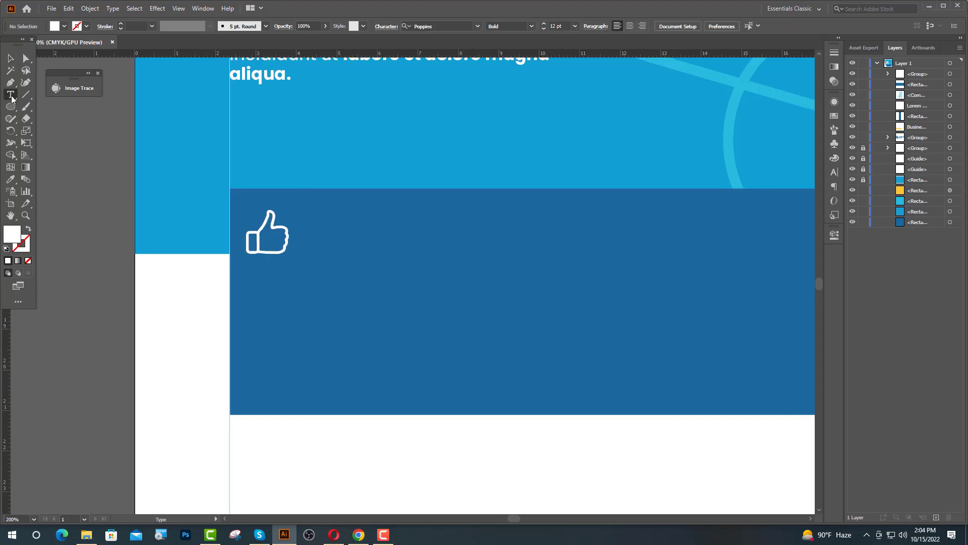
left_click(309, 237)
type("Sup")
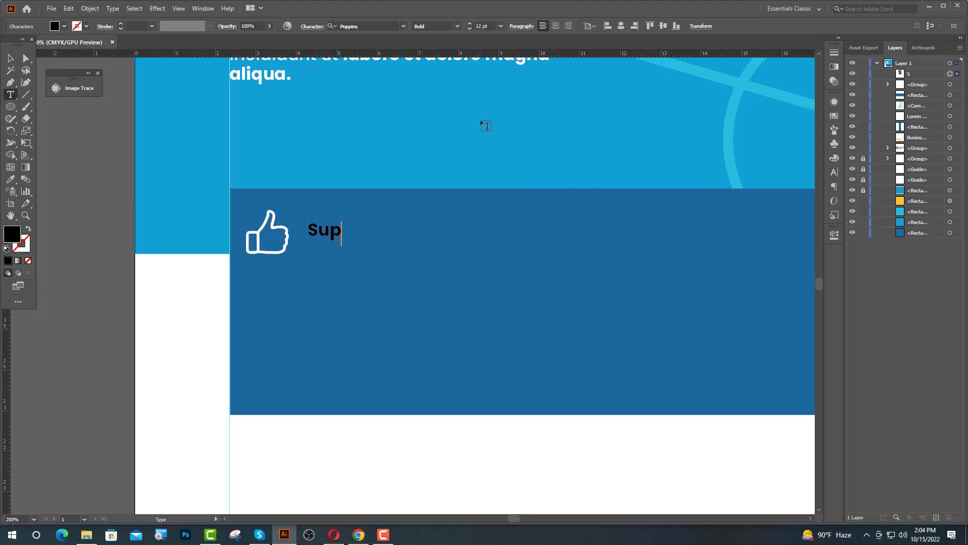
type("port Design")
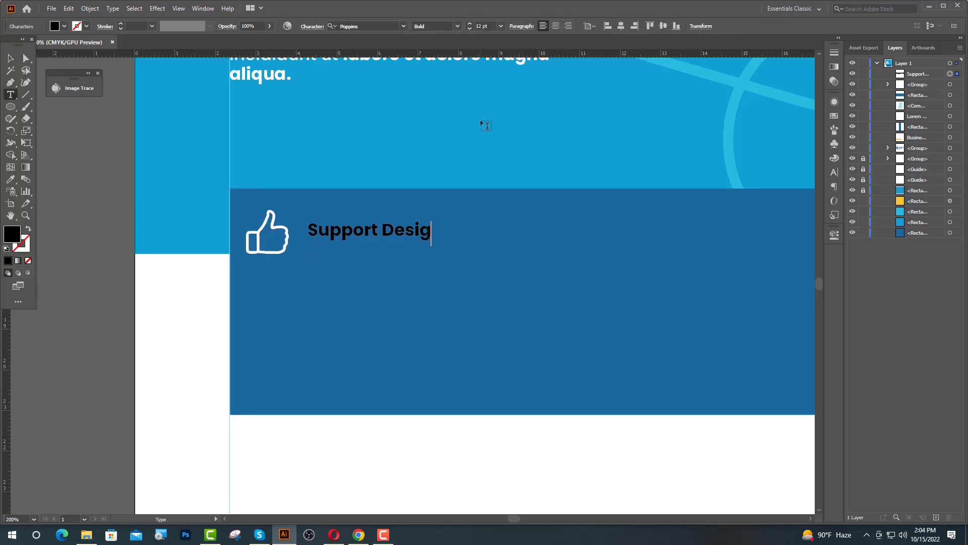
key("Escape")
Make the 'Support Design' heading white to match the other text.
left_click(11, 179)
left_click(154, 333)
key("v")
left_click(154, 332)
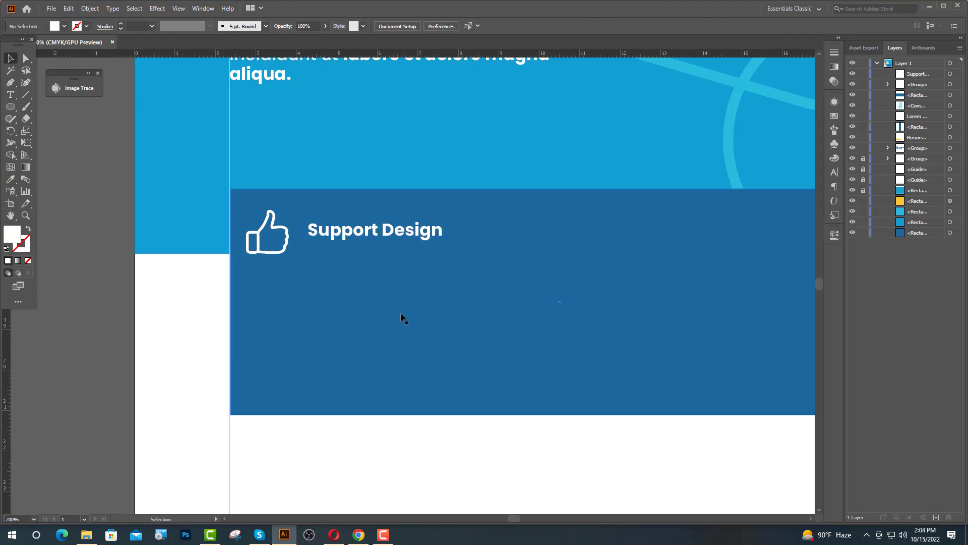
scroll(396, 315, "down", 4)
scroll(300, 174, "up", 2)
left_click_drag(345, 189, 325, 208)
Put 'Design' on its own line and set 'Support' to 16 pt.
key("t")
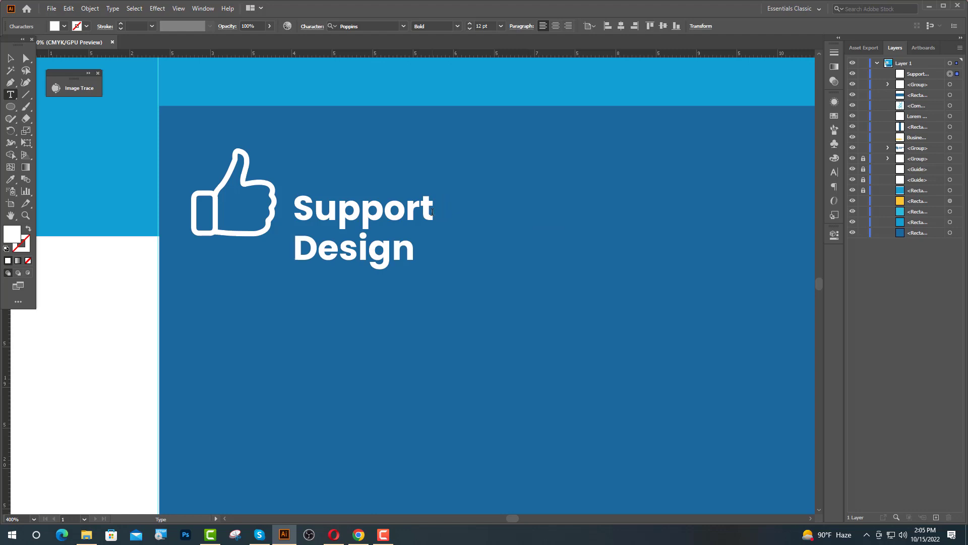
left_click_drag(435, 214, 169, 226)
double_click(477, 26)
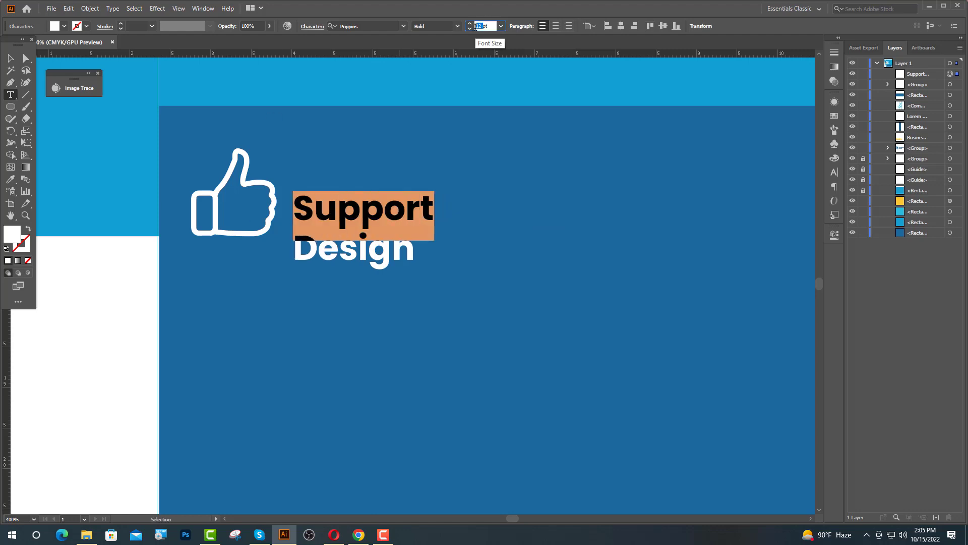
type("16")
key("Return")
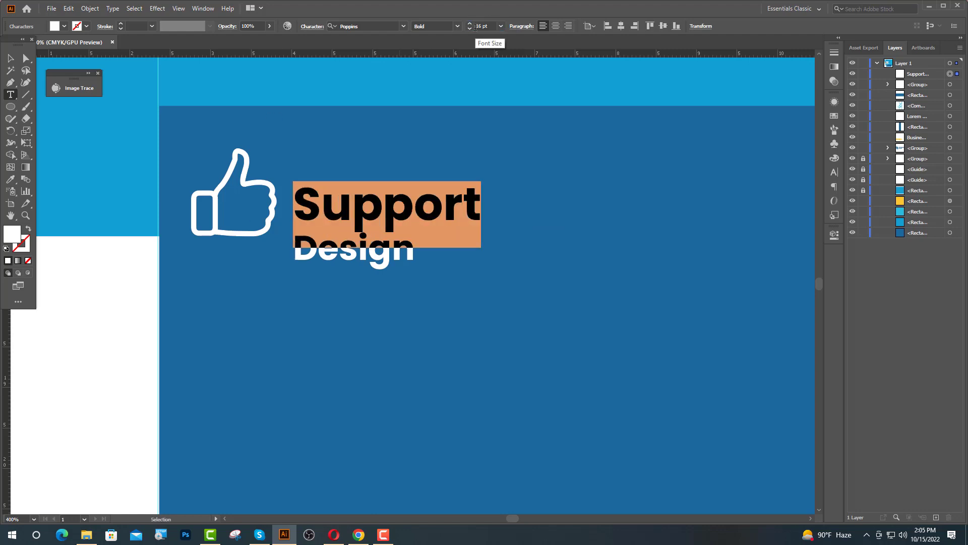
Move the heading up beside the thumbs-up and tighten its line spacing.
left_click(11, 58)
left_click(153, 294)
left_click_drag(377, 244, 378, 220)
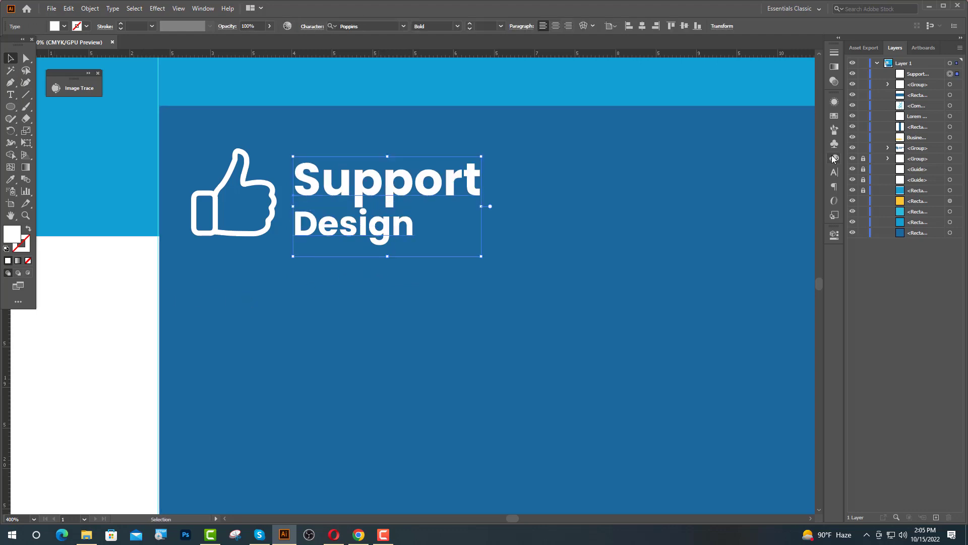
left_click(834, 171)
left_click(794, 142)
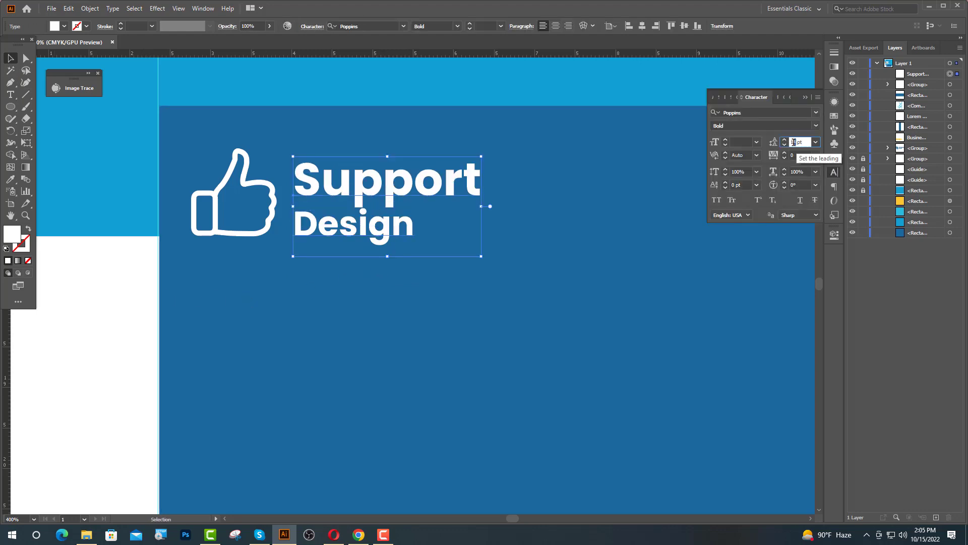
left_click(347, 230)
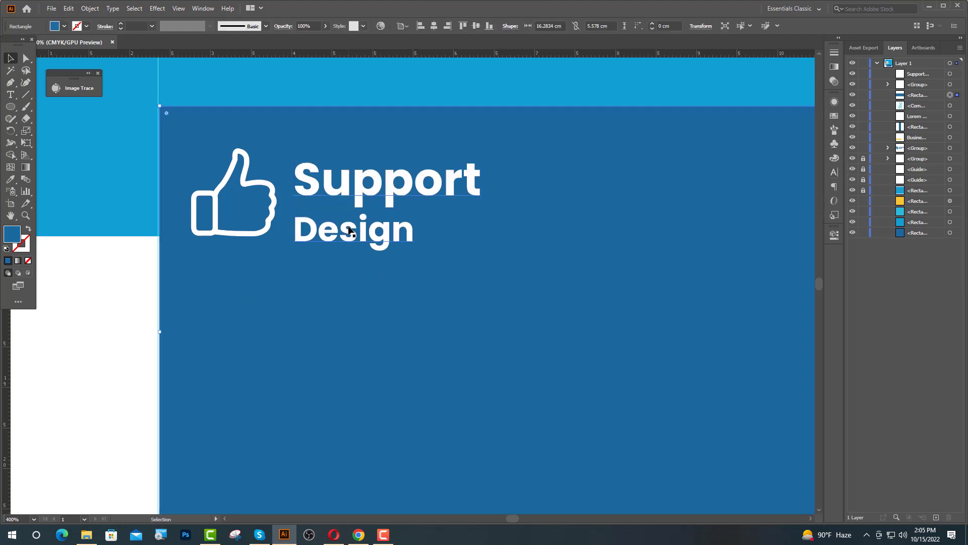
Top-align the heading with the thumbs-up icon, then nudge it into place.
left_click(346, 230)
left_click(271, 225, "shift")
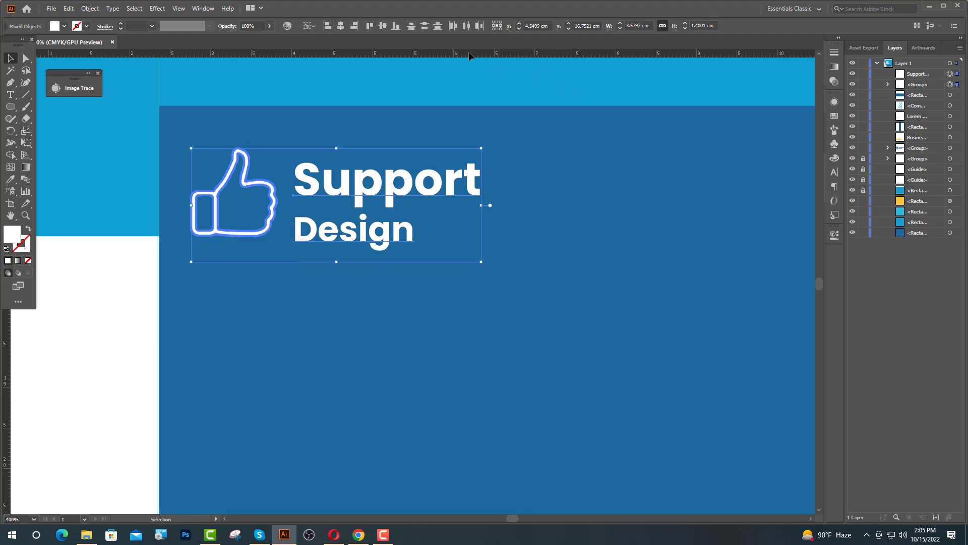
left_click(384, 27)
left_click(370, 26)
left_click(509, 202)
left_click(383, 174)
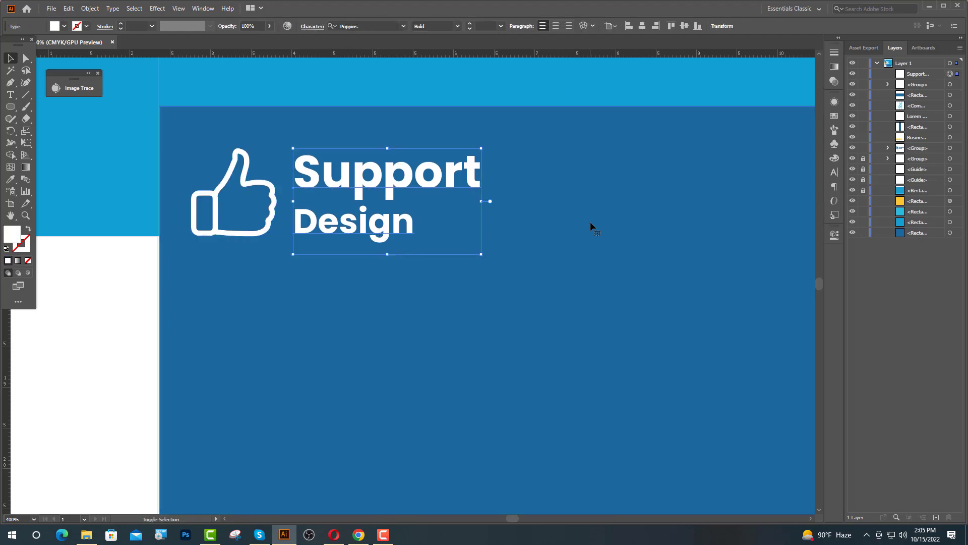
key("Left")
key("Left")
key("Left")
key("Left")
key("Left")
key("Left")
key("Left")
key("shift+Right")
key("shift+Right")
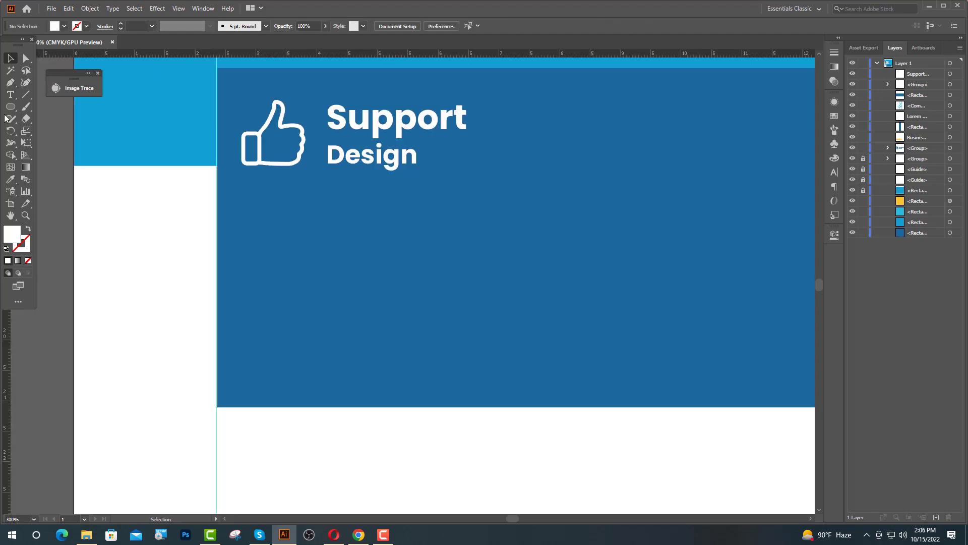
Start a new text line under the heading in Lato Regular 10 pt.
left_click(7, 95)
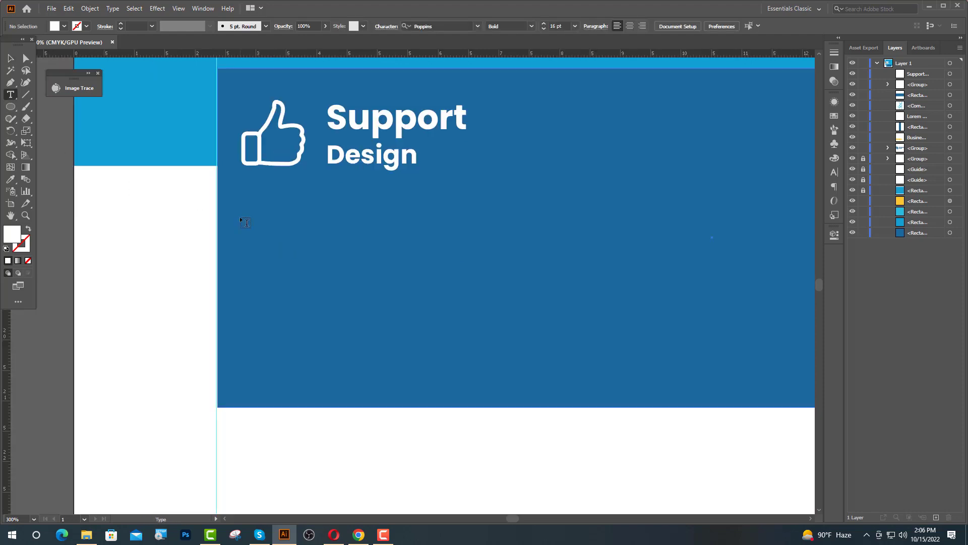
left_click(241, 217)
left_click(368, 27)
type("Lato")
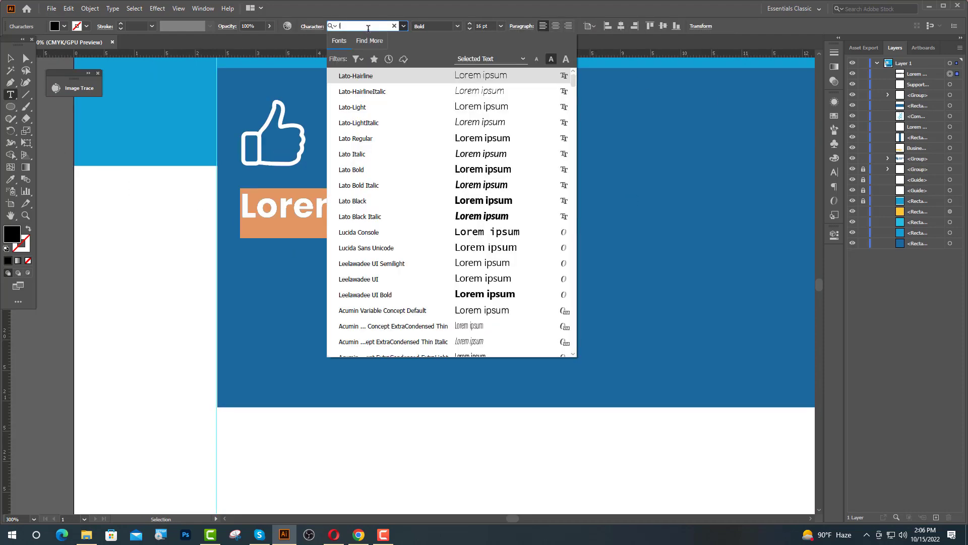
key("Return")
left_click(481, 25)
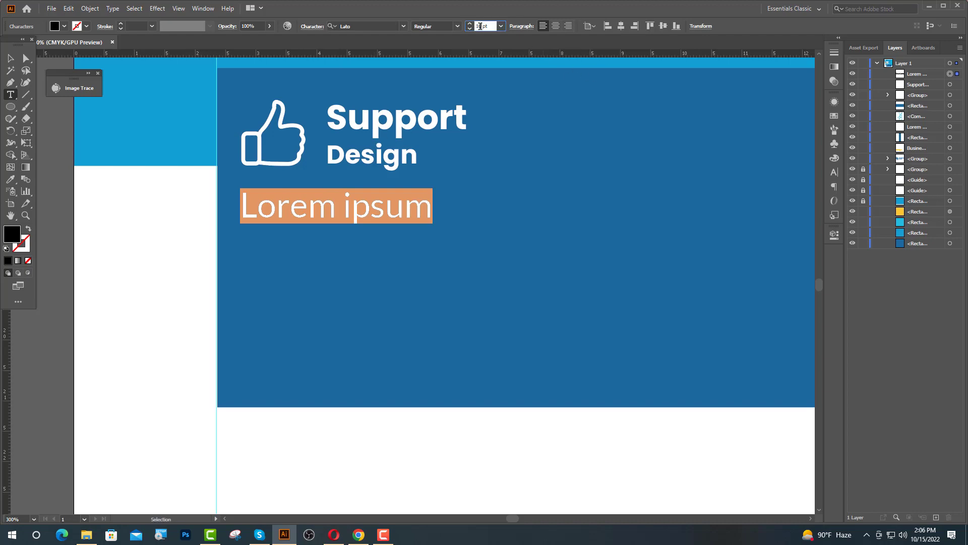
type("10")
key("Return")
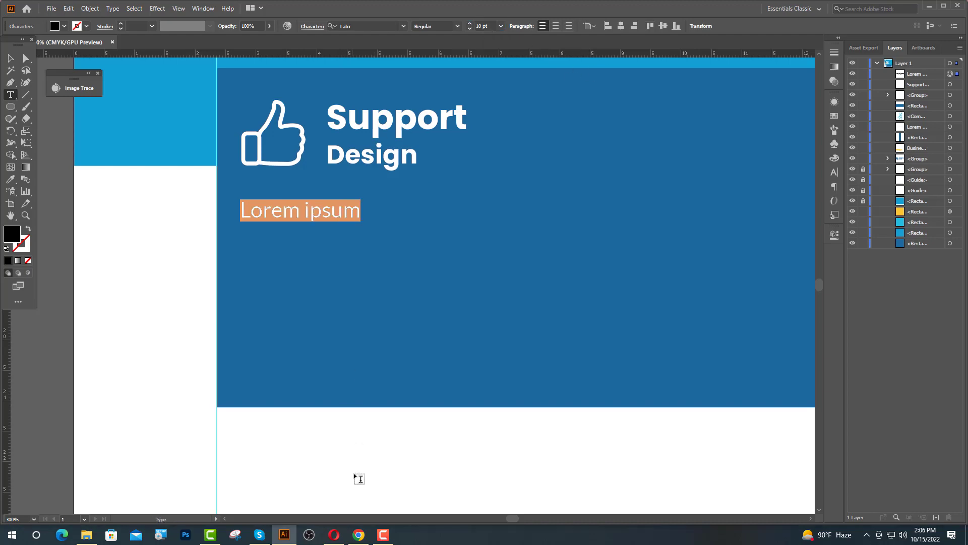
left_click(359, 535)
Copy the first 'Why do we use it?' sentence from lipsum.com and paste it into the flyer.
scroll(664, 295, "up", 6)
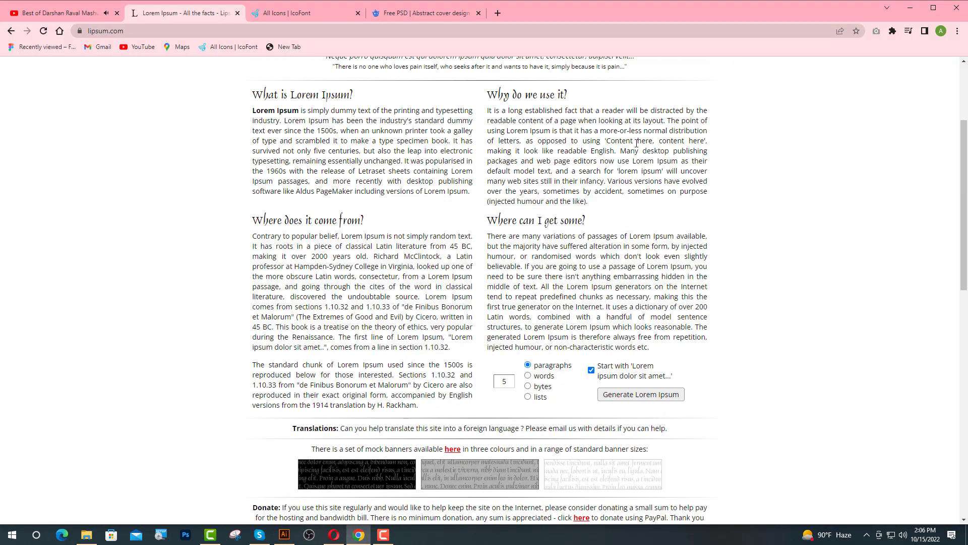
left_click_drag(667, 121, 503, 109)
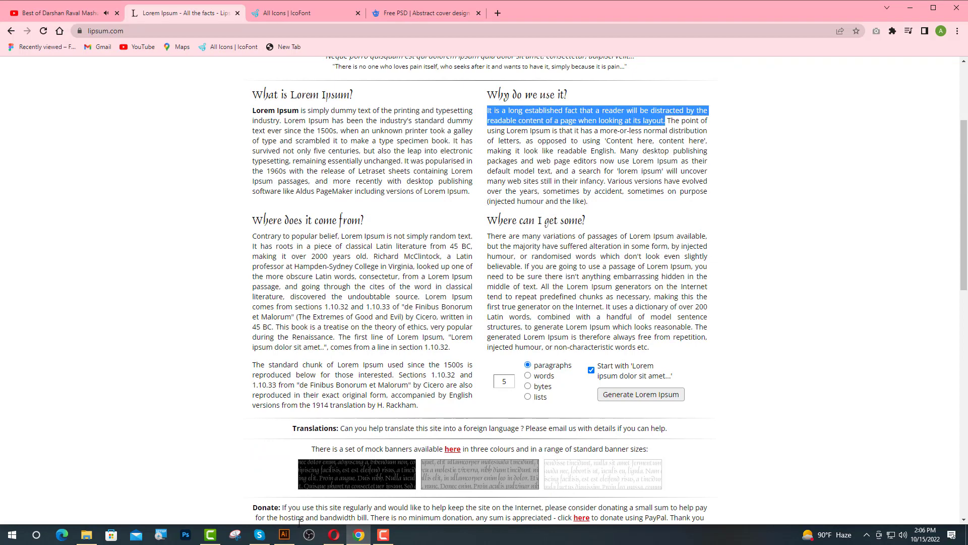
left_click(285, 534)
key("ctrl+v")
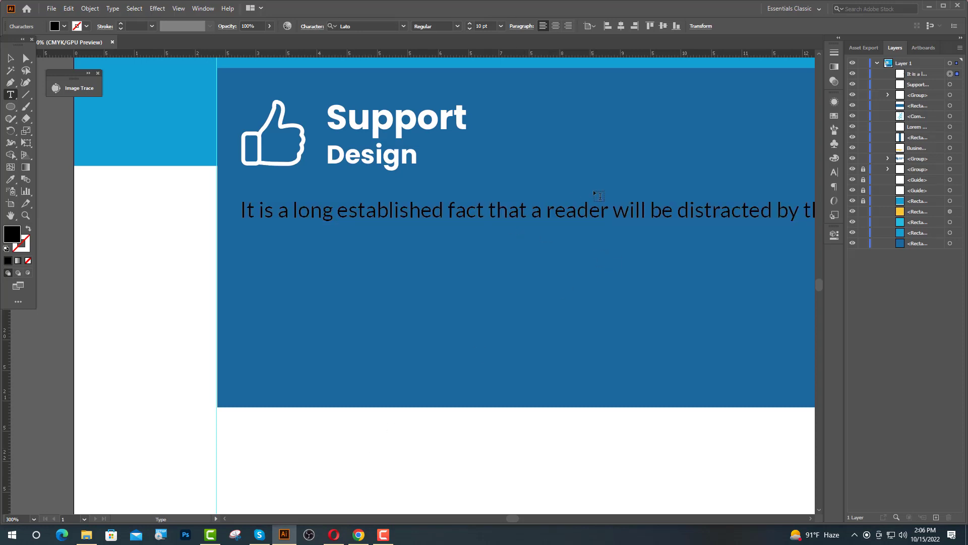
Break the paragraph into lines at 'that', 'distracted', 'content' and 'looking'.
key("Return")
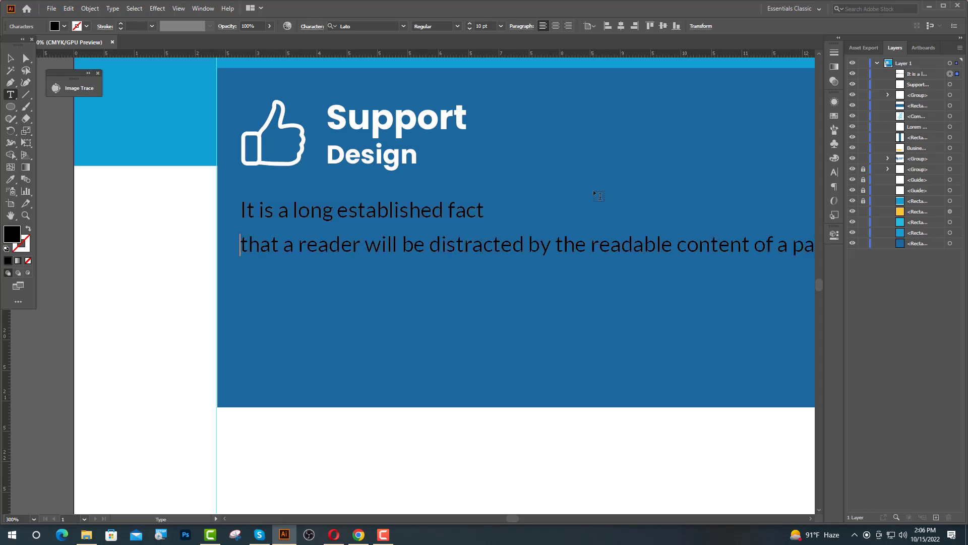
key("BackSpace")
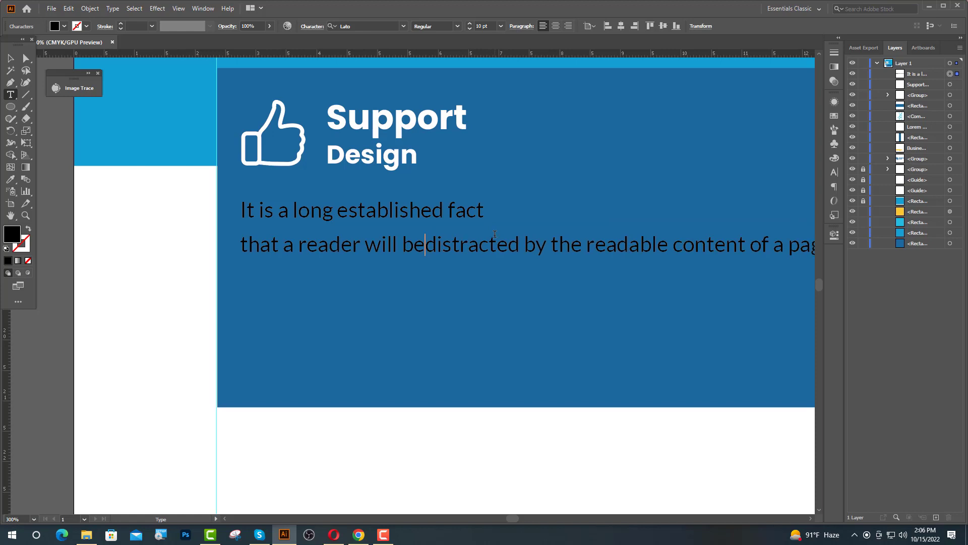
key("Return")
left_click(486, 281)
key("BackSpace")
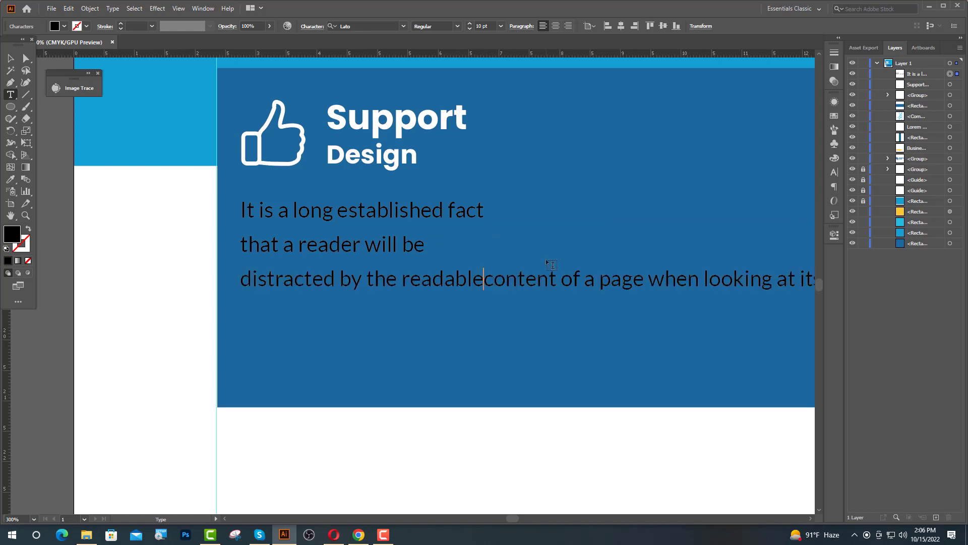
key("Return")
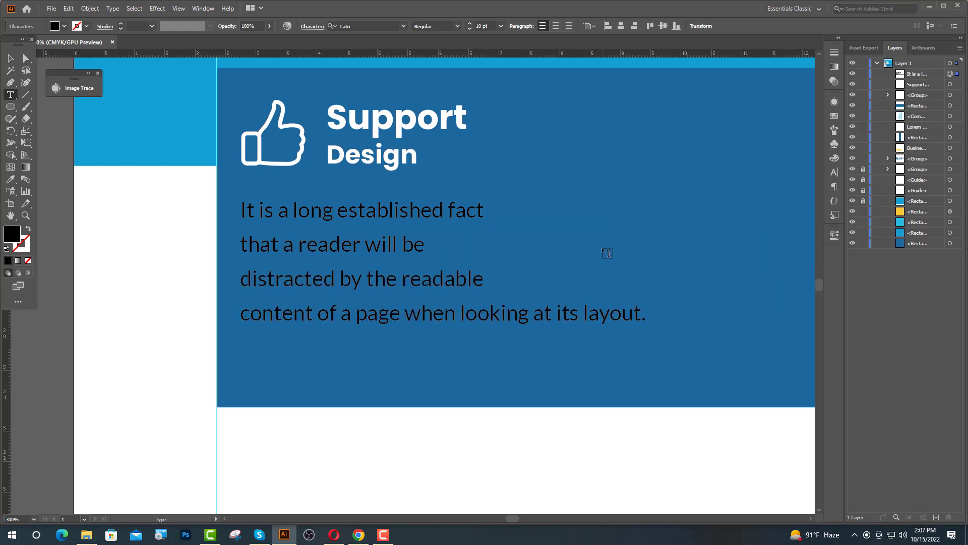
key("BackSpace")
key("Return")
key("Escape")
Set the paragraph's line spacing to 12 pt.
left_click(834, 173)
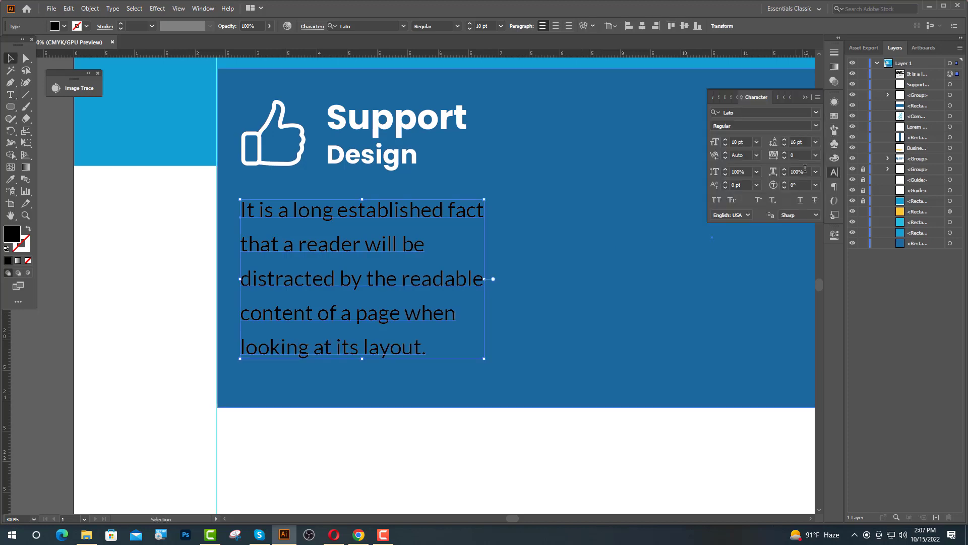
double_click(791, 142)
type("12")
key("Return")
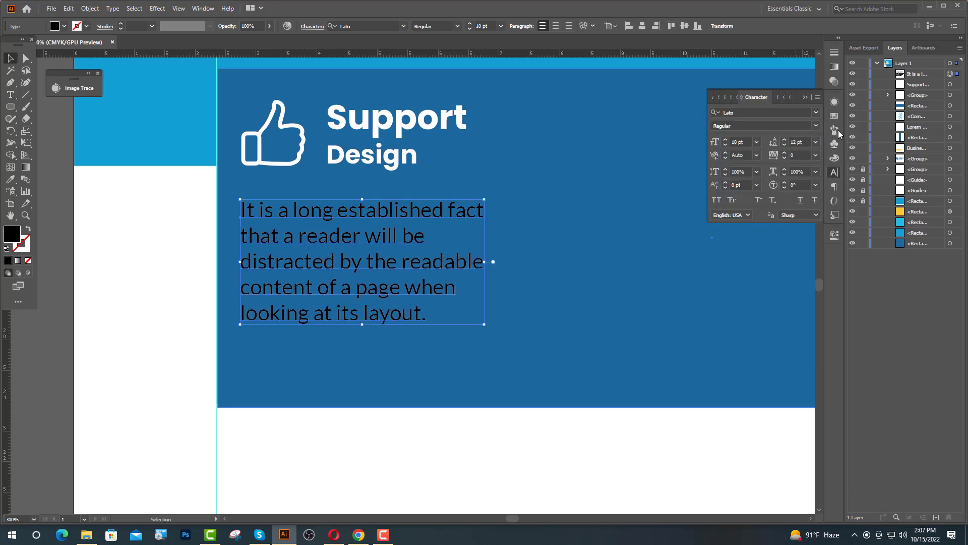
left_click(805, 97)
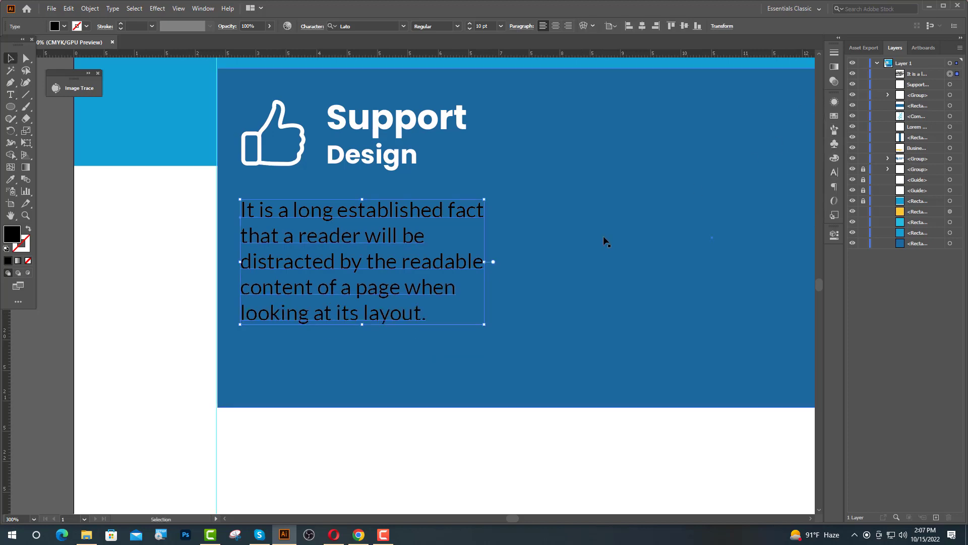
Colour the paragraph light grey #e2e2e2.
left_click(10, 179)
left_click(159, 253)
key("v")
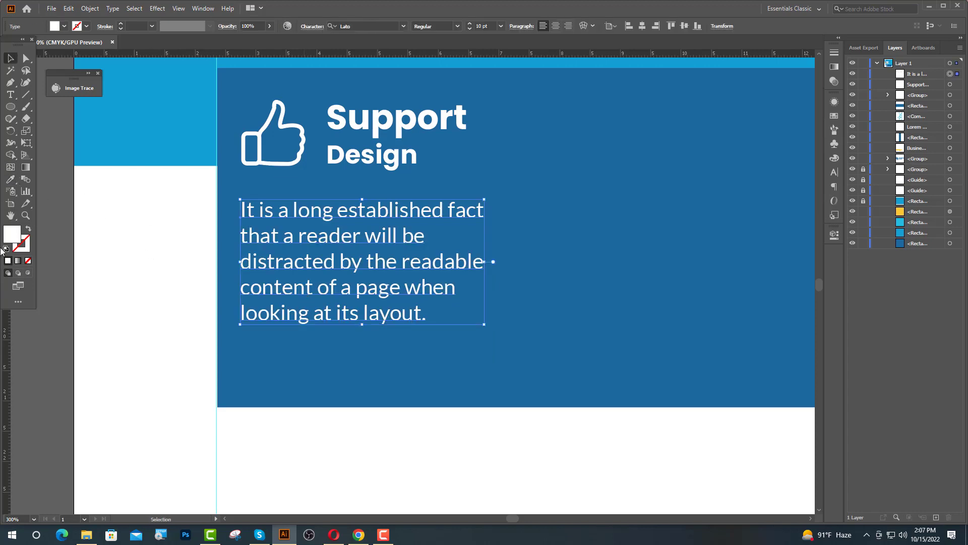
double_click(13, 235)
type("e2e2e2")
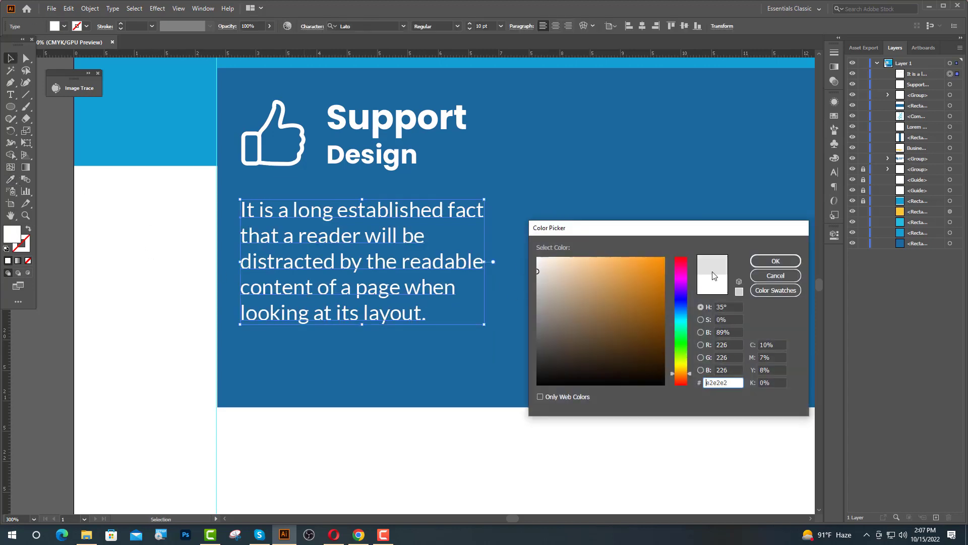
left_click(775, 261)
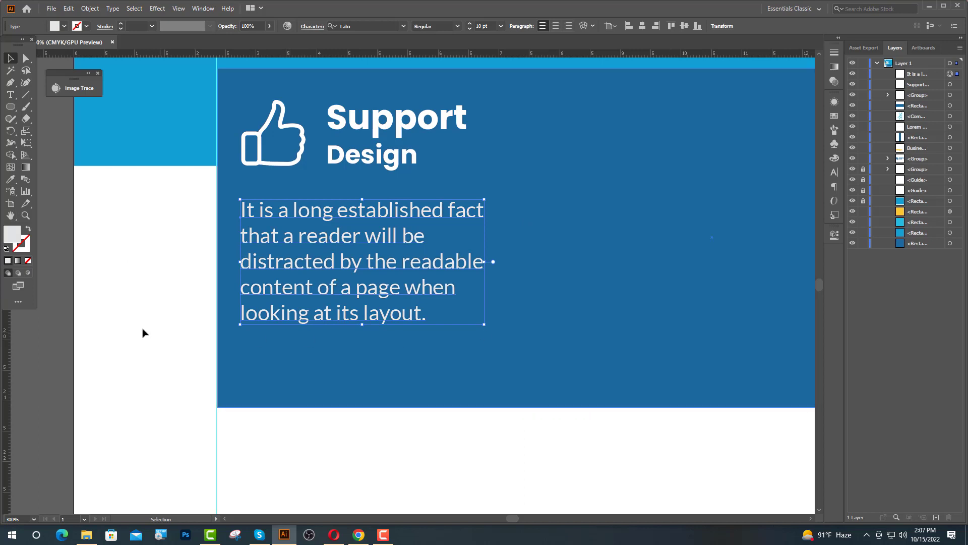
Left-align the paragraph to the thumbs-up icon, nudge it, and group the icon, heading and paragraph.
left_click(258, 165, "shift")
left_click(257, 164)
left_click(326, 26)
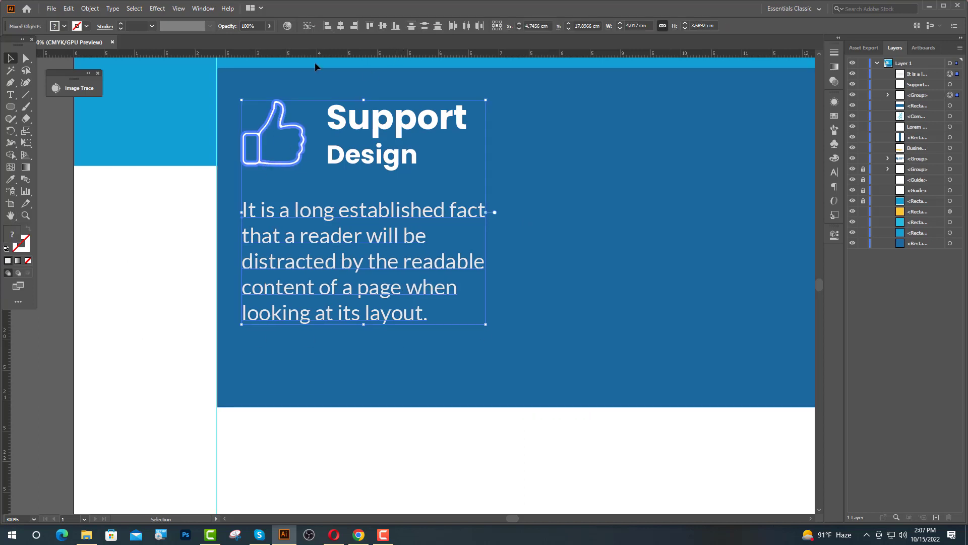
left_click_drag(444, 185, 510, 216)
key("Up")
key("Up")
key("Up")
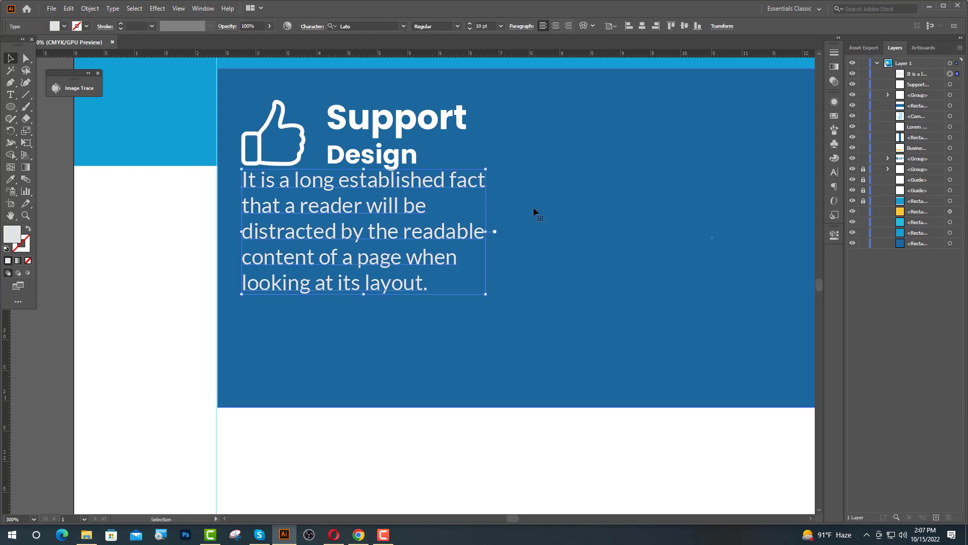
key("Down")
key("Down")
left_click(340, 167, "shift")
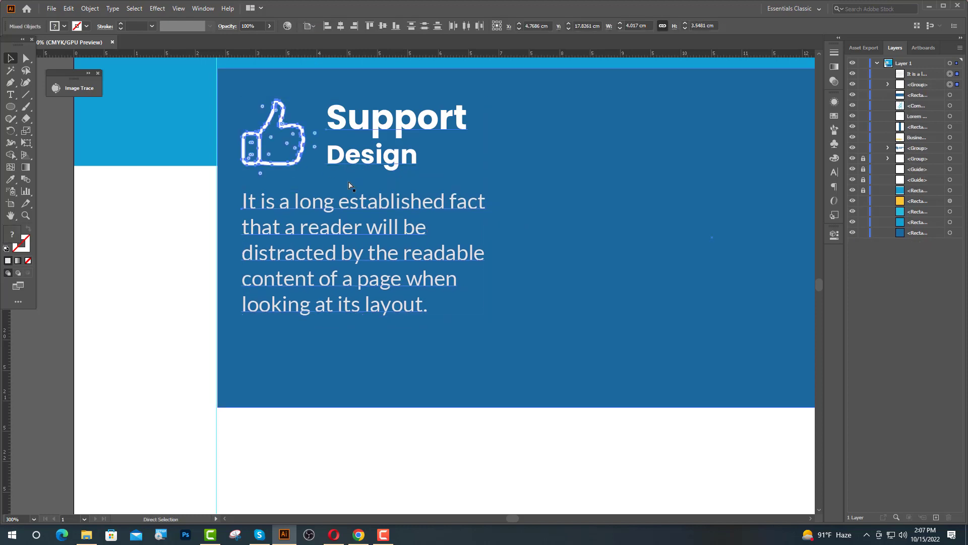
key("ctrl+g")
scroll(237, 330, "down", 2)
left_click(355, 433)
scroll(410, 450, "up", 4)
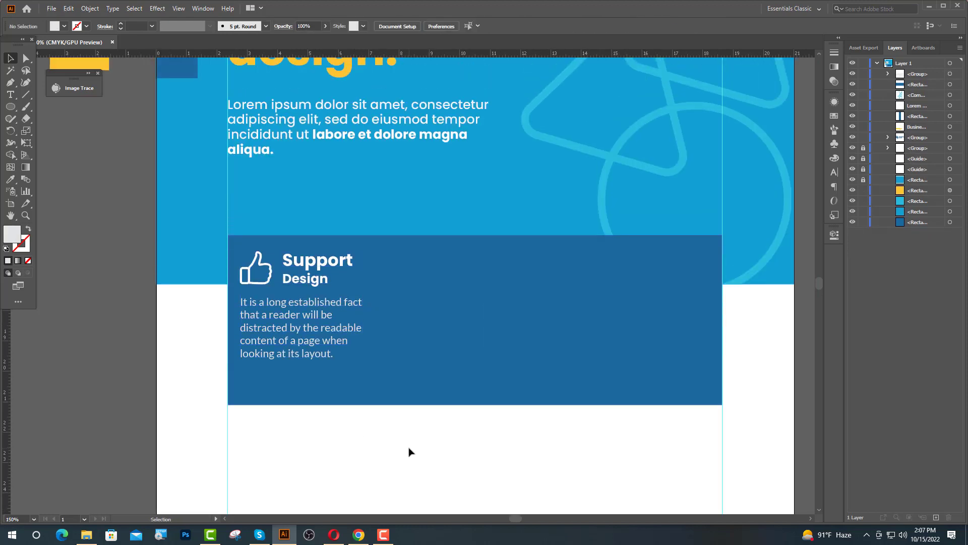
Shorten the dark-blue bar from the bottom and centre the Support column vertically in it.
left_click(408, 412)
left_click_drag(476, 420, 476, 401)
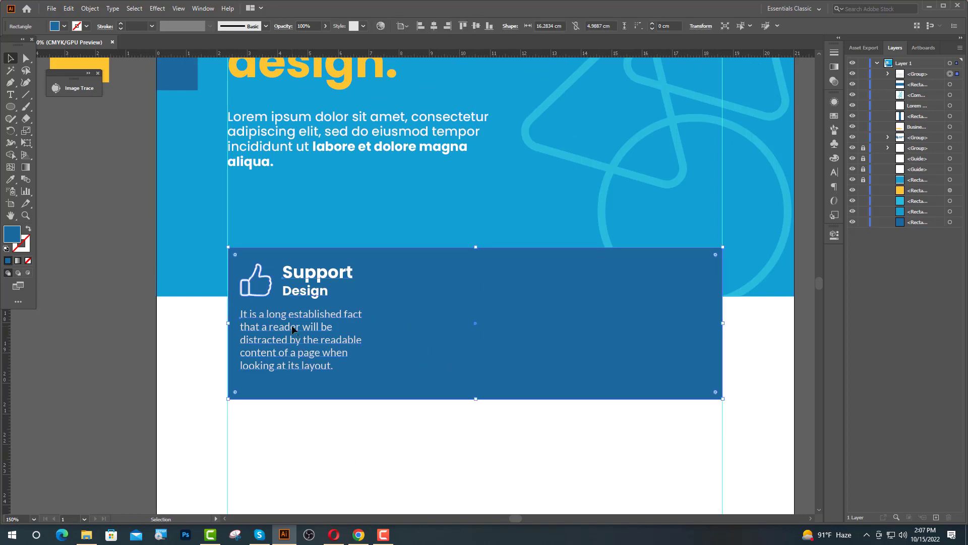
left_click(296, 341, "shift")
left_click(491, 308)
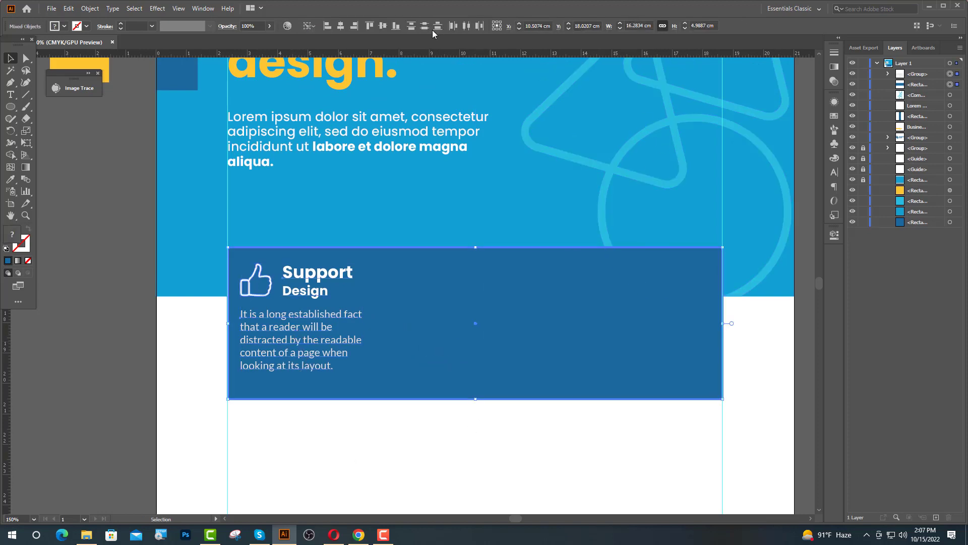
left_click(382, 26)
left_click(406, 171)
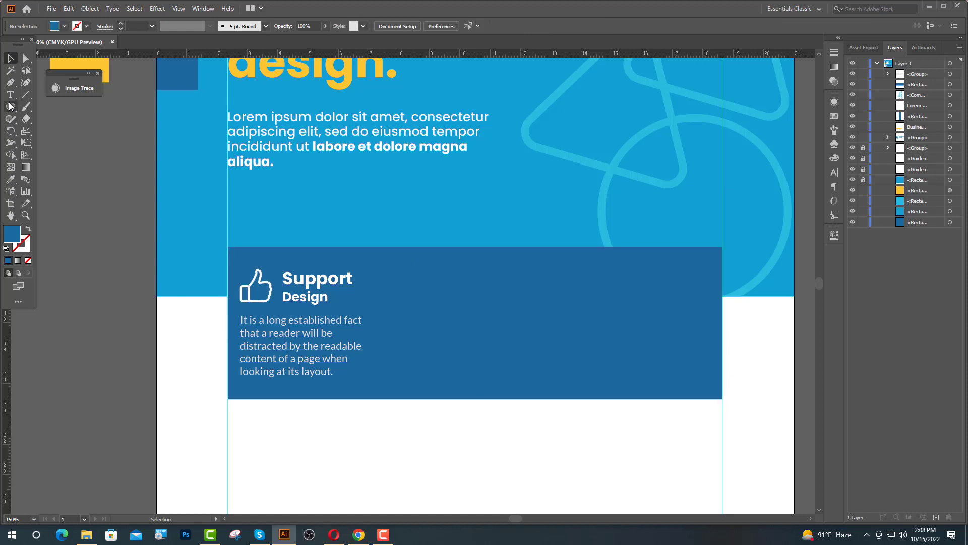
Draw a white-stroked vertical divider right of the Support column with the Pen tool.
left_click(10, 82)
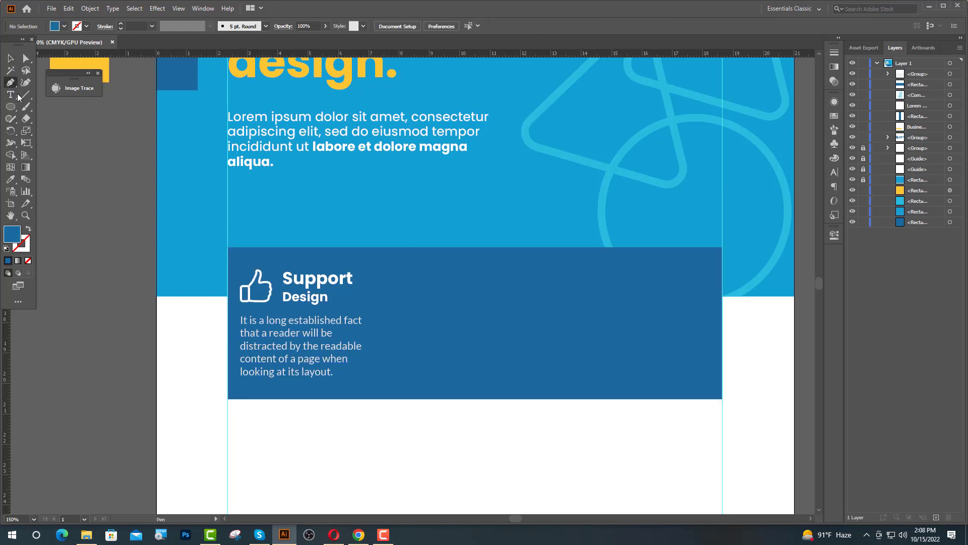
left_click(387, 269)
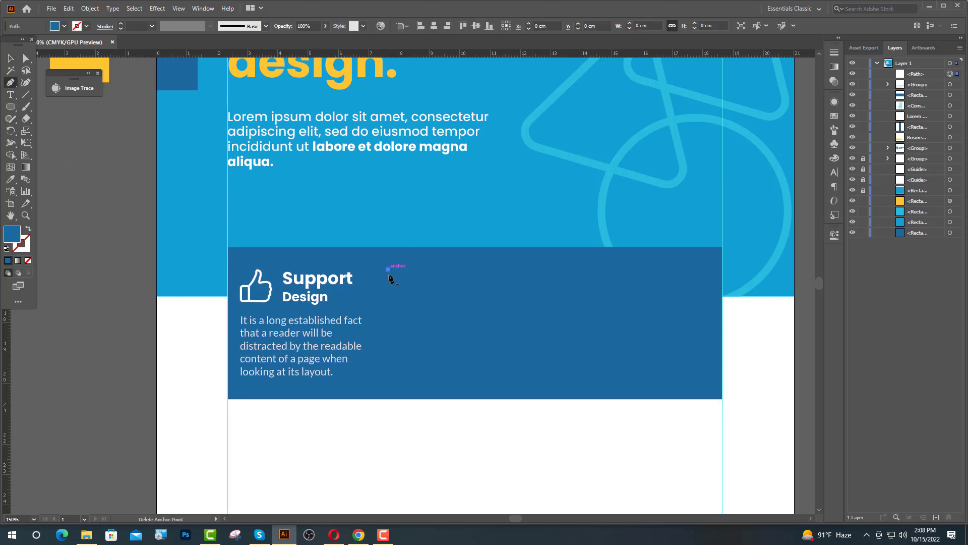
left_click(387, 378, "shift")
key("v")
left_click(11, 179)
left_click(216, 424)
key("v")
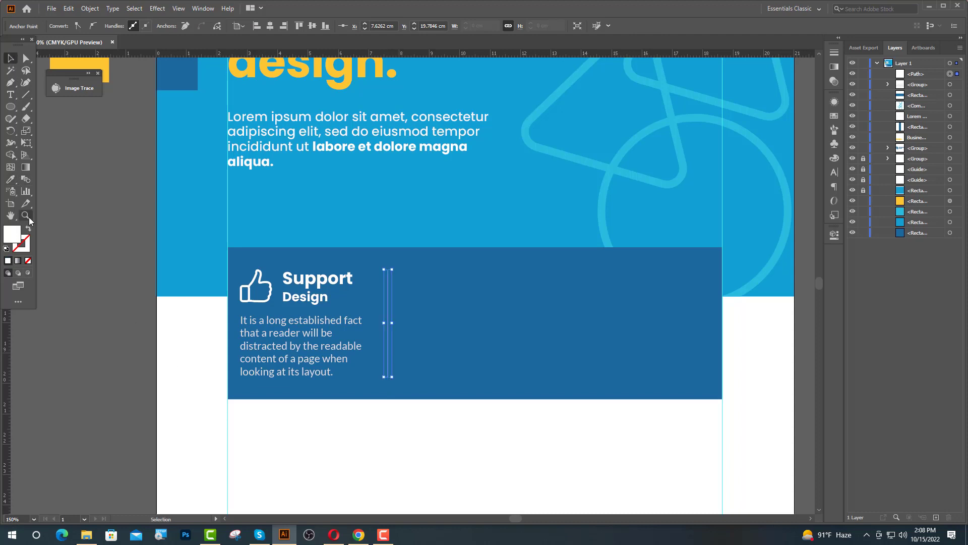
left_click(28, 229)
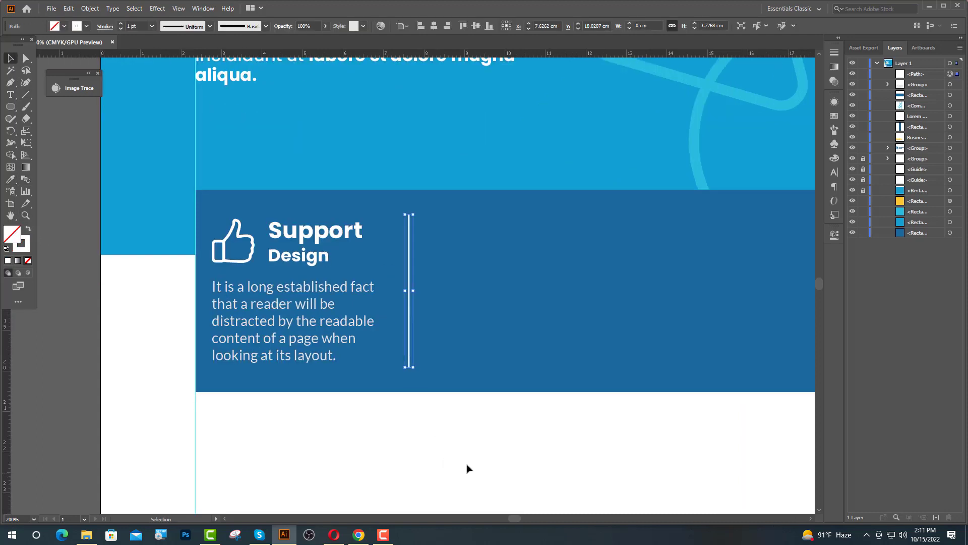
key("Left")
key("Left")
key("Left")
key("Left")
key("Left")
key("Left")
key("Left")
key("Left")
key("Left")
key("Left")
key("Left")
key("Left")
key("Left")
key("Left")
key("Left")
key("Left")
key("Left")
key("Left")
key("Left")
key("Left")
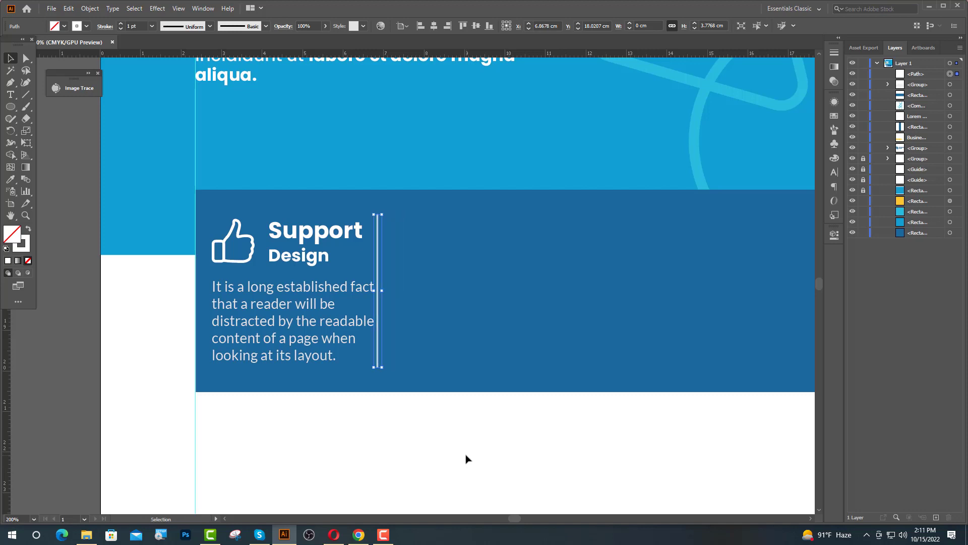
key("Right")
key("Right")
key("Right")
key("Right")
key("Right")
key("Right")
key("Right")
key("Right")
key("Right")
key("Right")
key("Right")
key("Right")
key("Right")
key("Right")
key("Right")
key("Right")
key("Right")
key("Right")
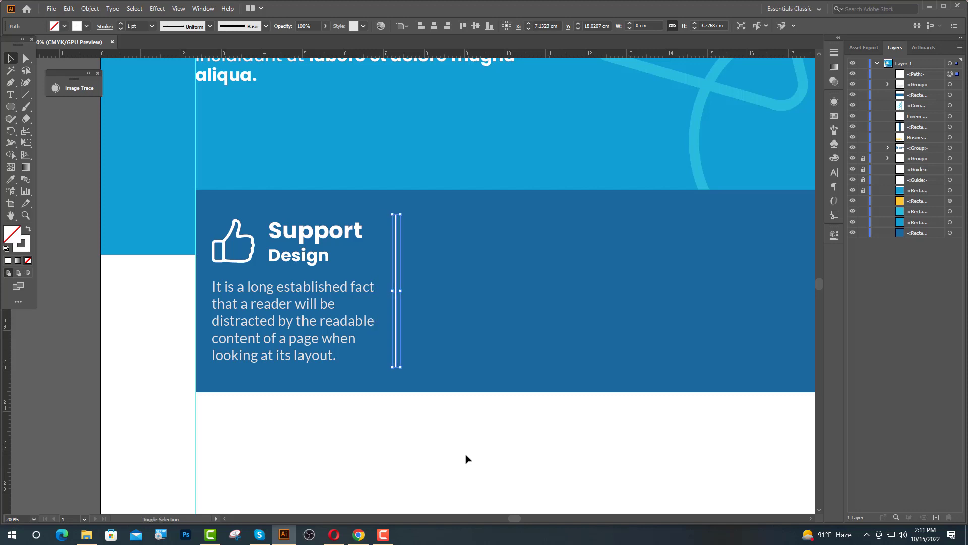
Duplicate the Support column and divider to the right as a second column.
left_click(343, 323, "shift")
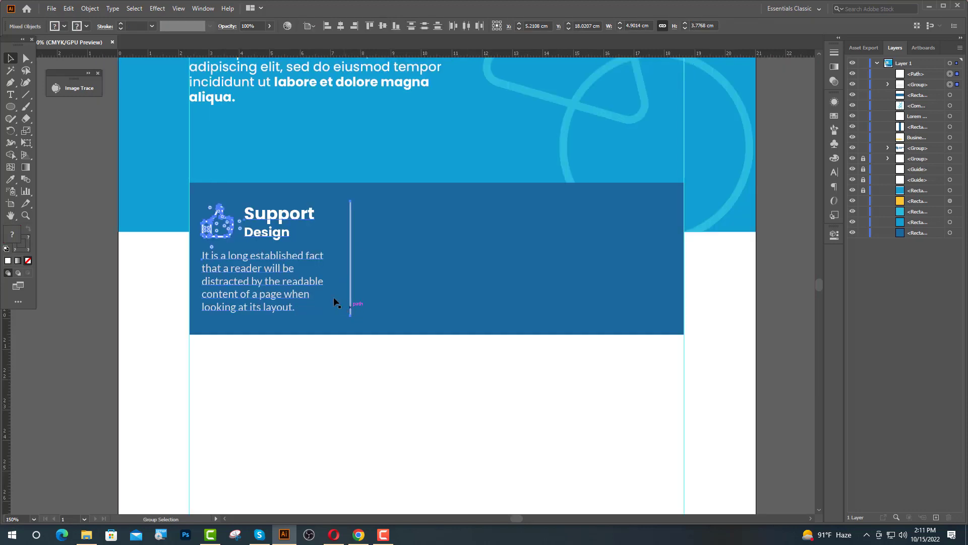
key("ctrl+minus")
left_click_drag(309, 285, 458, 287)
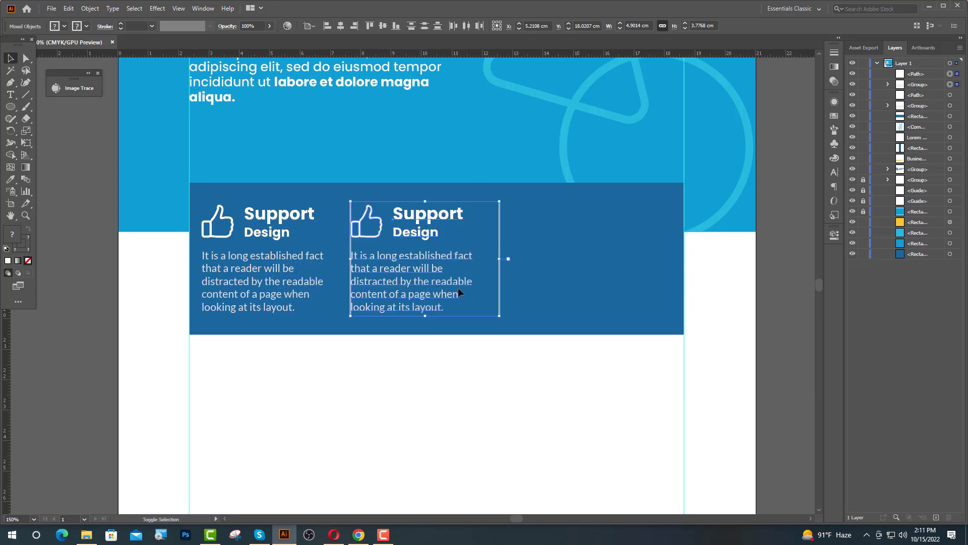
key("ctrl+plus")
key("Right")
key("Right")
key("Right")
key("Right")
key("Right")
key("Right")
key("Right")
key("Right")
key("Right")
key("Right")
key("Right")
key("Right")
key("Right")
key("Right")
key("Right")
key("Right")
key("Right")
key("Right")
key("Right")
key("Right")
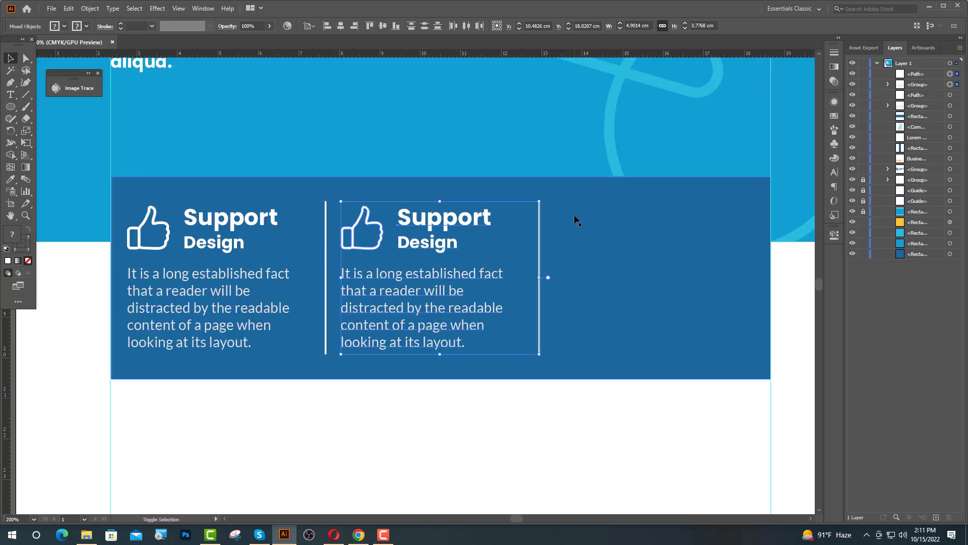
Duplicate the second column into a third position, evenly spaced across the bar.
key("ctrl+minus")
left_click_drag(419, 313, 567, 315)
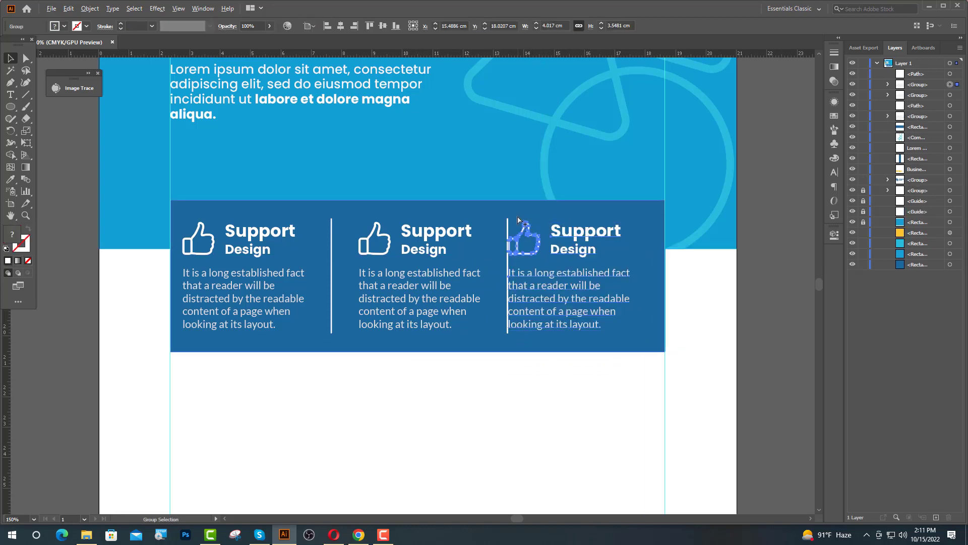
key("ctrl+plus")
key("ctrl+plus")
key("ctrl+plus")
key("ctrl+plus")
key("ctrl+minus")
key("ctrl+minus")
key("ctrl+minus")
key("ctrl+minus")
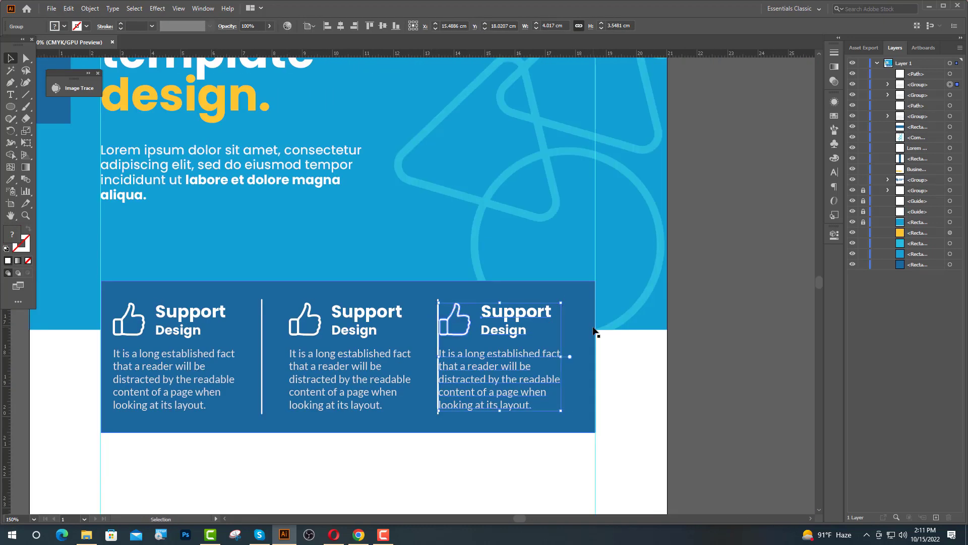
key("Right")
key("Right")
key("Right")
key("Right")
key("Right")
key("Right")
key("Right")
key("Right")
key("Right")
key("Right")
key("Right")
key("Right")
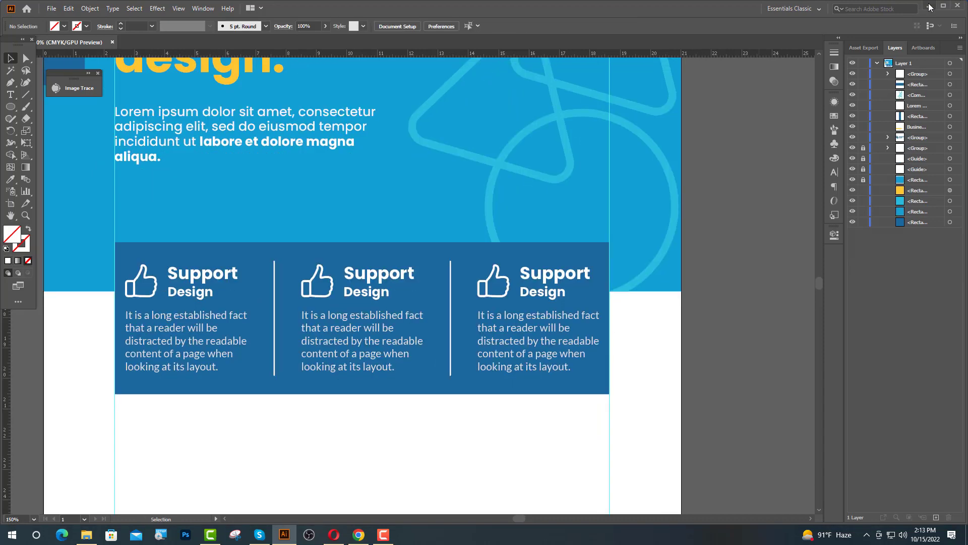
Bring the profit icon image into the flyer and shrink it to about 1 cm square.
left_click(930, 7)
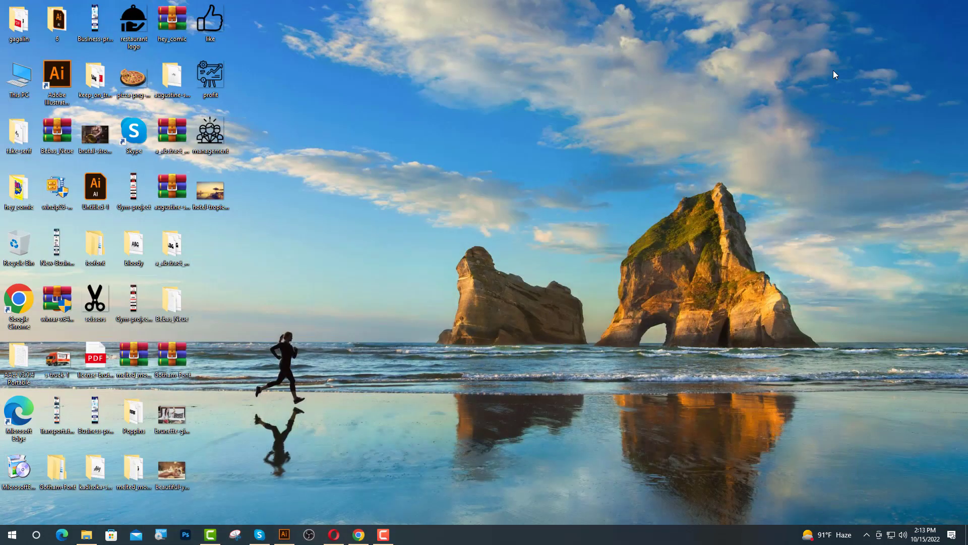
left_click_drag(215, 76, 306, 361)
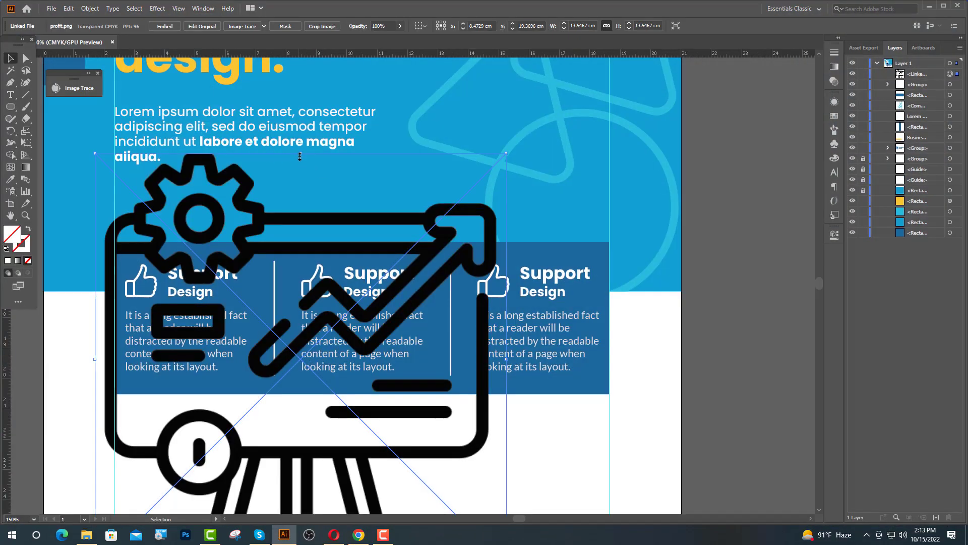
left_click_drag(299, 156, 365, 280)
scroll(305, 297, "up", 4)
scroll(364, 225, "up", 1)
scroll(364, 225, "up", 3)
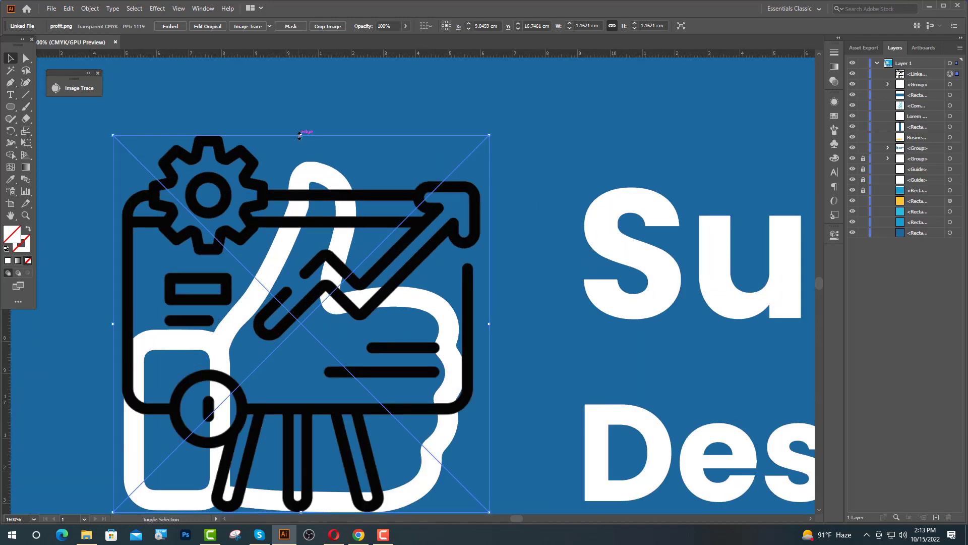
left_click_drag(300, 135, 305, 163)
scroll(358, 259, "down", 1)
Centre the profit image over the middle thumbs-up icon and Image Trace it into vector artwork.
left_click(181, 389)
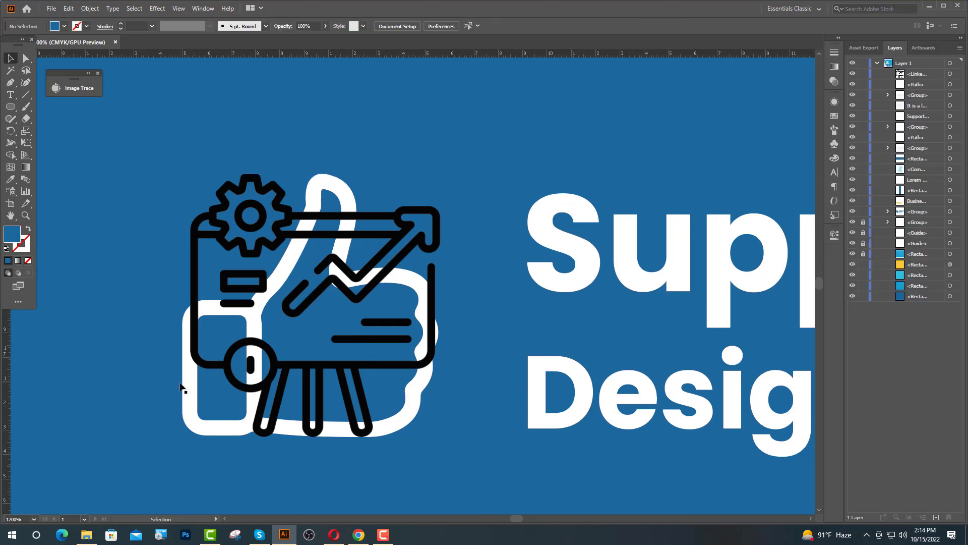
left_click(182, 384)
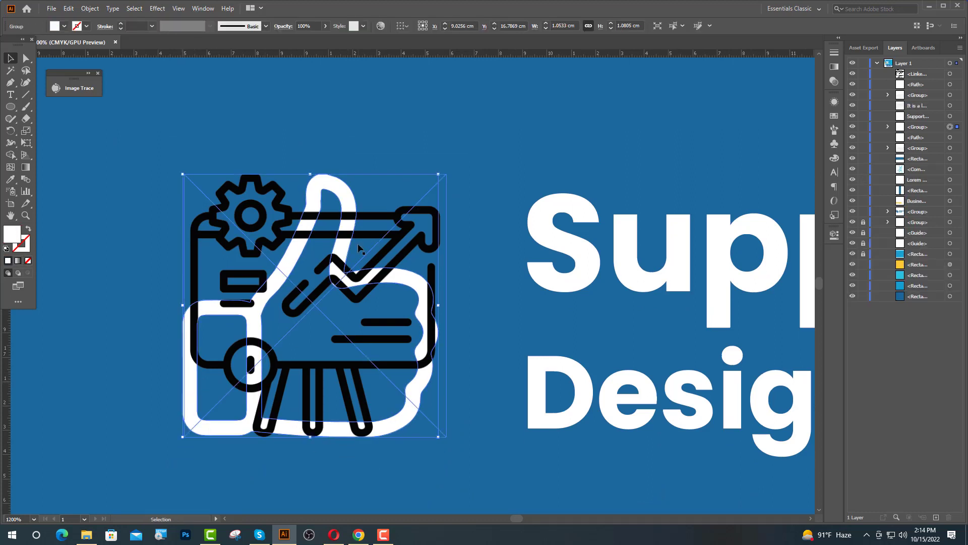
left_click(183, 366, "shift")
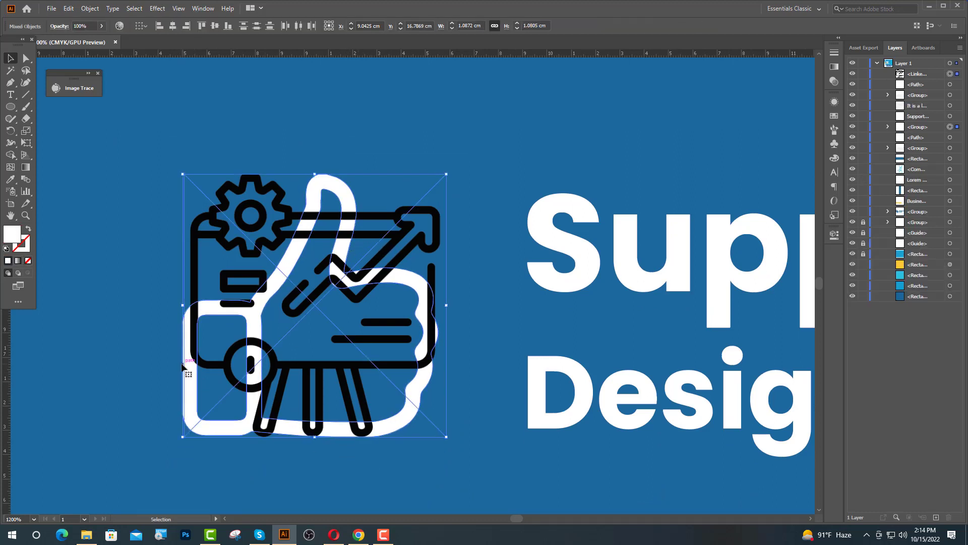
left_click(173, 28)
left_click(337, 226)
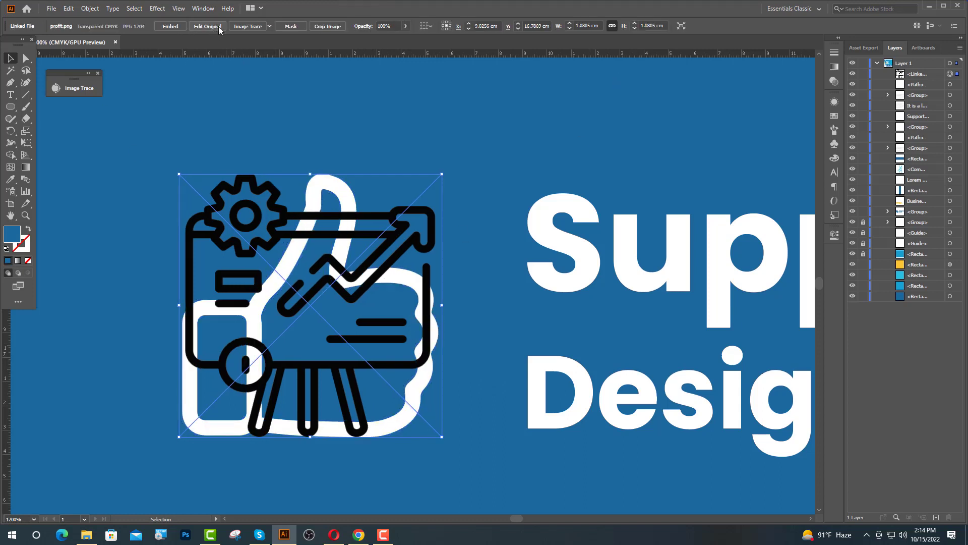
left_click(256, 28)
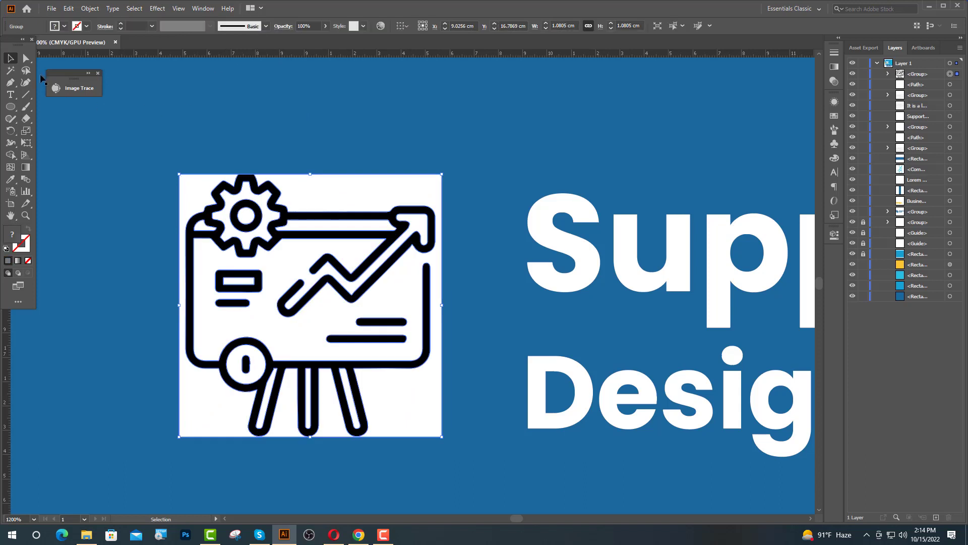
With Direct Selection, delete the white background square behind the traced icon.
left_click(26, 58)
left_click(292, 190)
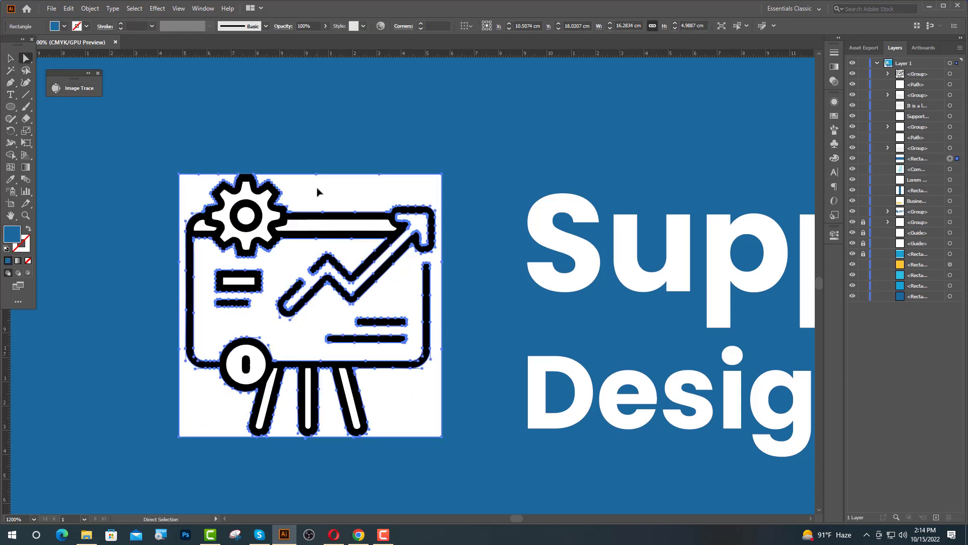
left_click(258, 217)
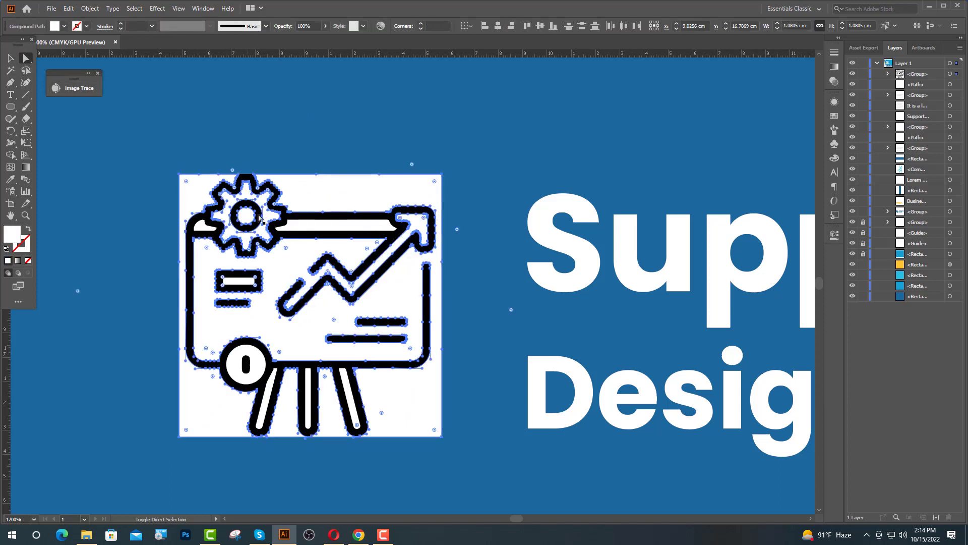
left_click(349, 182)
key("Delete")
Delete the remaining white fills inside the board, circle and three easel legs.
left_click(347, 223)
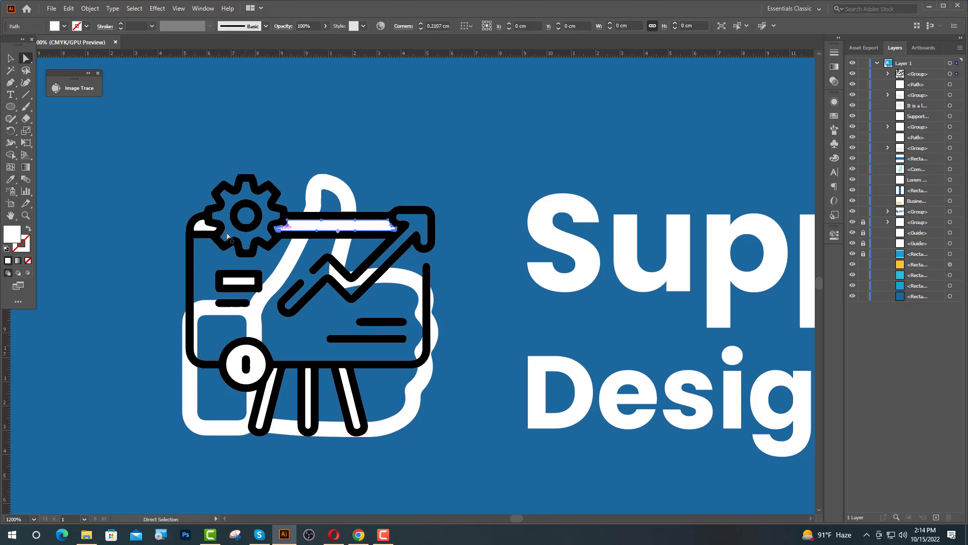
left_click(202, 225, "shift")
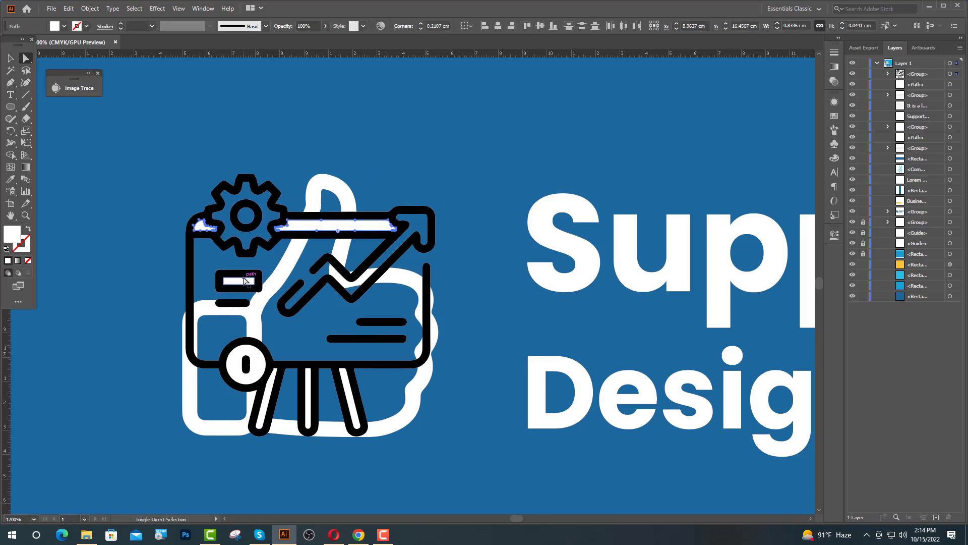
left_click(244, 284, "shift")
left_click(252, 363, "shift")
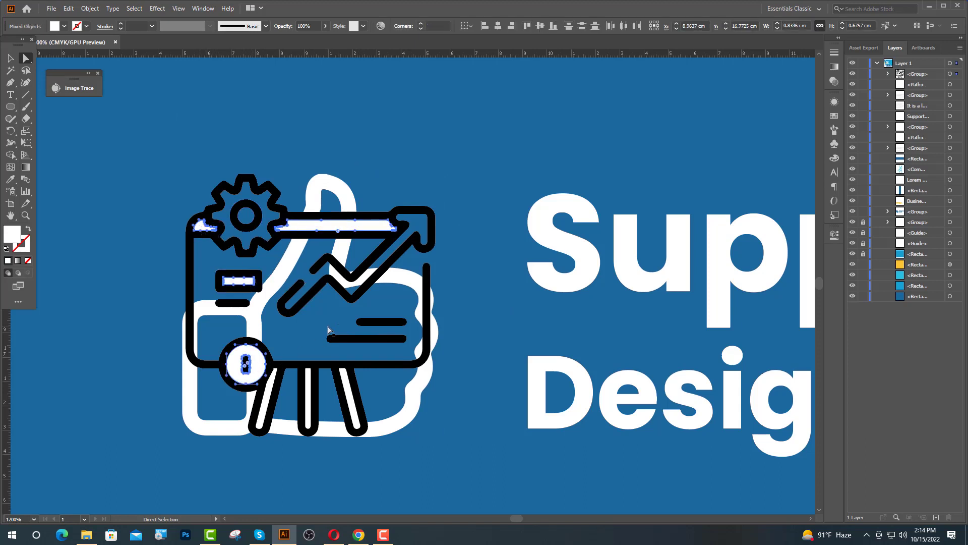
key("Delete")
left_click(263, 420)
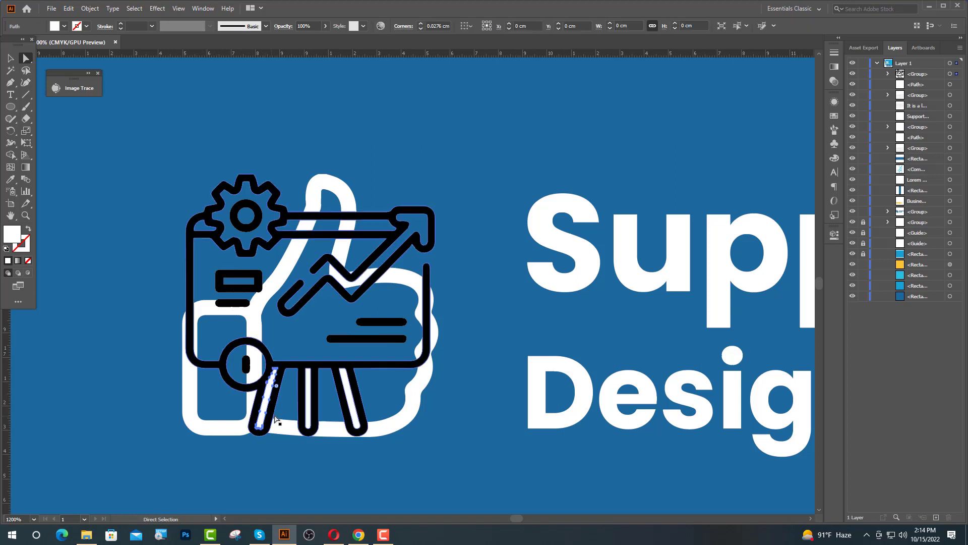
left_click(309, 400, "shift")
left_click(353, 412, "shift")
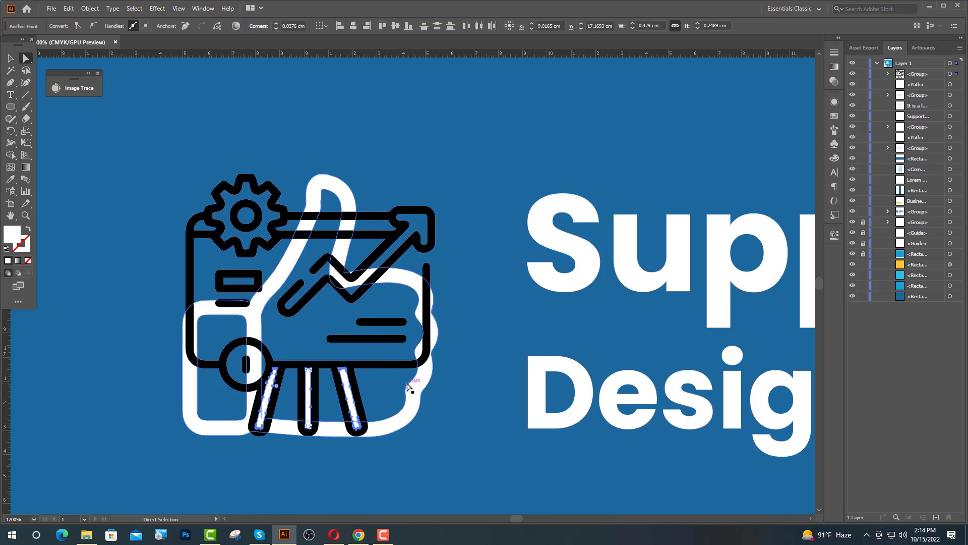
key("Delete")
Eyedropper the icon white from the thumbs-up outline, then delete that thumbs-up outline.
left_click(10, 58)
left_click(258, 217)
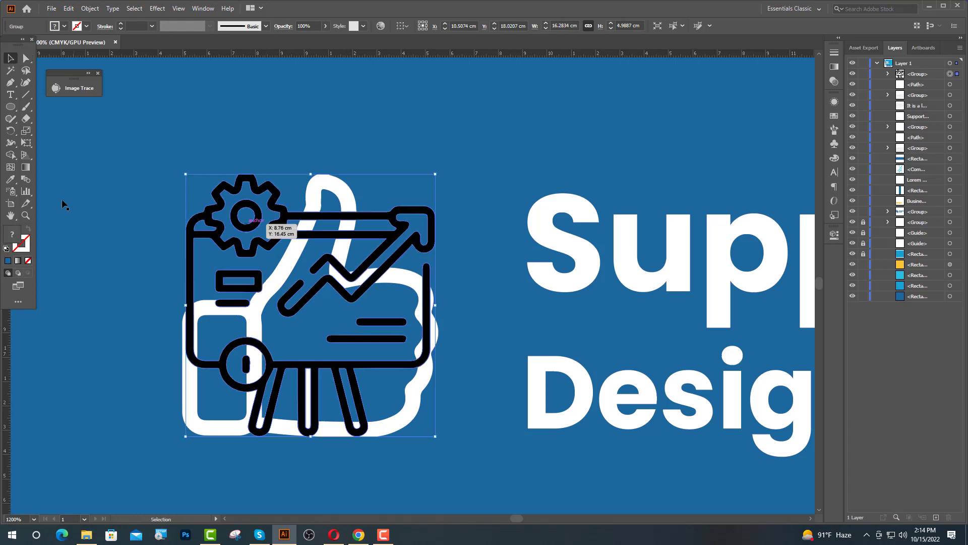
left_click(10, 180)
left_click(187, 361)
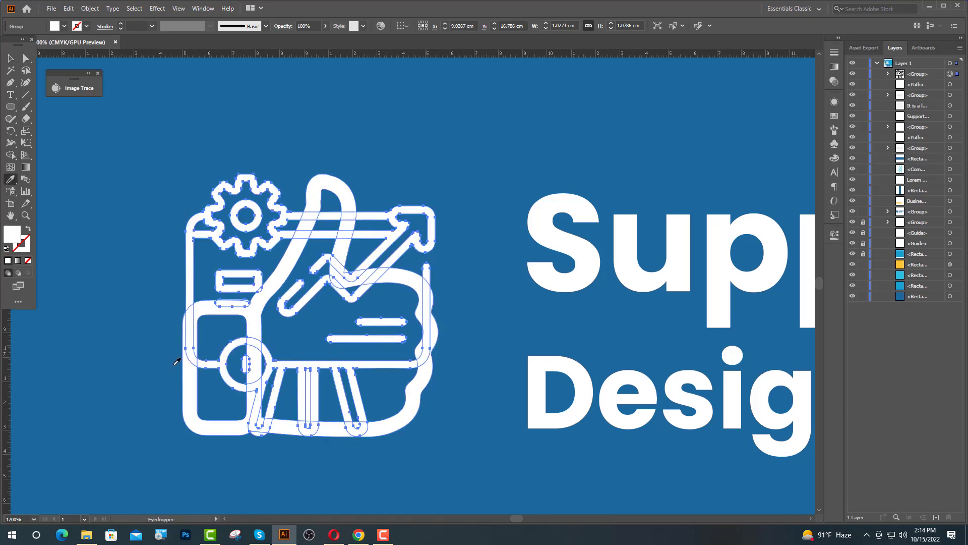
key("v")
left_click(359, 171)
left_click(341, 184)
key("Delete")
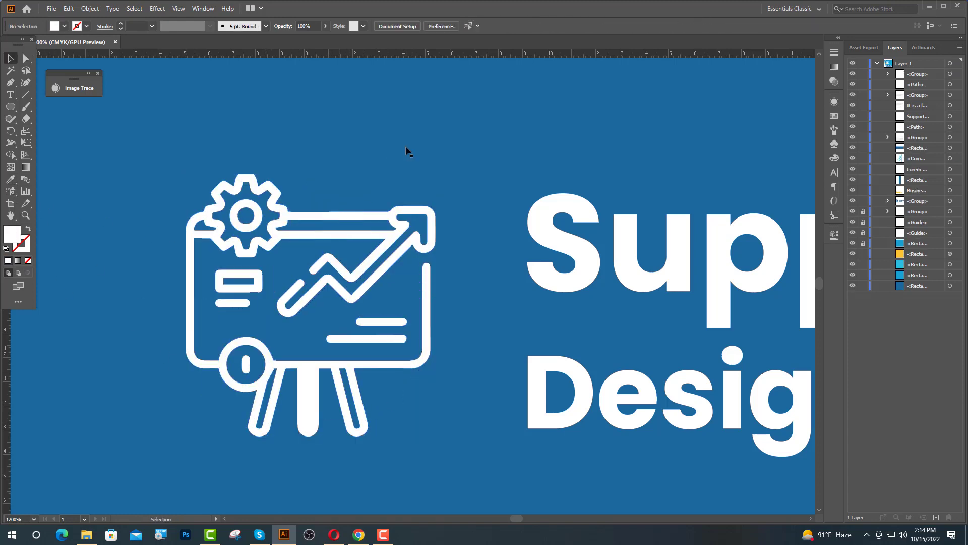
Clear the middle easel leg's inner path and solid fill so only its outline remains.
key("ctrl+equal")
key("ctrl+equal")
left_click(311, 268)
key("Delete")
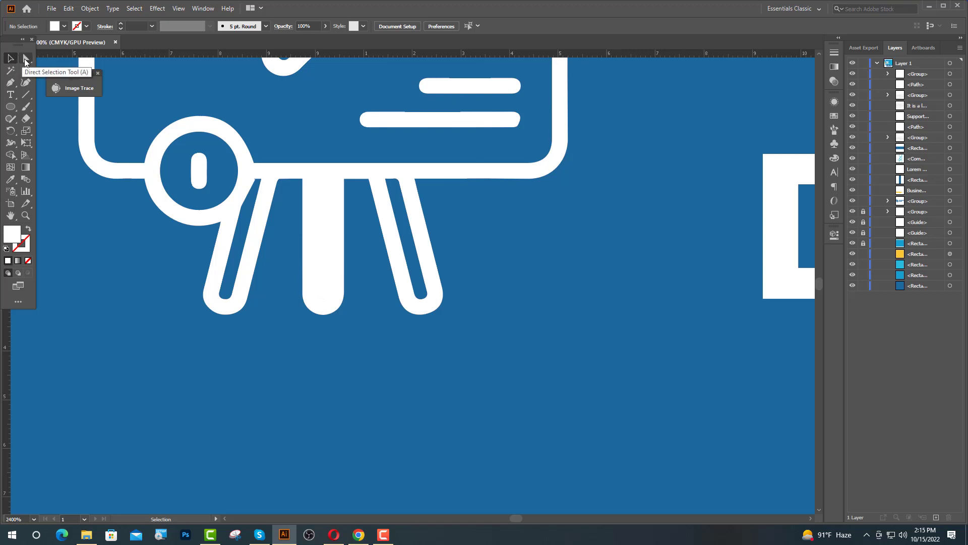
left_click(26, 59)
left_click(323, 258)
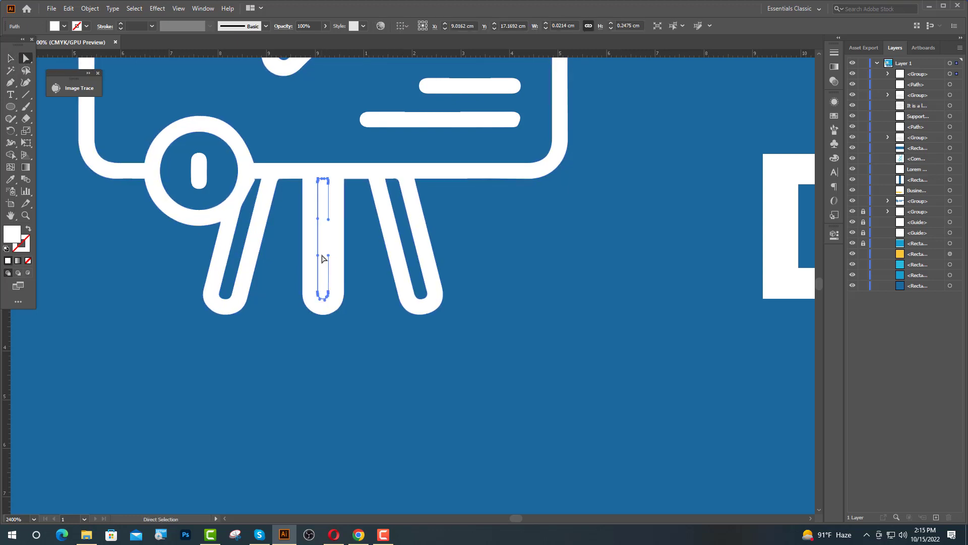
key("Delete")
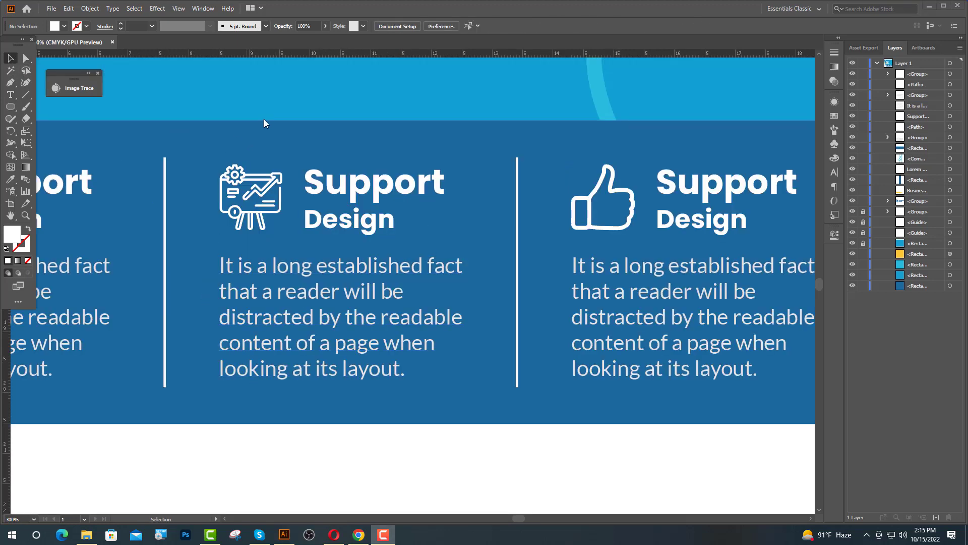
Retype the middle heading's 'Support' as 'Corporate', then minimise Illustrator to the desktop.
left_click(11, 96)
left_click_drag(437, 184, 302, 196)
type("Corporate")
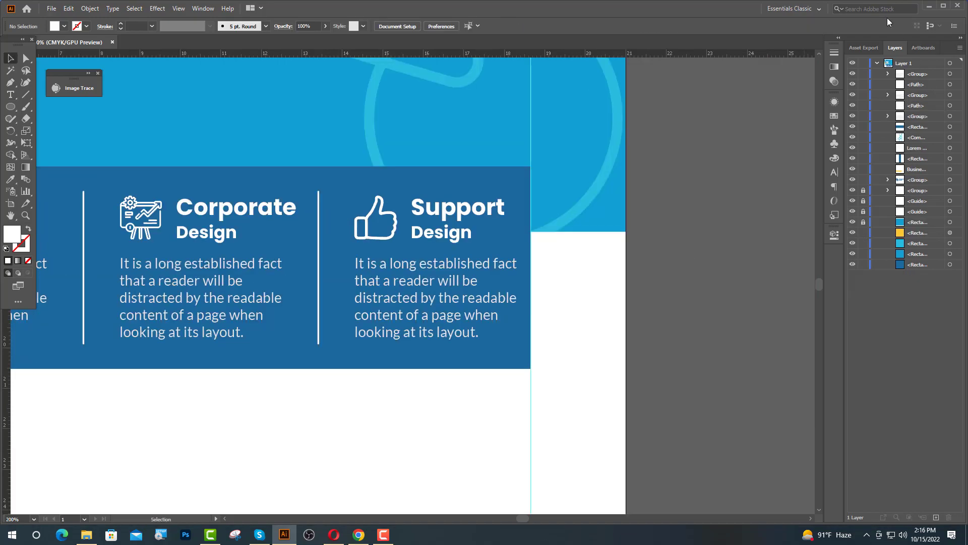
left_click(929, 7)
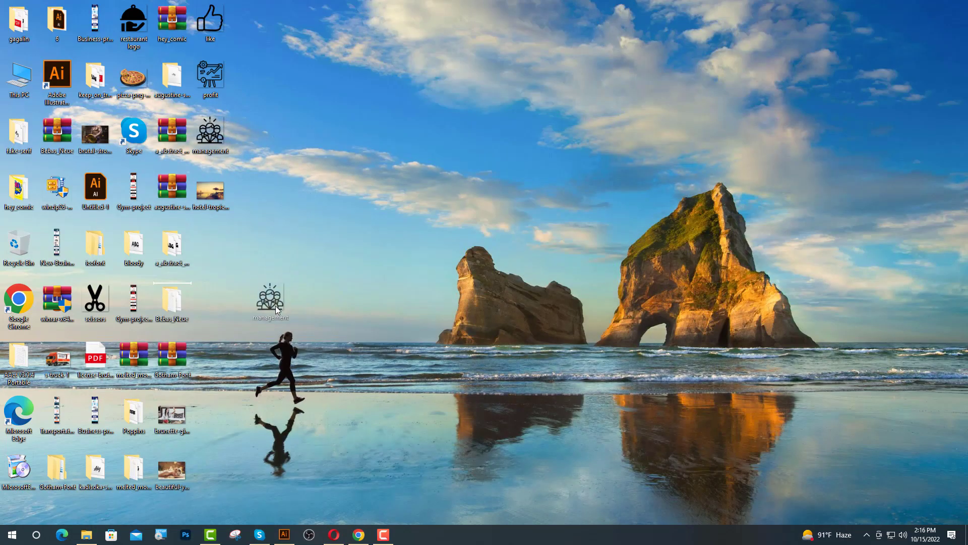
Place management.png in the flyer, shrink it to about 1.24 cm and move it onto the thumbs-up.
left_click_drag(276, 306, 404, 248)
key("ctrl+minus")
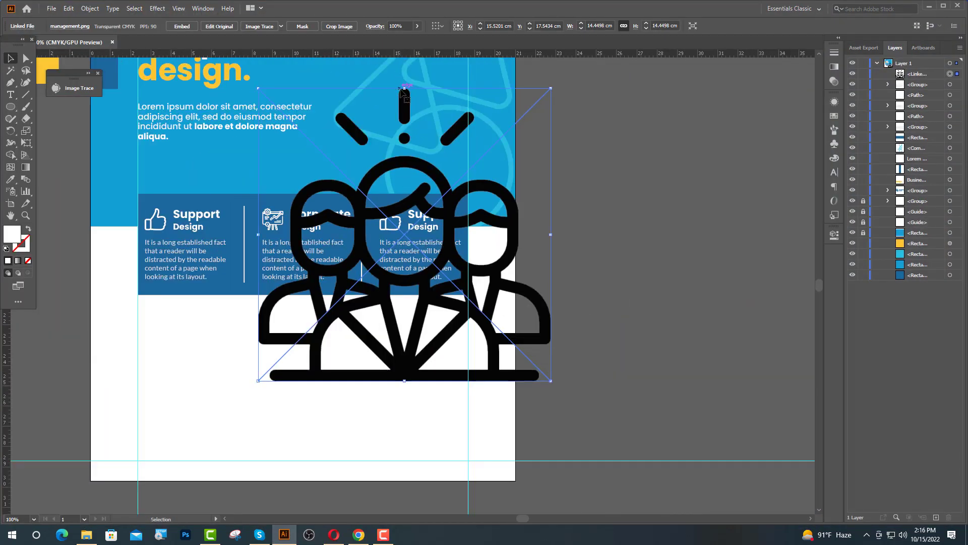
left_click_drag(404, 88, 393, 223)
scroll(399, 220, "up", 5)
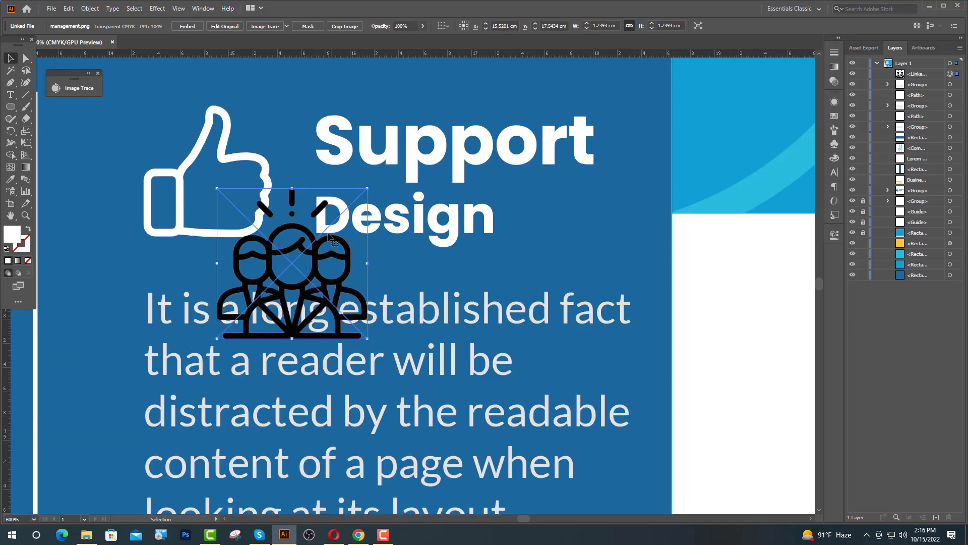
left_click_drag(305, 230, 244, 152)
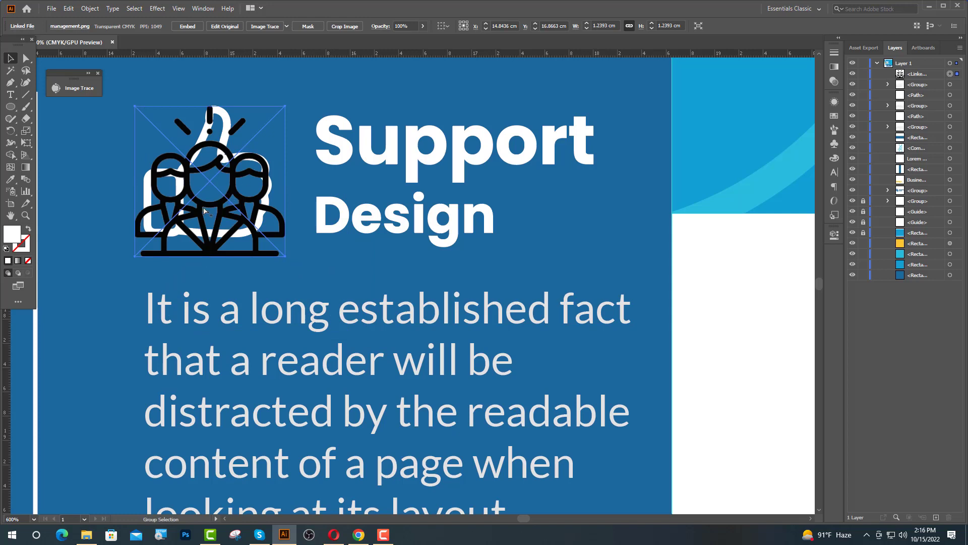
scroll(204, 211, "up", 3)
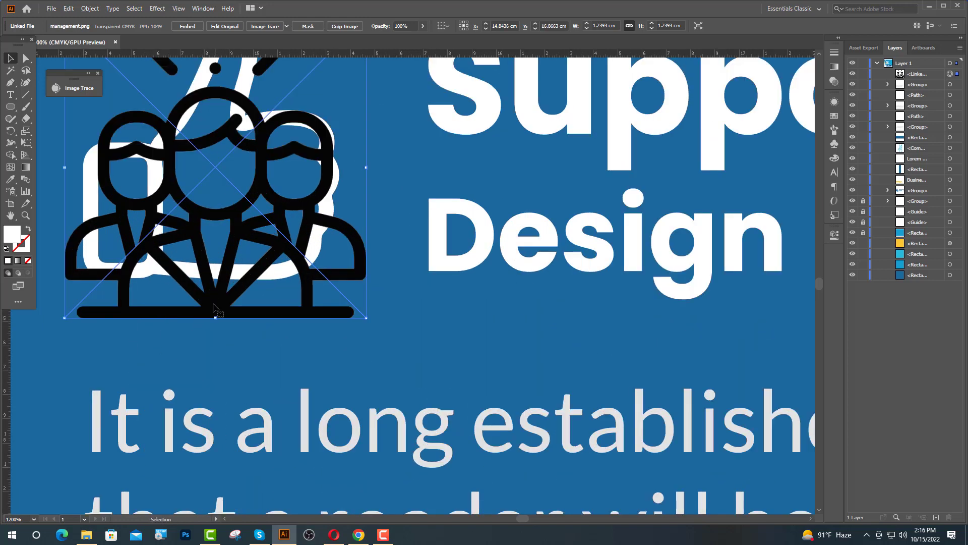
left_click_drag(213, 307, 224, 303)
scroll(378, 322, "down", 3)
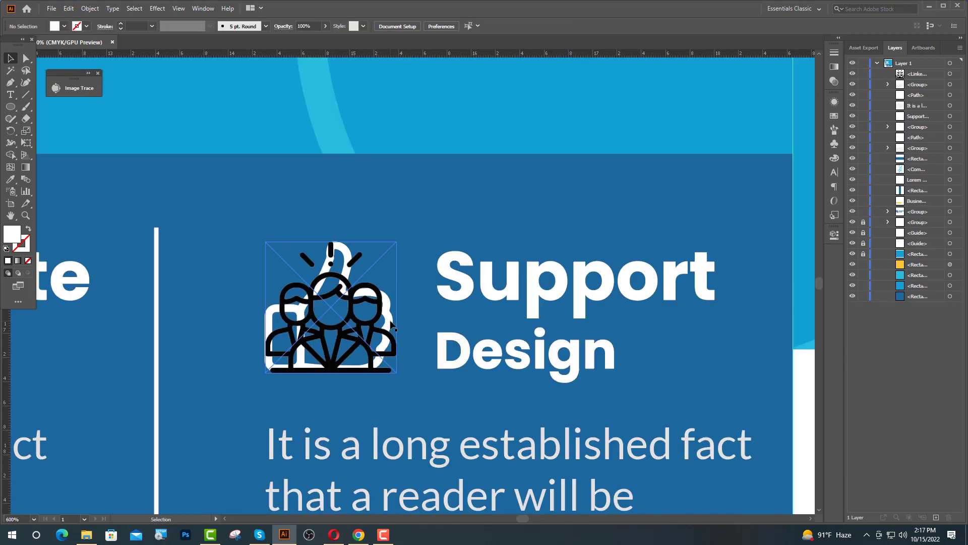
Image Trace the people icon and expand it into editable paths.
left_click(388, 330)
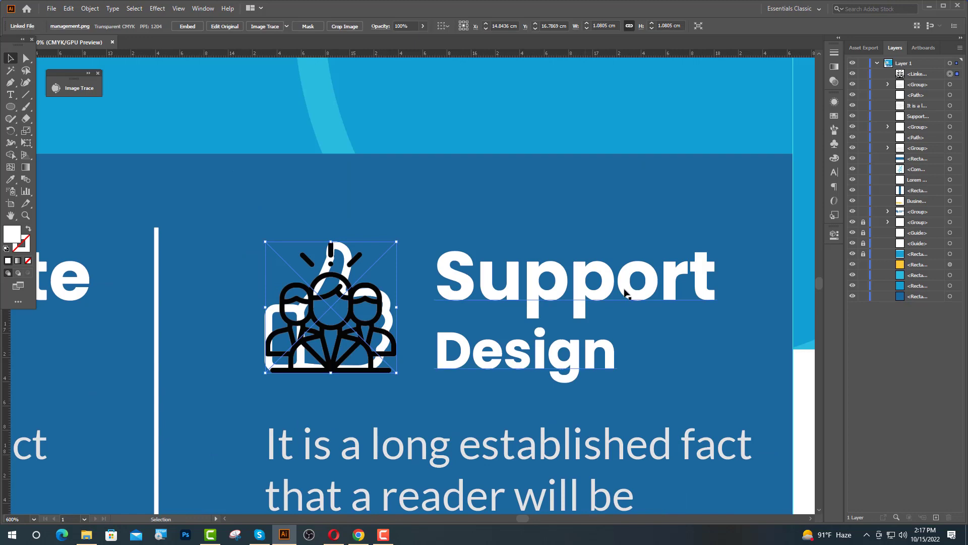
left_click(265, 26)
left_click(255, 26)
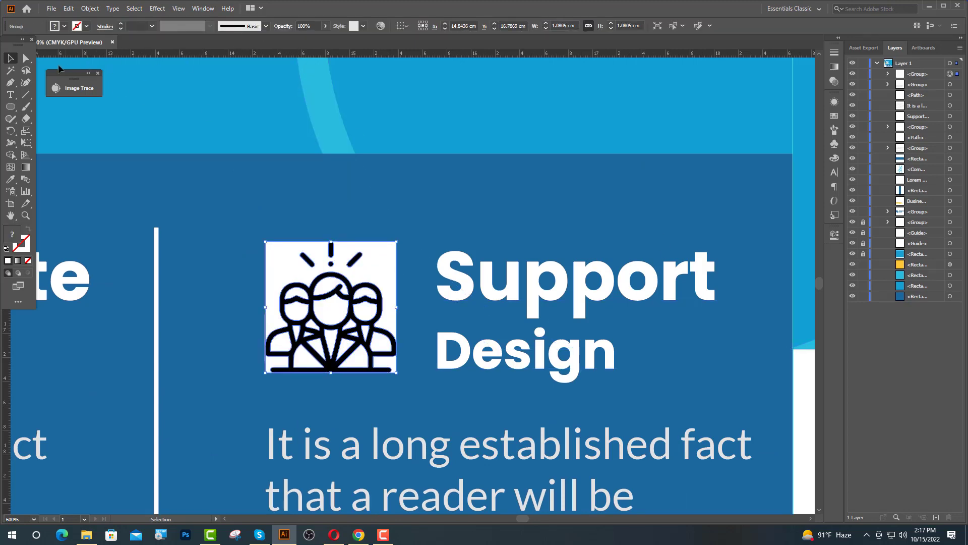
key("a")
left_click(802, 406)
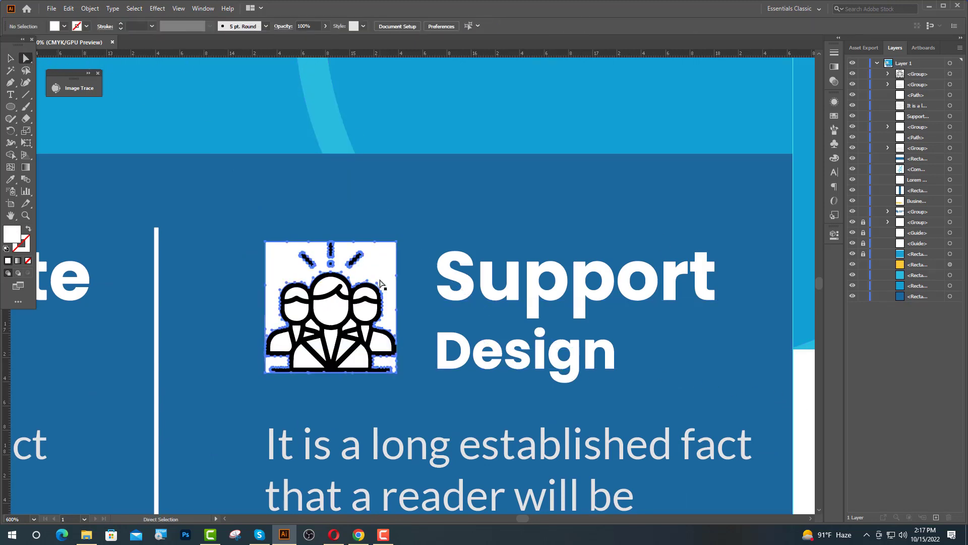
Direct-select the white background and the three figures' inner fill shapes (hair, faces, arm, suit, lapel).
left_click(381, 281)
left_click(365, 292, "shift")
left_click(366, 310, "shift")
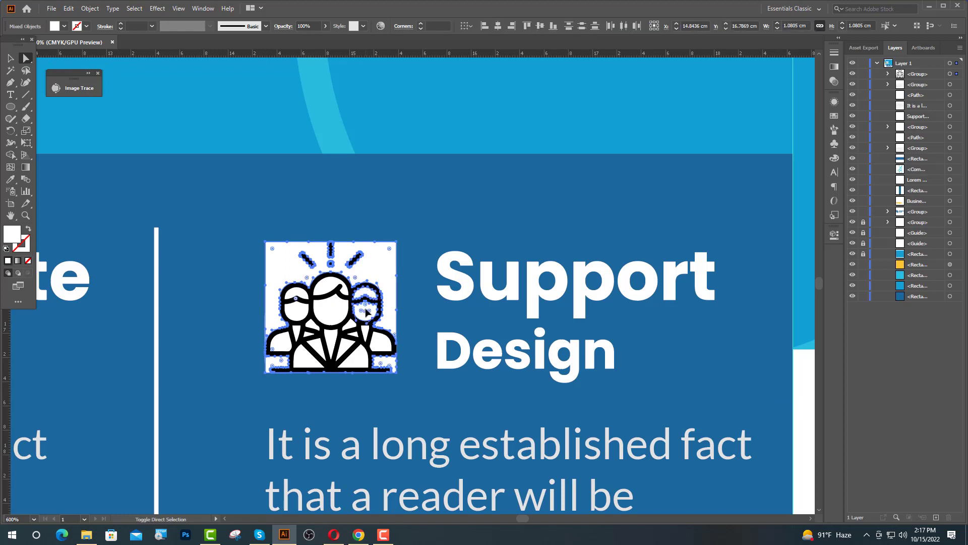
left_click(330, 286, "shift")
left_click(333, 318, "shift")
left_click(296, 315, "shift")
left_click(294, 296, "shift")
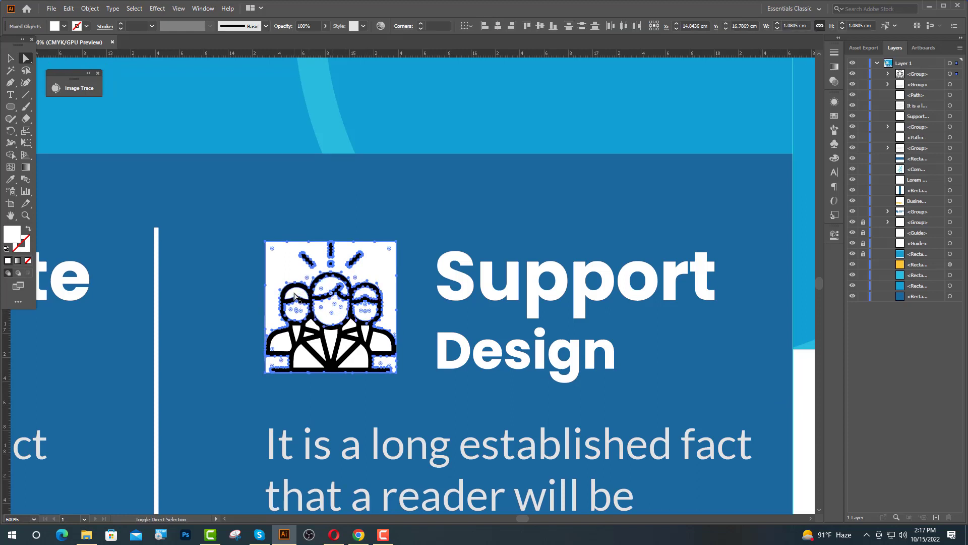
left_click(294, 296, "shift")
left_click(285, 343, "shift")
left_click(303, 357, "shift")
left_click(314, 347, "shift")
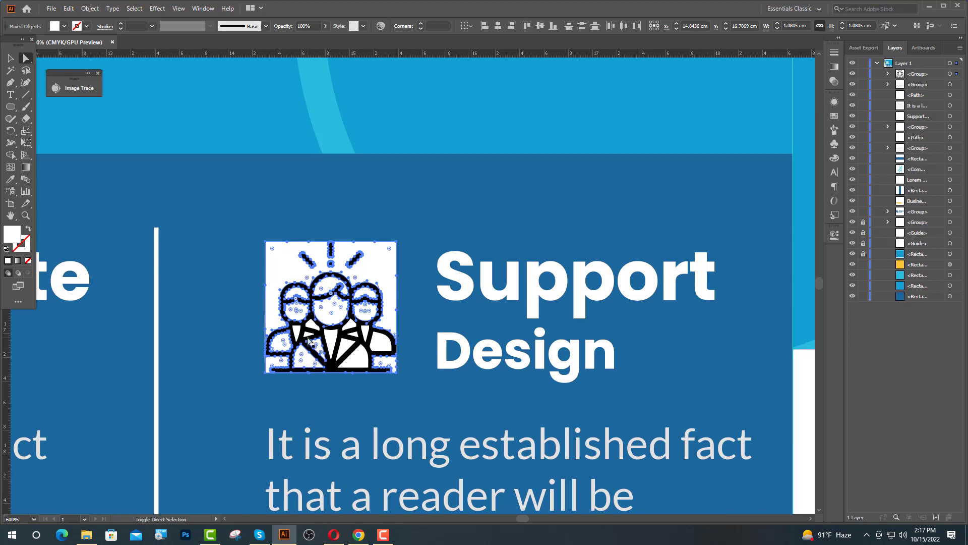
left_click(309, 336, "shift")
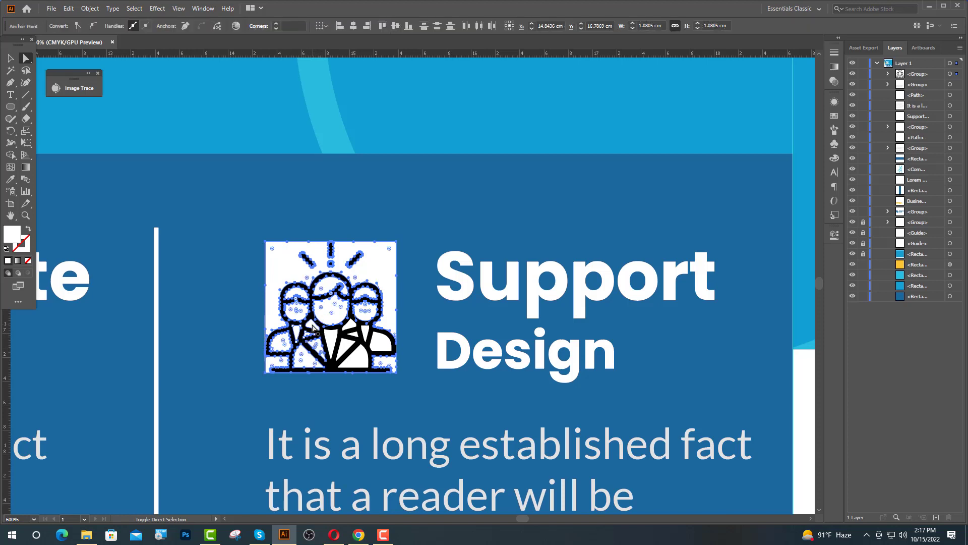
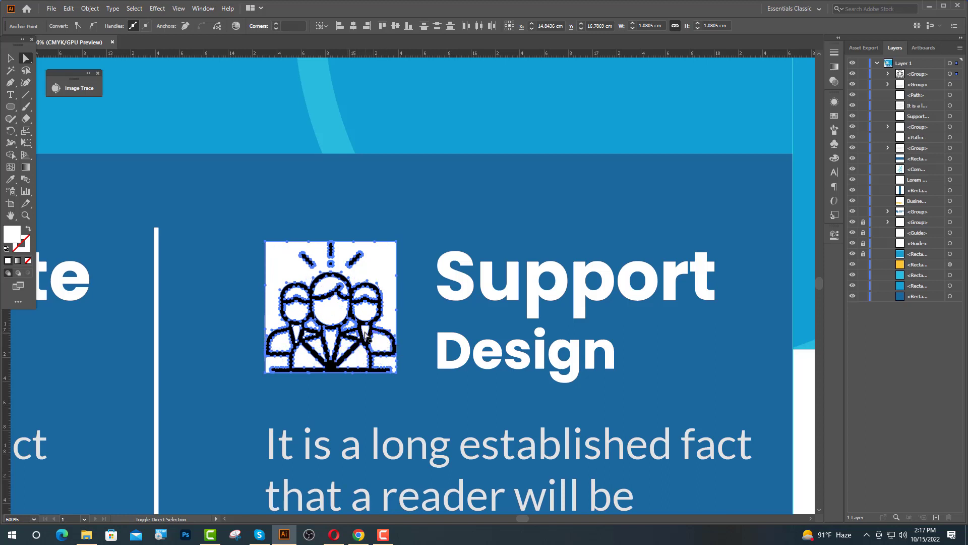
Delete the traced icon's white square and eyedrop the white Support heading onto the people icon.
key("Delete")
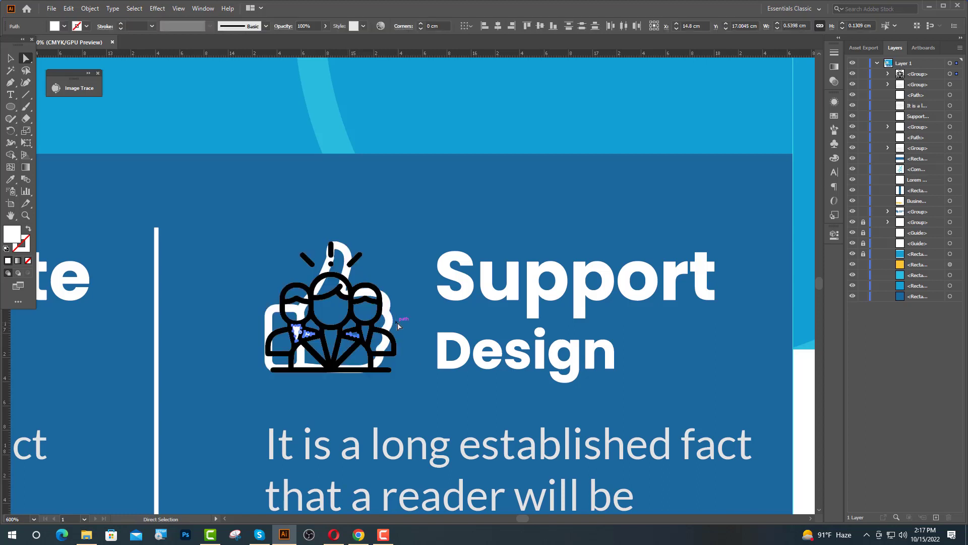
key("v")
left_click(323, 303)
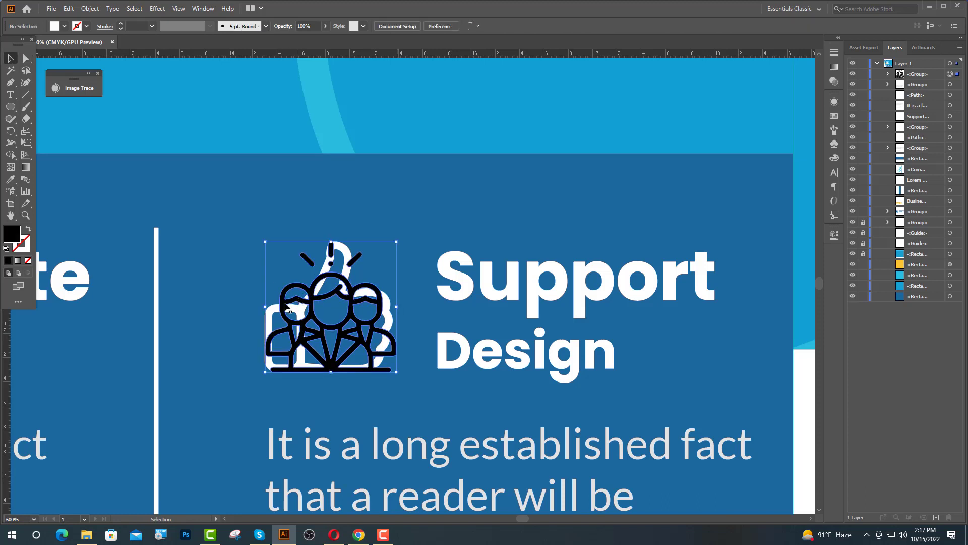
left_click(11, 179)
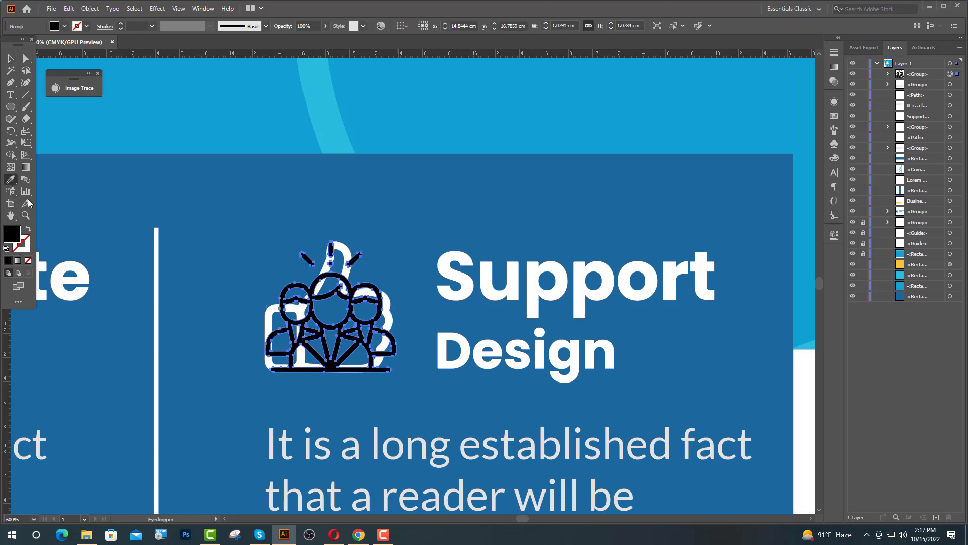
left_click(469, 285)
key("v")
key("ctrl+minus")
key("ctrl+minus")
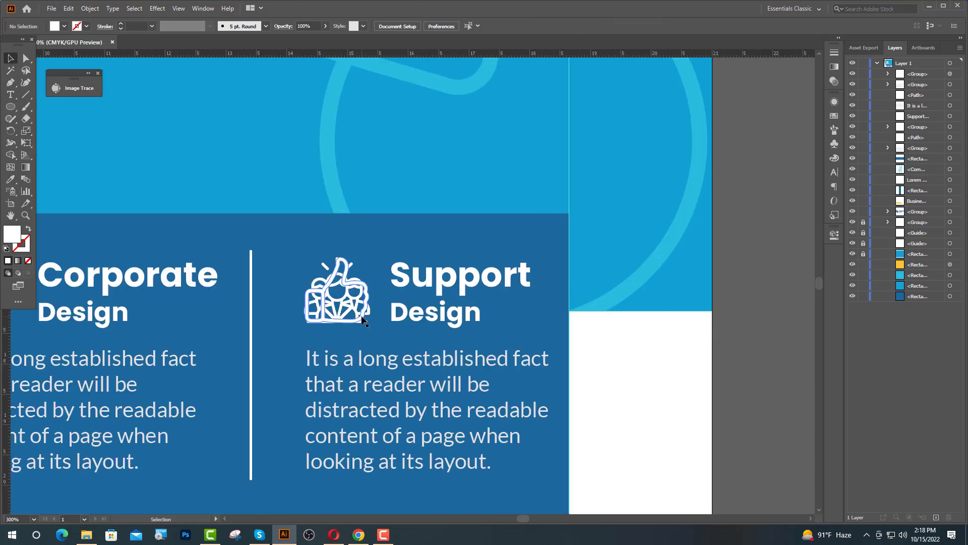
left_click(724, 293)
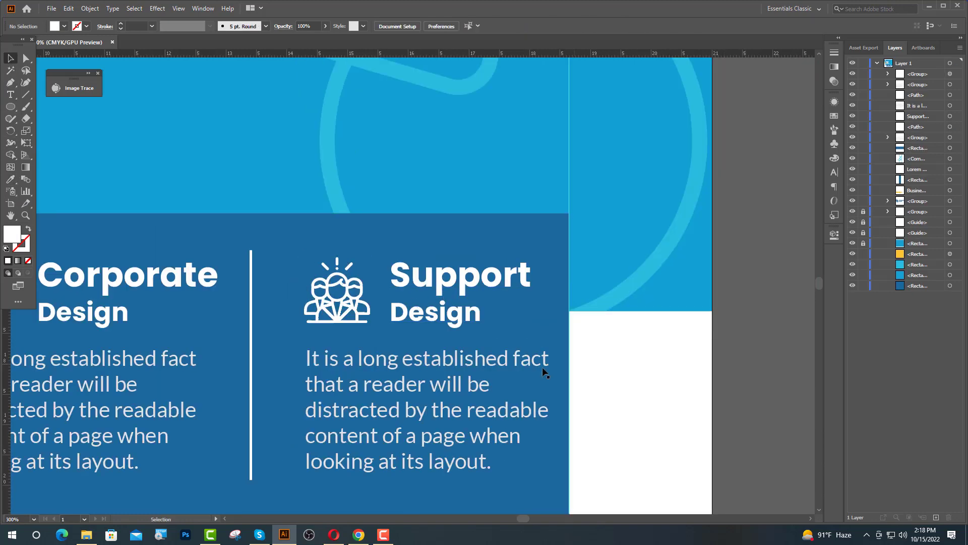
scroll(297, 374, "down", 2)
Replace 'Support' with 'Office' in the third service heading.
left_click_drag(478, 346, 506, 341)
left_click(434, 323)
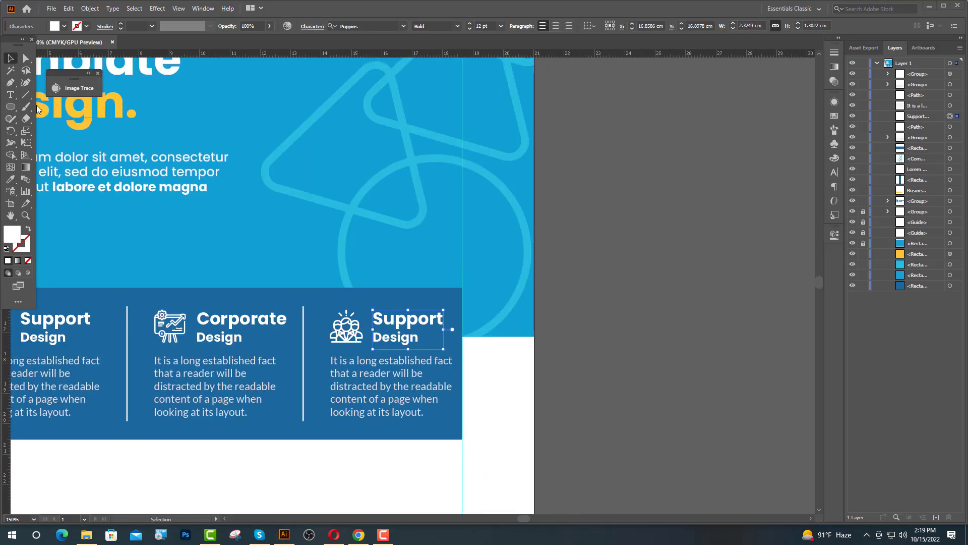
key("t")
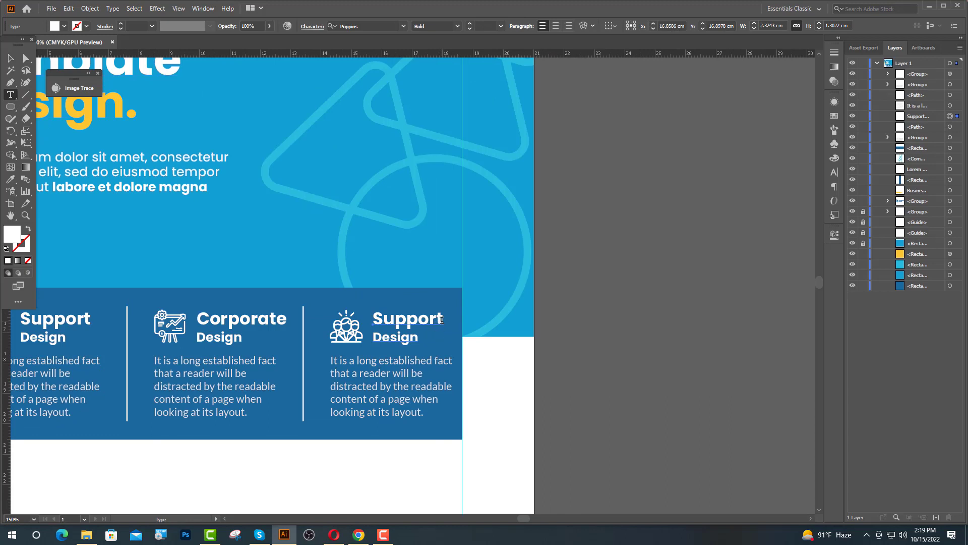
left_click_drag(442, 320, 373, 320)
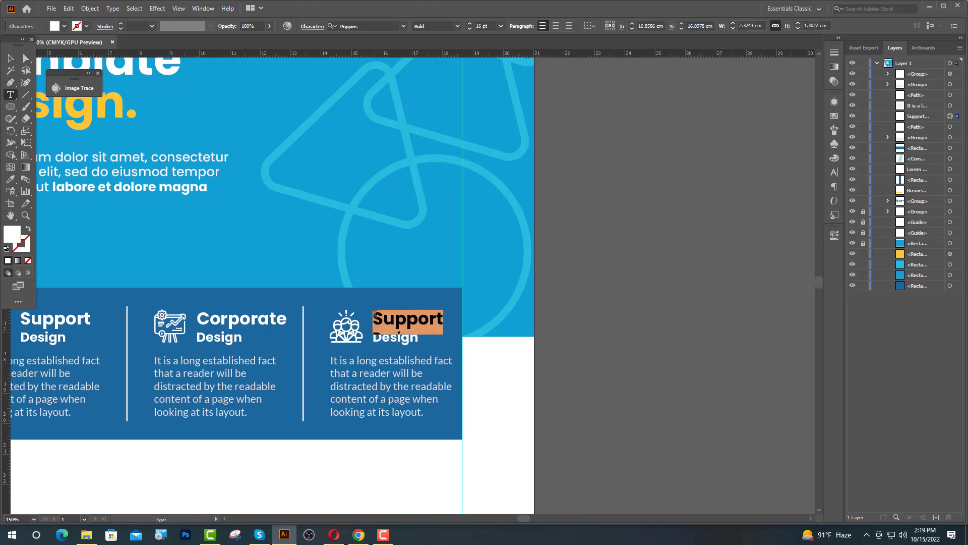
type("Off")
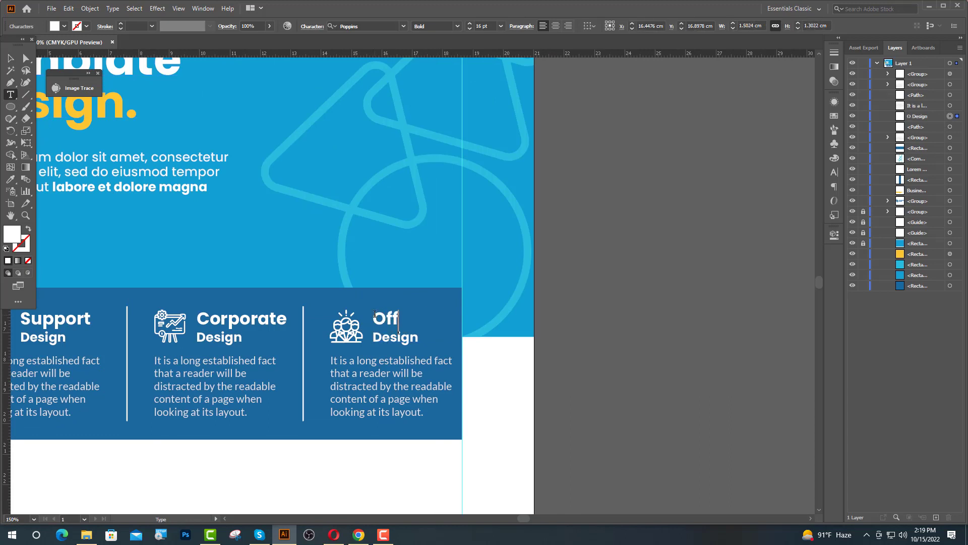
type("ice")
Select the three service columns and both dividers, then distribute them evenly by horizontal centre.
left_click(11, 60)
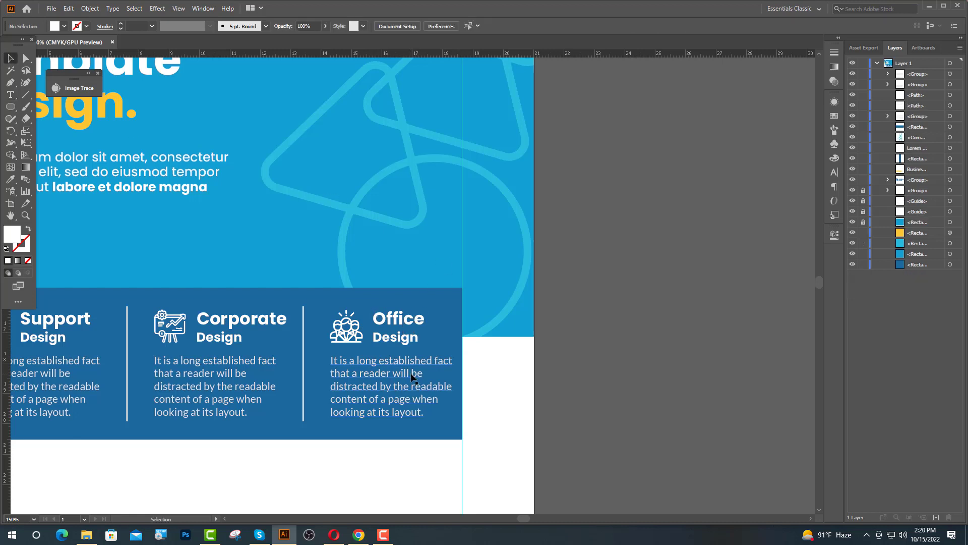
left_click(413, 375)
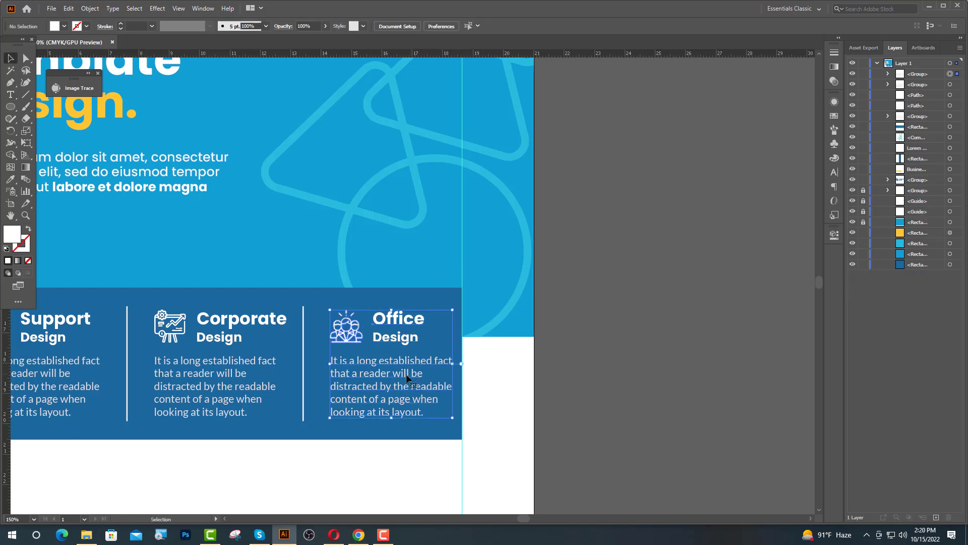
left_click(304, 369, "shift")
left_click(249, 365, "shift")
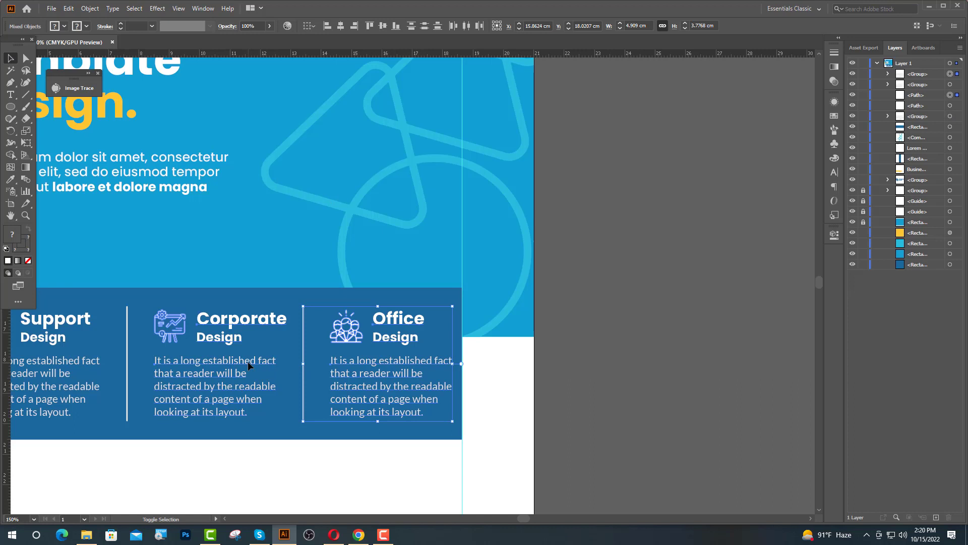
left_click(127, 366, "shift")
left_click(78, 365, "shift")
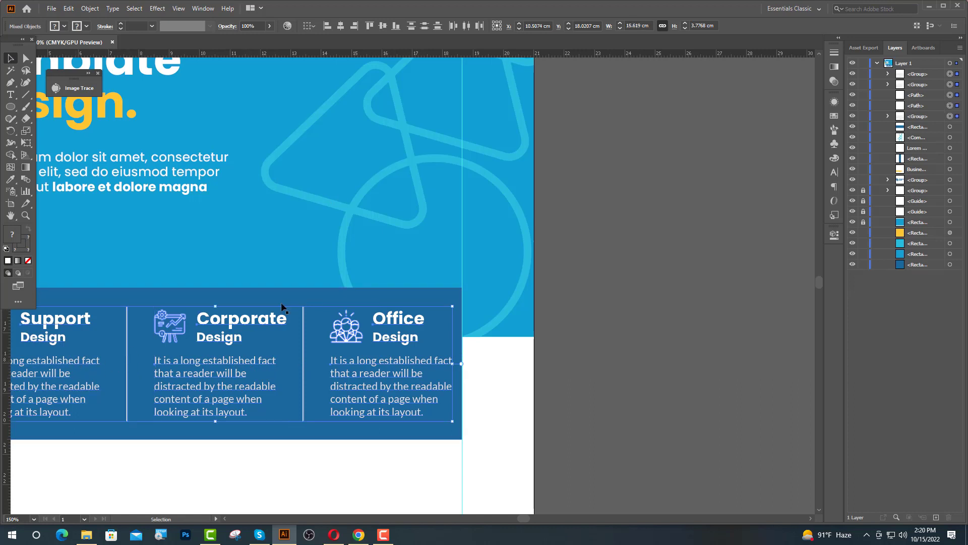
scroll(382, 324, "down", 1)
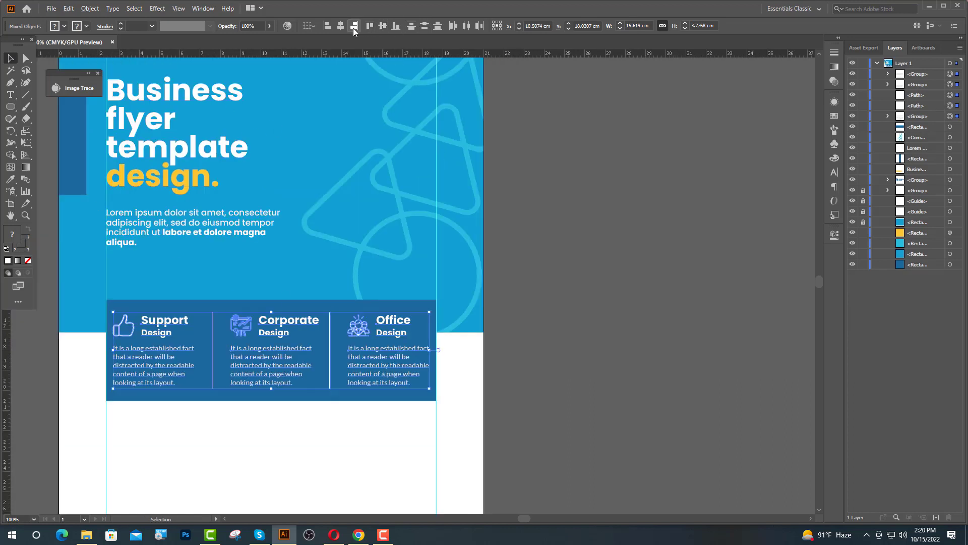
left_click(467, 26)
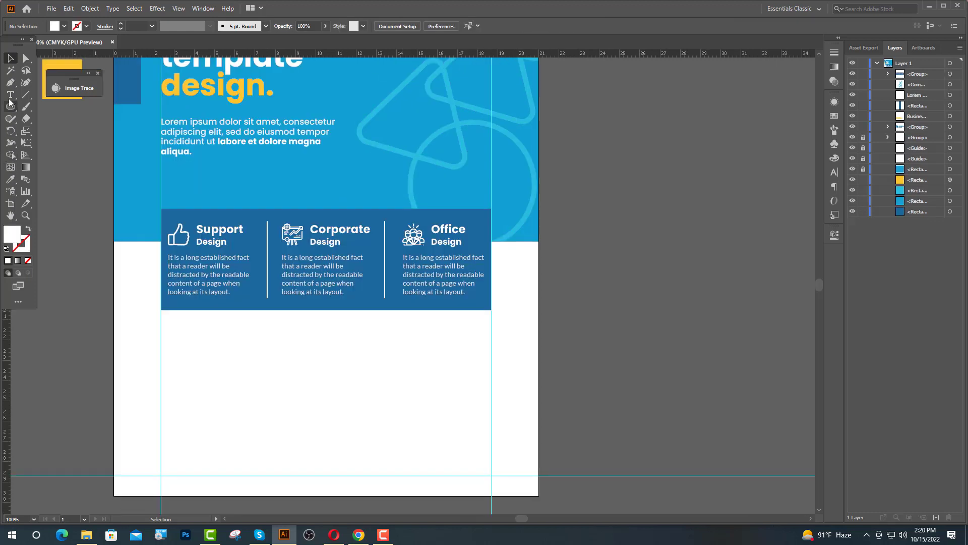
Add an 'About Us' heading below the service bar in the bar's dark blue.
left_click(10, 95)
left_click(154, 330)
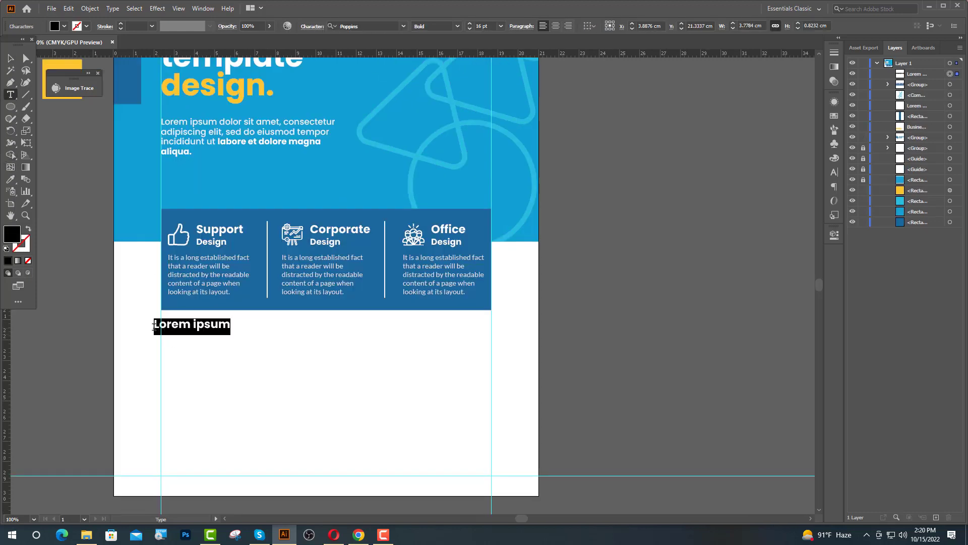
left_click(12, 179)
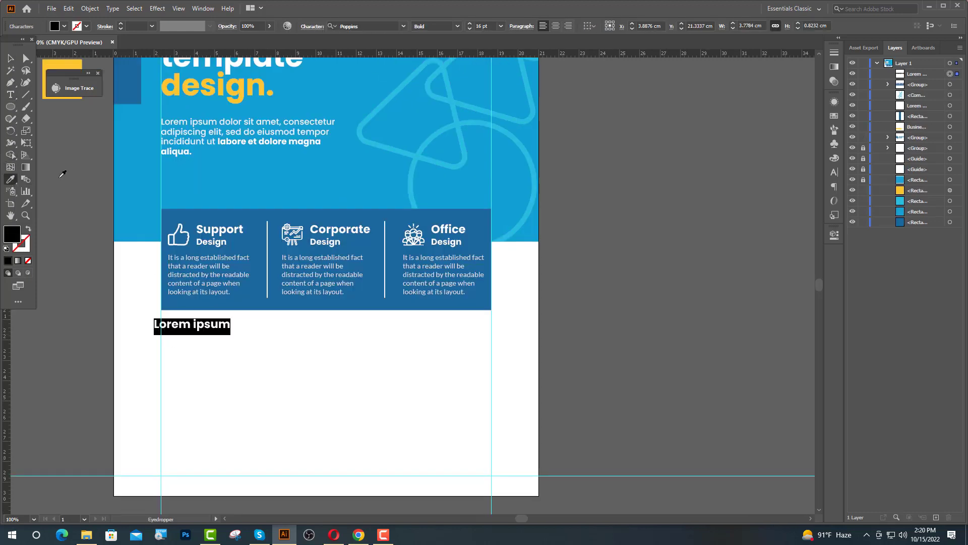
left_click(258, 216)
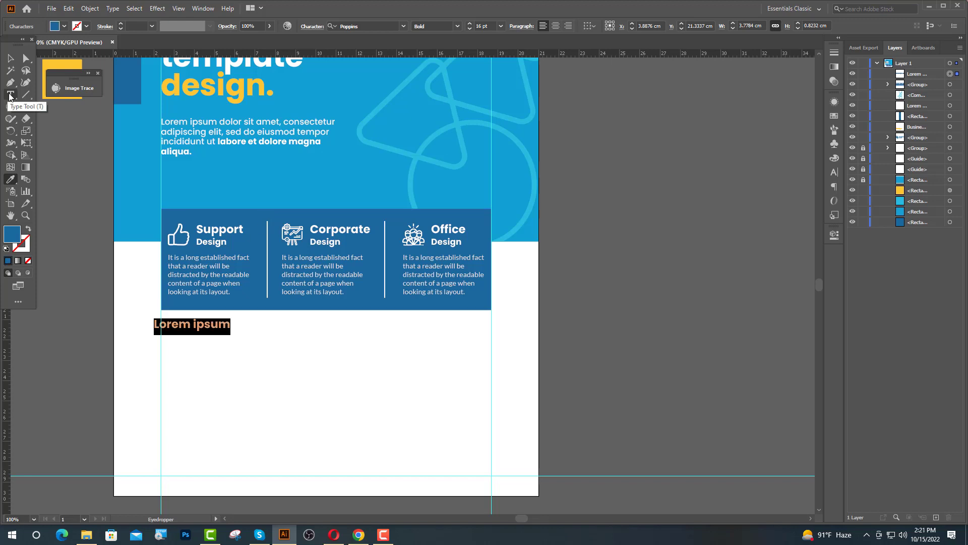
type("About")
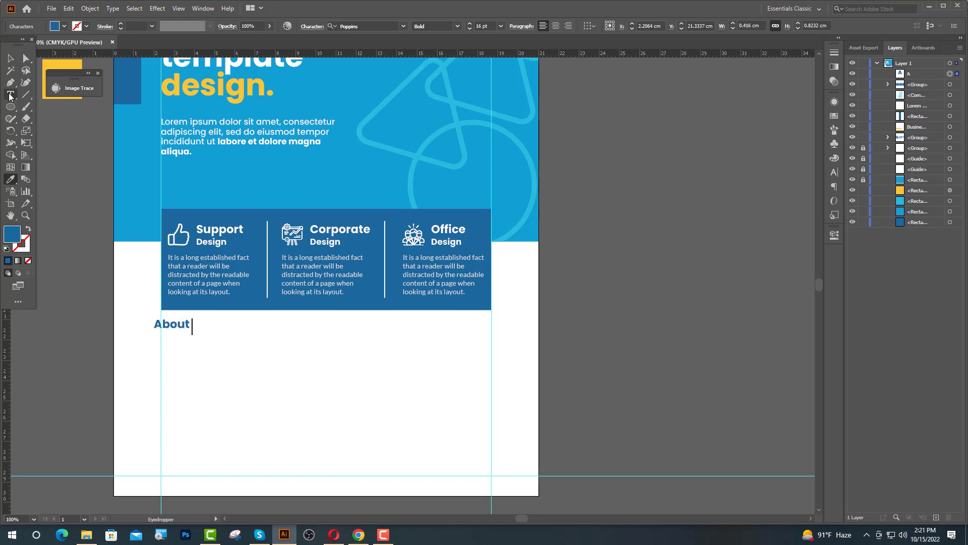
type(" us")
key("Escape")
key("ctrl+equal")
key("ctrl+equal")
key("ctrl+equal")
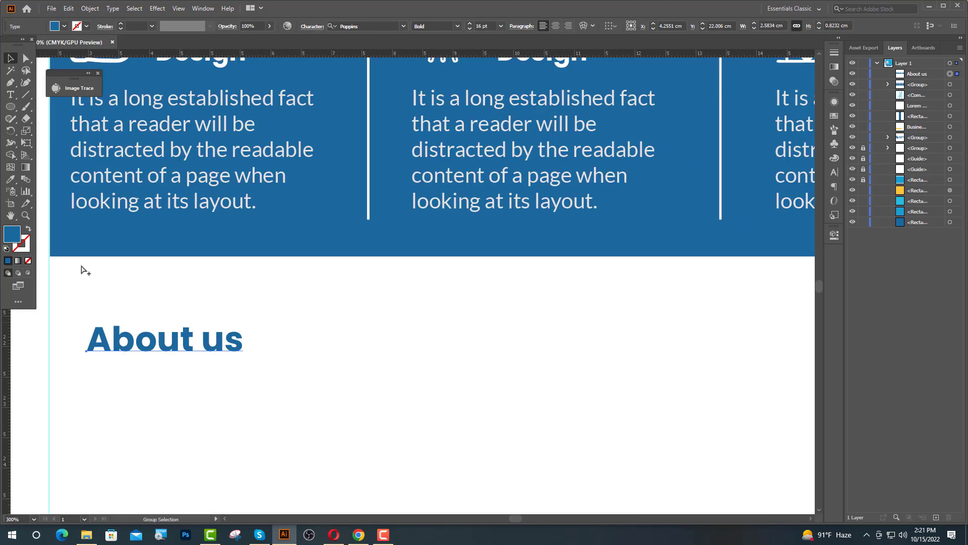
left_click_drag(203, 346, 224, 347)
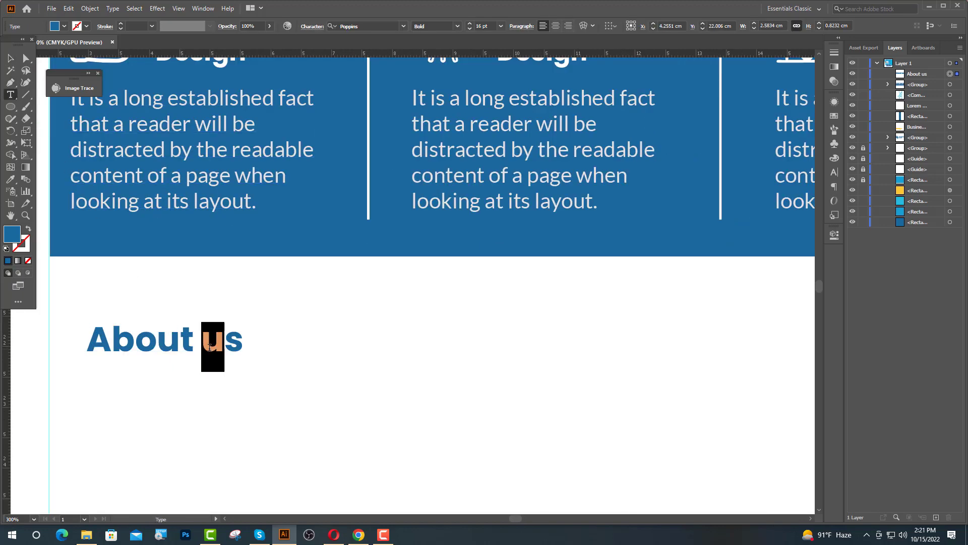
type("U")
Set the About Us heading to 24 pt.
left_click(16, 58)
key("ctrl+minus")
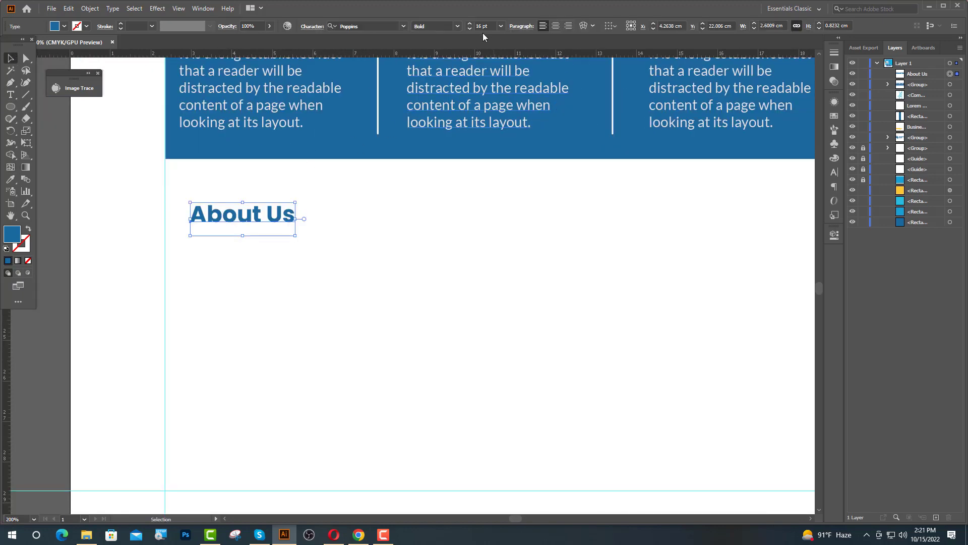
left_click_drag(480, 25, 473, 29)
type("24")
key("Return")
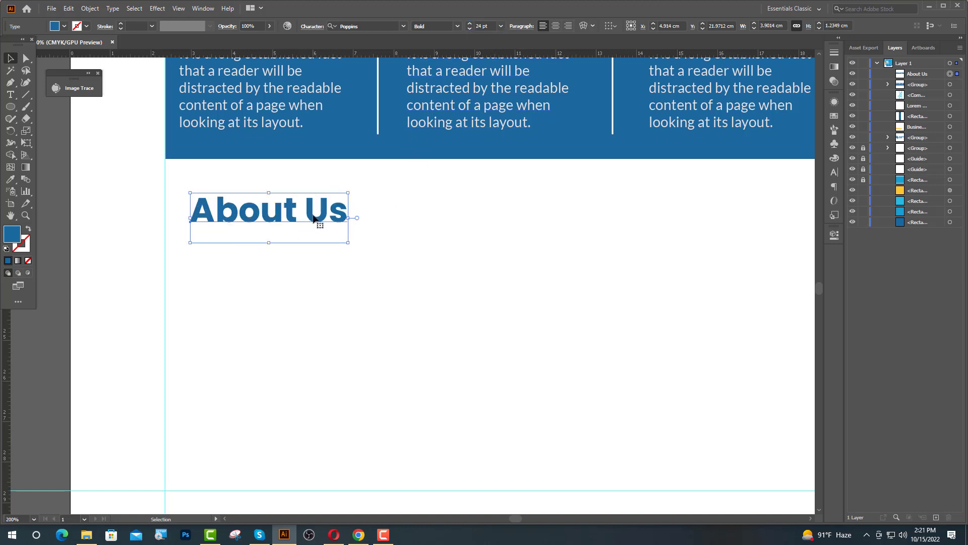
left_click(318, 220)
key("ctrl+minus")
Add a placeholder line under About Us in body text style with fill #232323.
left_click(11, 95)
left_click(163, 190)
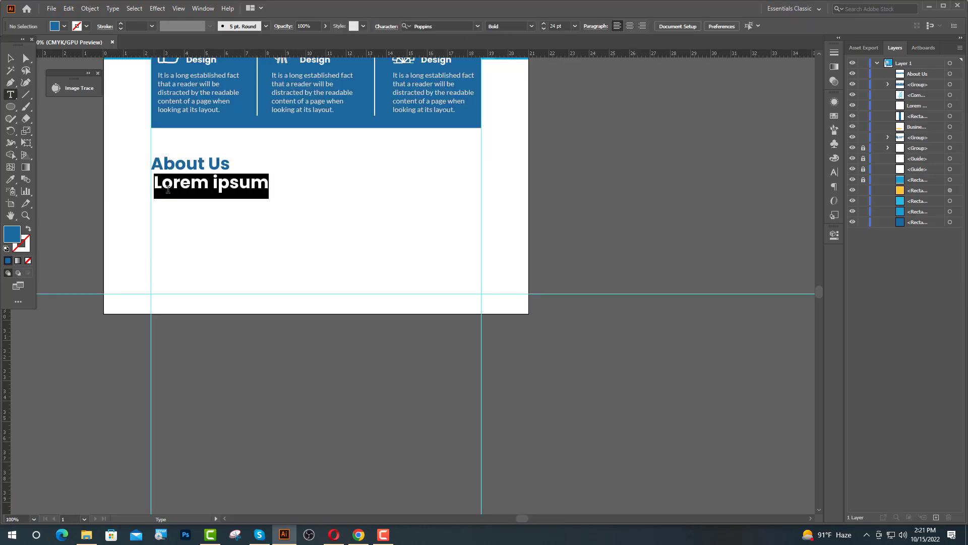
left_click(10, 179)
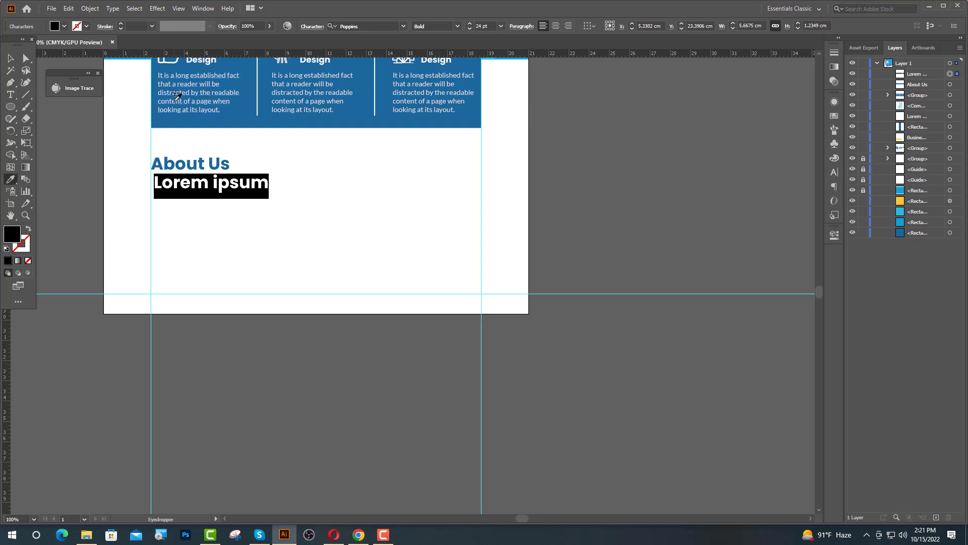
left_click(174, 98)
double_click(13, 233)
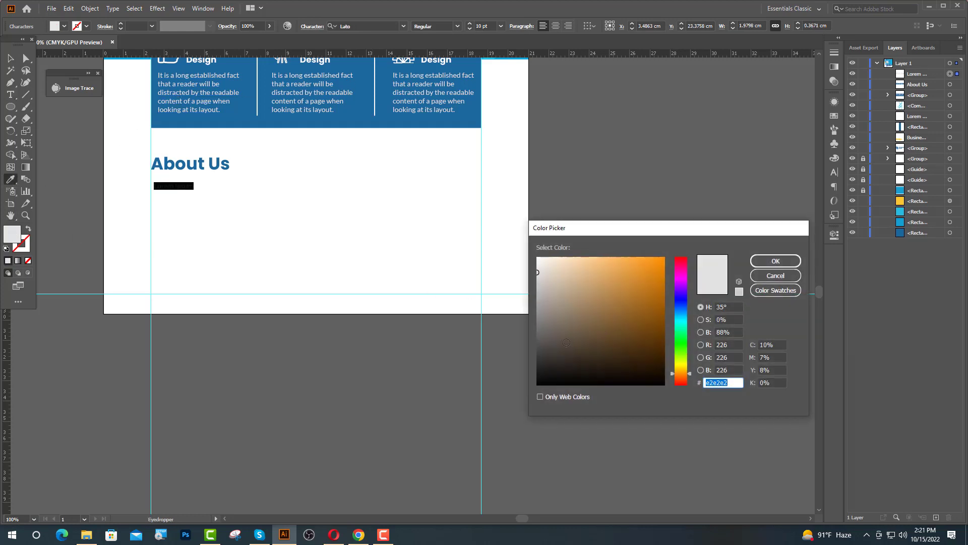
type("232323")
left_click(775, 261)
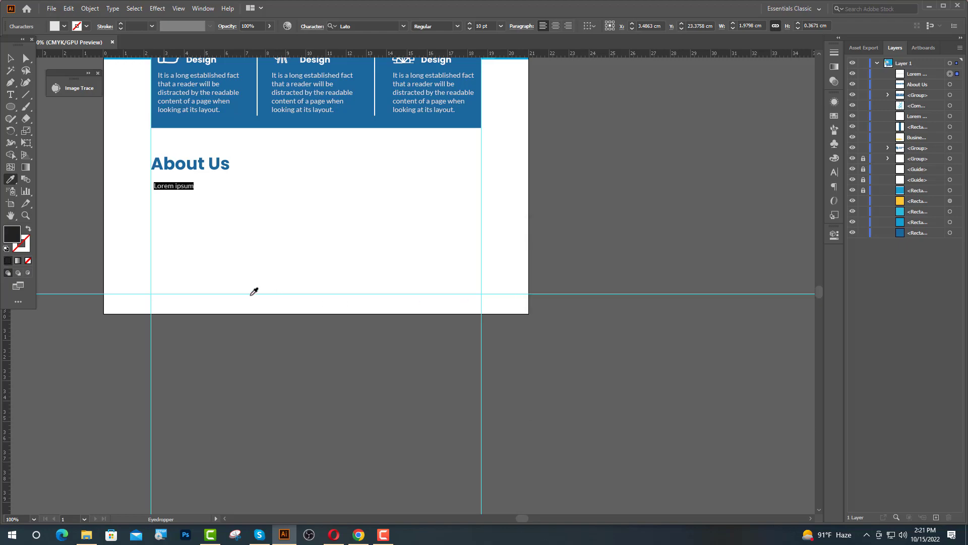
left_click(358, 534)
Select and copy the first two sentences of the standard Lorem ipsum passage on lipsum.com.
left_click(649, 162)
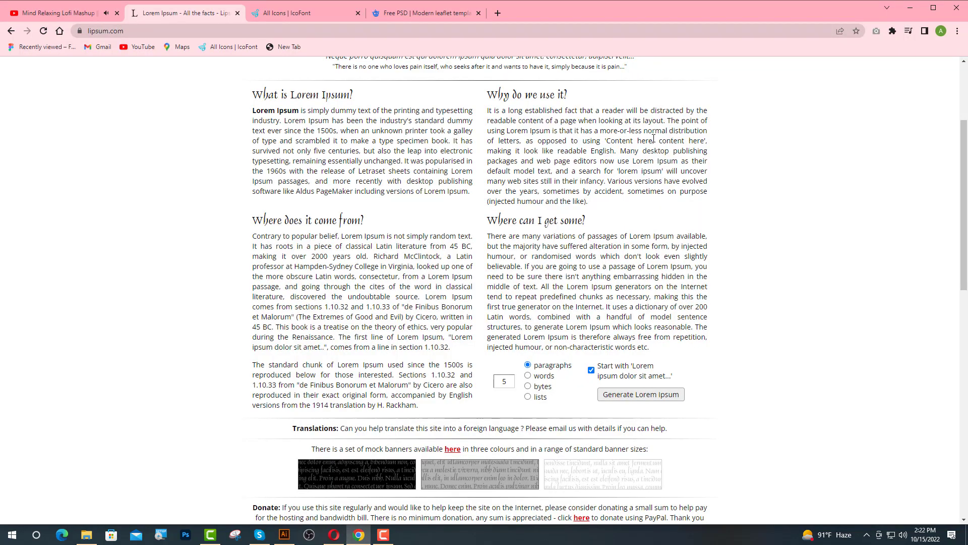
scroll(583, 368, "down", 5)
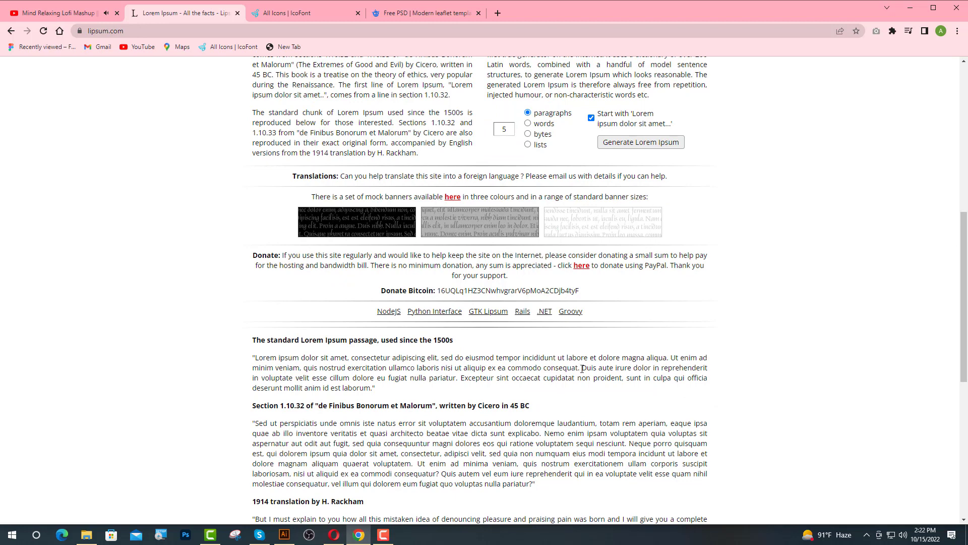
left_click_drag(582, 368, 255, 361)
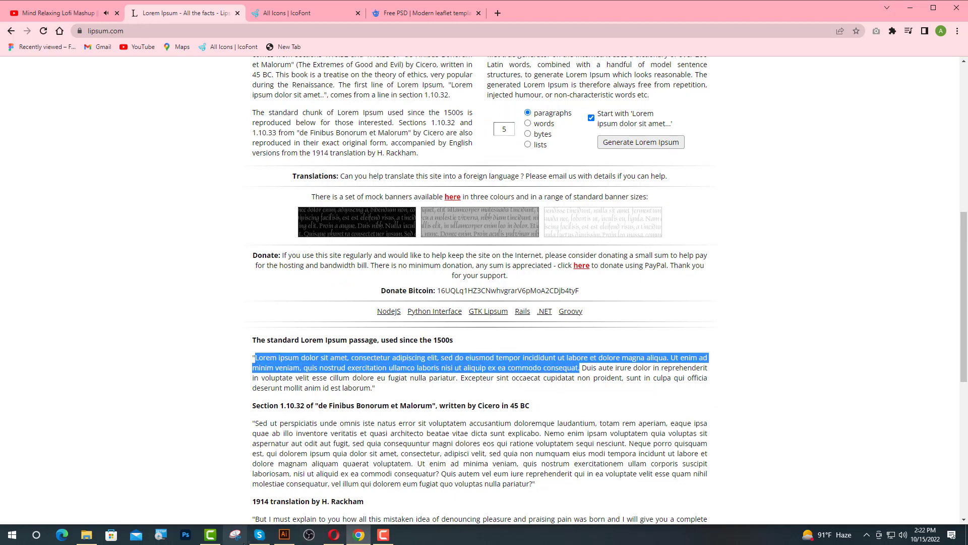
left_click(284, 535)
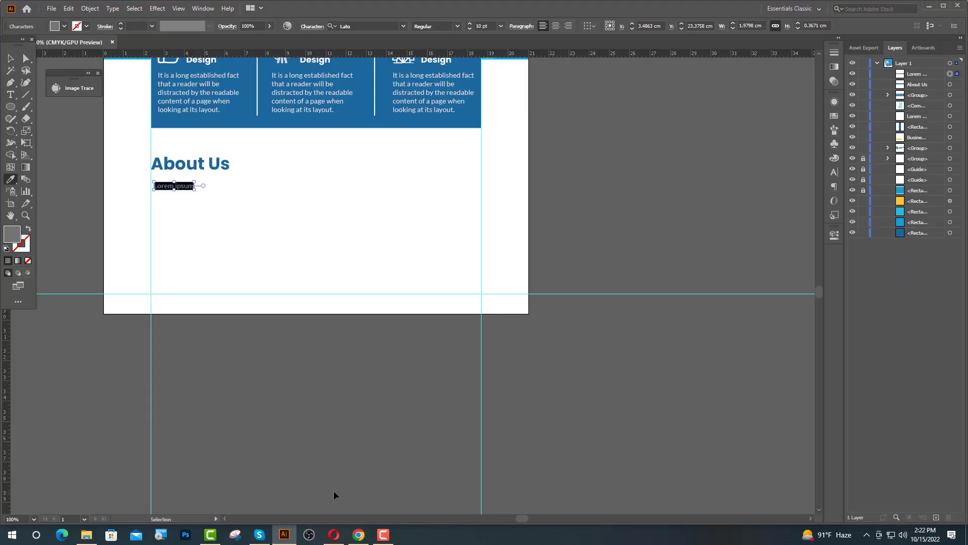
Paste the Lorem paragraph over the placeholder and break it into five lines at elit, dolore, nostrud and ex ea commodo.
key("ctrl+v")
scroll(304, 280, "up", 3)
scroll(305, 280, "up", 2)
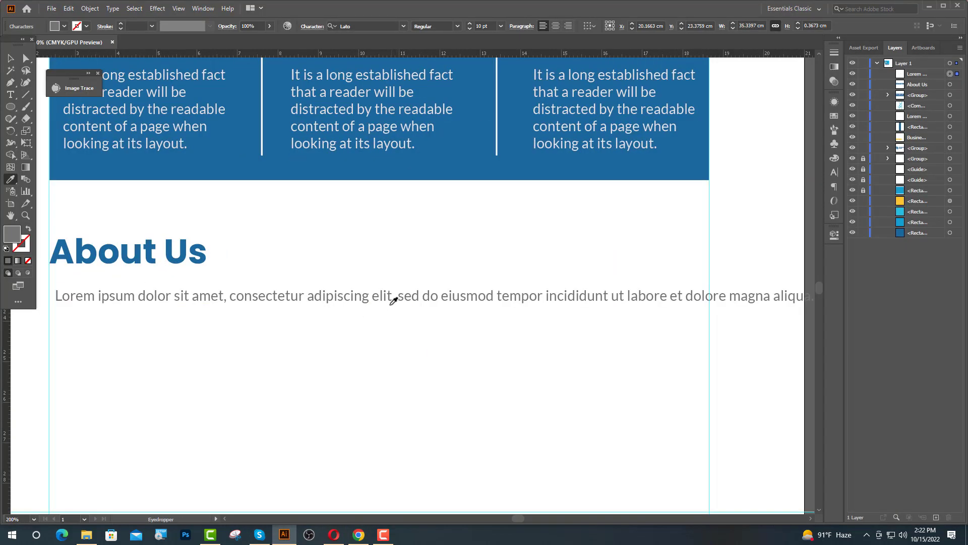
key("t")
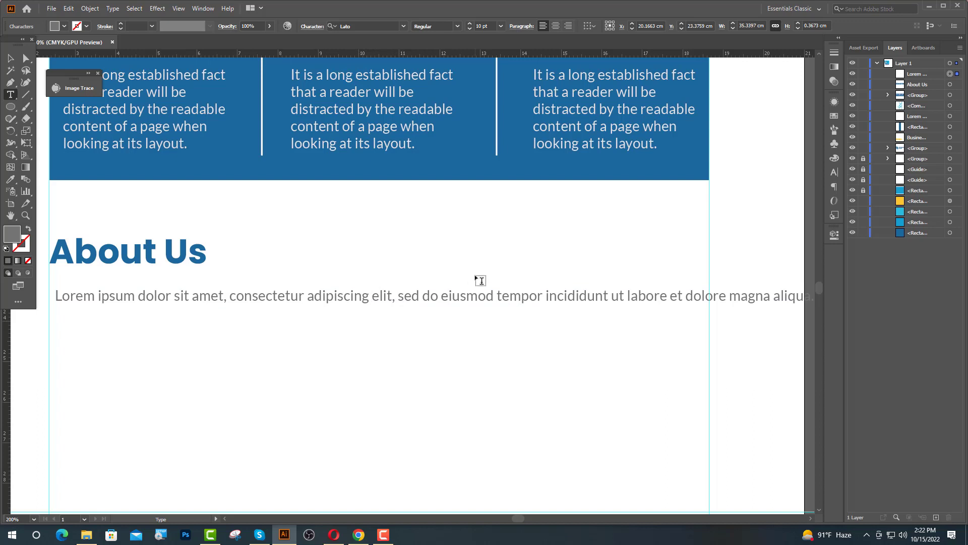
key("BackSpace")
key("Return")
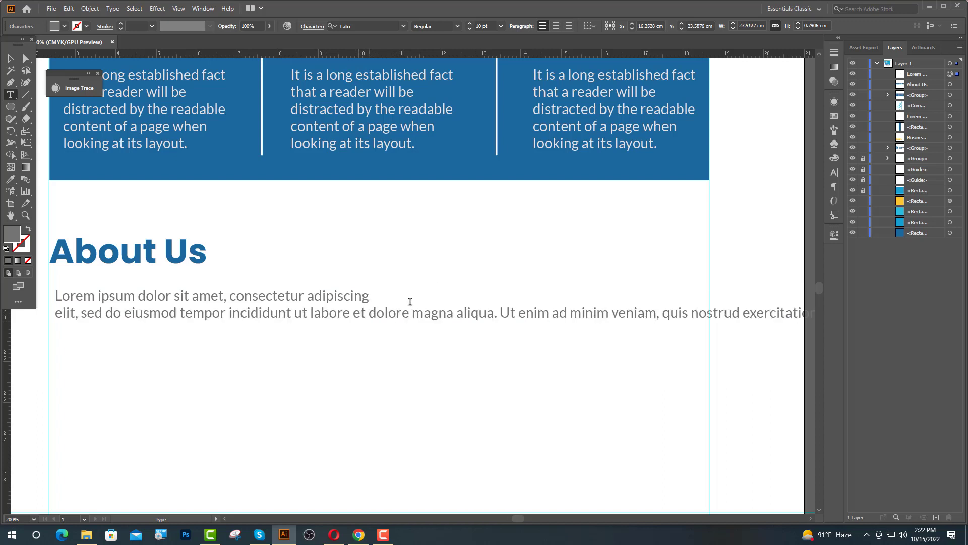
key("BackSpace")
key("Return")
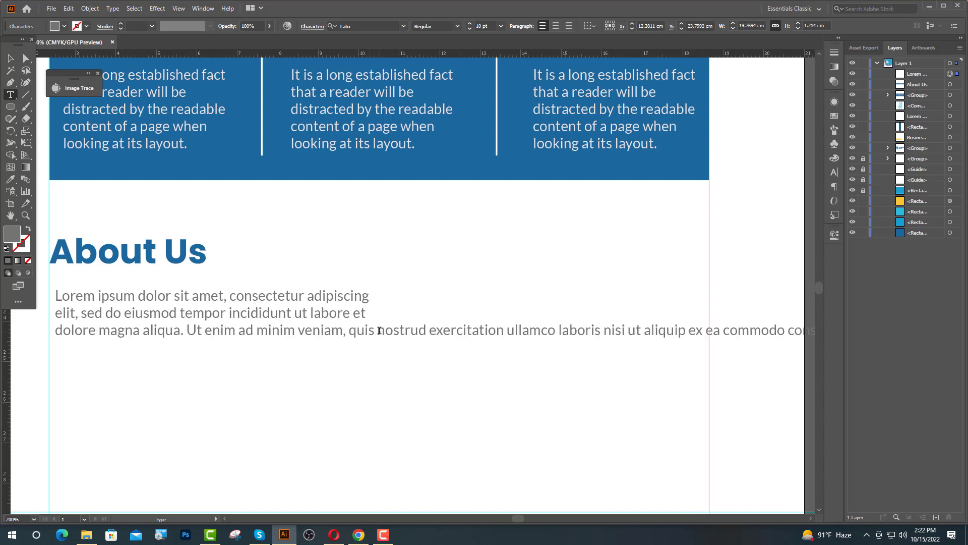
key("BackSpace")
key("Return")
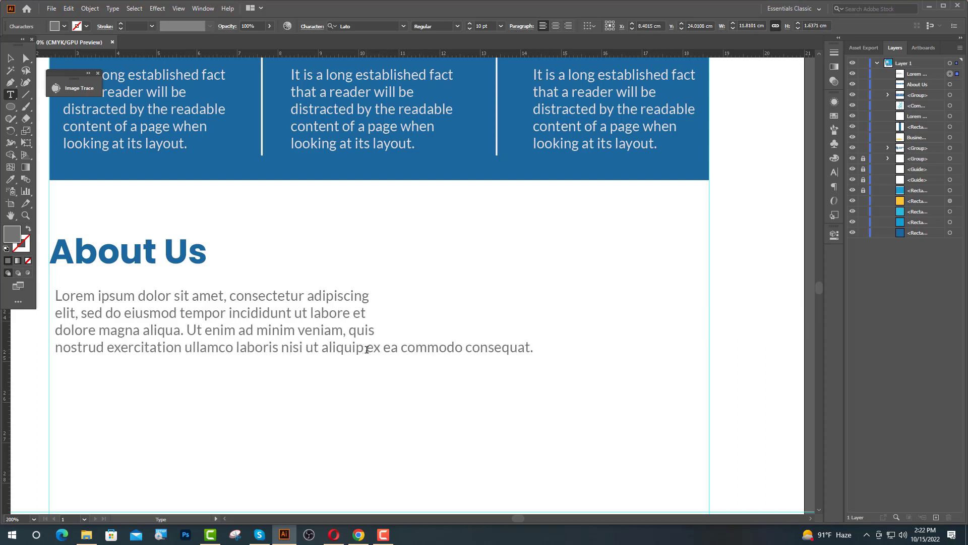
key("BackSpace")
key("Return")
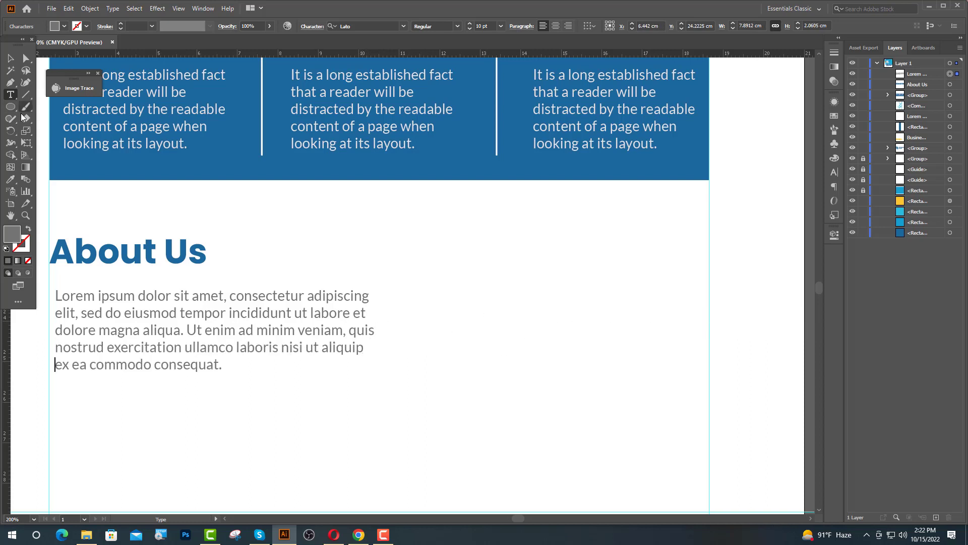
Left-align the paragraph to the About Us heading as key object and nudge it just below the heading.
left_click(10, 59)
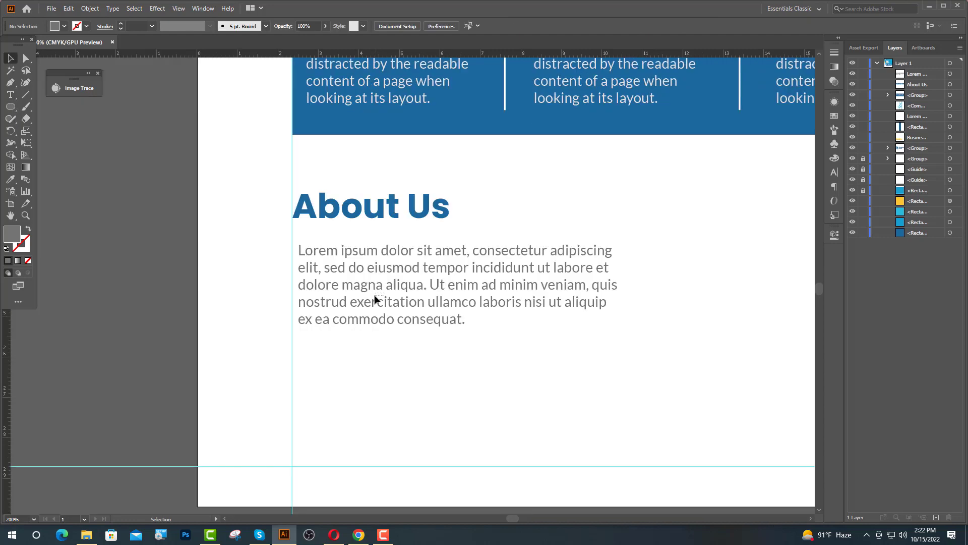
left_click(368, 294)
left_click_drag(368, 287, 362, 287)
left_click(333, 216, "shift")
left_click(330, 217)
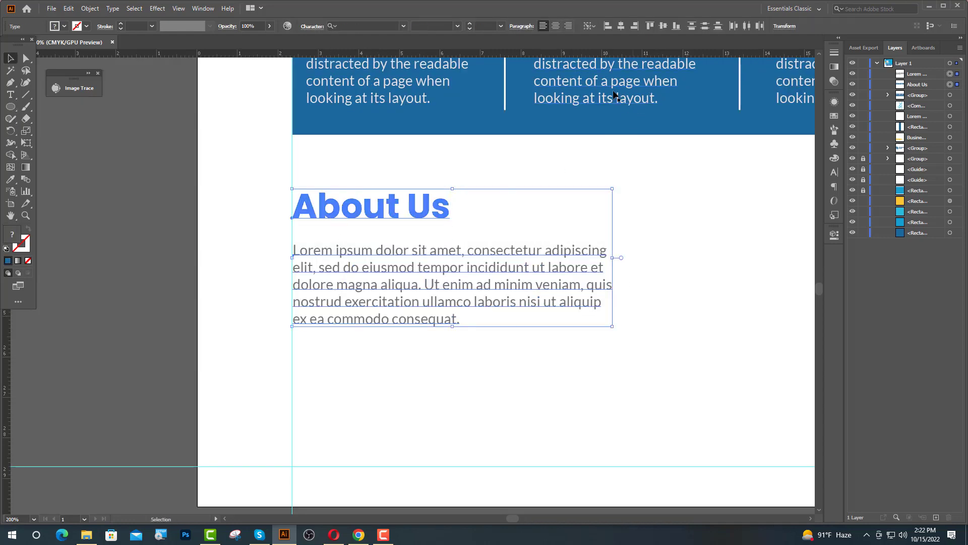
left_click(607, 27)
left_click(555, 171)
left_click(442, 320)
key("shift+Up")
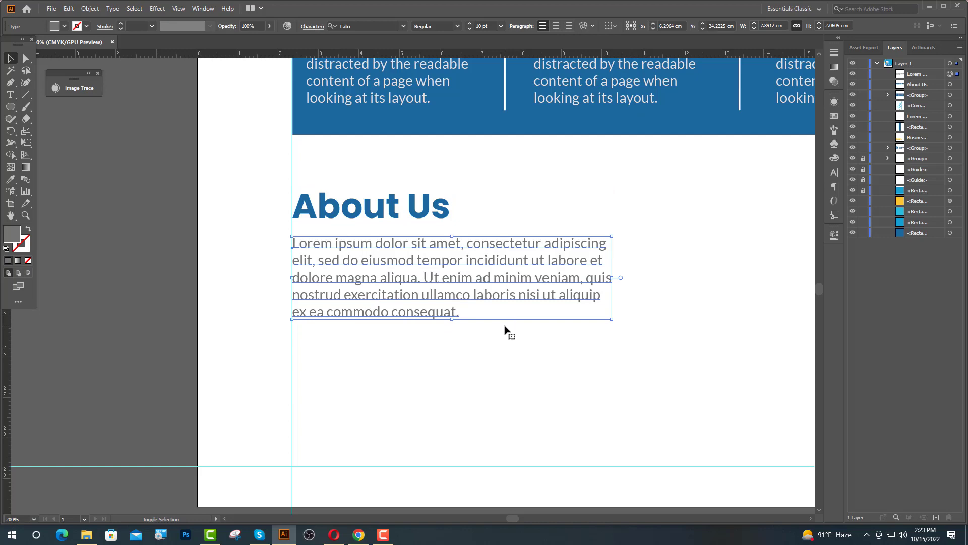
key("shift+Up")
key("shift+Up")
key("shift+Up")
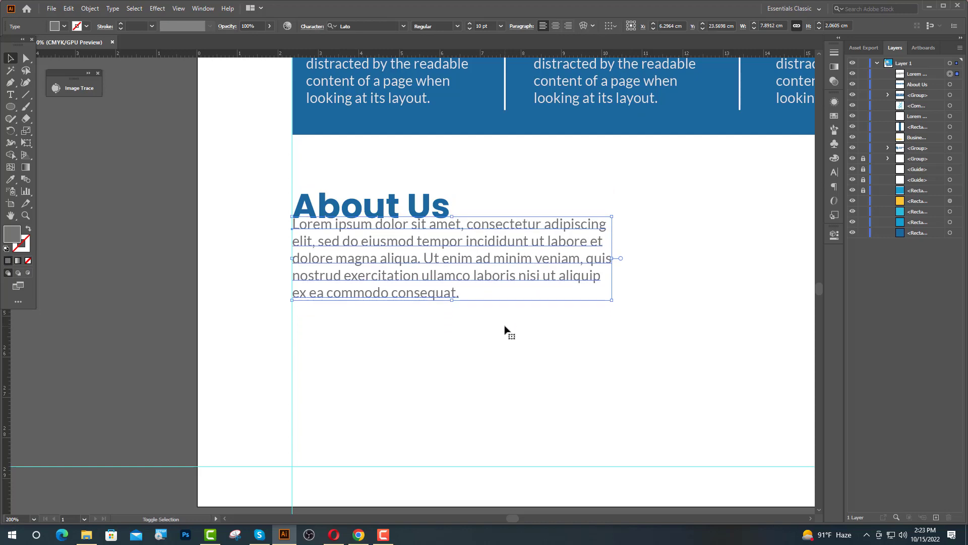
key("shift+Down")
key("shift+Down")
key("shift+Down")
key("shift+Down")
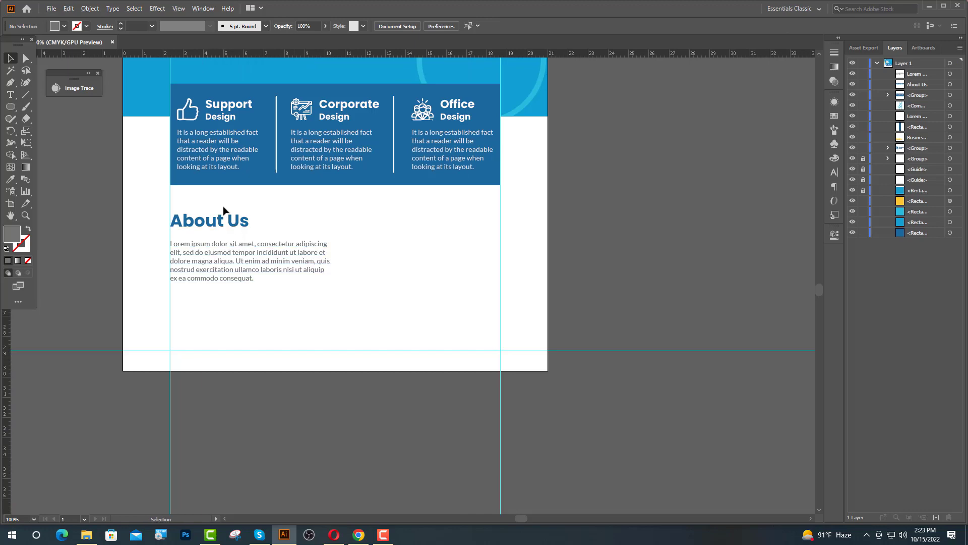
left_click_drag(223, 206, 424, 271)
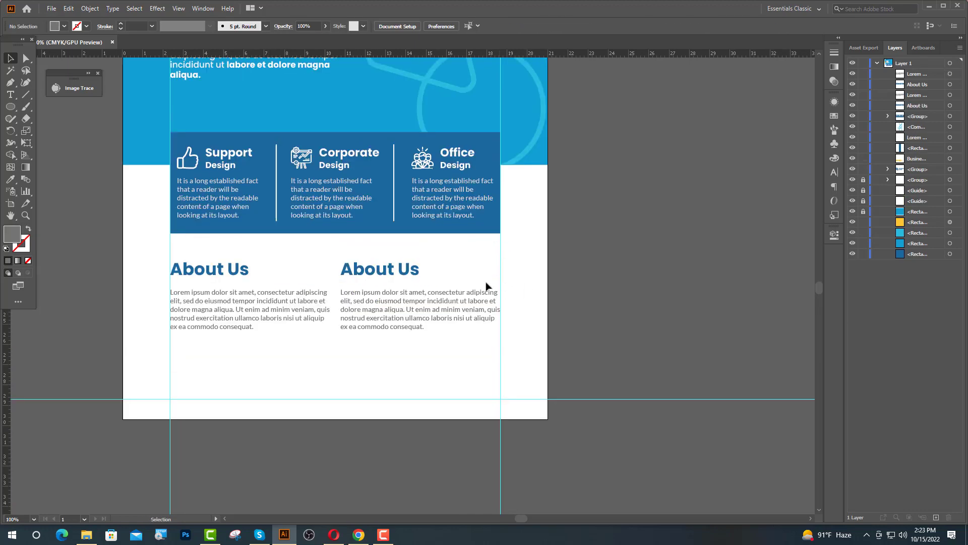
Retype the duplicated heading as 'Why Choose Us!'.
scroll(427, 276, "up", 1)
double_click(405, 271)
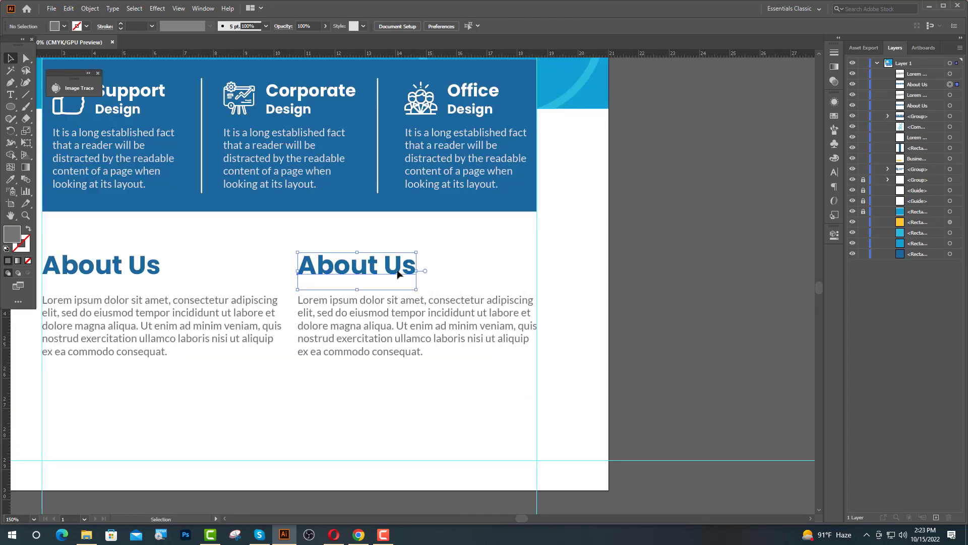
left_click_drag(413, 267, 301, 271)
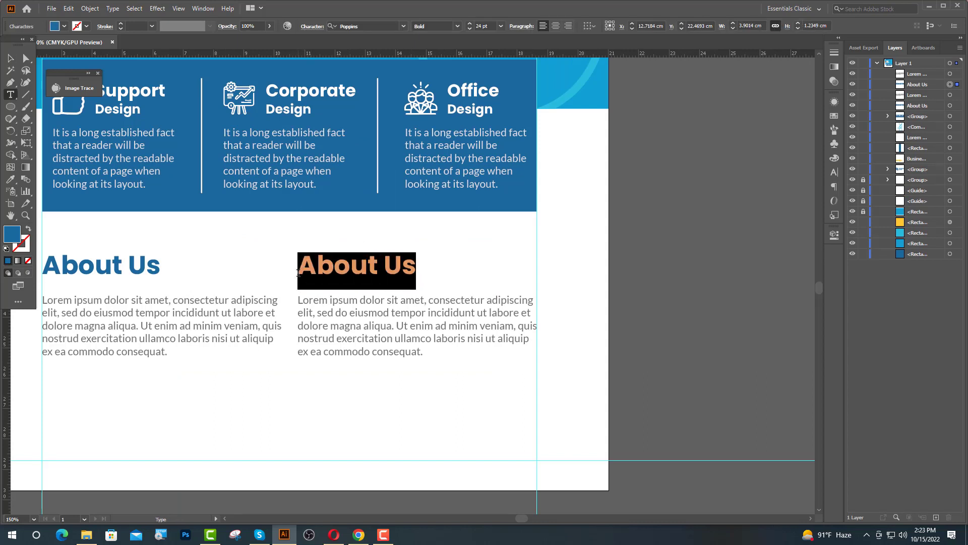
type("Wh")
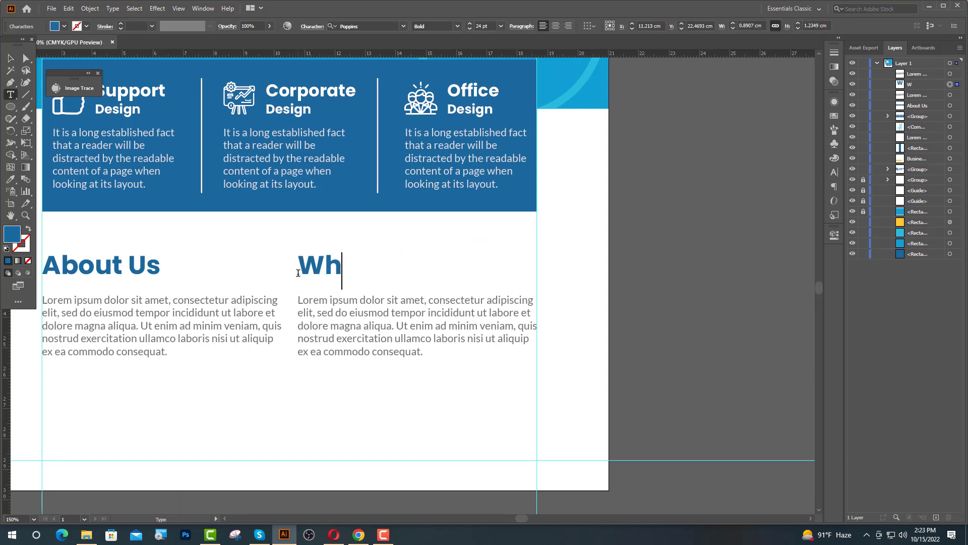
type("y Choose Us")
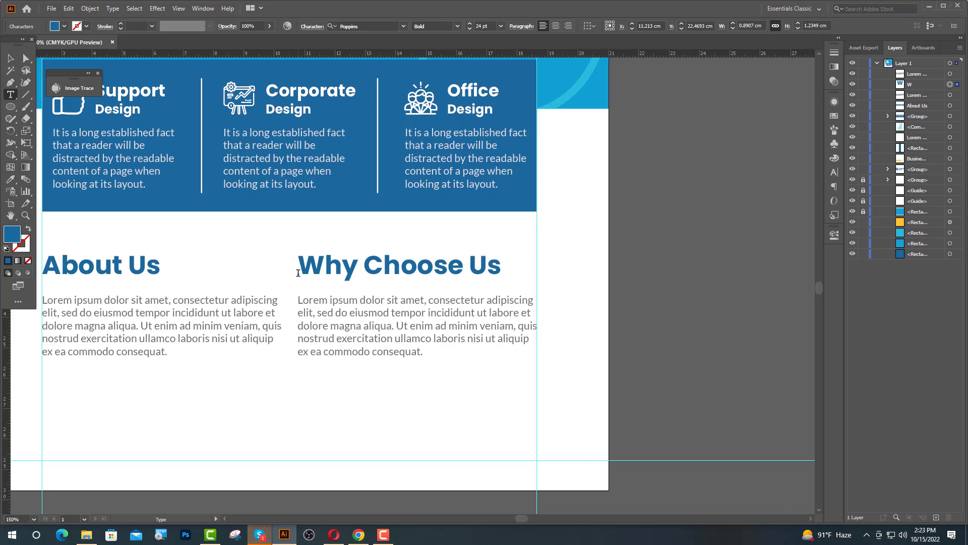
type("!")
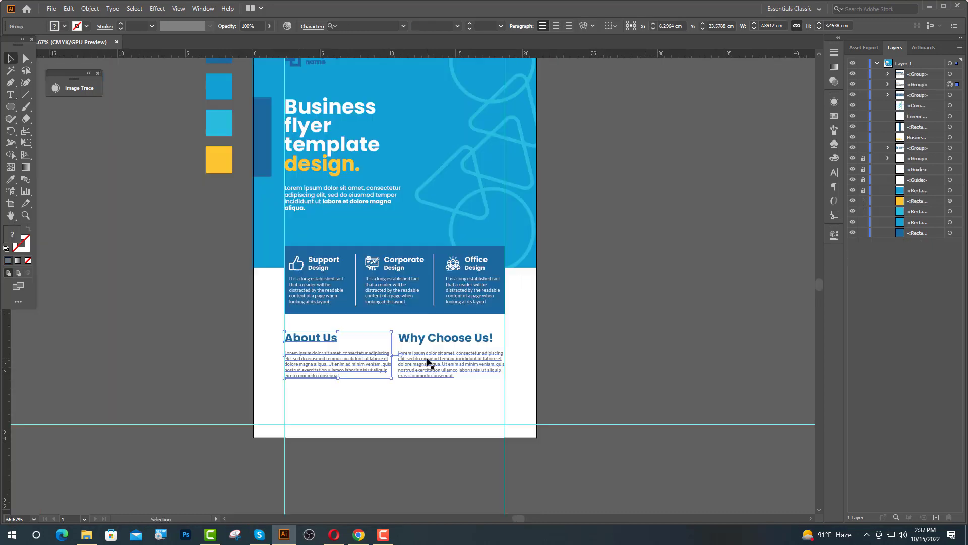
Nudge both text columns so they sit just below the blue service bar.
left_click(426, 362, "shift")
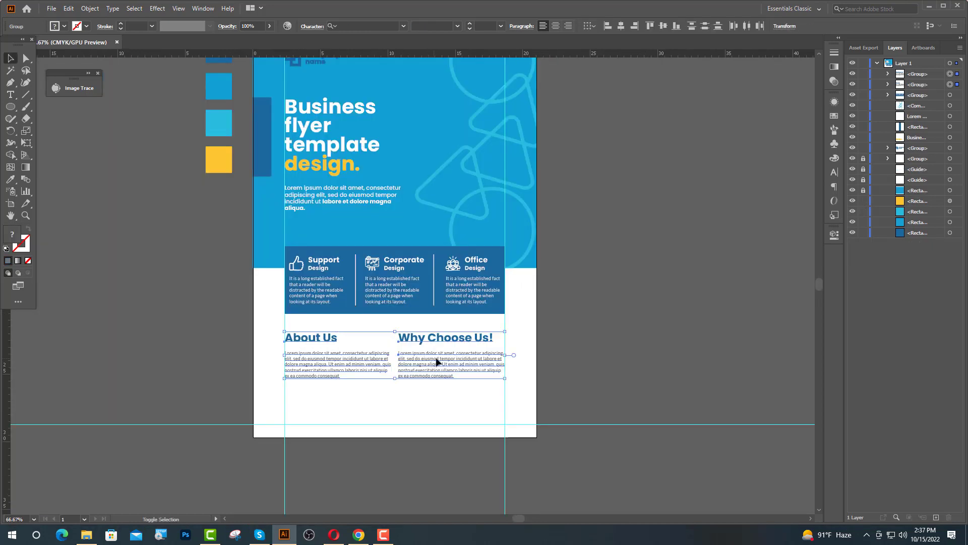
scroll(371, 341, "up", 2)
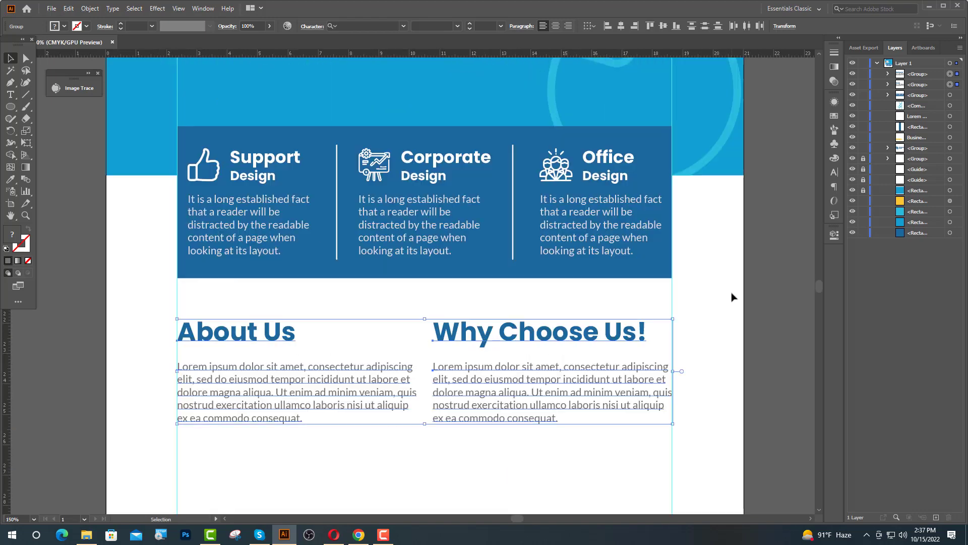
key("Up")
key("Up")
key("Up")
key("Up")
key("Up")
key("Up")
key("Up")
key("Up")
key("Up")
key("Up")
key("Up")
key("Up")
key("Up")
key("Up")
key("Up")
key("Up")
key("Up")
key("Up")
key("Up")
key("Up")
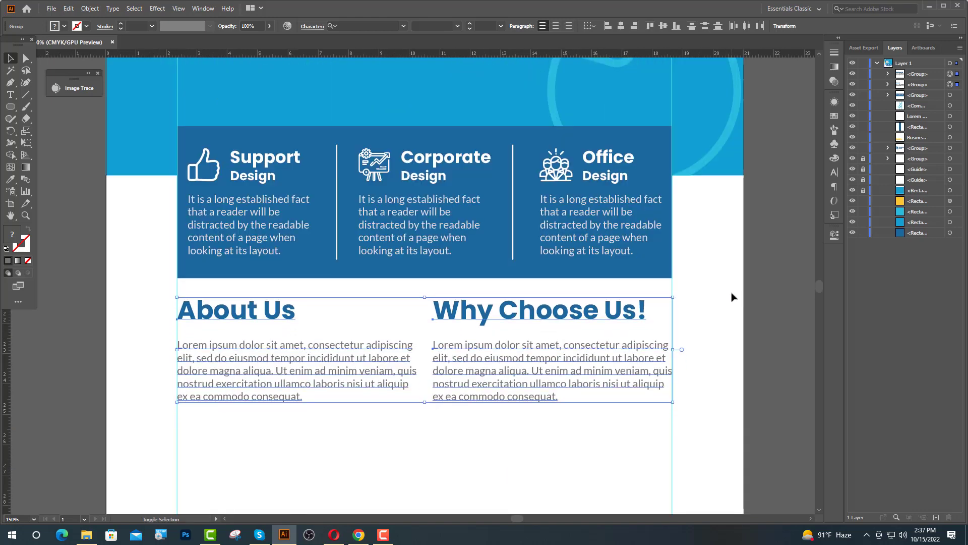
key("Down")
key("Down")
key("Down")
key("Down")
key("Down")
key("Down")
key("Down")
key("Down")
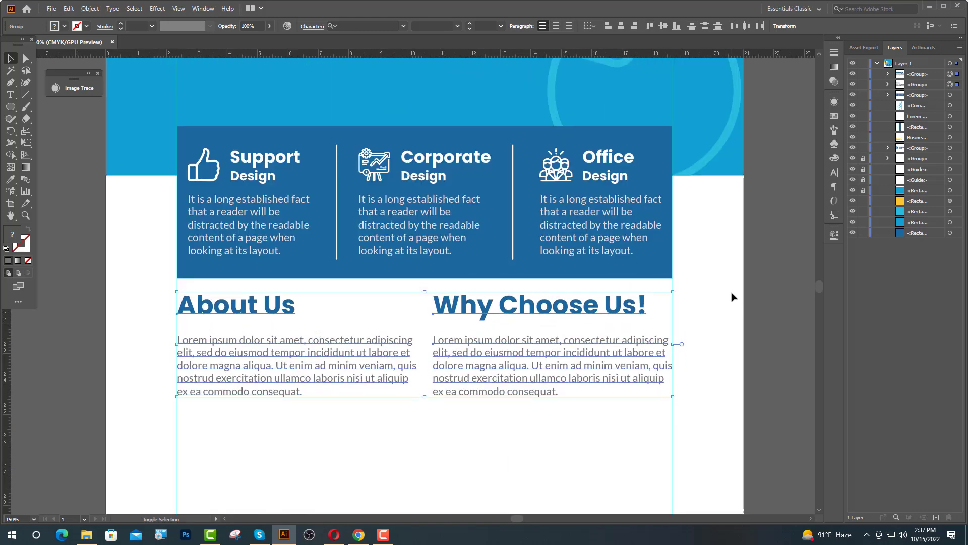
key("Down")
key("Down")
key("ctrl+minus")
key("Down")
key("Down")
key("Down")
key("Down")
key("Down")
key("Down")
key("Down")
key("Down")
key("Down")
key("Down")
key("Down")
key("Down")
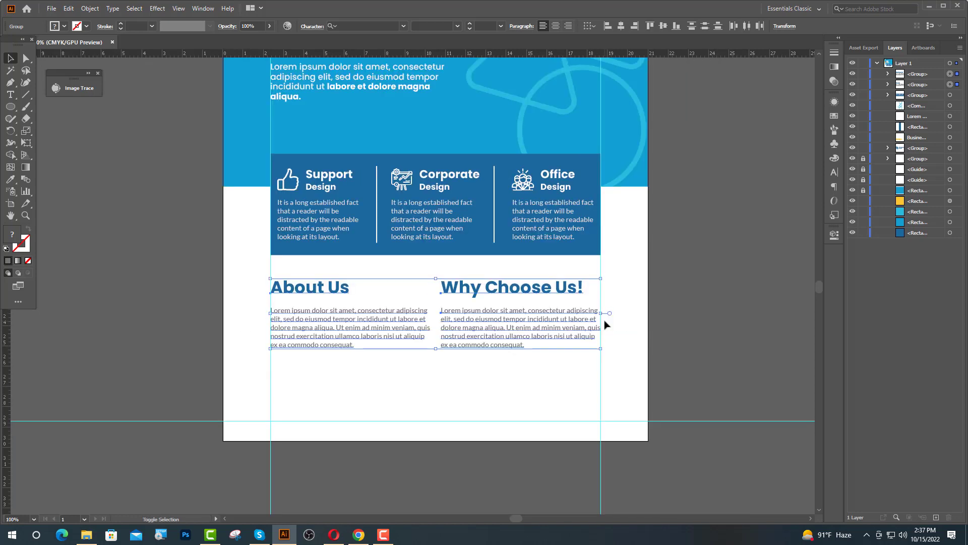
left_click(651, 290)
scroll(632, 335, "down", 3)
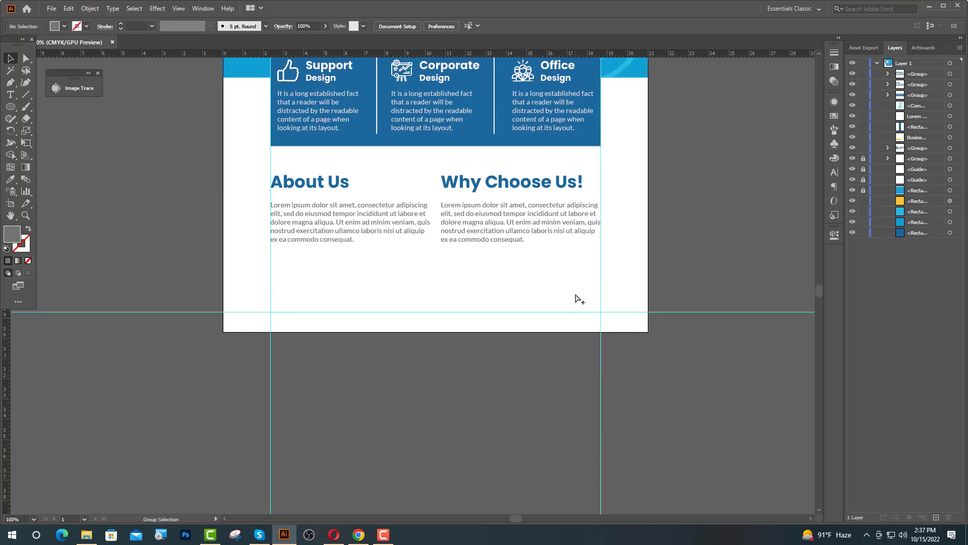
Draw a horizontal divider between the left and right guides with a stroke in the banner's blue.
scroll(576, 294, "up", 1)
left_click(11, 83)
left_click(119, 252)
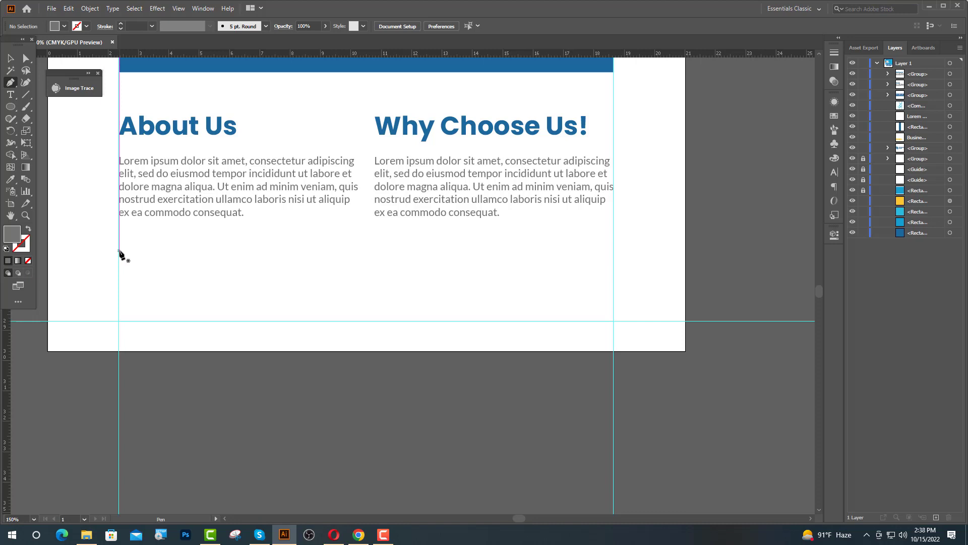
left_click(613, 251)
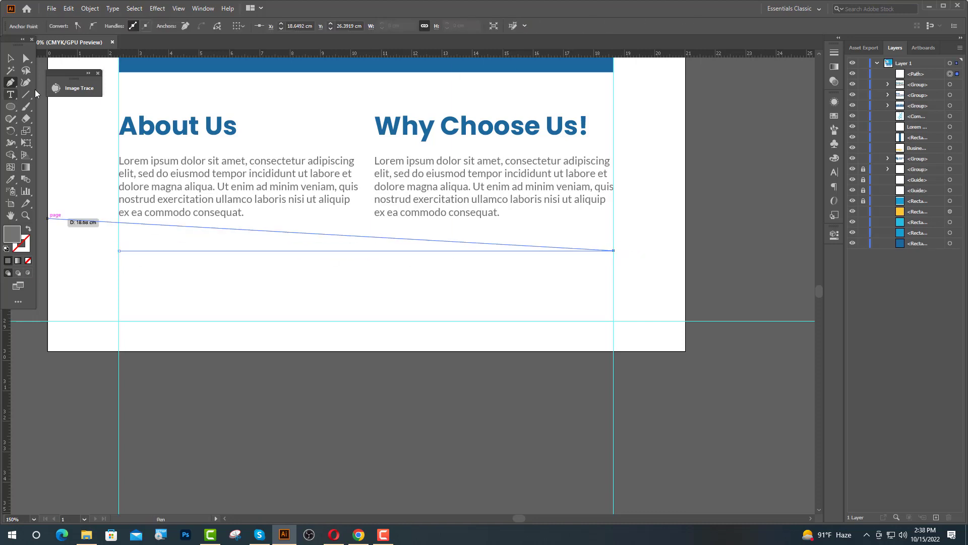
left_click(10, 179)
left_click(224, 62)
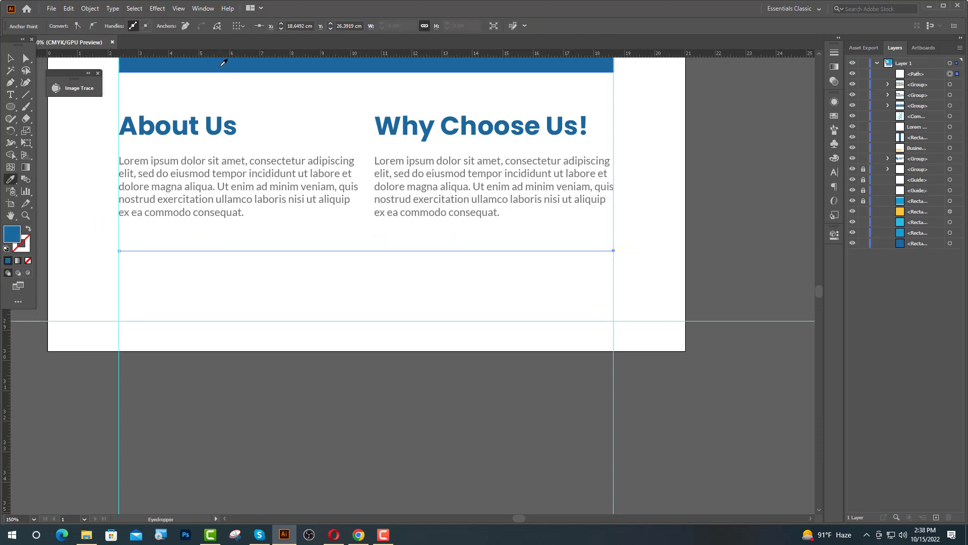
key("v")
left_click(27, 230)
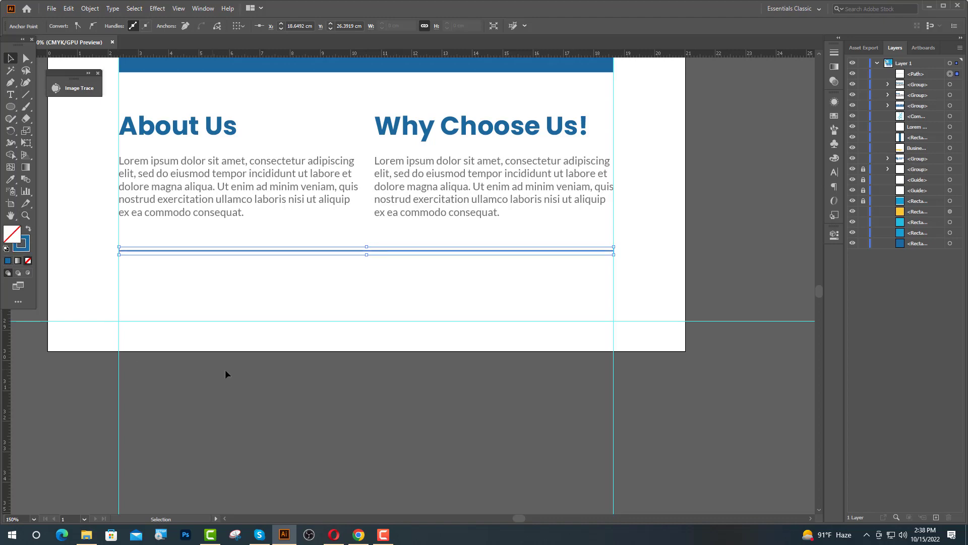
left_click(225, 369)
scroll(225, 369, "down", 2)
Place a new text box below the divider and bring up the IcoFont page in the browser.
left_click_drag(10, 95, 41, 95)
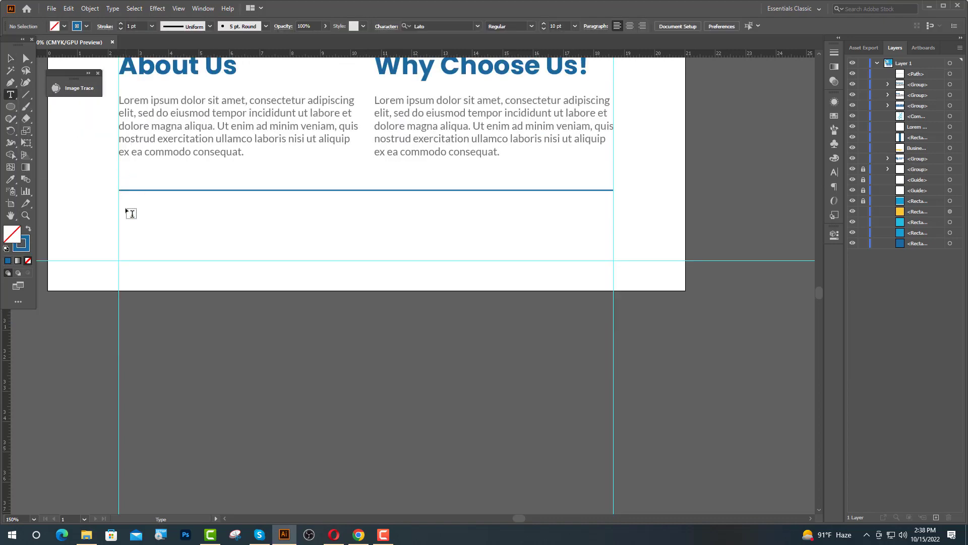
left_click(126, 207)
left_click(358, 534)
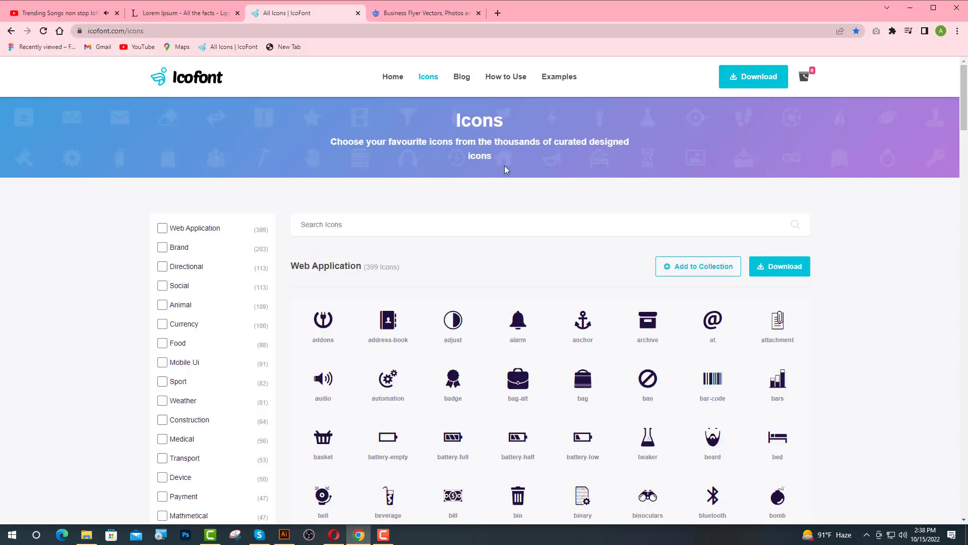
Search IcoFont for 'call' and open the ui-call icon's details.
left_click(314, 225)
type("call")
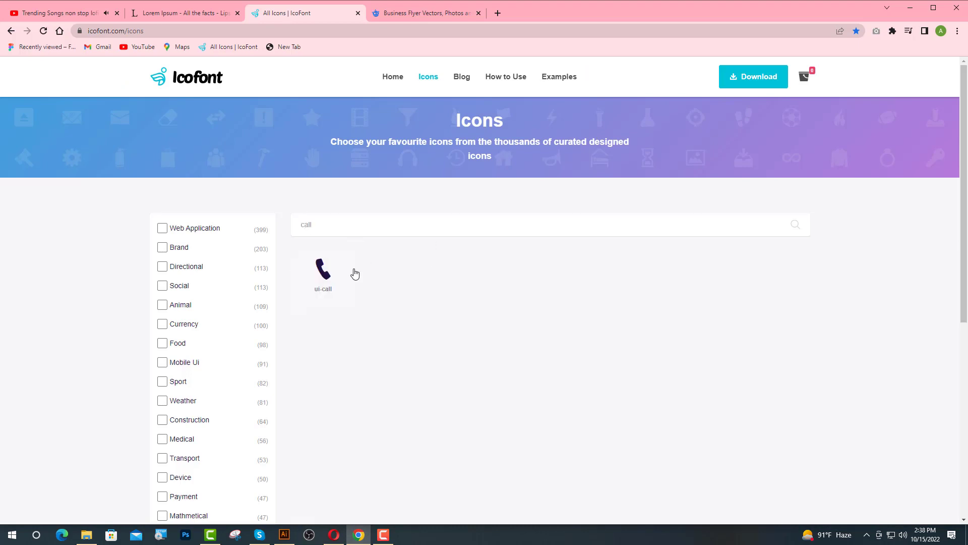
left_click(323, 274)
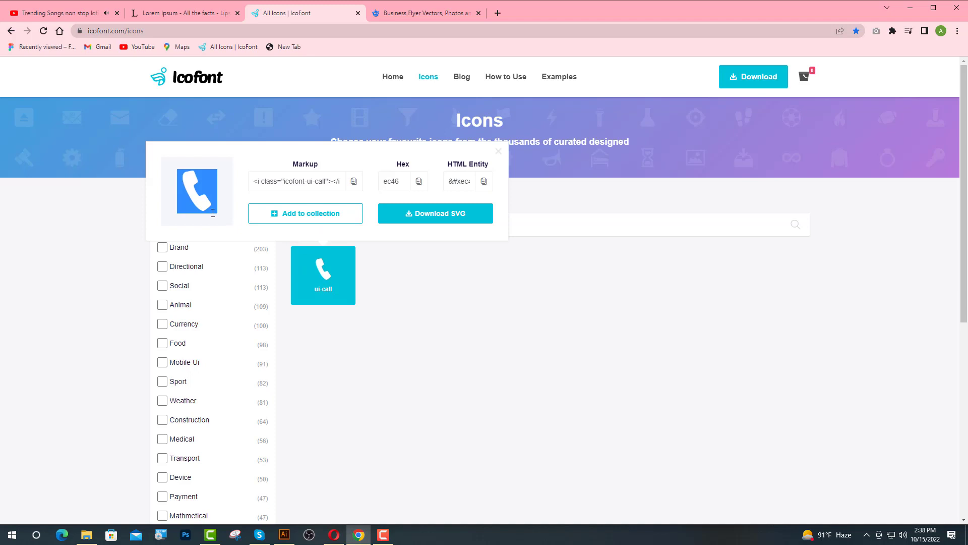
left_click(284, 534)
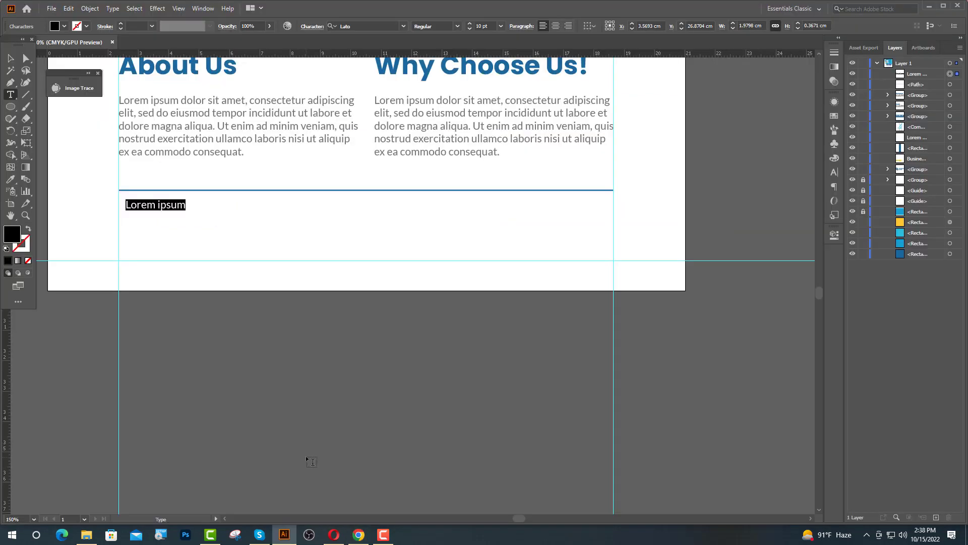
Paste the phone glyph over the placeholder and set it to 16 pt in the icofont font.
key("ctrl+v")
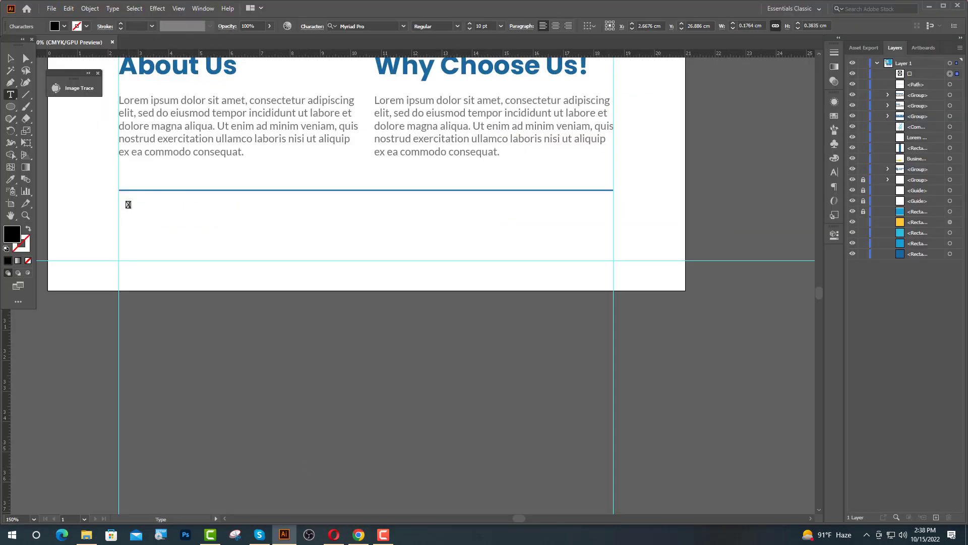
scroll(122, 206, "up", 1)
left_click_drag(132, 204, 120, 207)
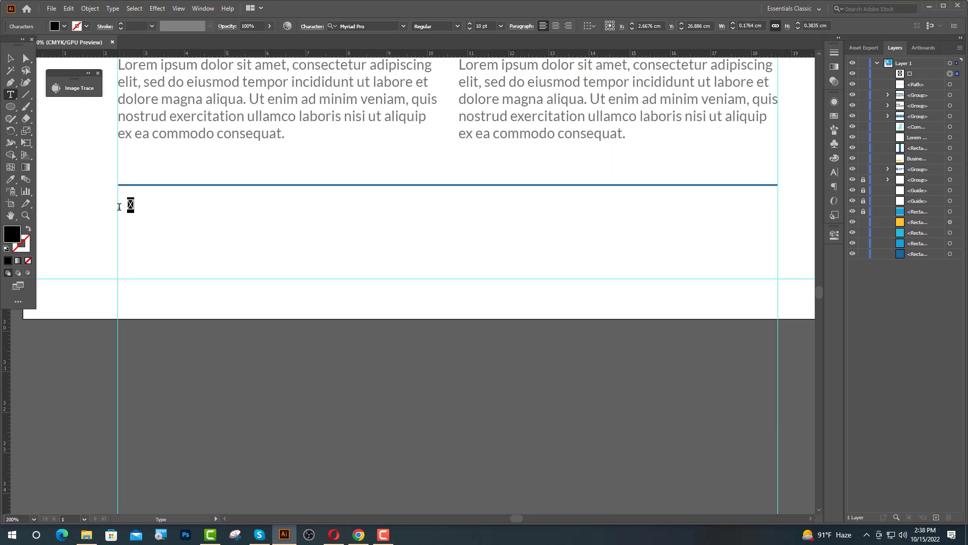
type("16")
key("Return")
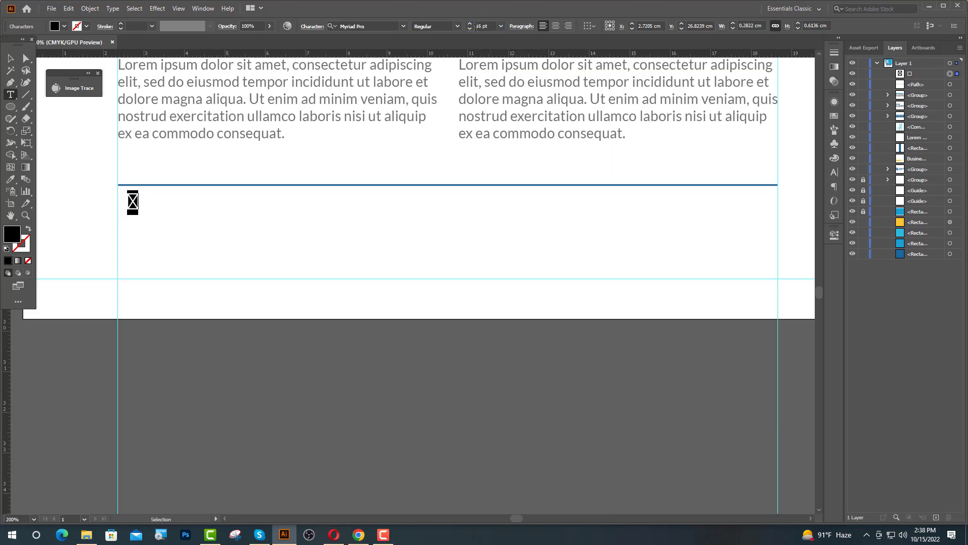
left_click(371, 25)
type("icofont")
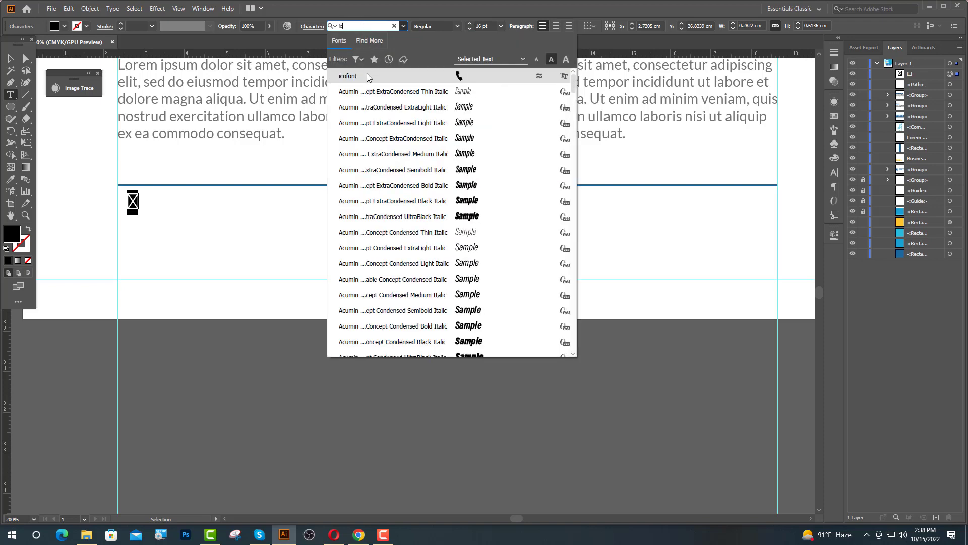
key("Return")
key("Escape")
Colour the phone icon by sampling the blue swatch.
left_click(11, 180)
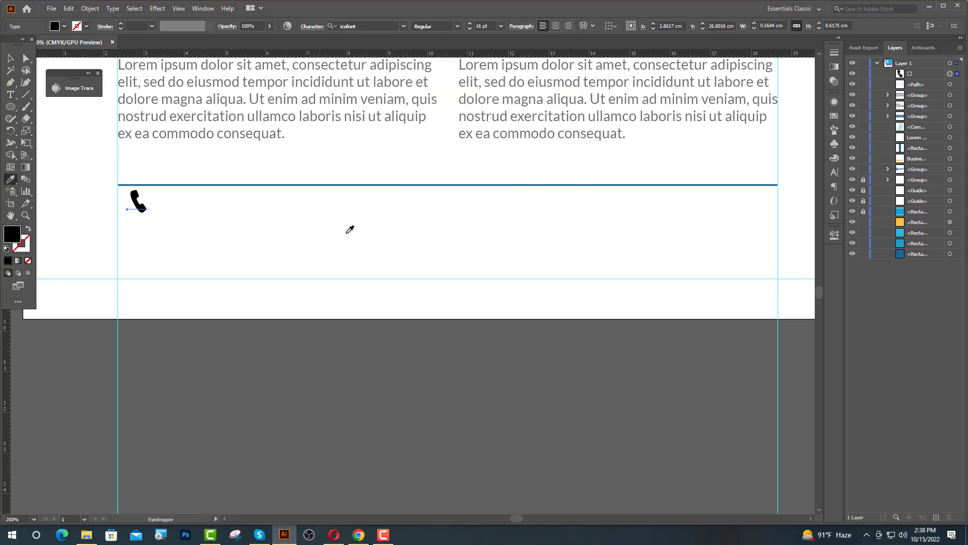
scroll(350, 229, "down", 4)
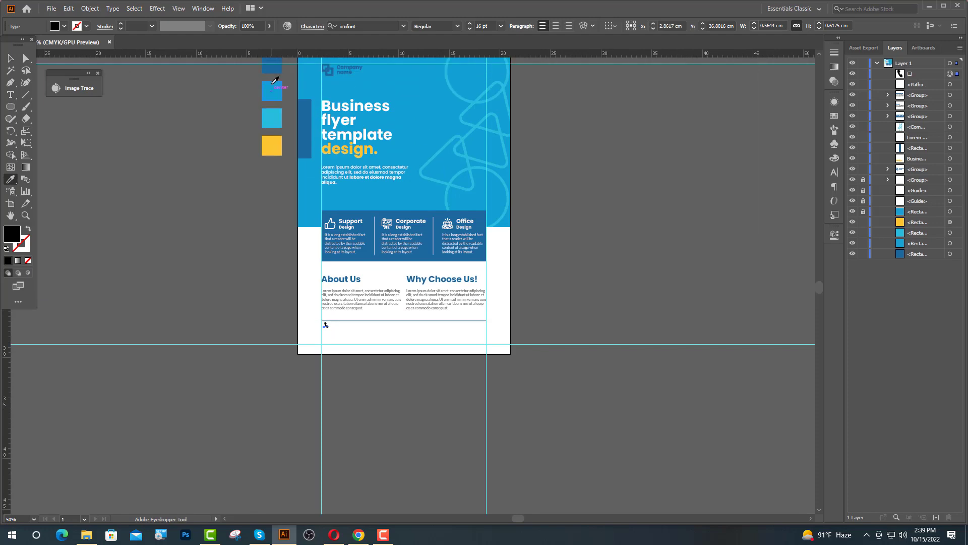
left_click(275, 91)
key("v")
left_click(356, 330)
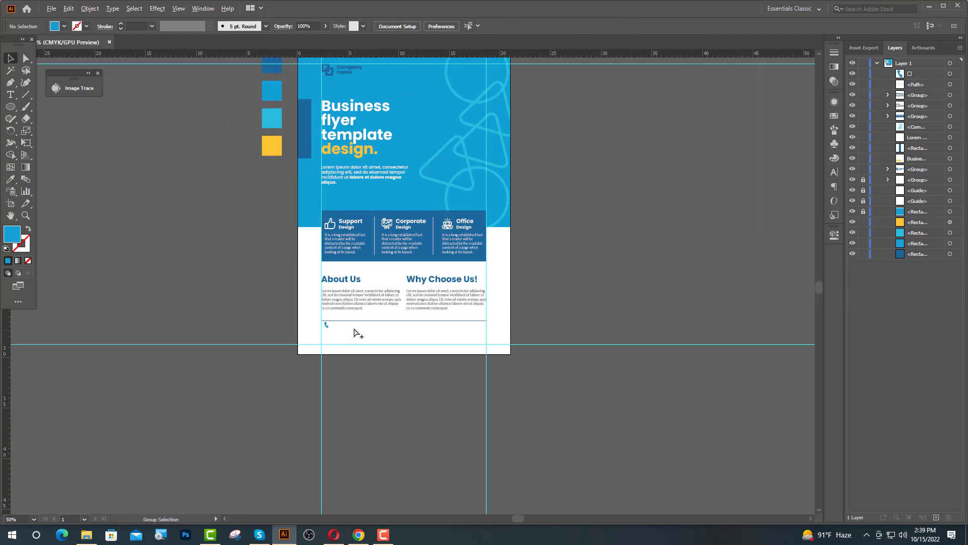
scroll(325, 328, "up", 4)
scroll(328, 328, "up", 2)
left_click(10, 95)
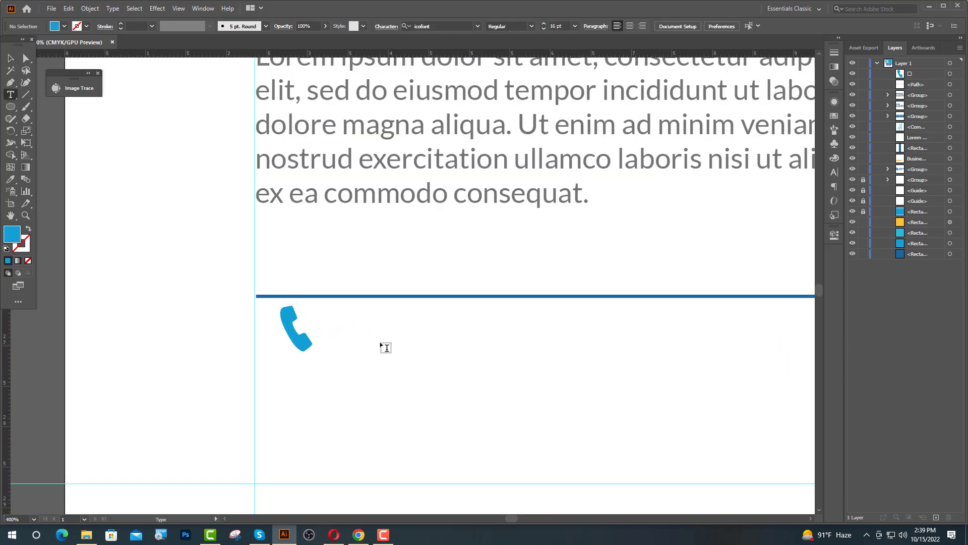
Start a text box beside the phone icon set to Lato Regular, 12 pt.
left_click(359, 323)
left_click(370, 27)
type("l")
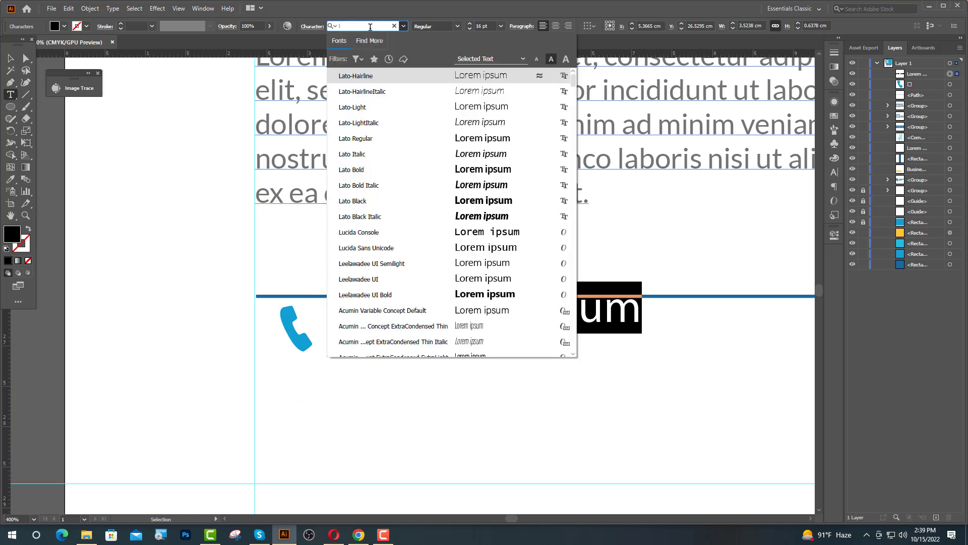
key("BackSpace")
left_click(406, 94)
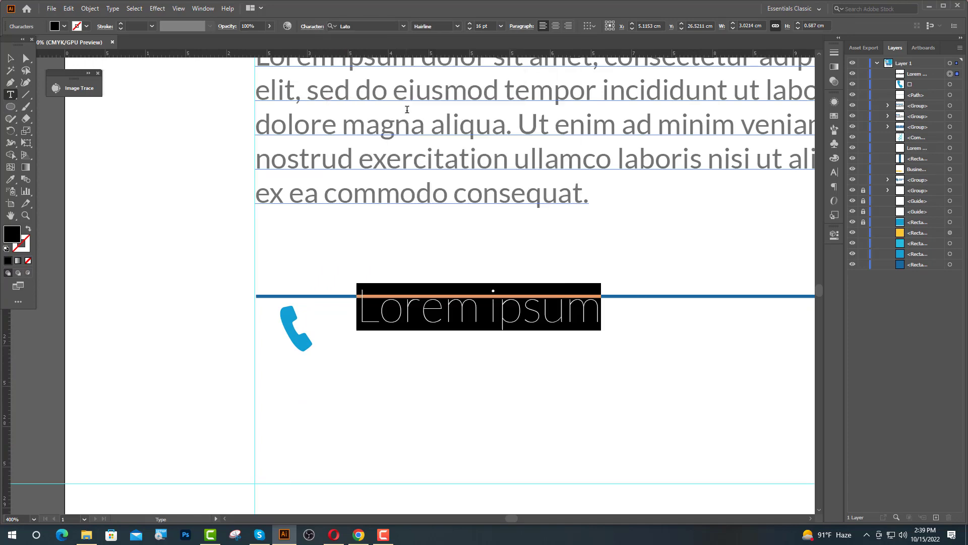
left_click(457, 26)
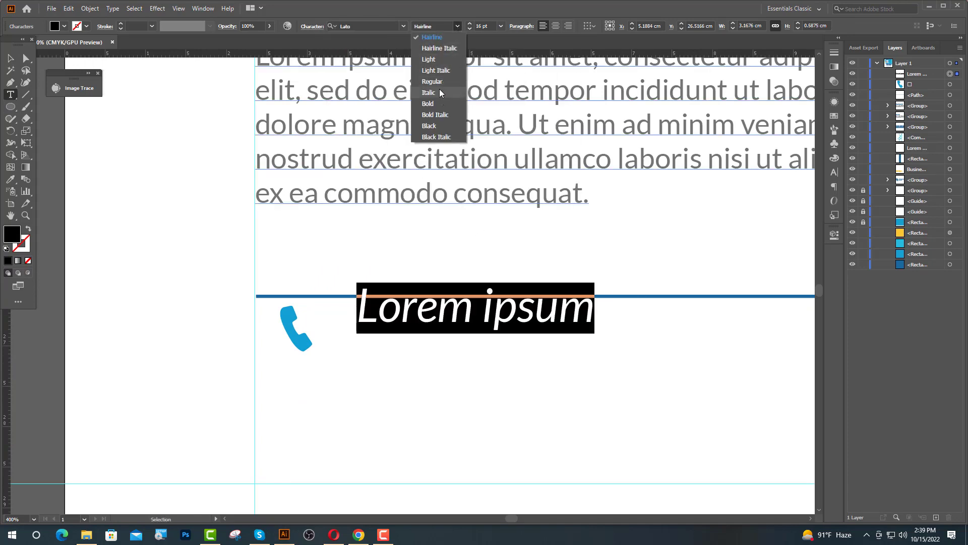
left_click(437, 81)
double_click(479, 29)
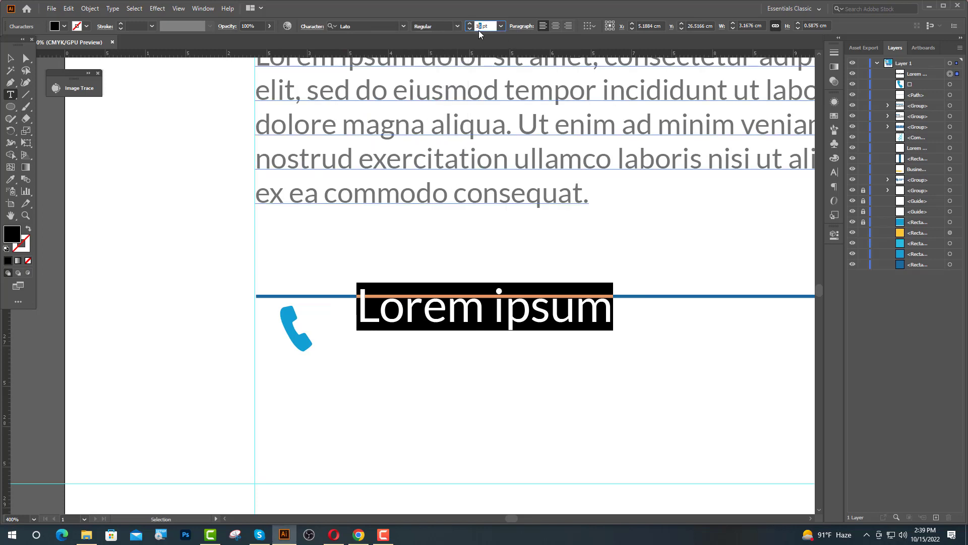
type("12")
key("Return")
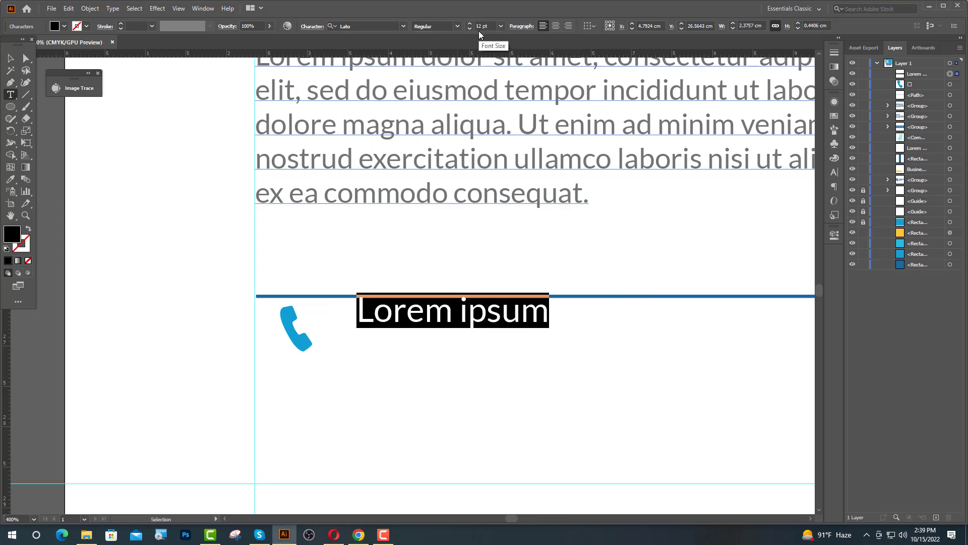
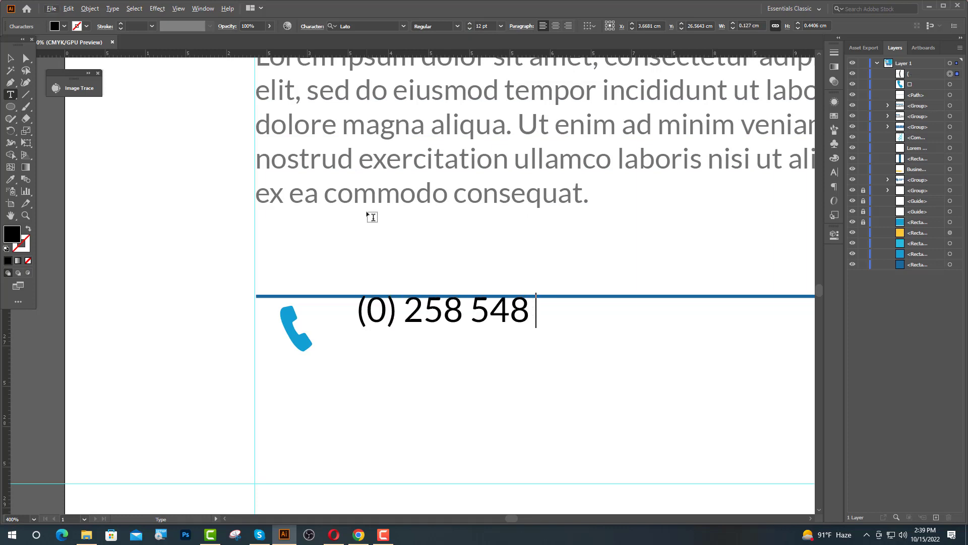
Type the contact phone number beside the icon.
key("Escape")
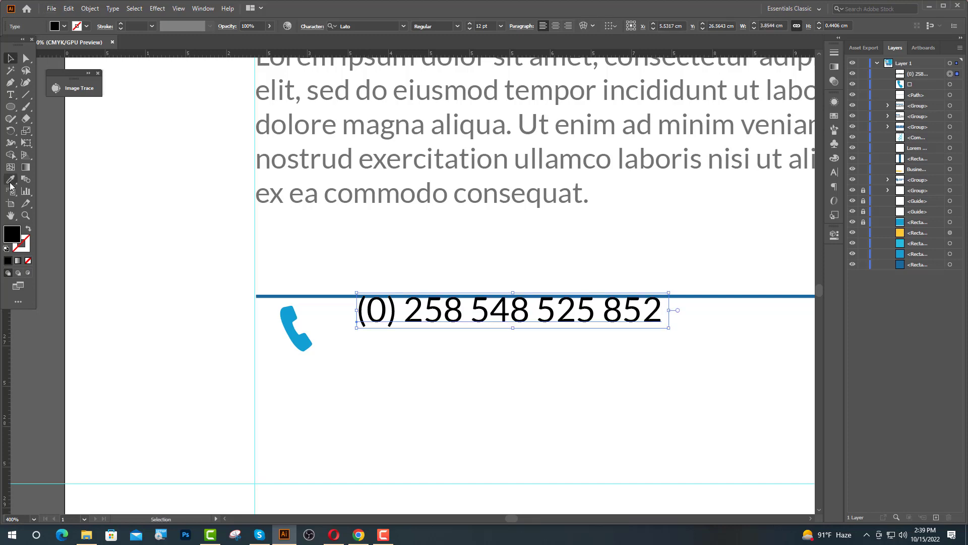
left_click(10, 179)
scroll(356, 262, "down", 3)
Give the phone number the blue colour sampled from the blue square.
scroll(364, 268, "up", 2)
scroll(367, 265, "up", 5)
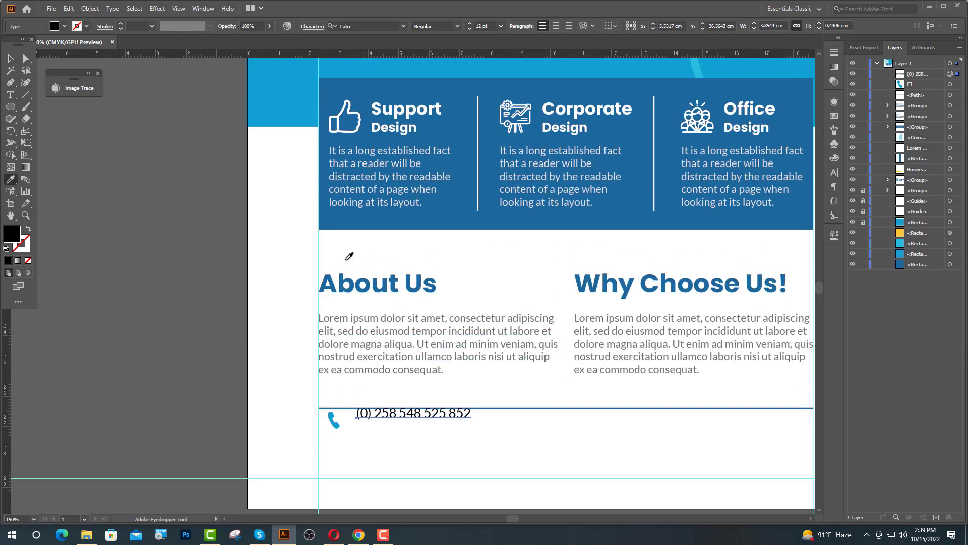
scroll(383, 253, "down", 1)
scroll(241, 112, "up", 1)
scroll(240, 112, "up", 2)
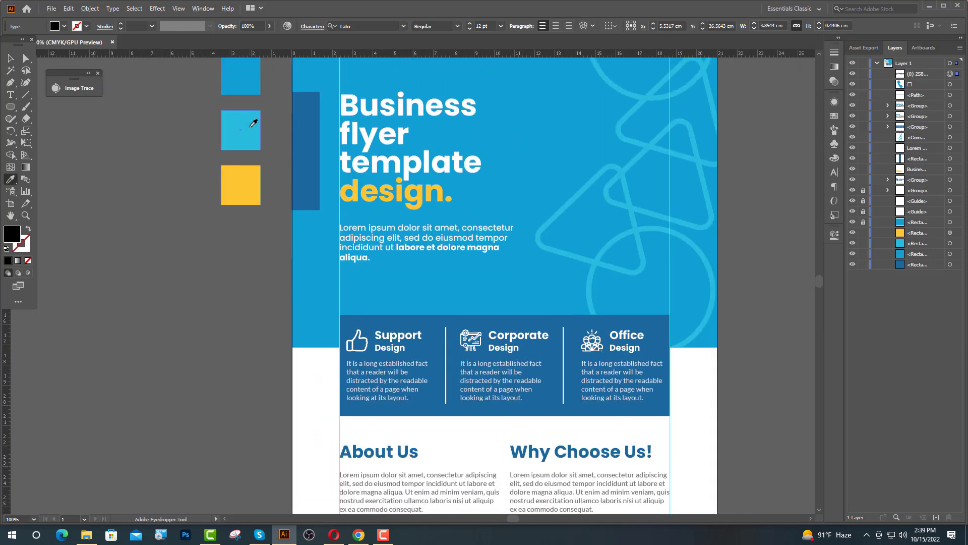
left_click(253, 123)
key("v")
left_click(207, 353)
Move the phone number below the divider and vertically centre it with the phone icon.
scroll(395, 417, "down", 5)
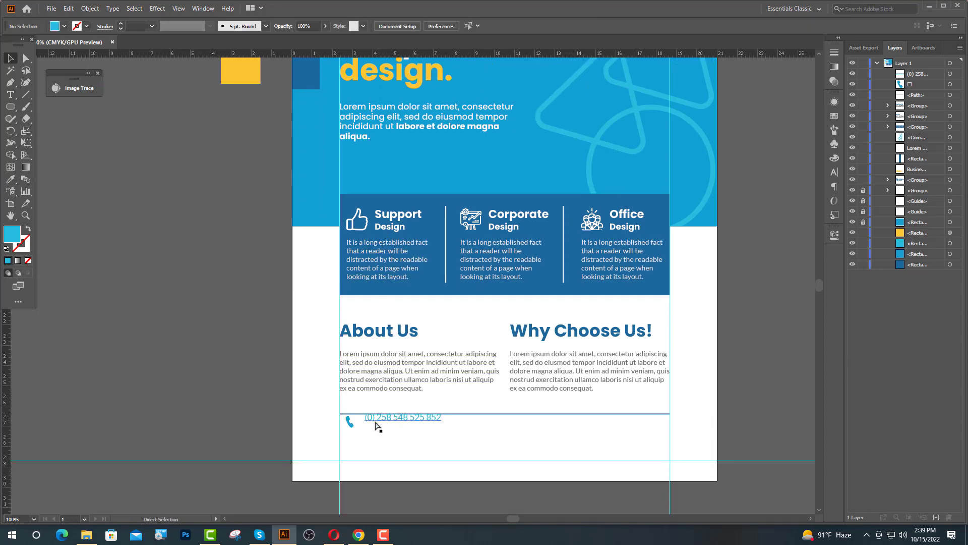
scroll(375, 422, "up", 3)
left_click_drag(393, 415, 387, 432)
left_click(302, 431, "shift")
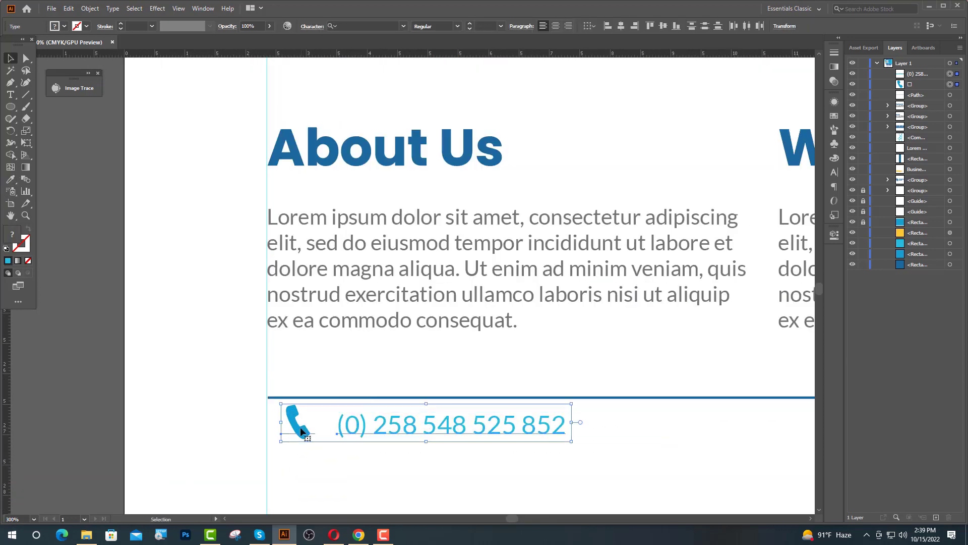
left_click(662, 26)
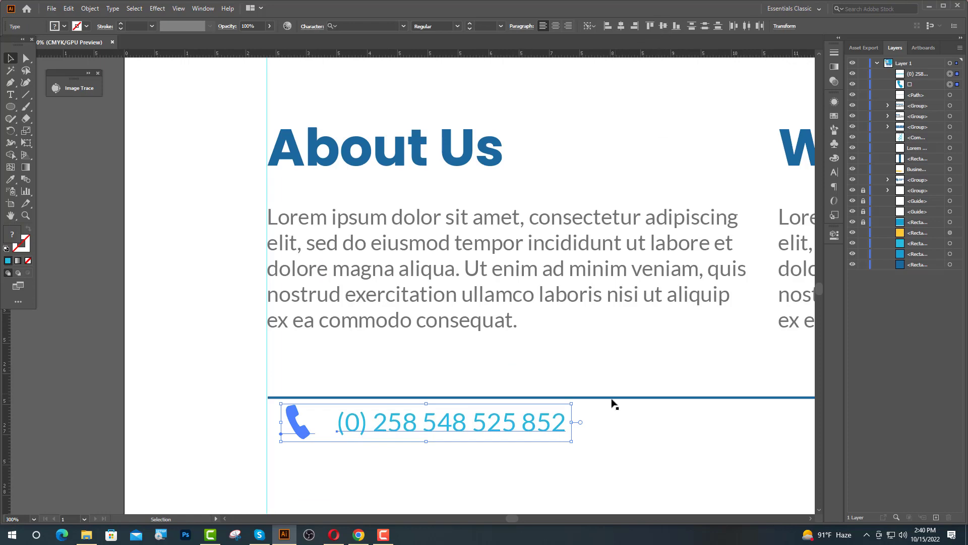
left_click(605, 442)
scroll(317, 441, "up", 2)
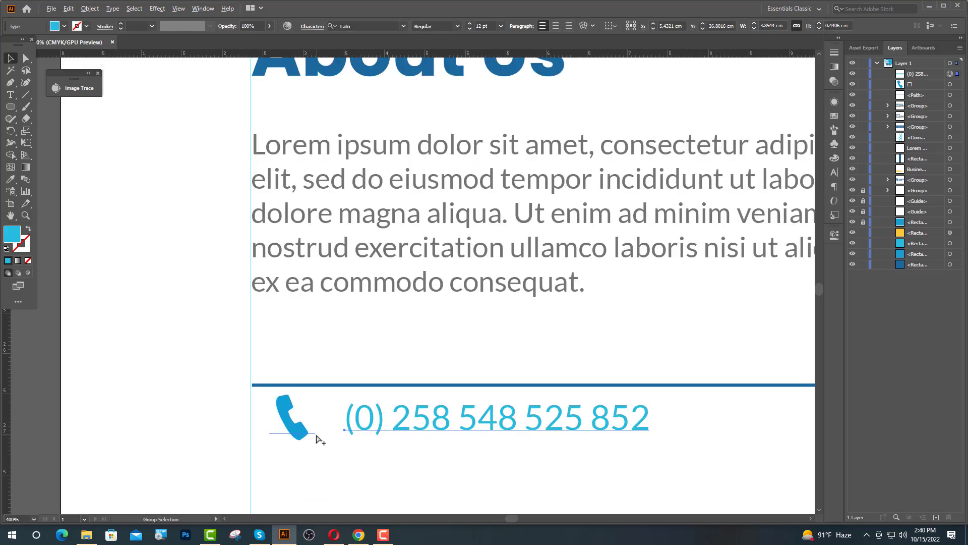
Space the phone number a little further from its icon and group the two.
left_click(383, 444, "shift")
key("Left")
key("Left")
key("Left")
key("Left")
key("Left")
key("Left")
key("Left")
key("Left")
key("Left")
key("Left")
key("Left")
key("Left")
key("Left")
key("Left")
key("Left")
key("Left")
key("Left")
key("Left")
key("Left")
key("Left")
key("Left")
key("Left")
key("Left")
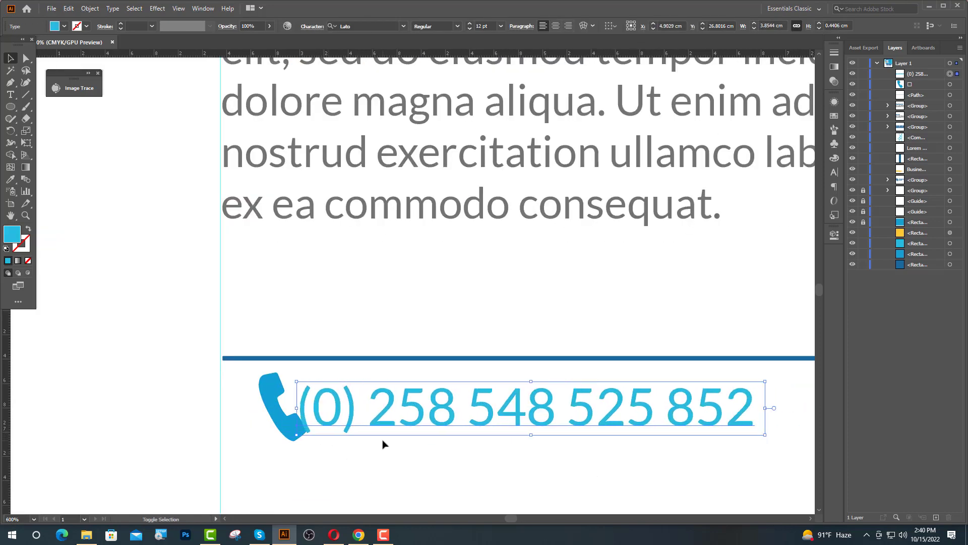
key("Right")
key("Right")
key("shift+Right")
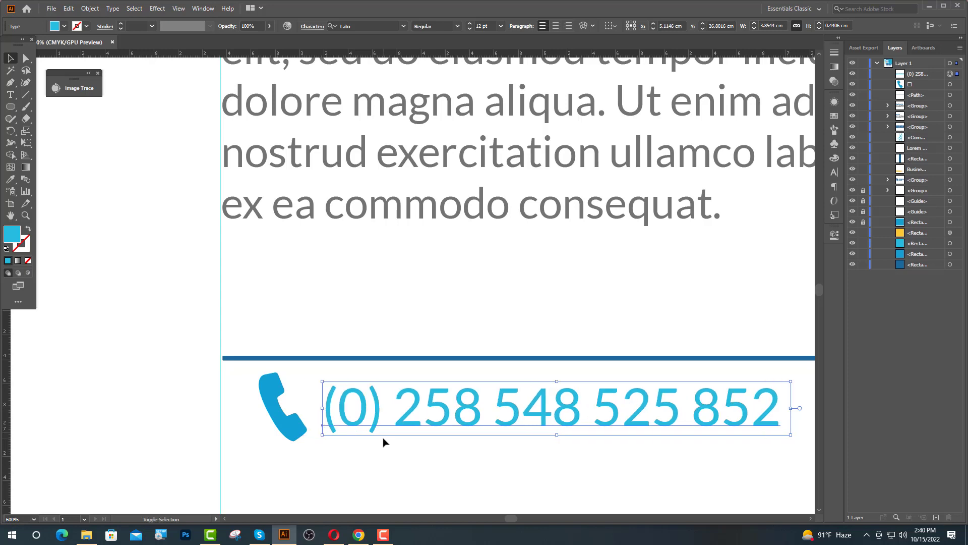
key("shift+Right")
left_click(296, 429, "shift")
key("ctrl+g")
Nudge the phone group left and place a duplicate of it further right.
key("Left")
key("Left")
key("Left")
key("Left")
key("Left")
key("Left")
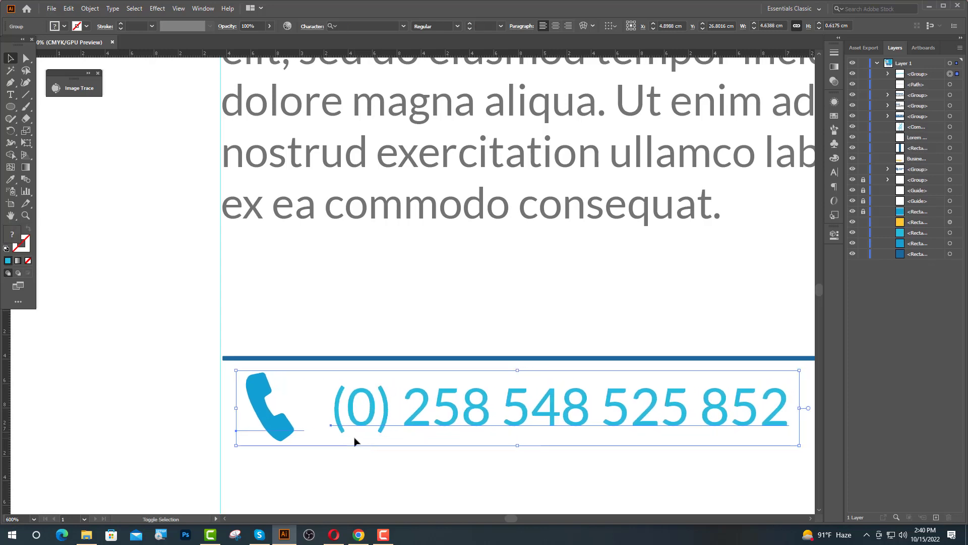
key("shift+Left")
key("Left")
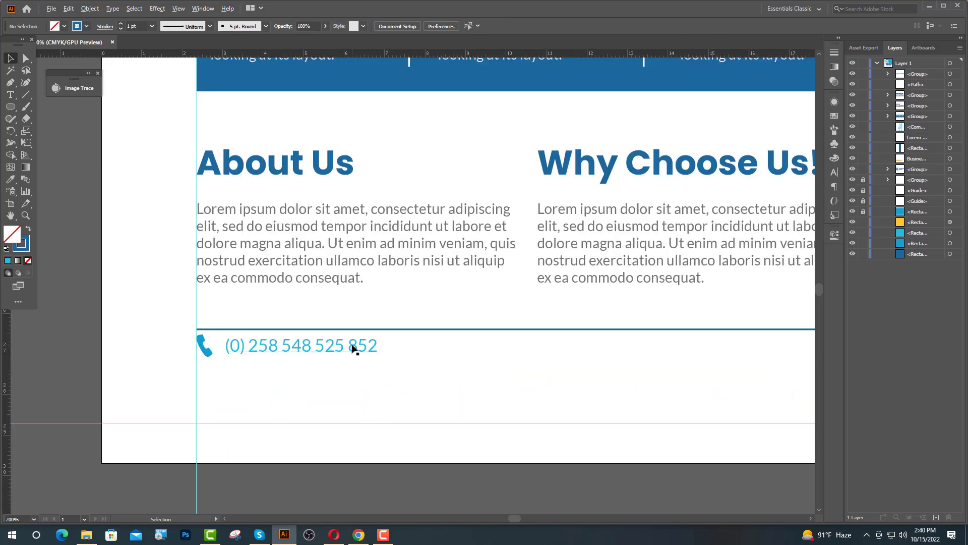
left_click_drag(354, 347, 599, 349)
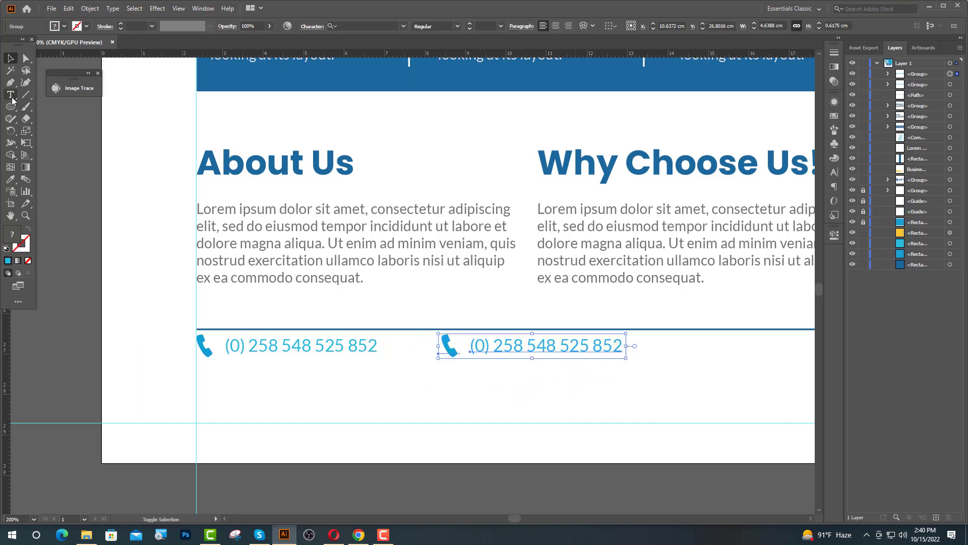
left_click(10, 94)
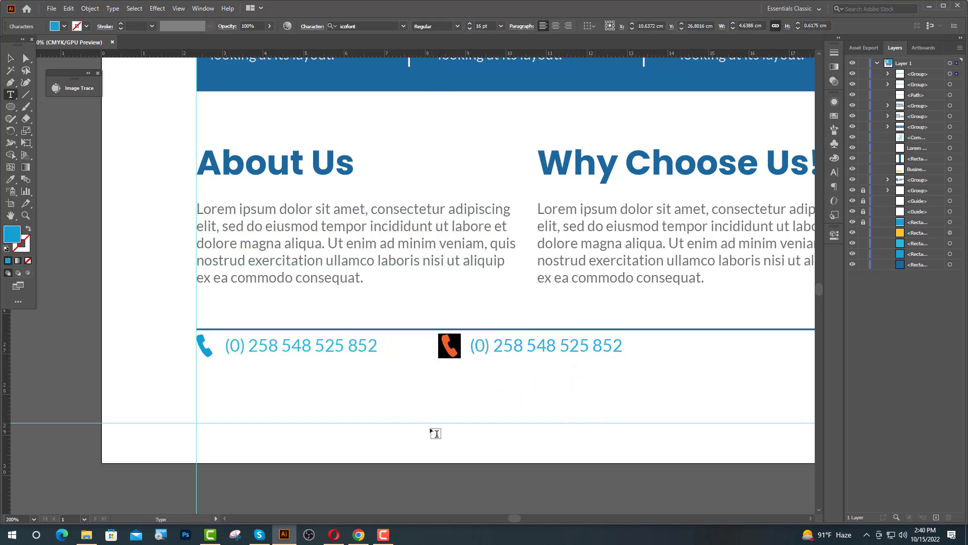
left_click(359, 535)
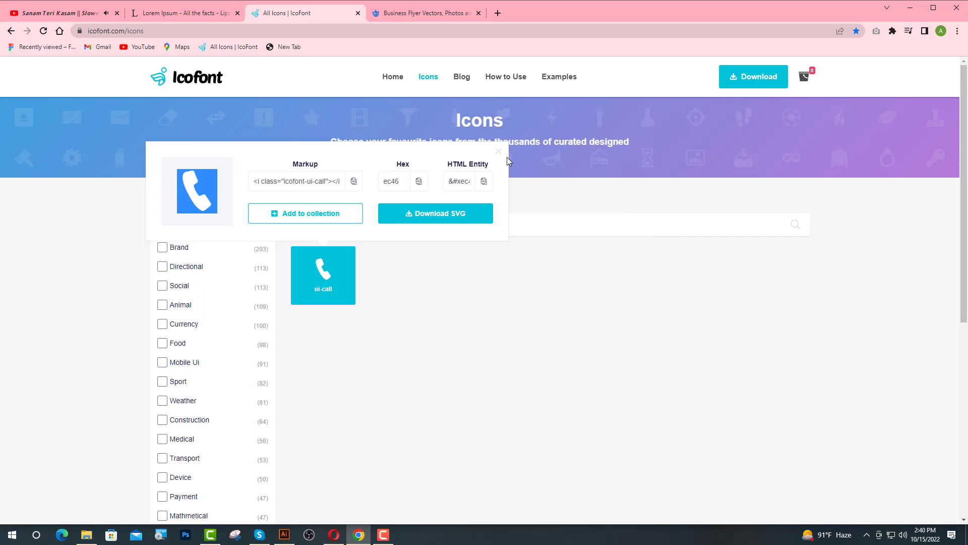
Clear the 'call' search in IcoFont and copy the envelope icon's glyph (ef14).
left_click(494, 175)
left_click_drag(363, 226, 292, 233)
key("BackSpace")
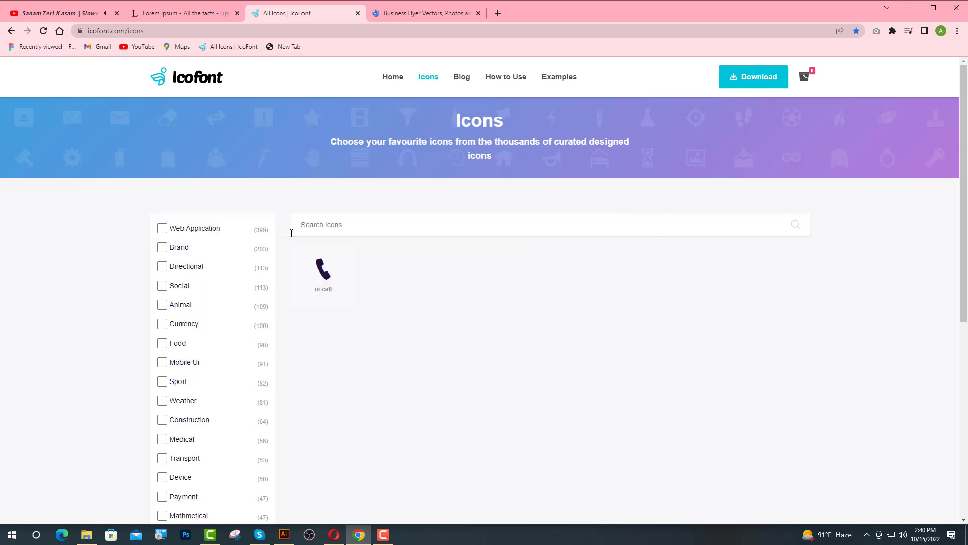
scroll(573, 364, "down", 8)
scroll(573, 364, "down", 5)
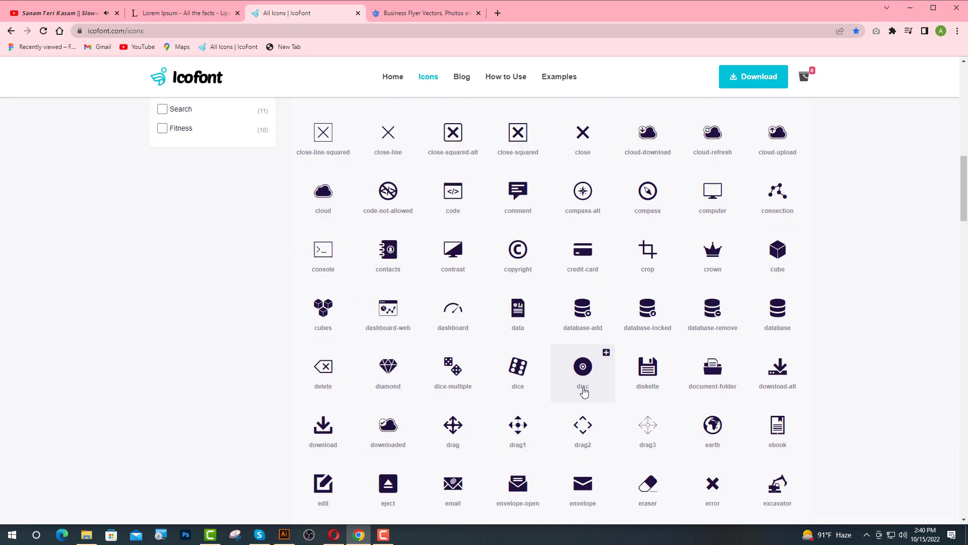
left_click(564, 472)
left_click_drag(474, 403, 446, 408)
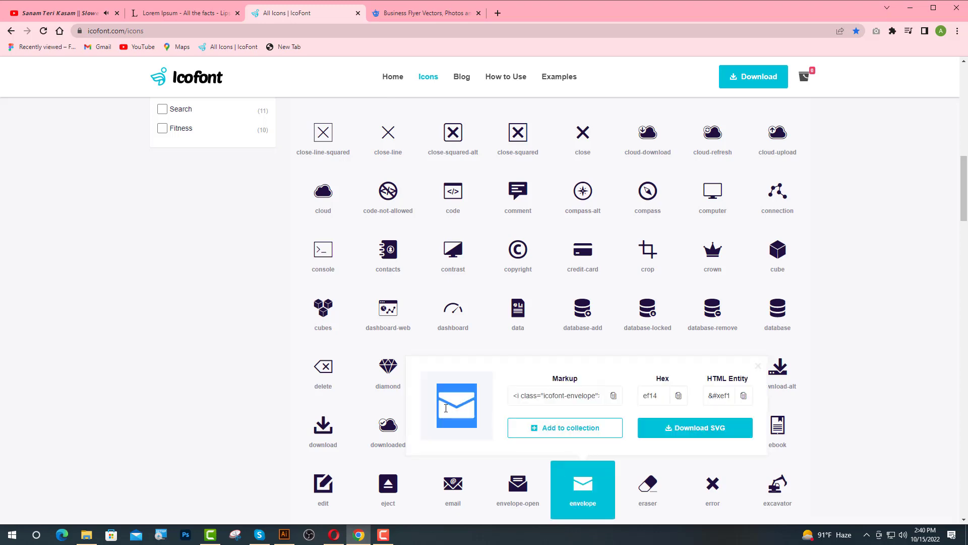
left_click(284, 534)
key("ctrl+v")
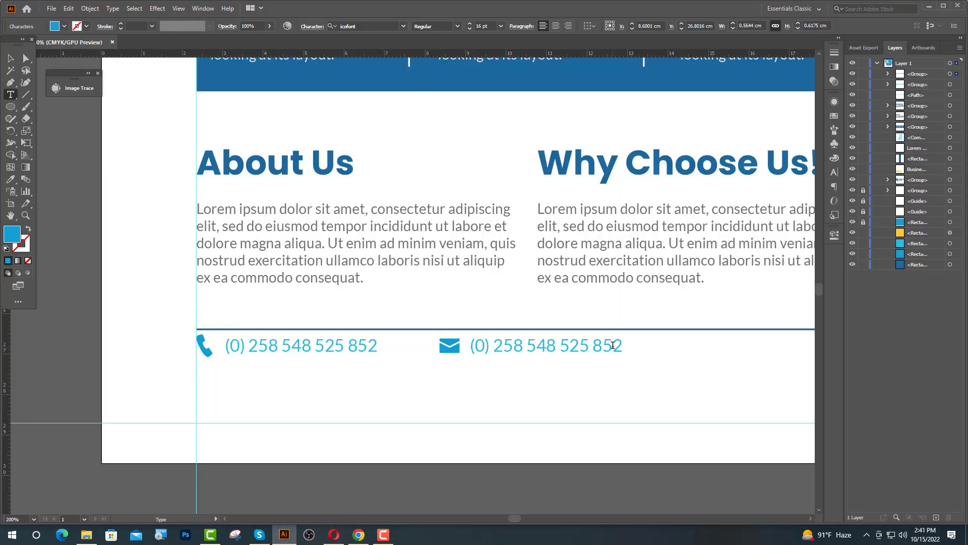
left_click_drag(620, 344, 468, 347)
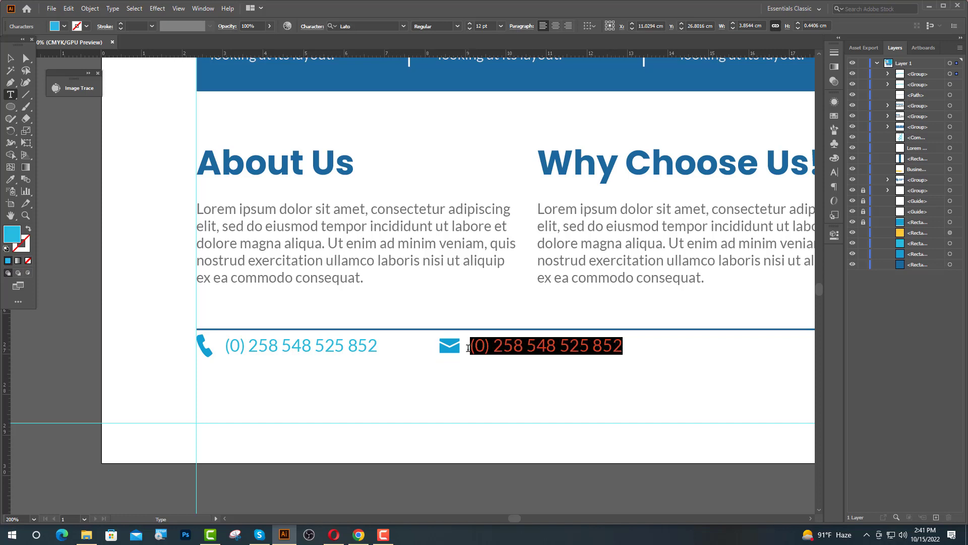
type("www.c")
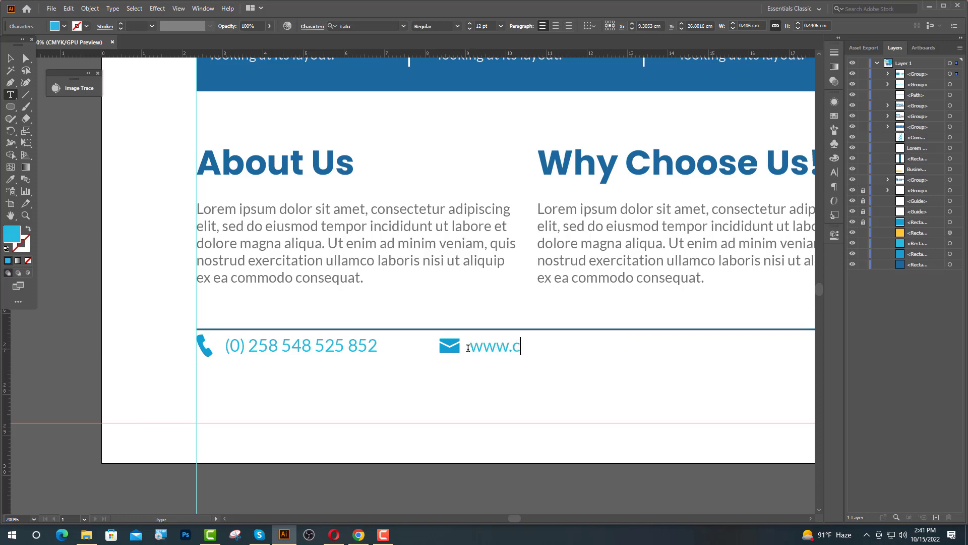
type("ompany")
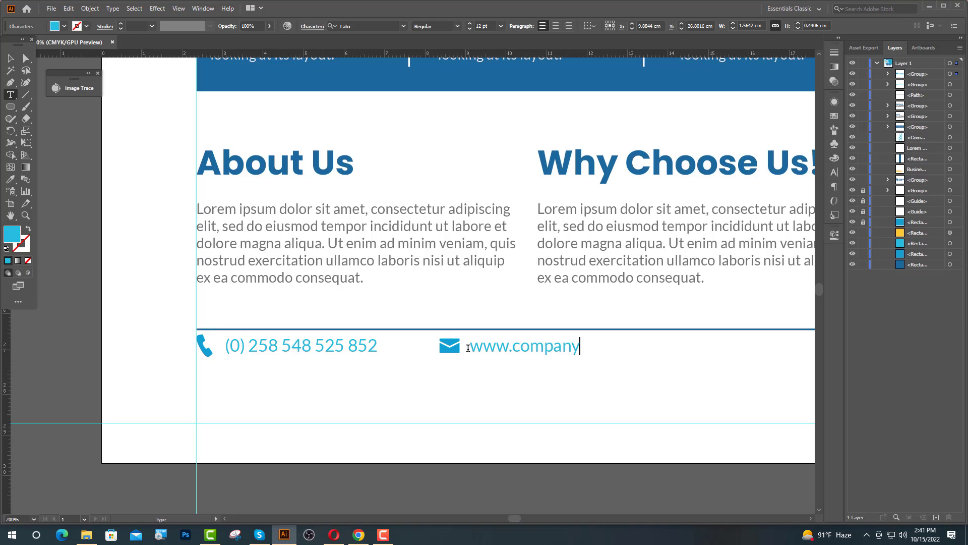
type("name.com")
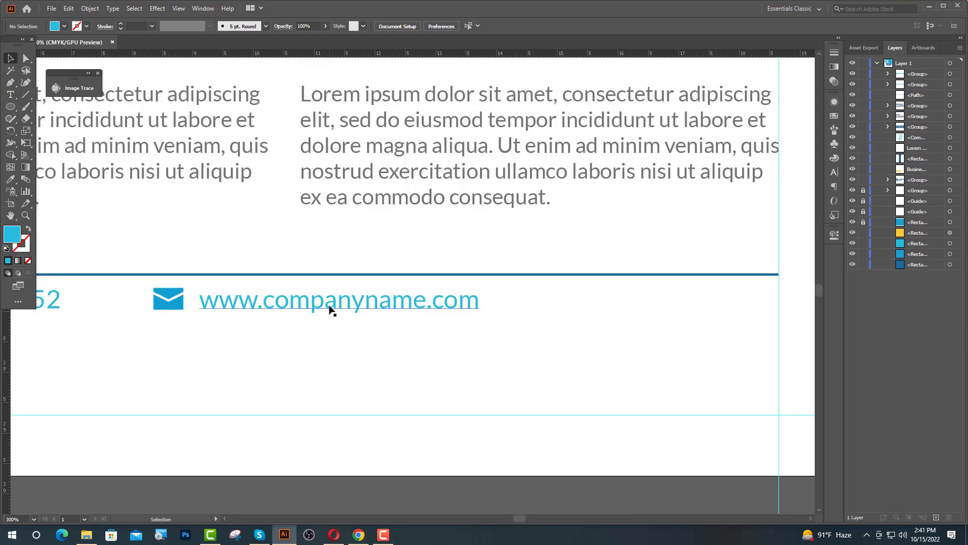
Duplicate the envelope-and-URL group to the right and select the copy's icon glyph.
left_click(331, 309)
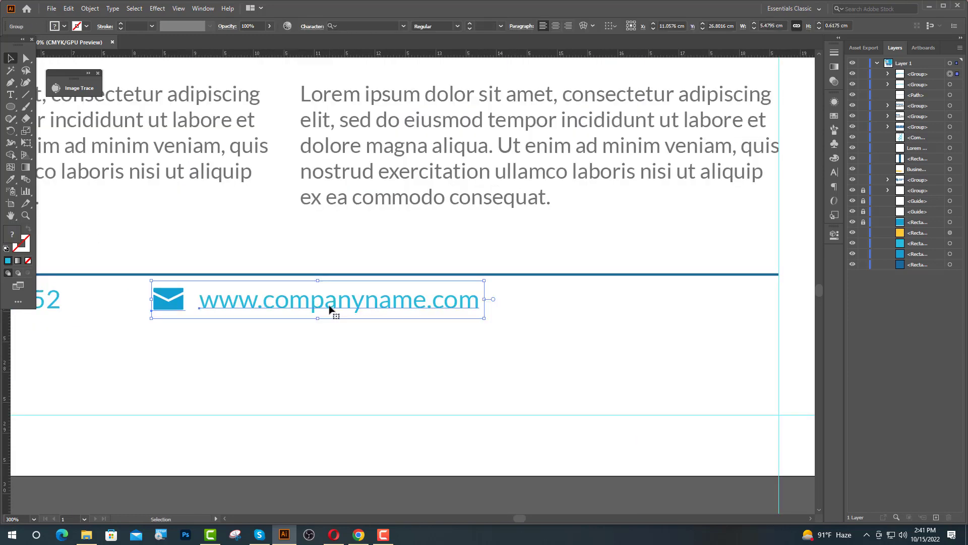
left_click_drag(330, 309, 633, 308)
left_click(385, 361)
key("ctrl+minus")
key("t")
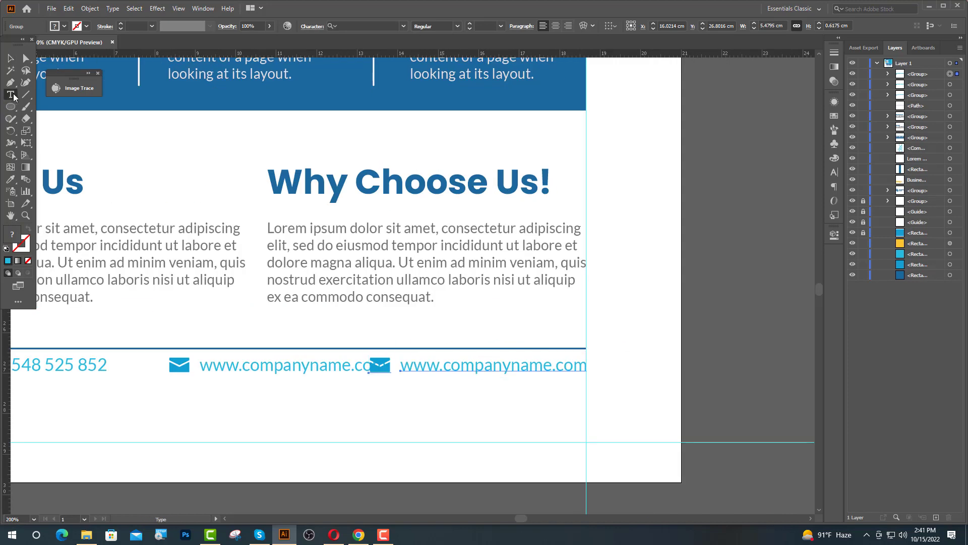
double_click(386, 366)
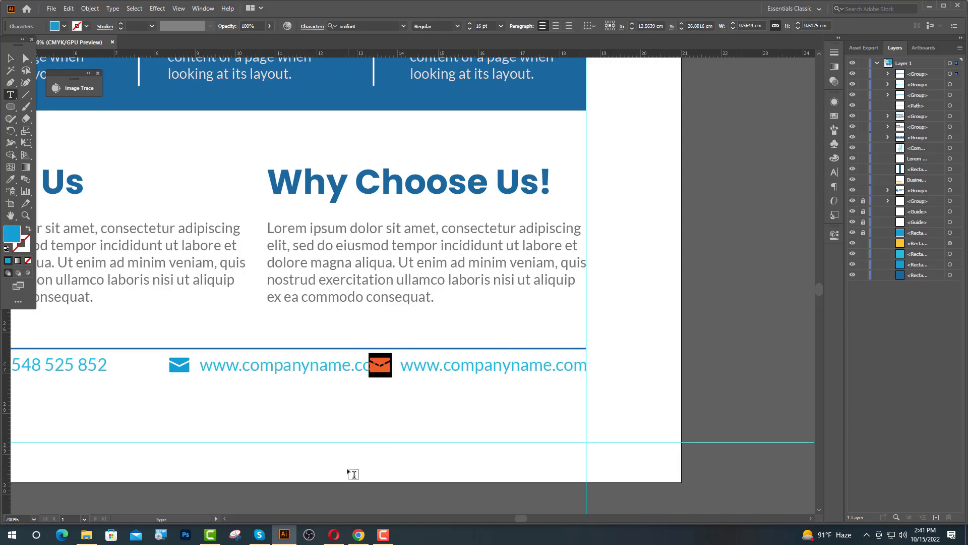
Search IcoFont for 'loc' and copy the location-pin icon's glyph (ef79).
left_click(358, 534)
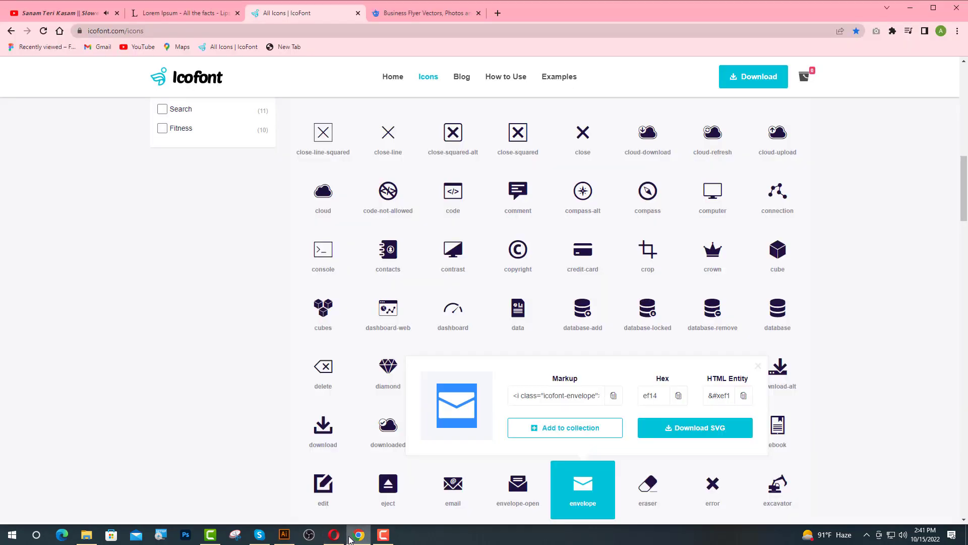
scroll(763, 386, "up", 20)
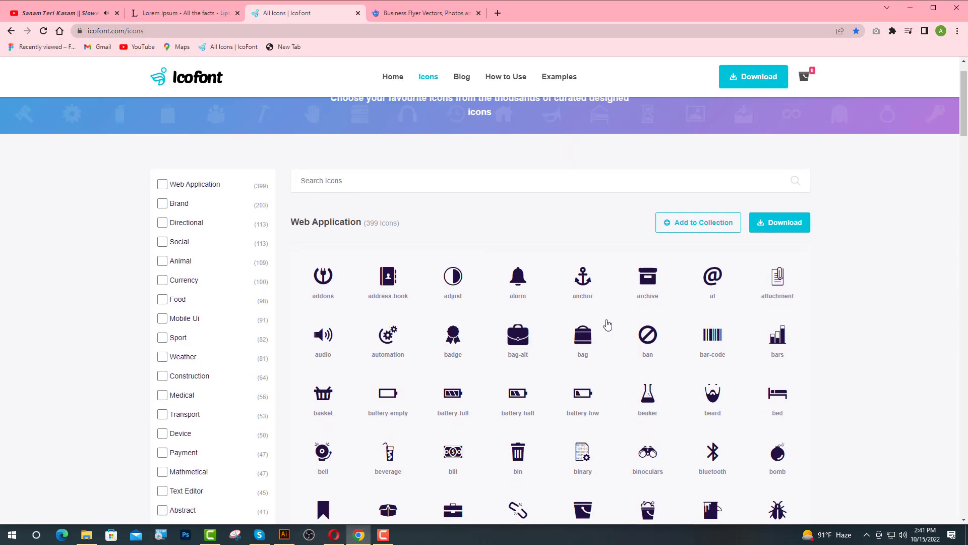
left_click(367, 219)
type("loc")
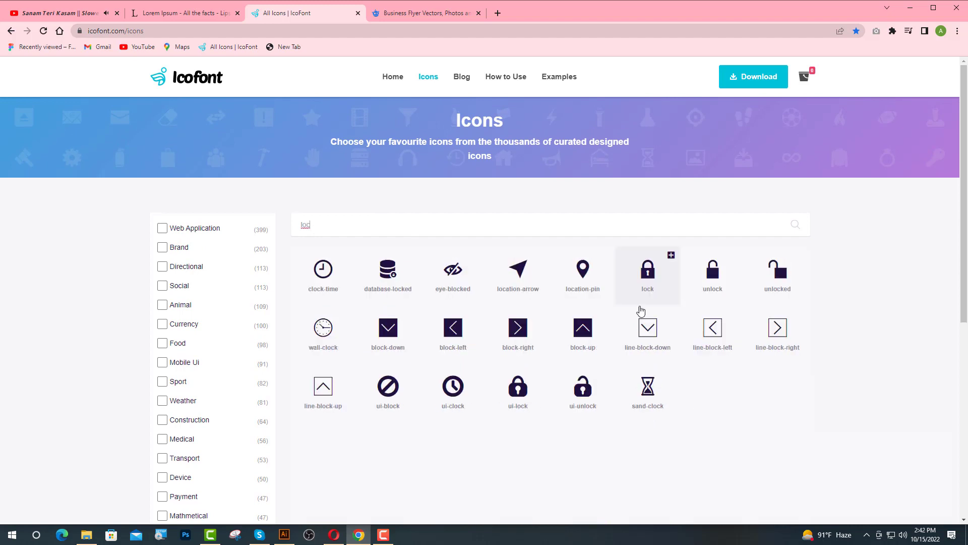
left_click(584, 277)
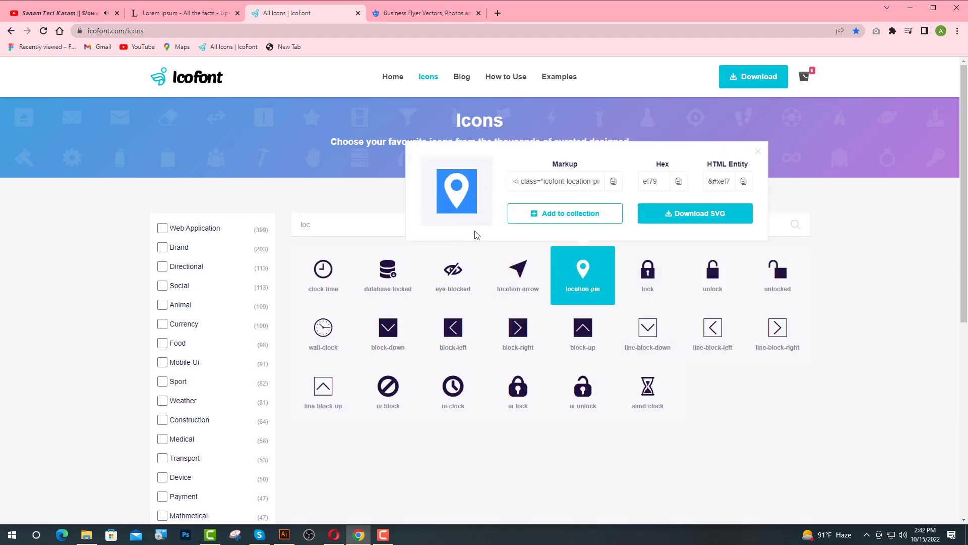
left_click(281, 538)
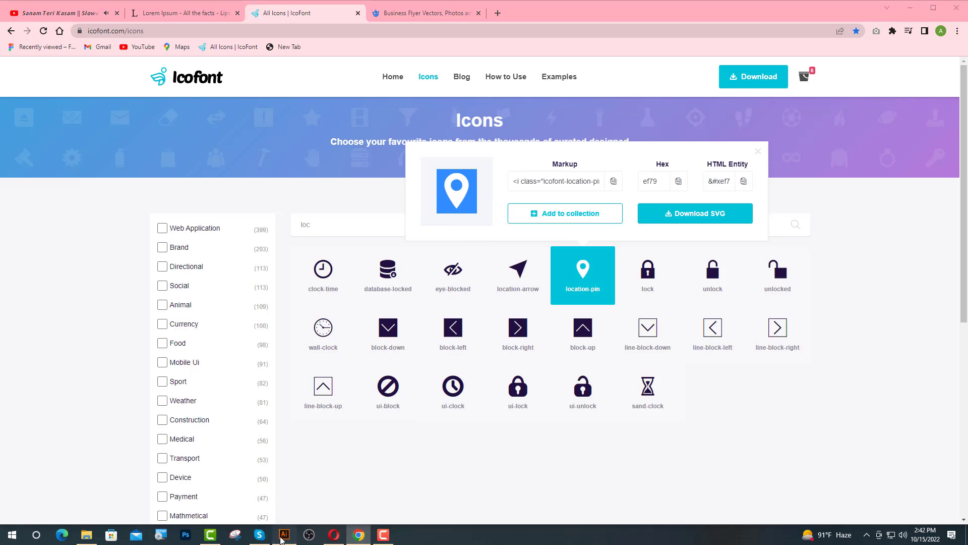
Turn the third item into a location pin with '0000 Street, City - 512', shifted slightly right.
key("ctrl+v")
left_click(584, 366, "ctrl")
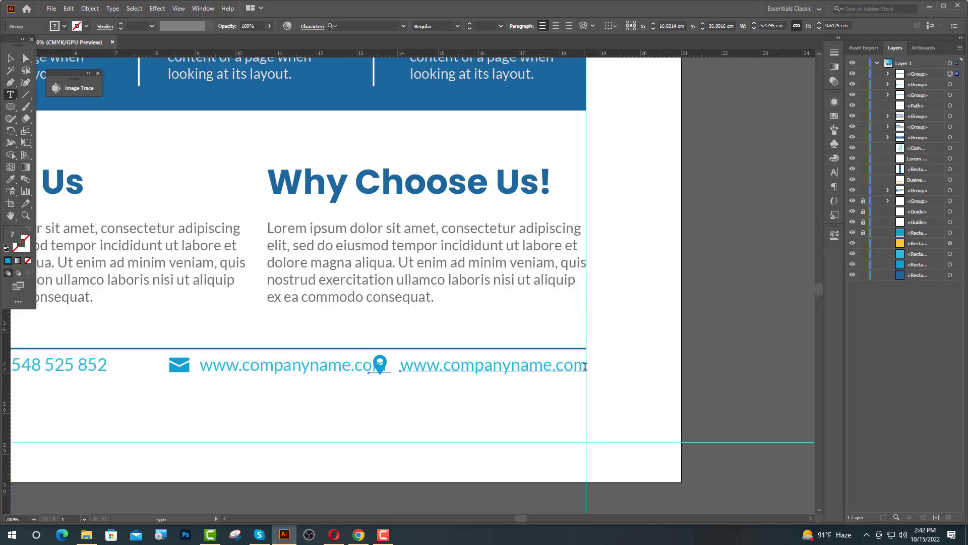
left_click_drag(587, 366, 400, 382)
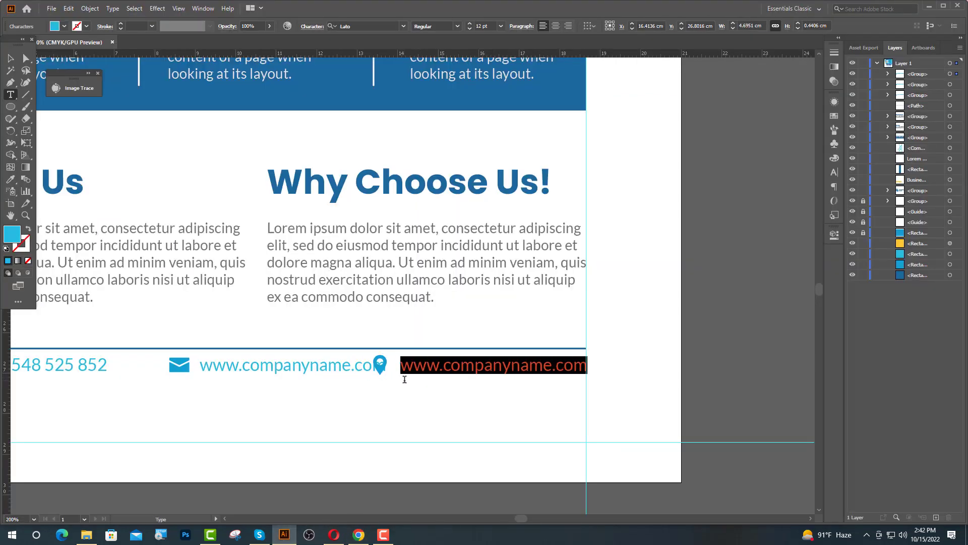
type("0000 S")
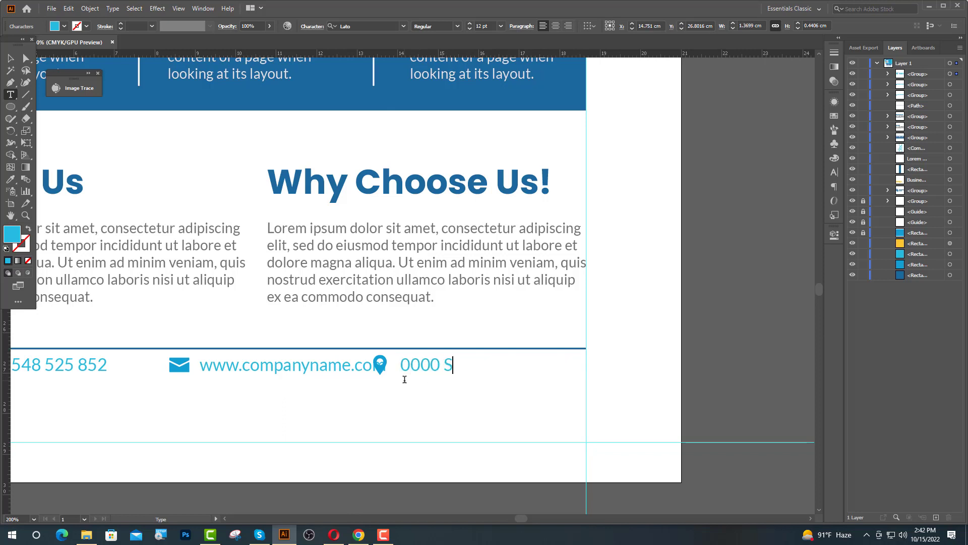
type("treet, City ")
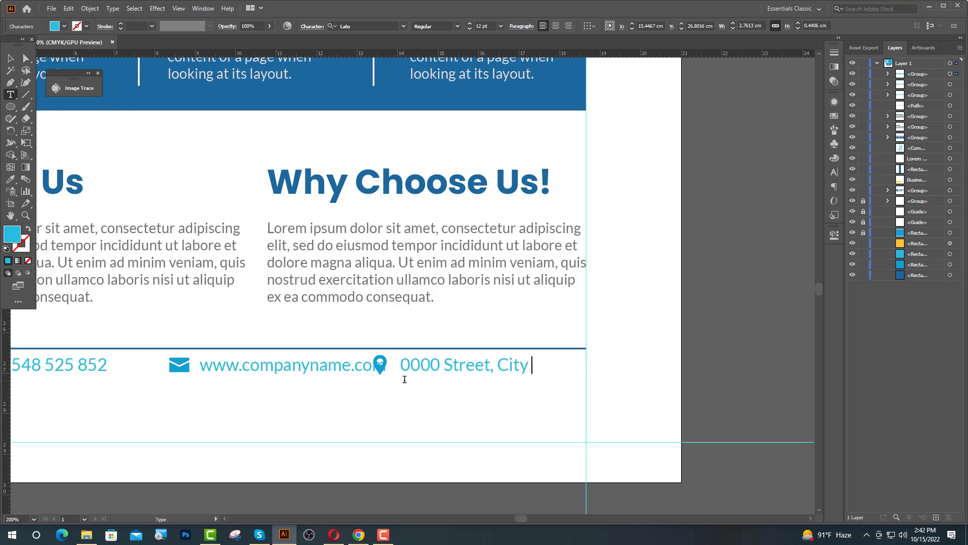
type("- 512")
key("Escape")
left_click_drag(420, 372, 435, 372)
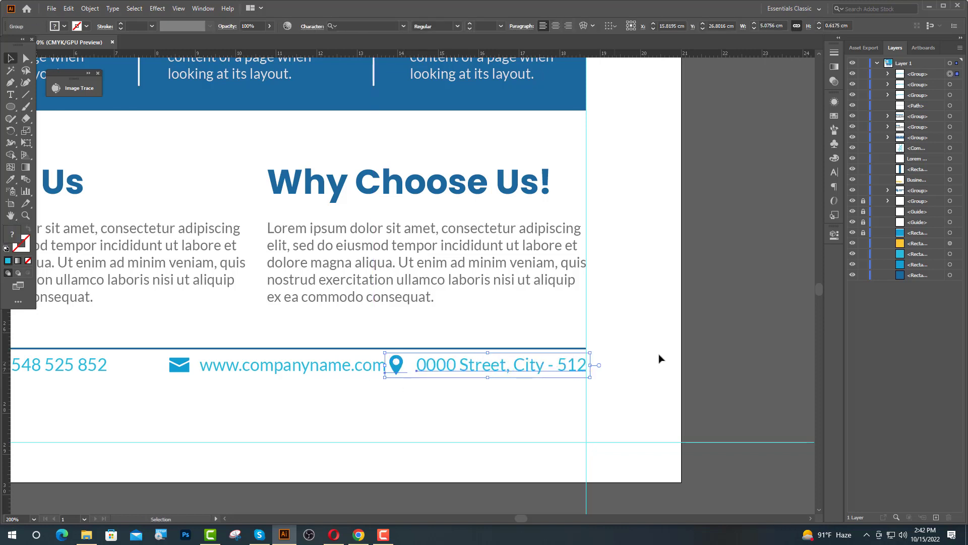
left_click(729, 348)
key("t")
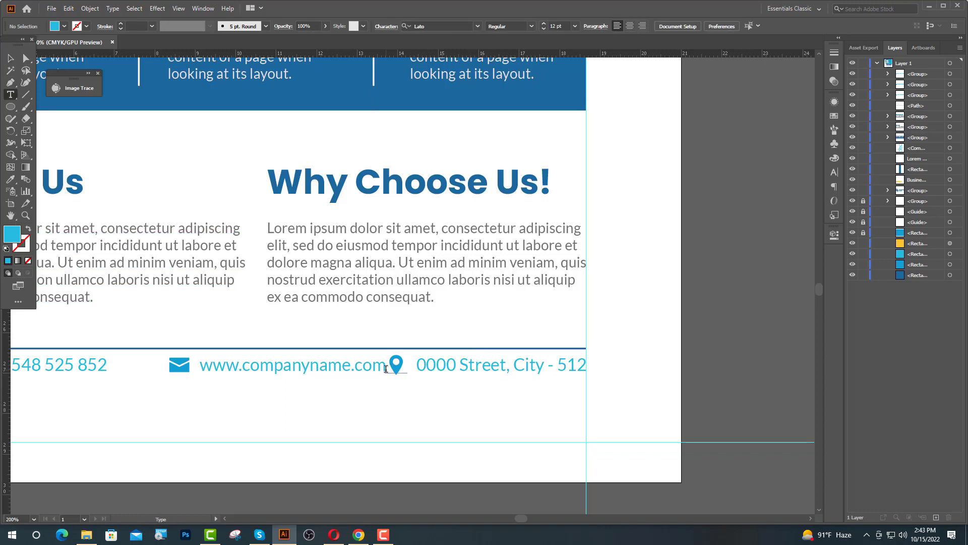
Replace the middle item's URL with a placeholder e-mail address.
left_click_drag(386, 367, 189, 374)
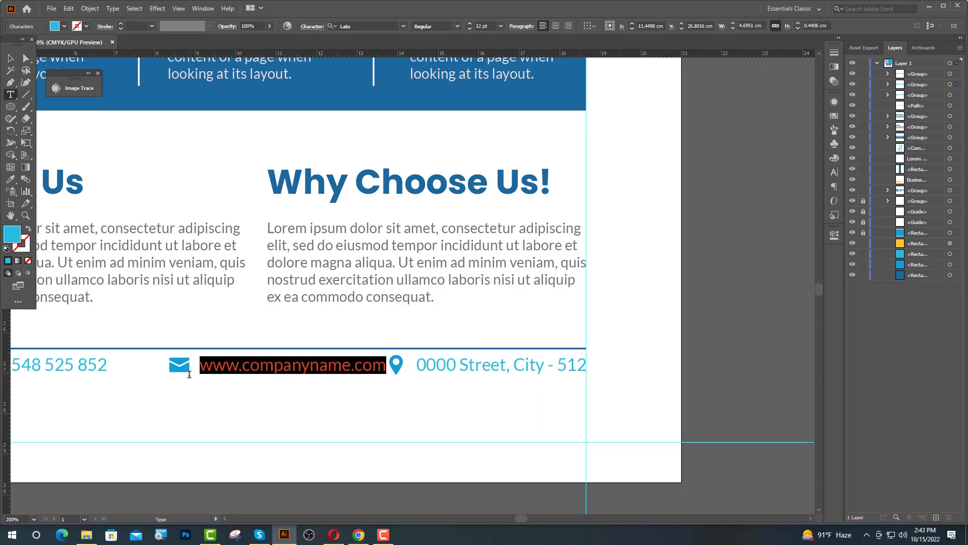
type("yourna")
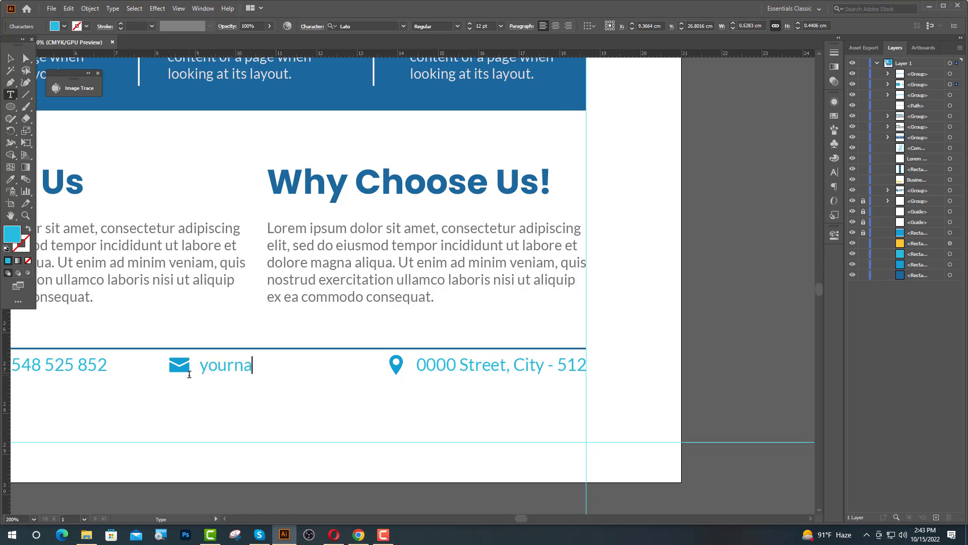
type("me@gma")
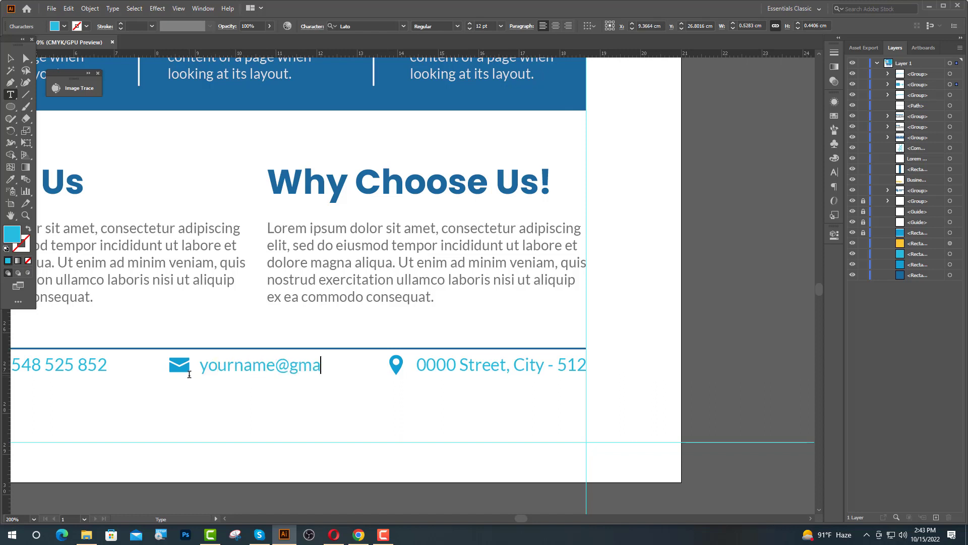
type("il.com")
key("Escape")
Distribute the phone, e-mail and address entries evenly, group them, and nudge the row into position.
left_click(403, 371)
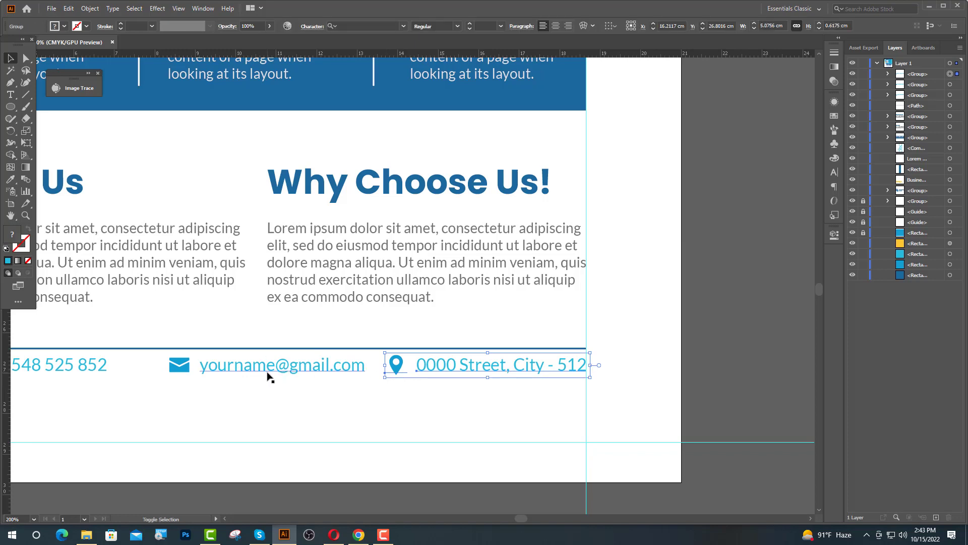
left_click(263, 375, "shift")
left_click(86, 365, "shift")
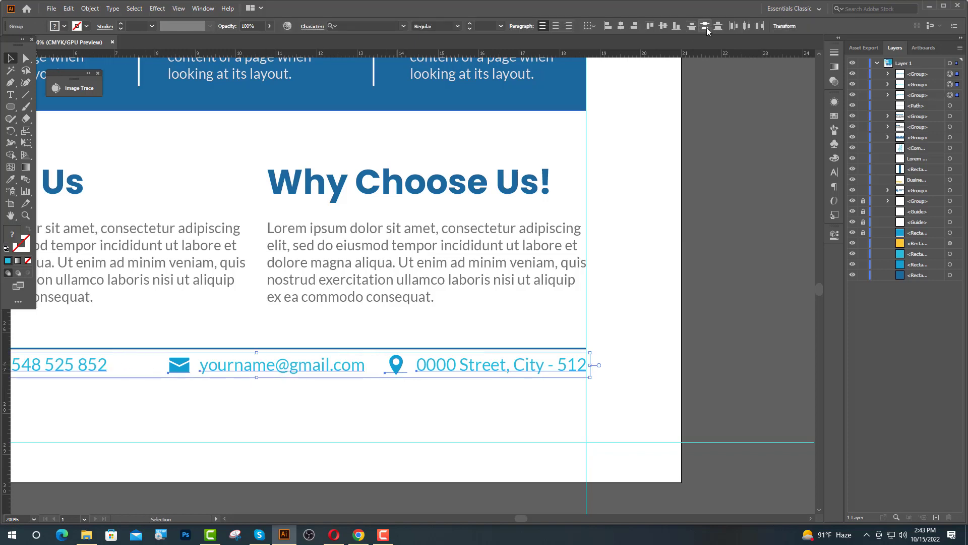
left_click(746, 26)
left_click_drag(307, 412, 490, 375)
key("ctrl+g")
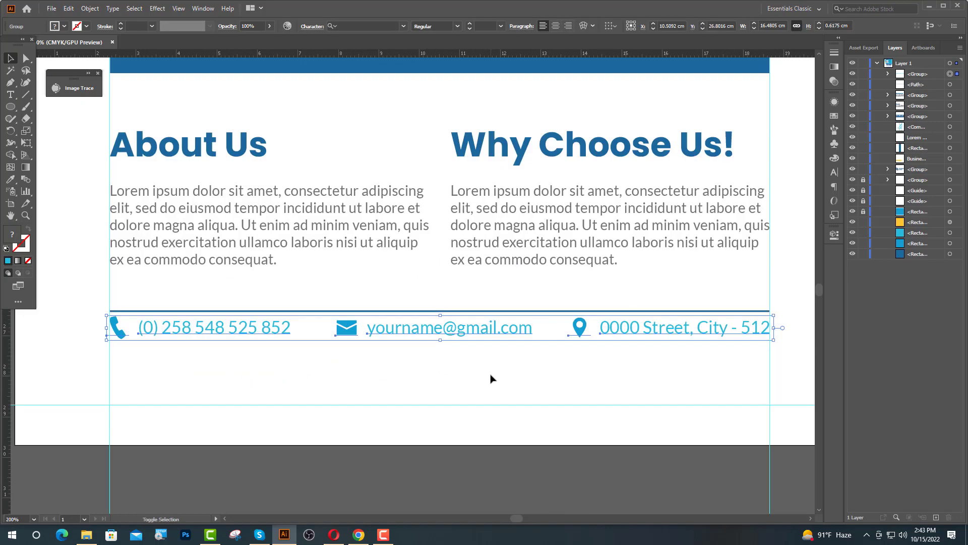
key("Up")
key("Up")
key("Up")
key("Up")
key("Up")
key("Down")
key("Down")
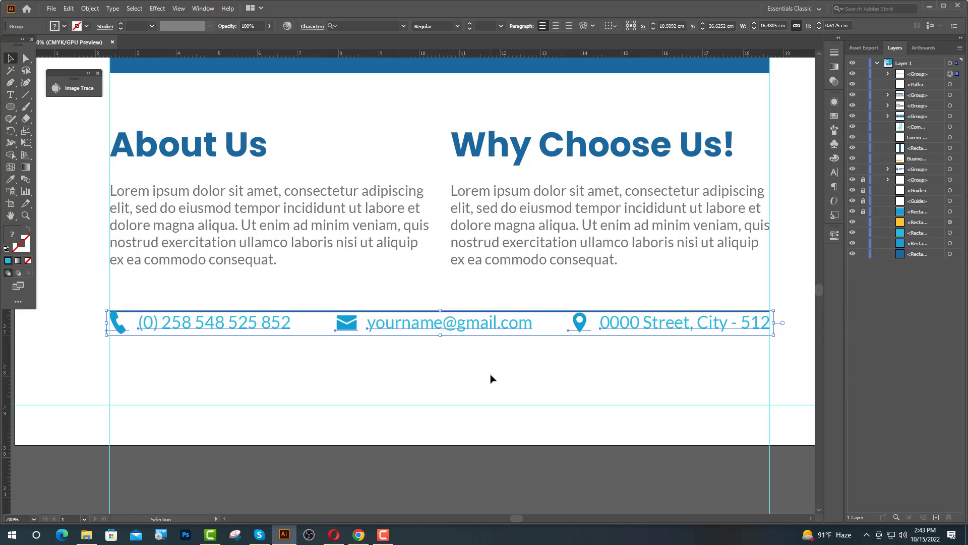
key("Down")
key("Down")
key("Down")
key("Down")
key("Down")
key("Down")
key("Down")
key("Down")
key("Down")
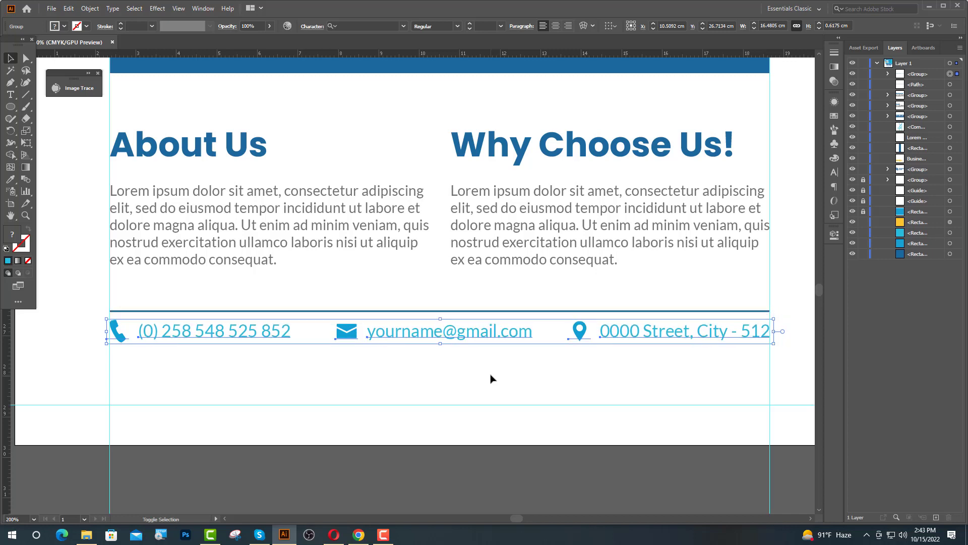
Place a copy of the divider line just below the contact row.
left_click(431, 353)
left_click_drag(432, 353, 436, 367)
left_click(394, 388)
scroll(393, 387, "down", 2)
Start a new 16 pt text line below the lower divider.
scroll(430, 392, "up", 1)
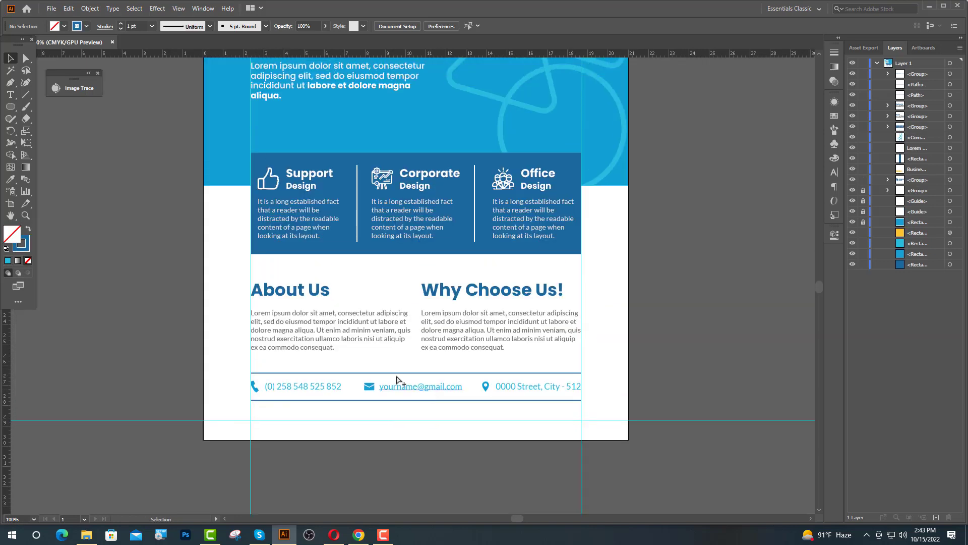
scroll(373, 368, "down", 4)
scroll(309, 348, "up", 1)
left_click(10, 94)
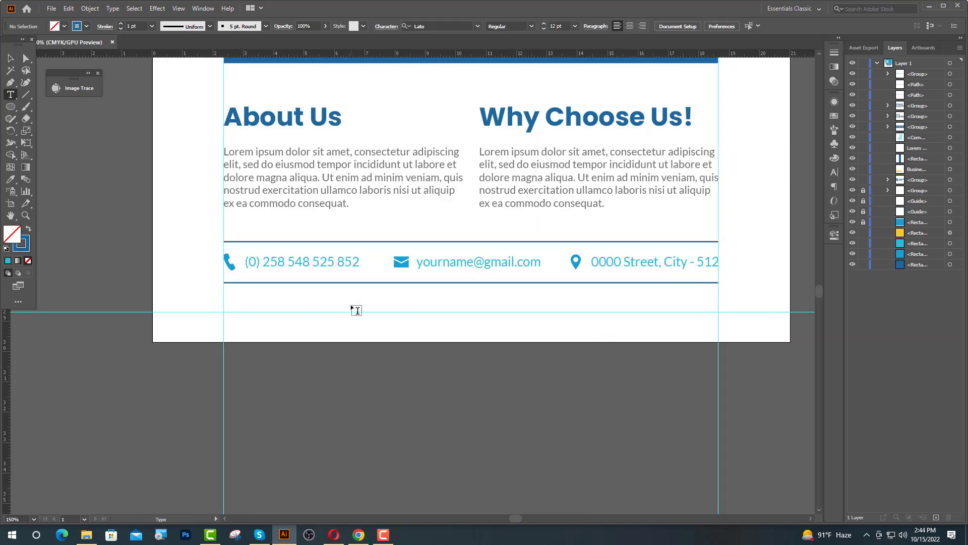
left_click(351, 305)
left_click(480, 26)
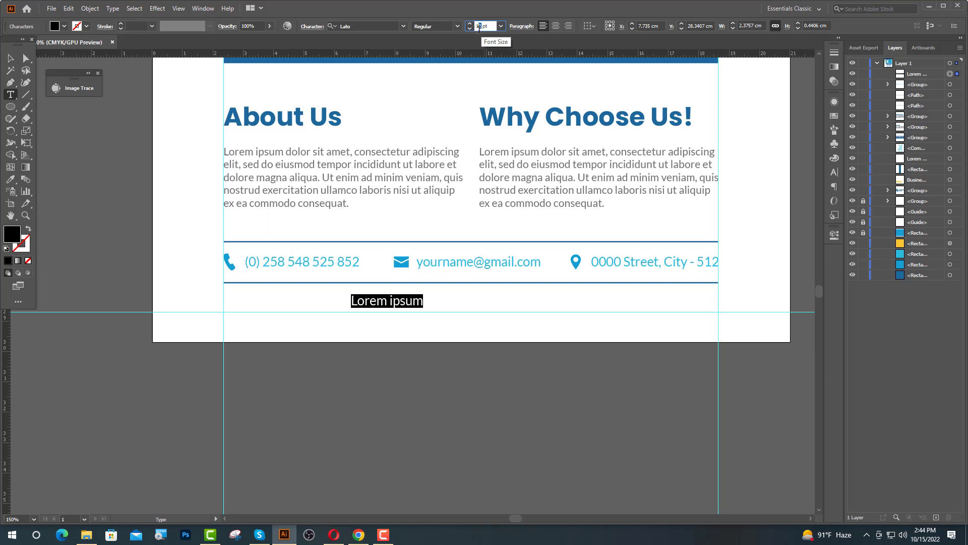
type("16")
key("Return")
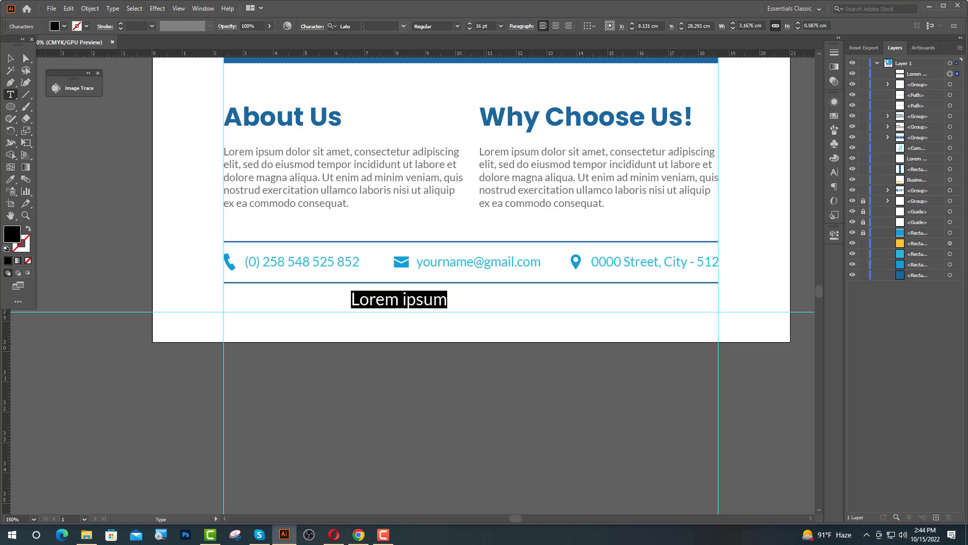
left_click(361, 26)
type("po")
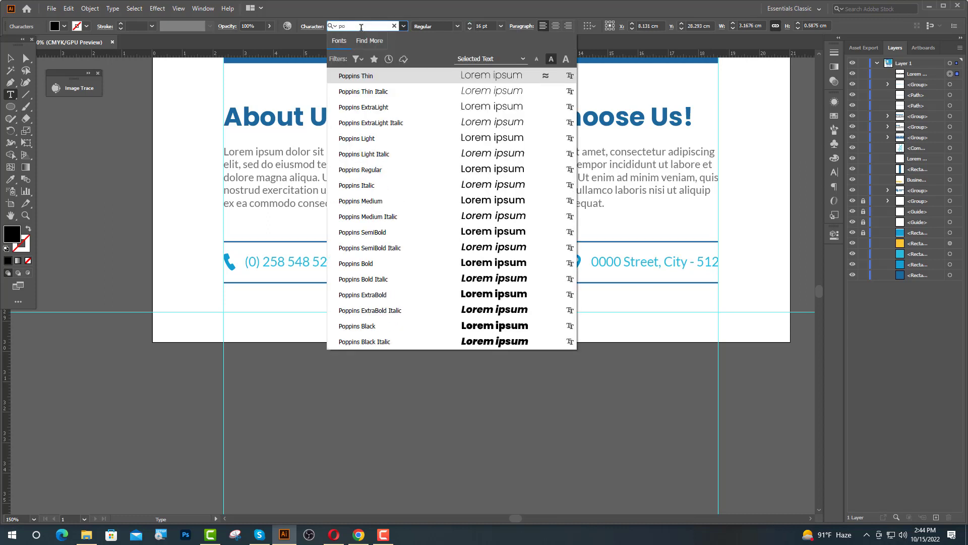
left_click(373, 263)
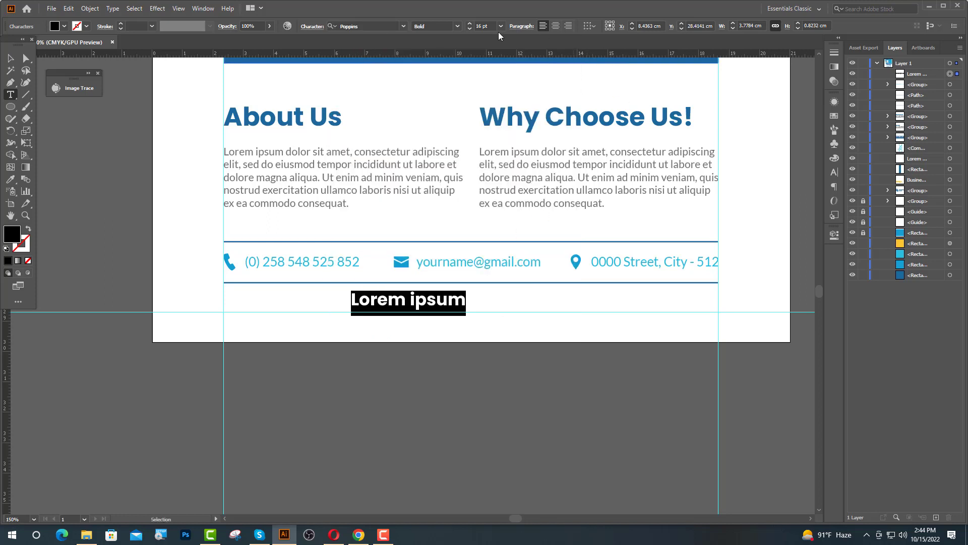
type("w")
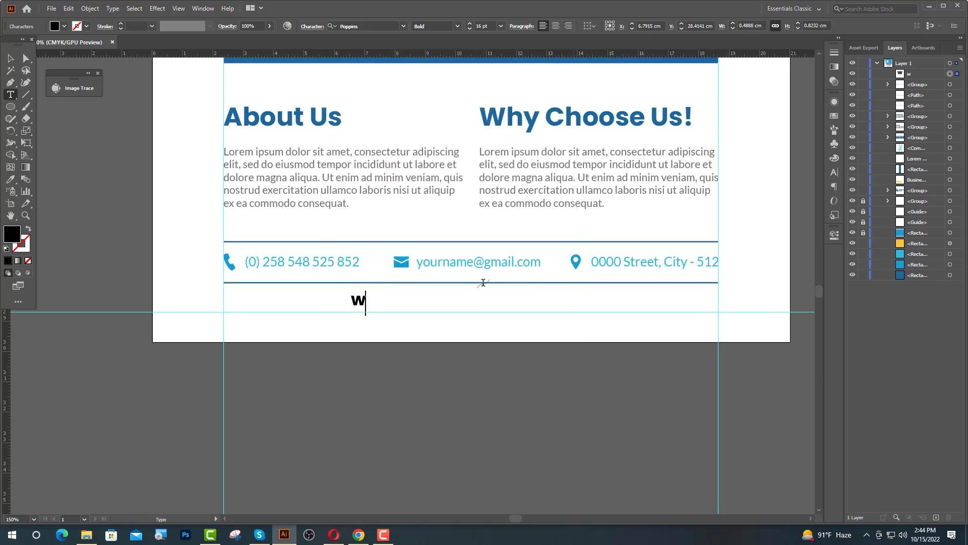
type("ww.you")
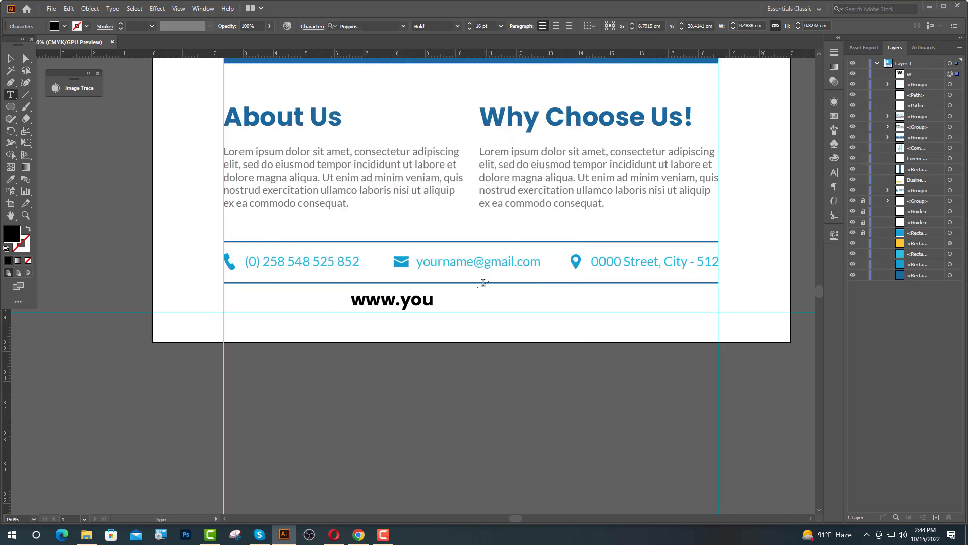
type("rcomp")
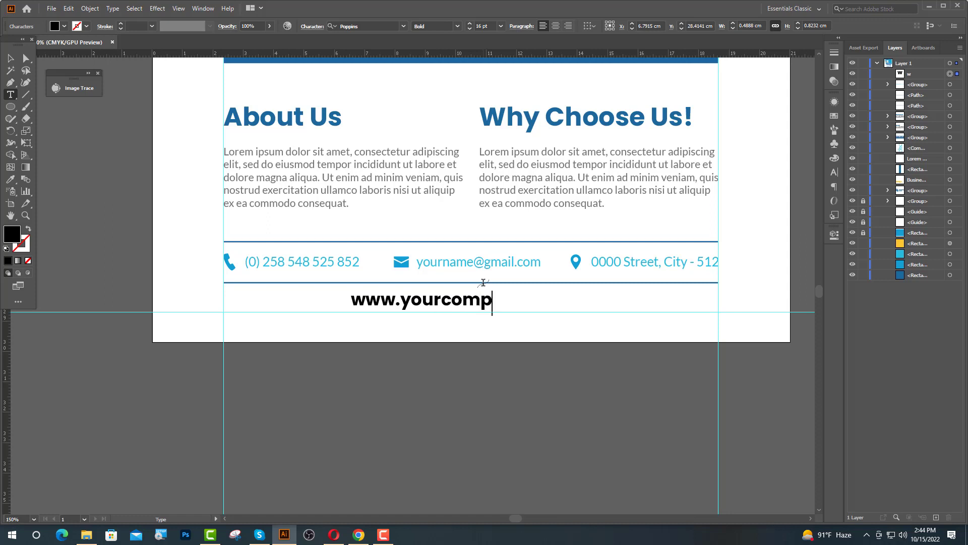
type("any.co")
type("m")
key("Escape")
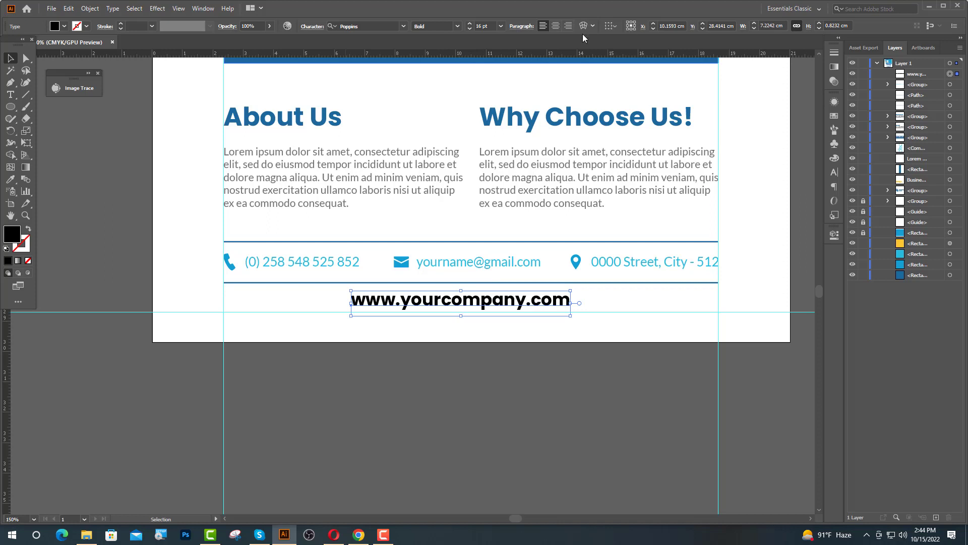
Centre the website text on the page and set its tracking to 100.
left_click(556, 26)
left_click(457, 391)
left_click_drag(420, 303, 499, 306)
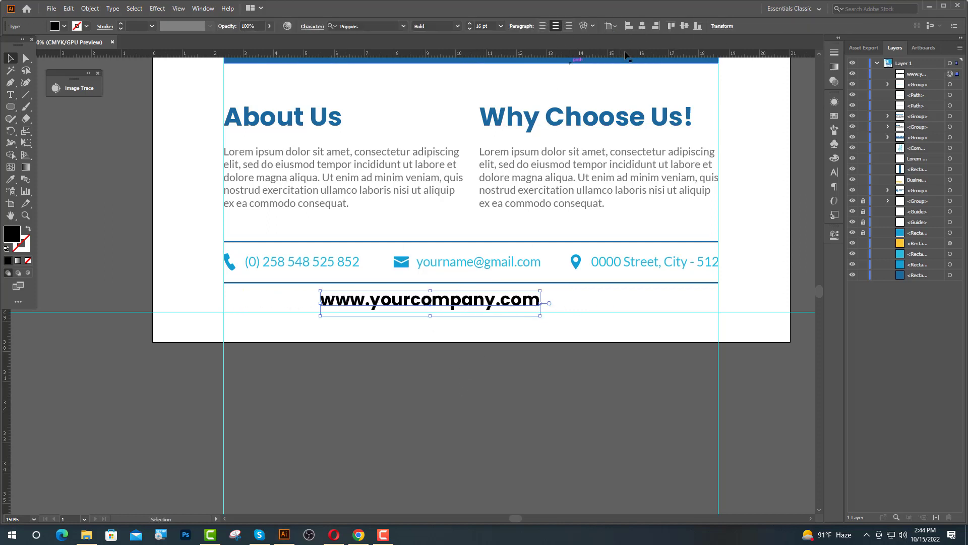
left_click(646, 26)
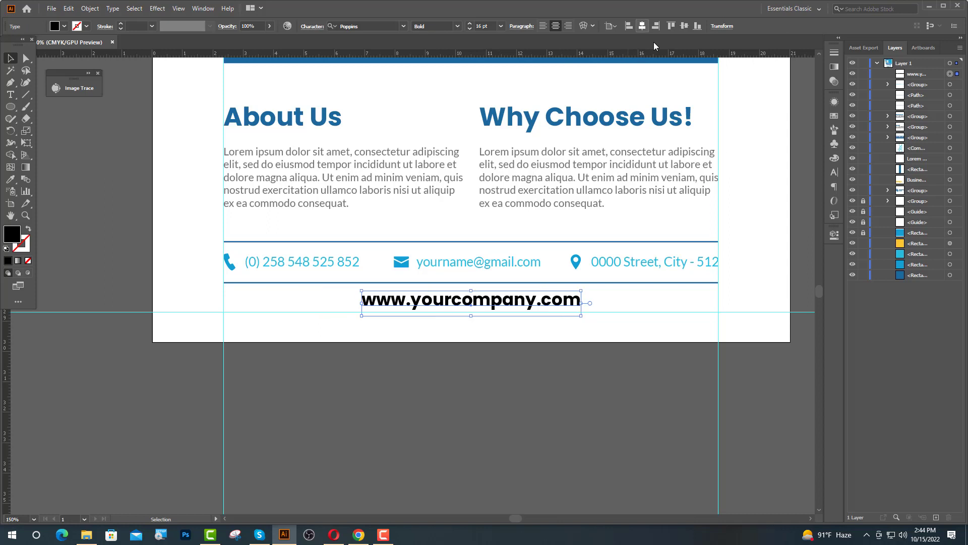
left_click(834, 172)
left_click(815, 155)
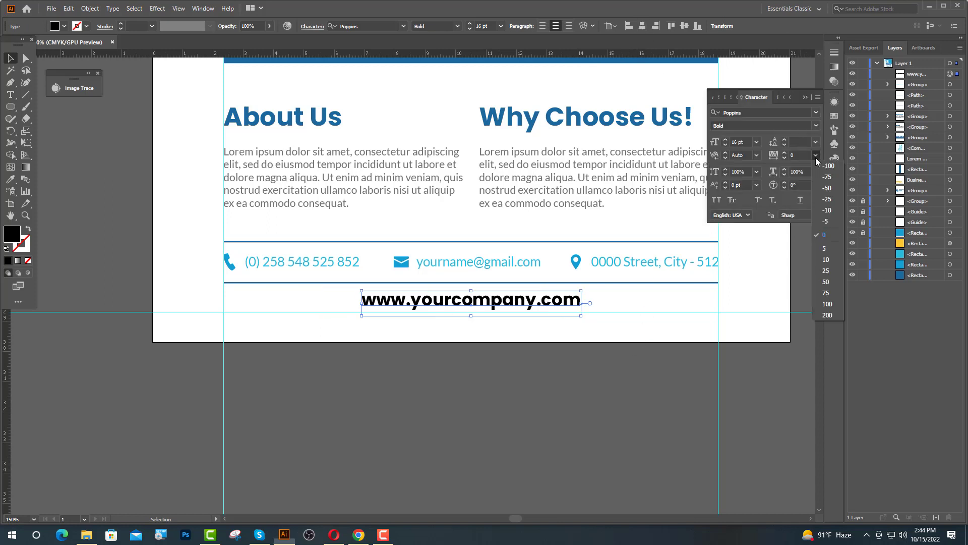
left_click(823, 305)
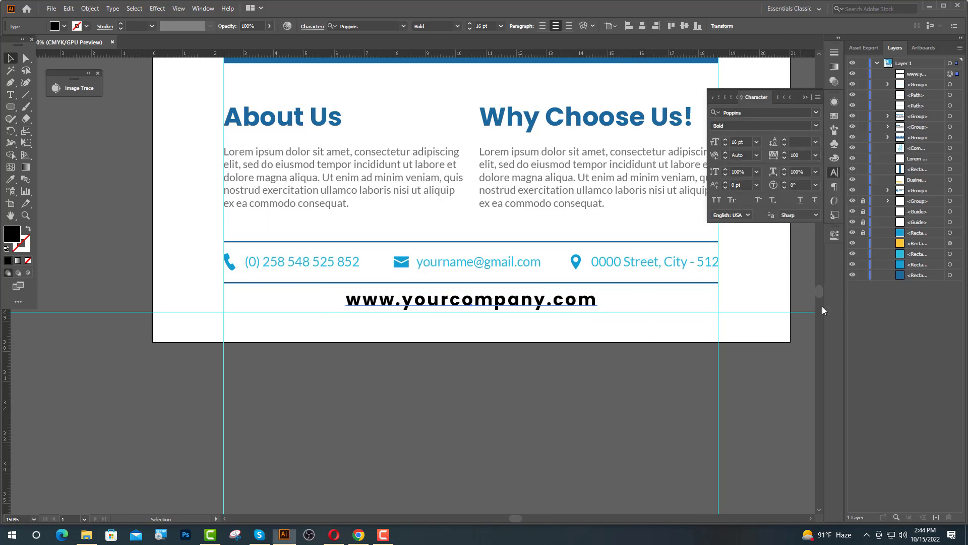
left_click(806, 97)
Colour the website text with the flyer's dark blue using the eyedropper.
left_click(10, 179)
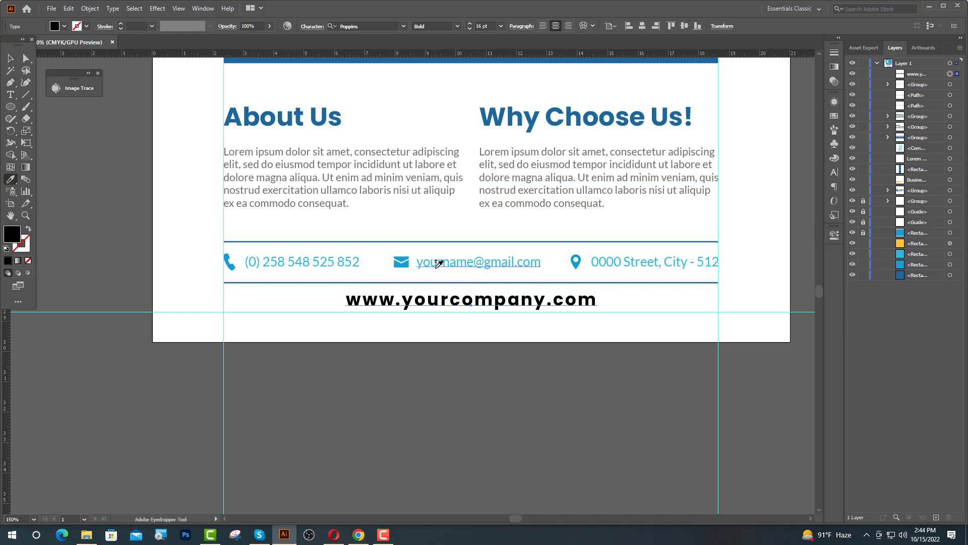
scroll(444, 261, "down", 2)
scroll(444, 262, "up", 3)
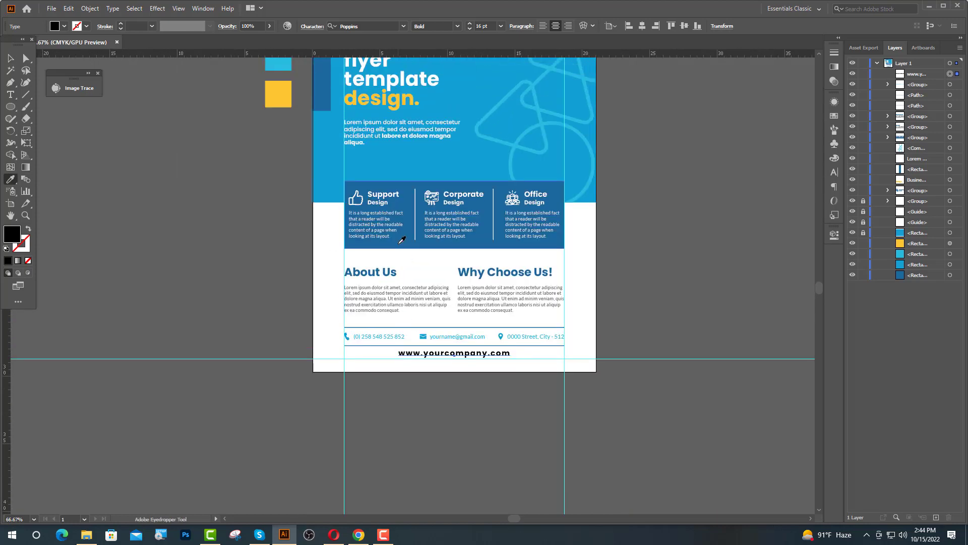
left_click(372, 243)
key("v")
left_click(132, 230)
Nudge the website text down slightly into its final footer position.
scroll(491, 389, "up", 2)
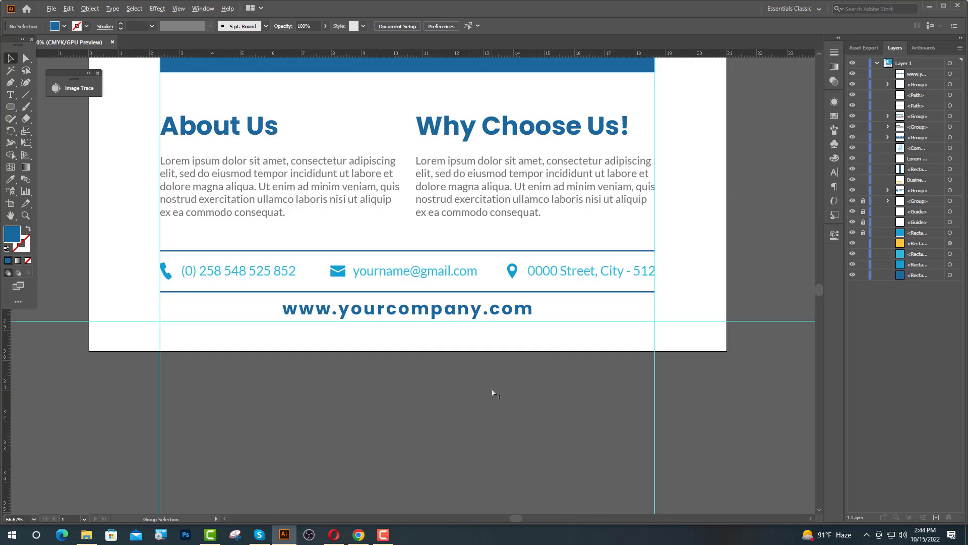
left_click(288, 310)
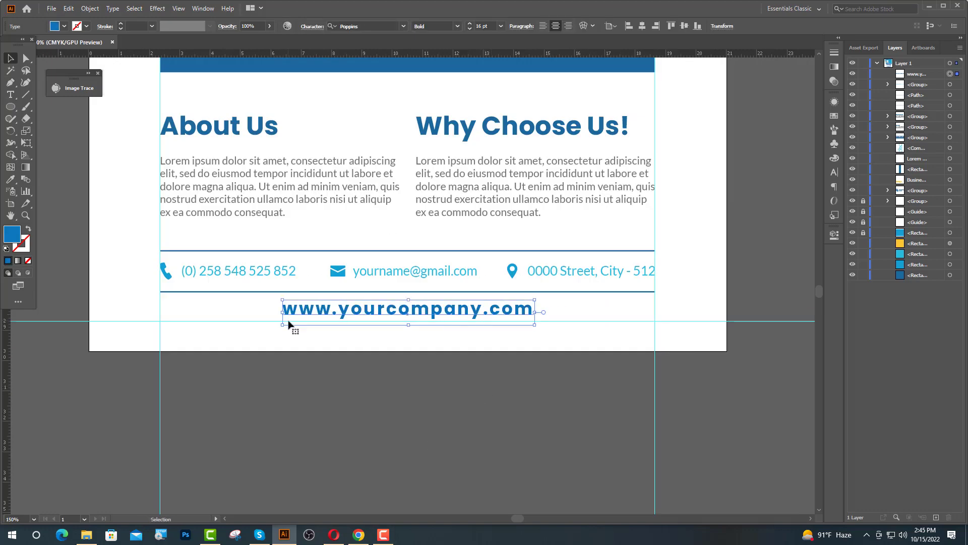
key("a")
key("v")
scroll(369, 299, "up", 2)
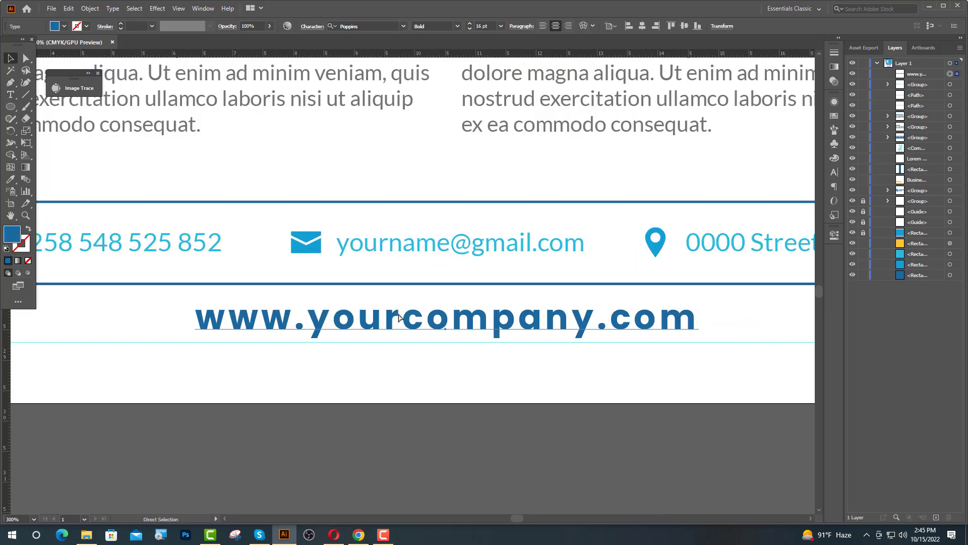
key("Up")
key("Up")
key("Up")
key("Up")
key("Up")
key("Up")
key("Up")
key("Up")
key("Up")
key("Up")
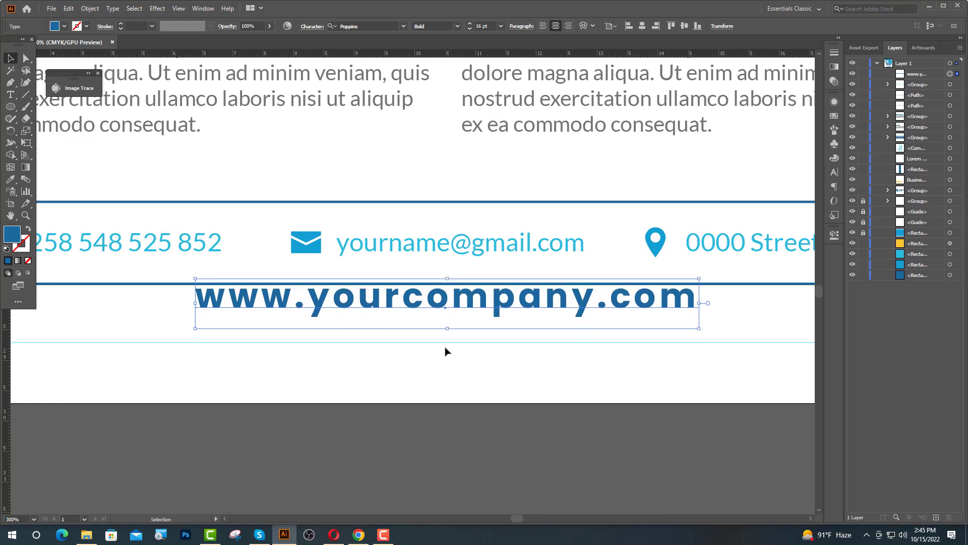
key("Down")
key("Down")
key("Down")
key("Down")
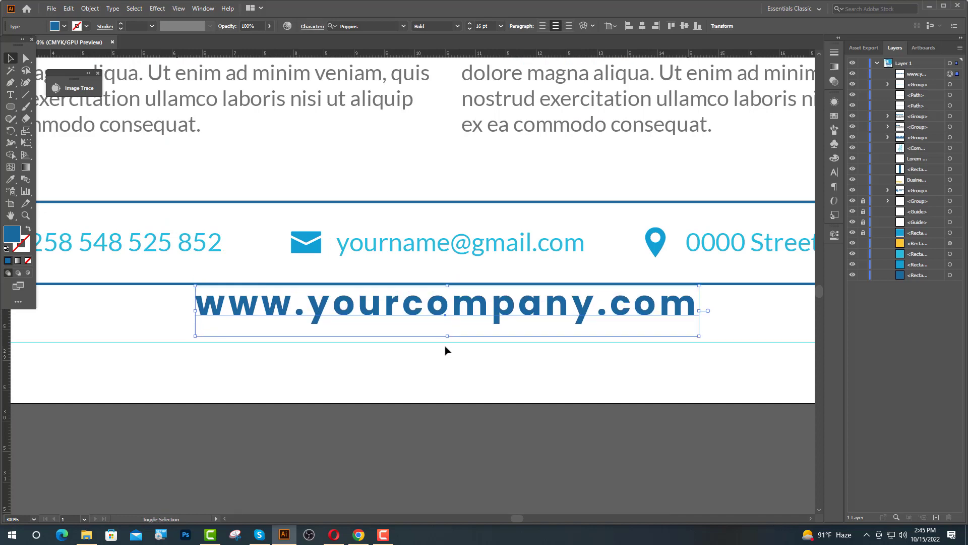
key("shift+Down")
key("shift+Down")
scroll(445, 347, "down", 5)
left_click(522, 370)
scroll(559, 386, "up", 2)
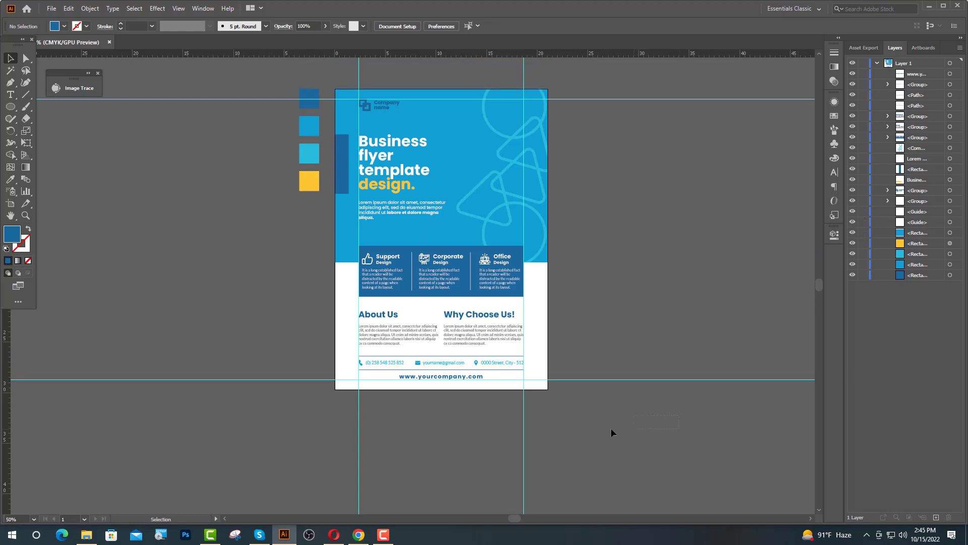
Delete the vertical and horizontal guides from the page.
left_click_drag(327, 473, 329, 473)
key("Delete")
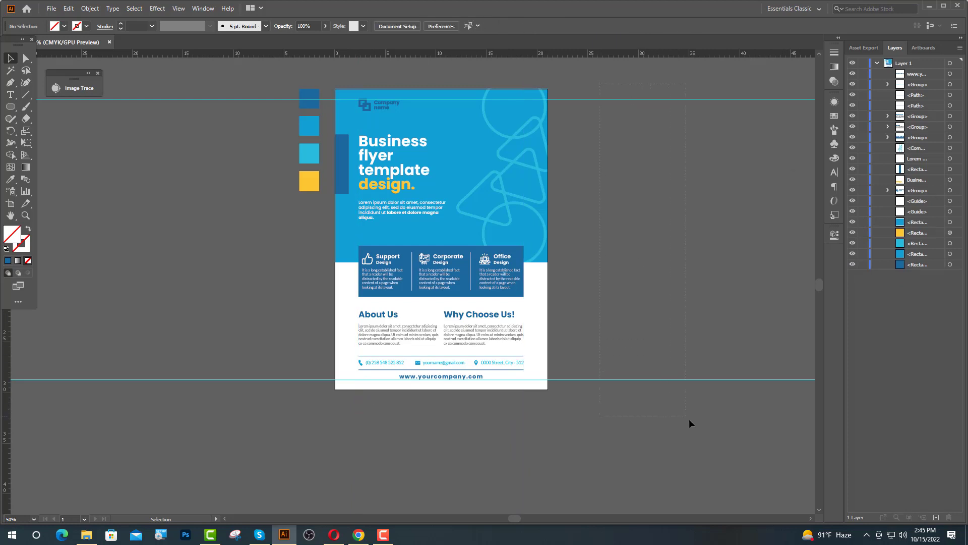
left_click_drag(689, 420, 699, 421)
key("Delete")
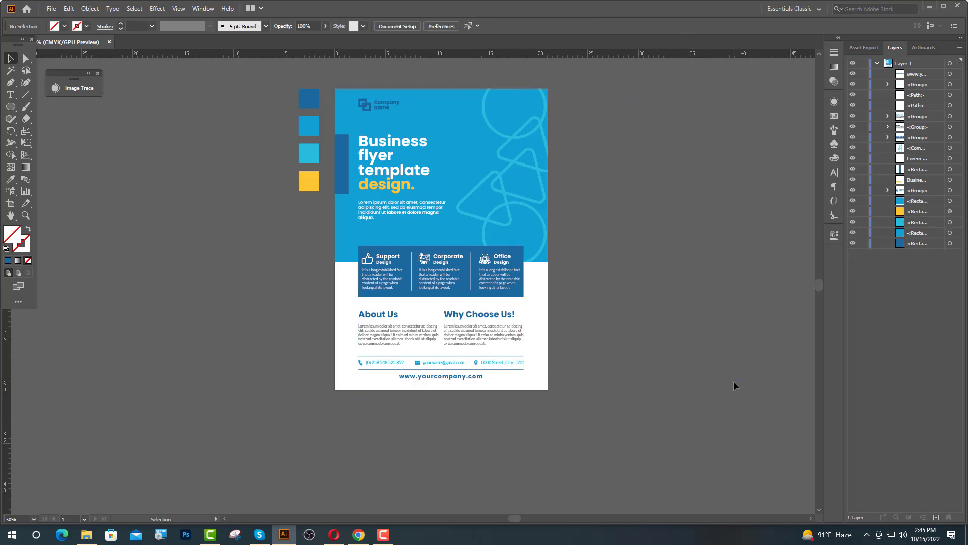
scroll(530, 261, "up", 1)
scroll(601, 301, "up", 3)
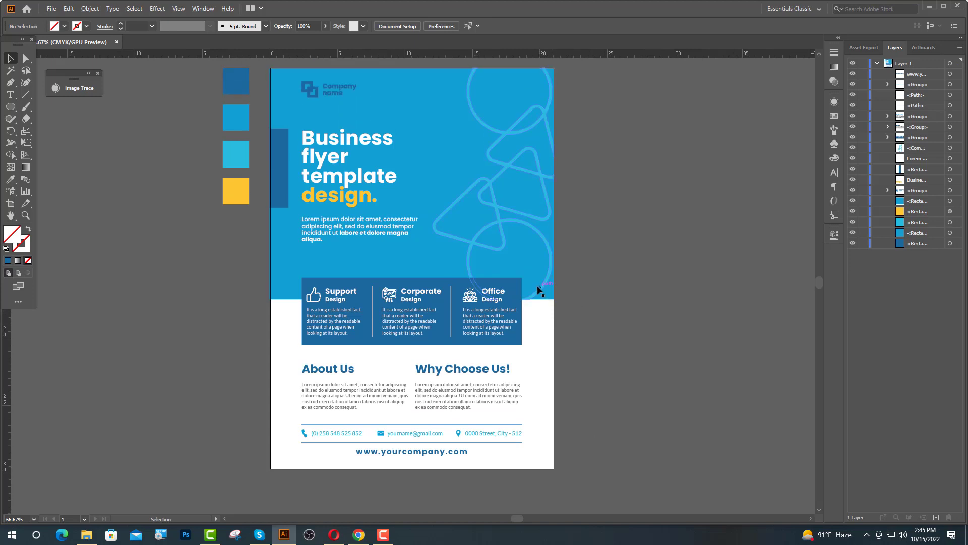
Delete the four leftover colour swatches beside the flyer.
left_click_drag(202, 64, 239, 237)
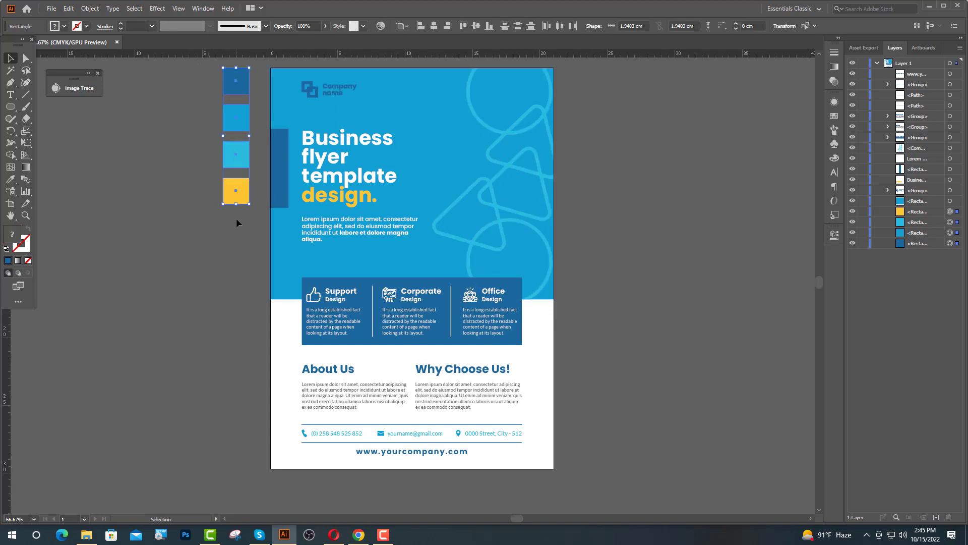
key("Delete")
scroll(530, 297, "up", 1)
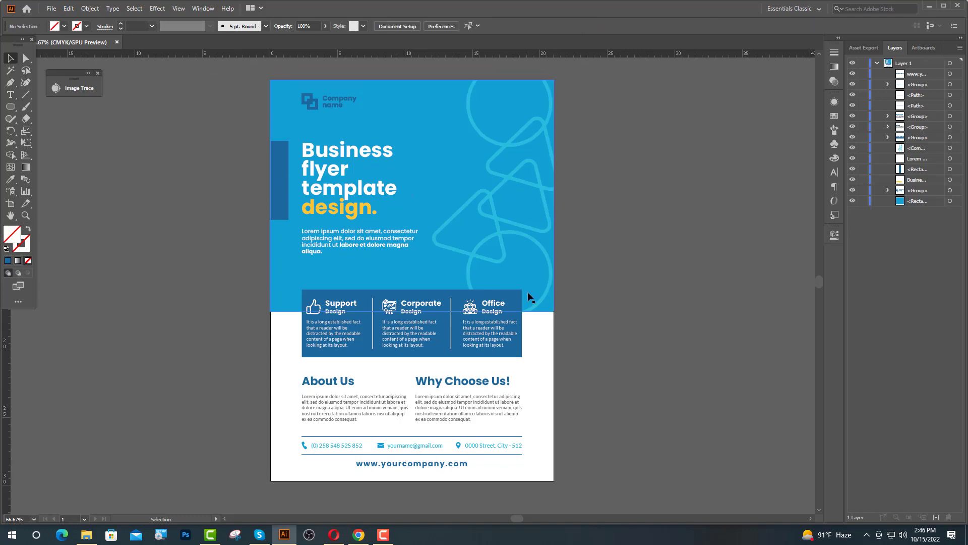
Color the Corporate icon with the yellow sampled from the 'design.' text.
scroll(350, 315, "up", 1)
left_click(351, 329)
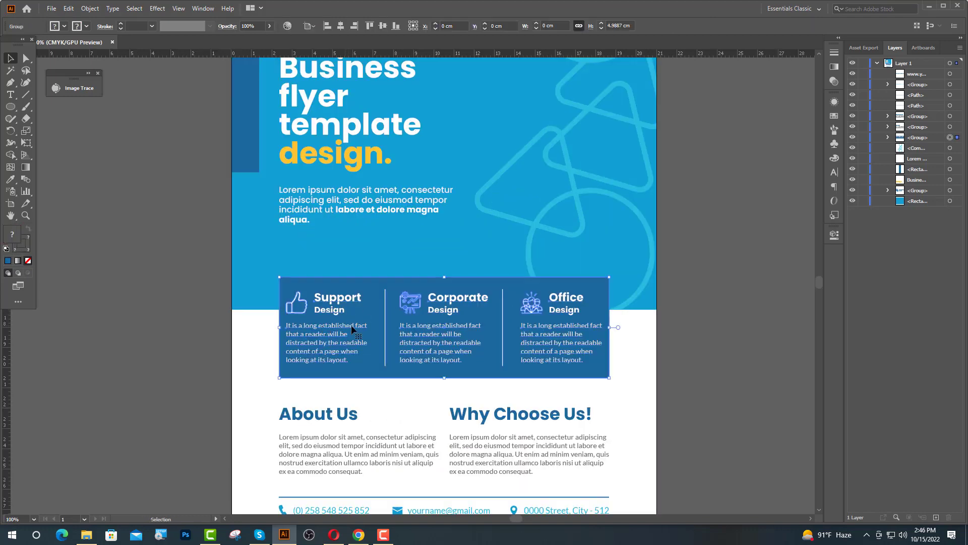
left_click(888, 137)
left_click(900, 148)
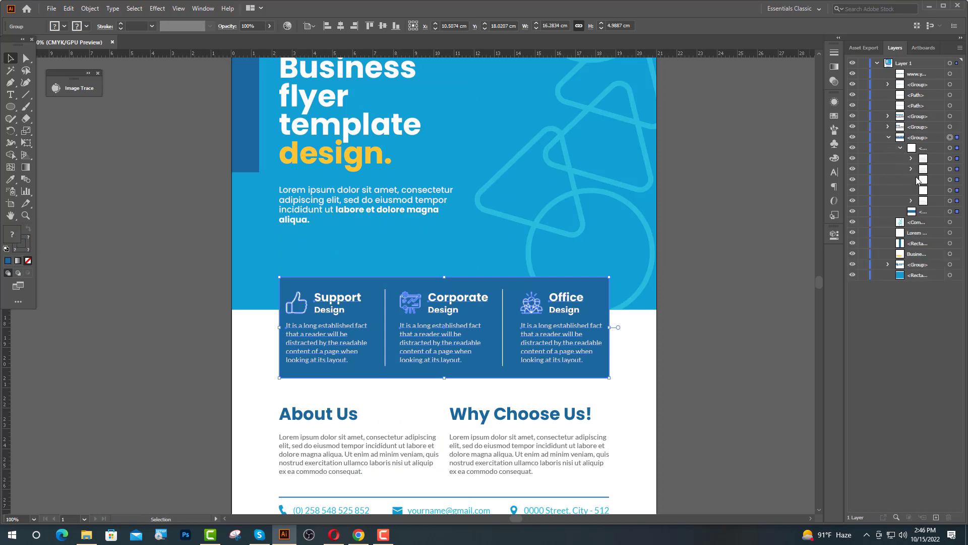
left_click(949, 169)
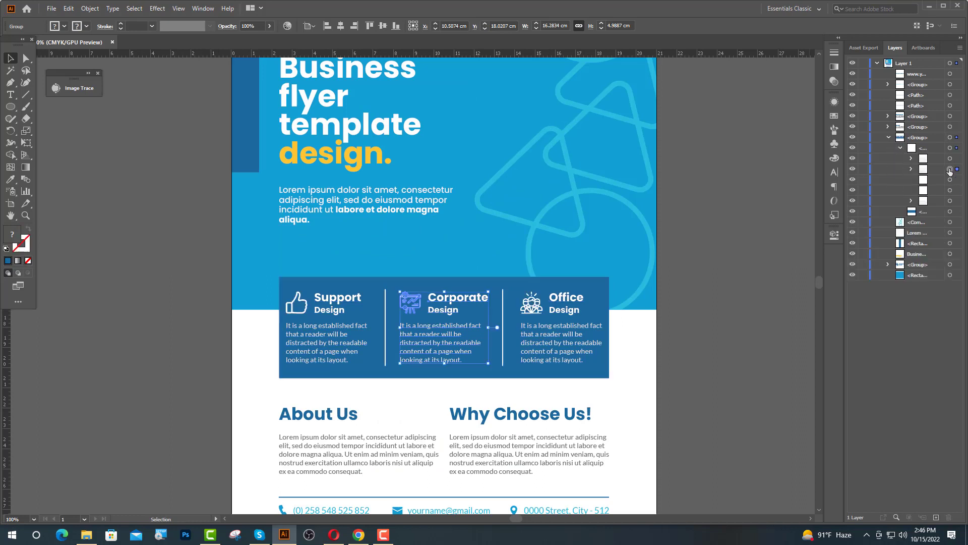
left_click(912, 169)
left_click(949, 180)
left_click(922, 180)
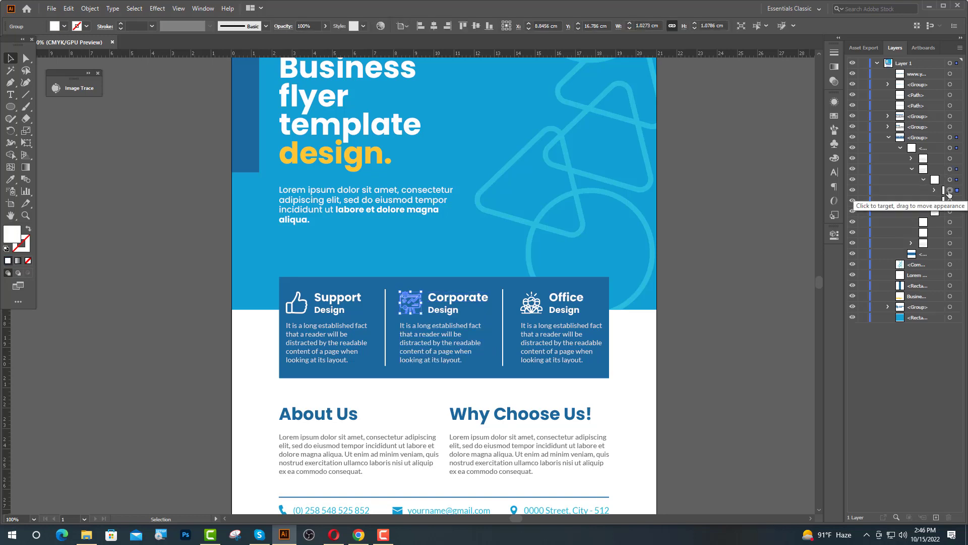
left_click(949, 190)
left_click(11, 180)
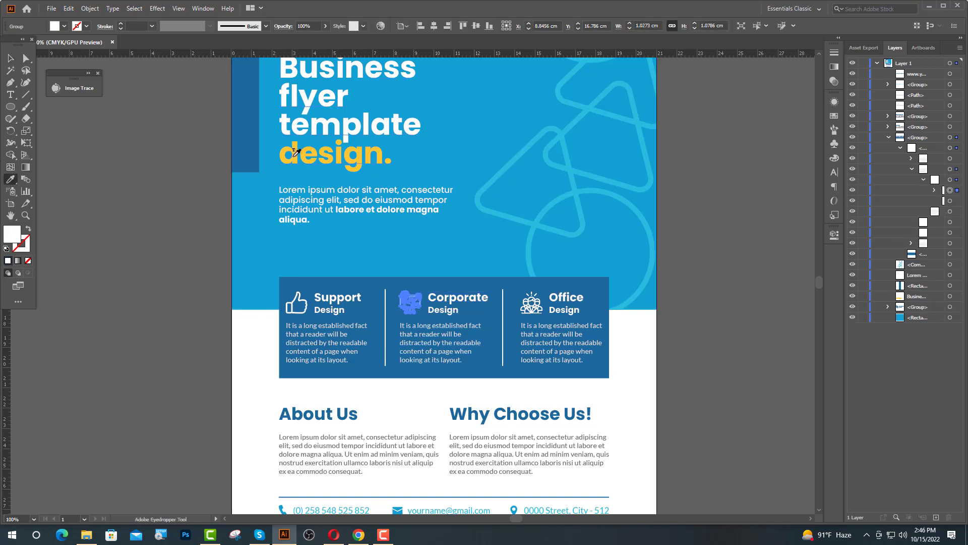
left_click(294, 155)
Give the Office icon the same yellow sampled from 'design.'.
key("v")
left_click(224, 165)
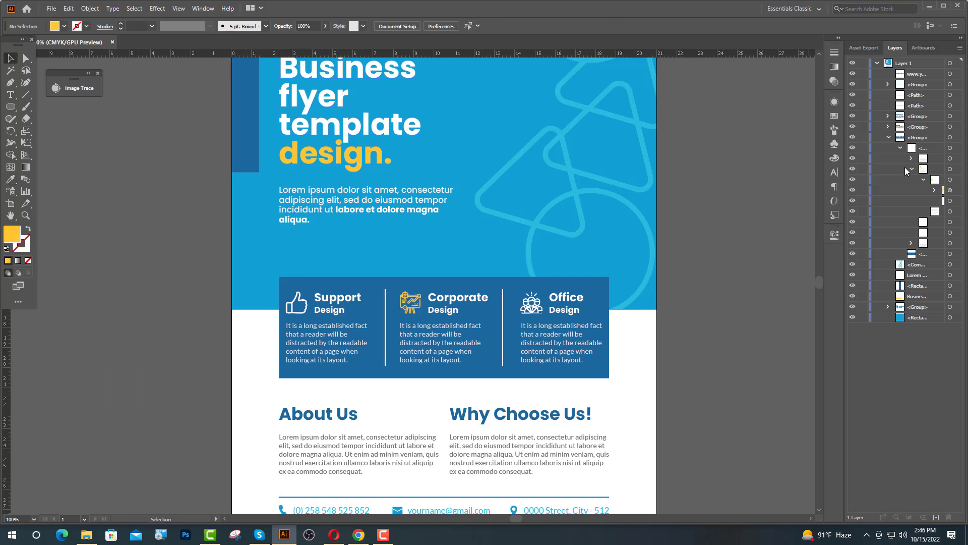
left_click(912, 169)
left_click(911, 158)
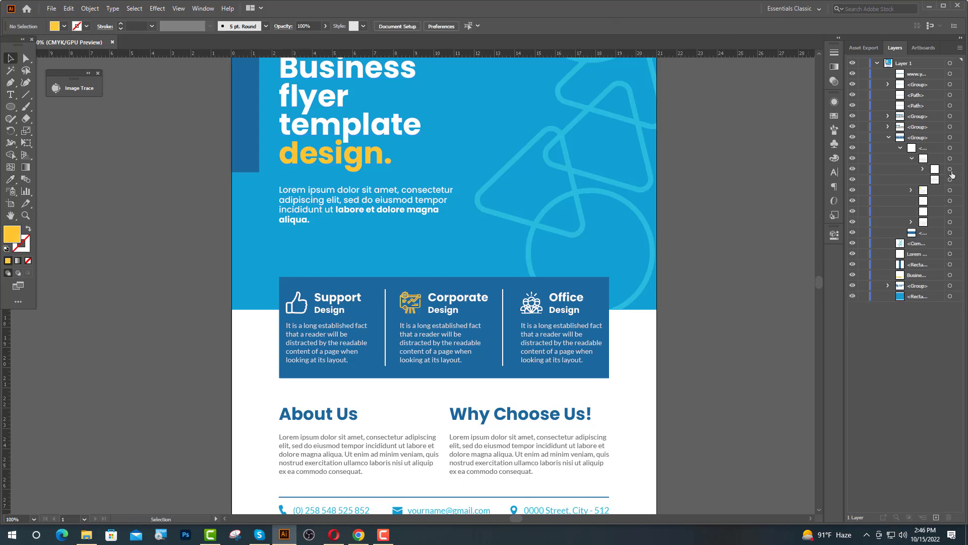
left_click(950, 171)
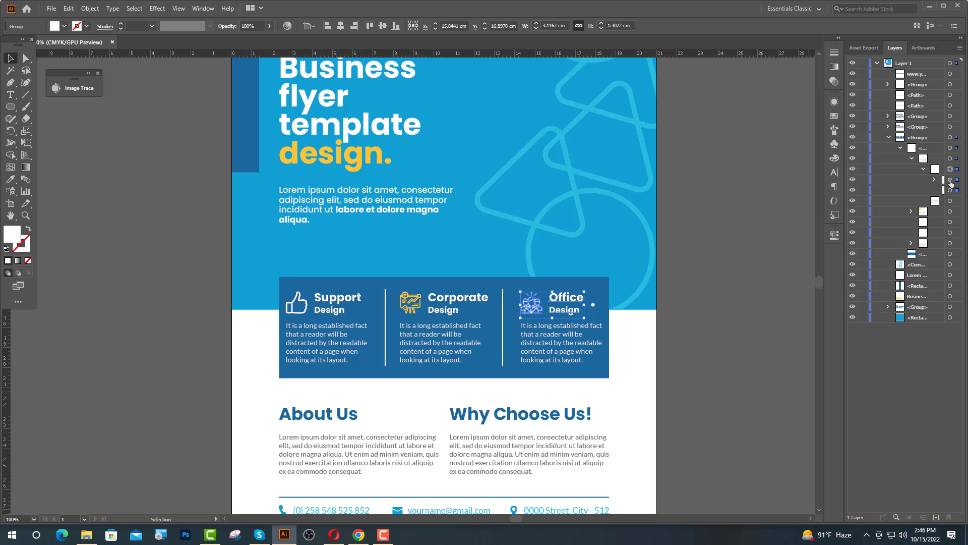
left_click(950, 180)
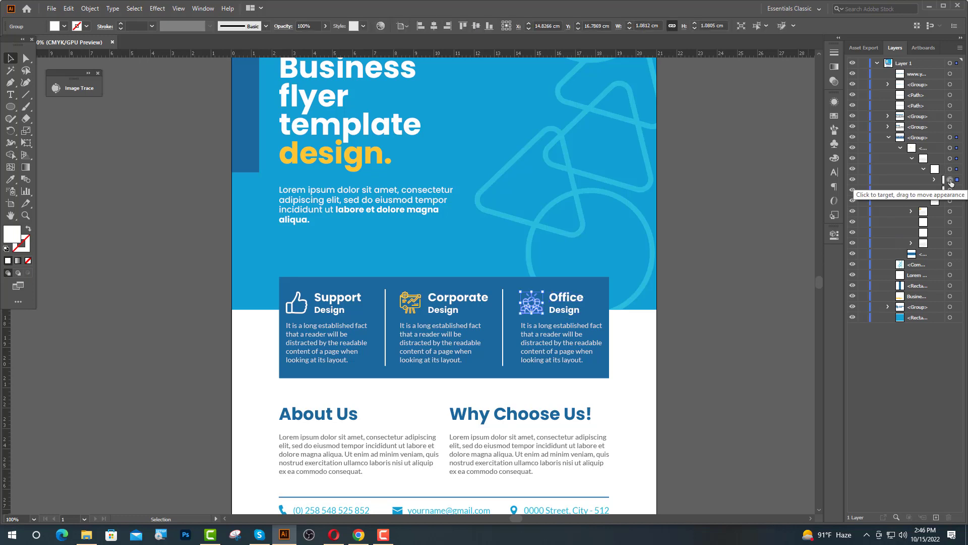
left_click(10, 180)
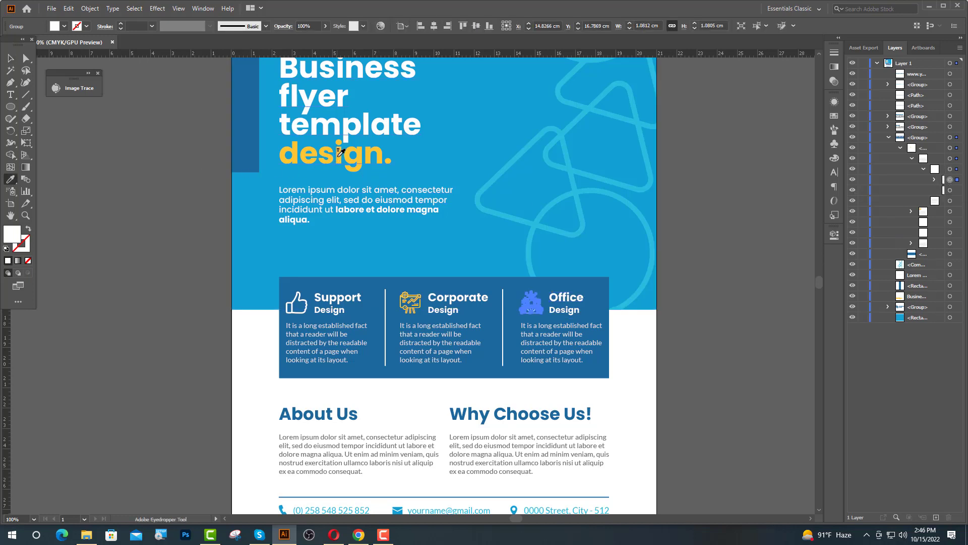
left_click(339, 150)
Give the Support thumbs-up icon the same 'design.' yellow.
key("v")
left_click(911, 159)
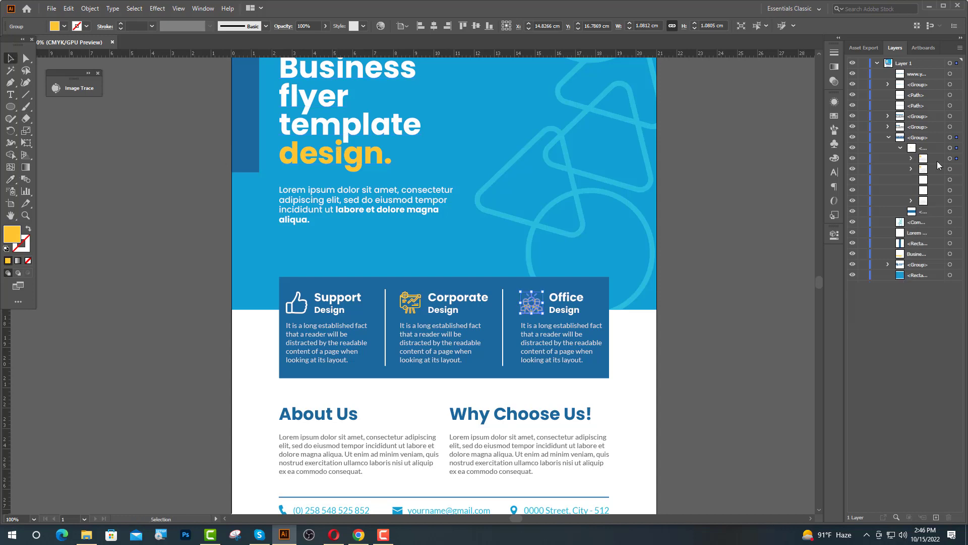
left_click(913, 170)
left_click(911, 201)
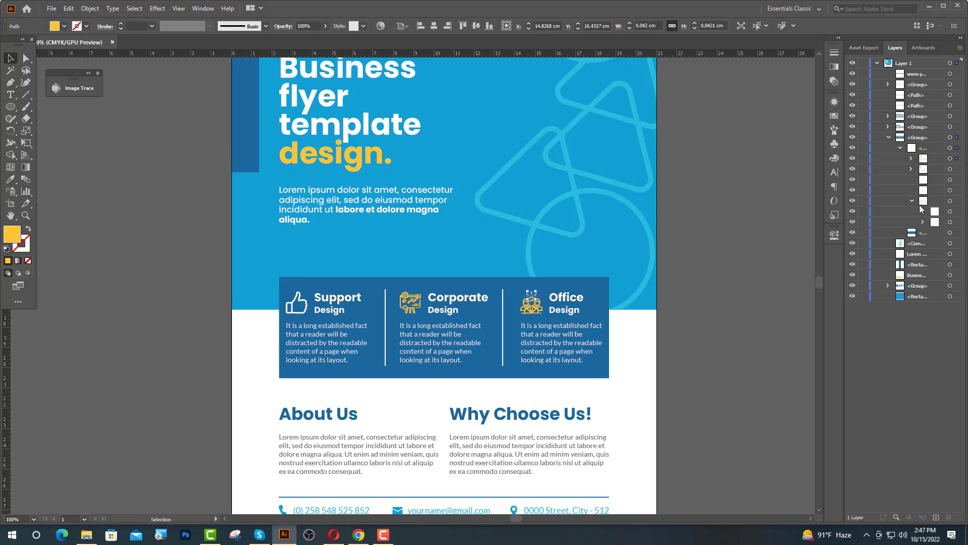
left_click(935, 211)
left_click(923, 222)
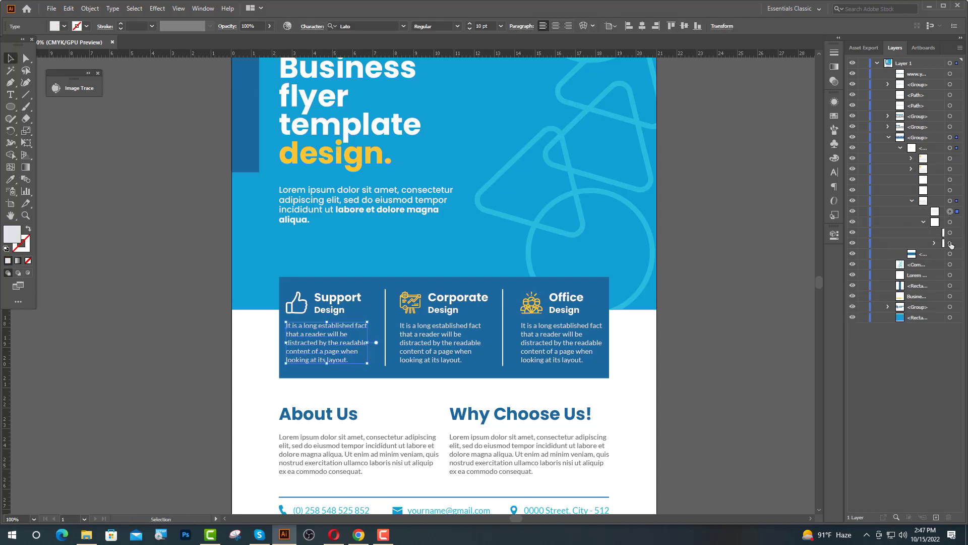
left_click(950, 243)
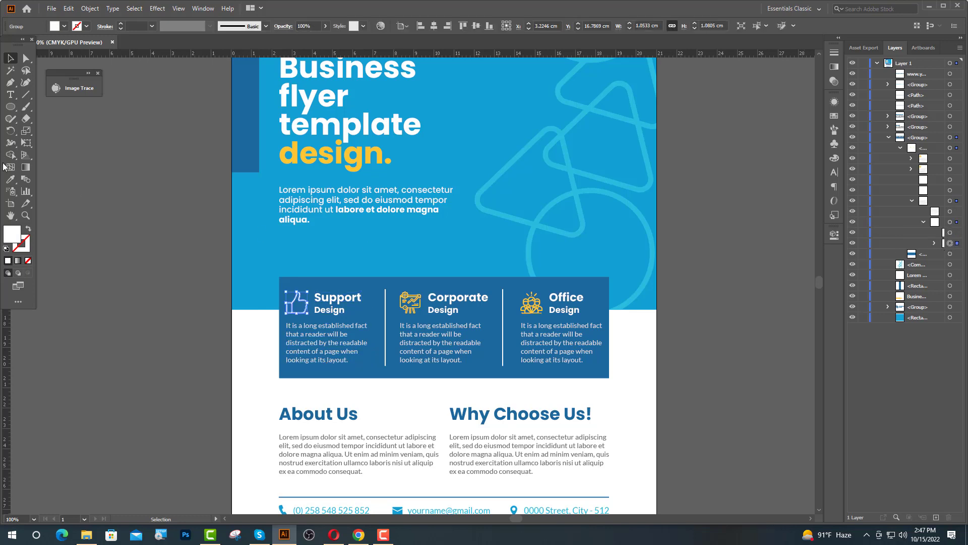
left_click(10, 179)
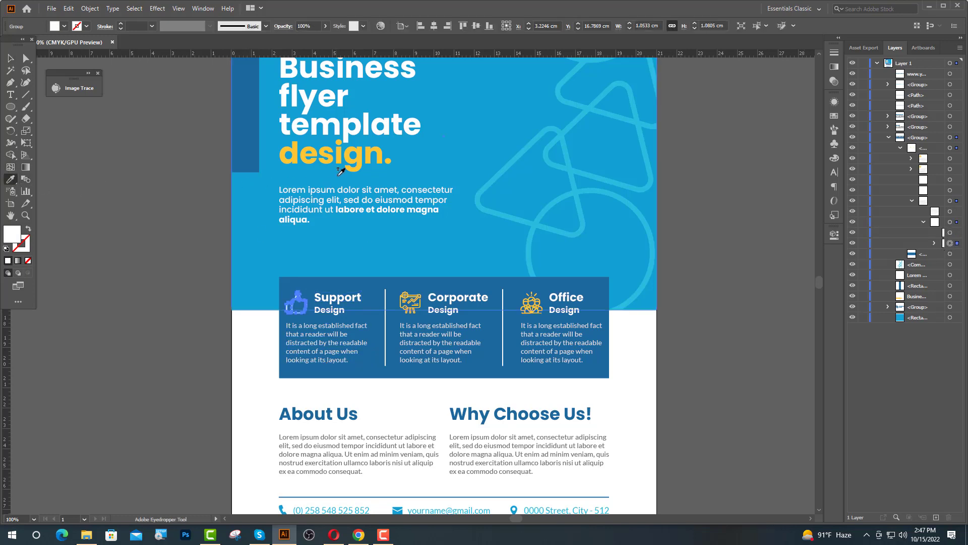
left_click(313, 159)
Deselect, collapse the service bar layers and zoom out to view the whole flyer.
left_click(10, 58)
left_click(169, 131)
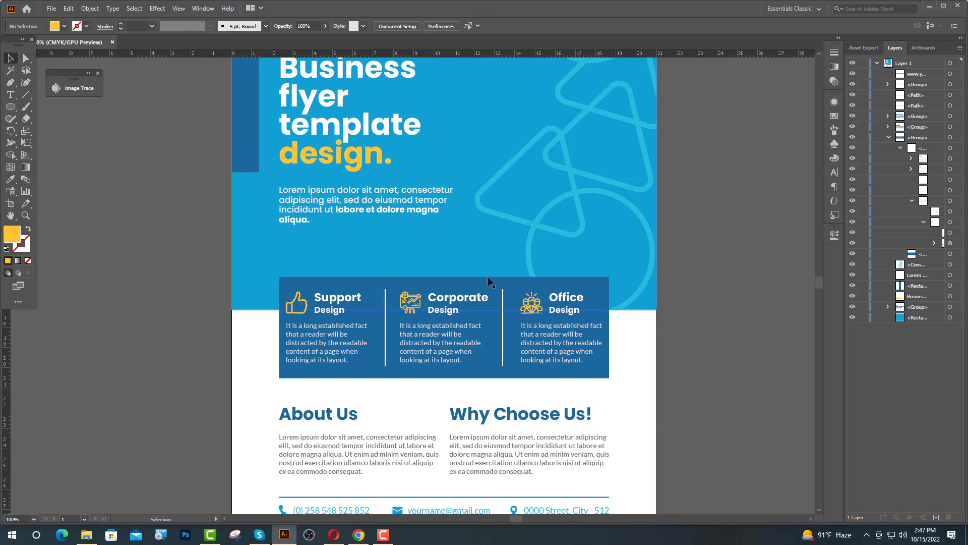
left_click(922, 222)
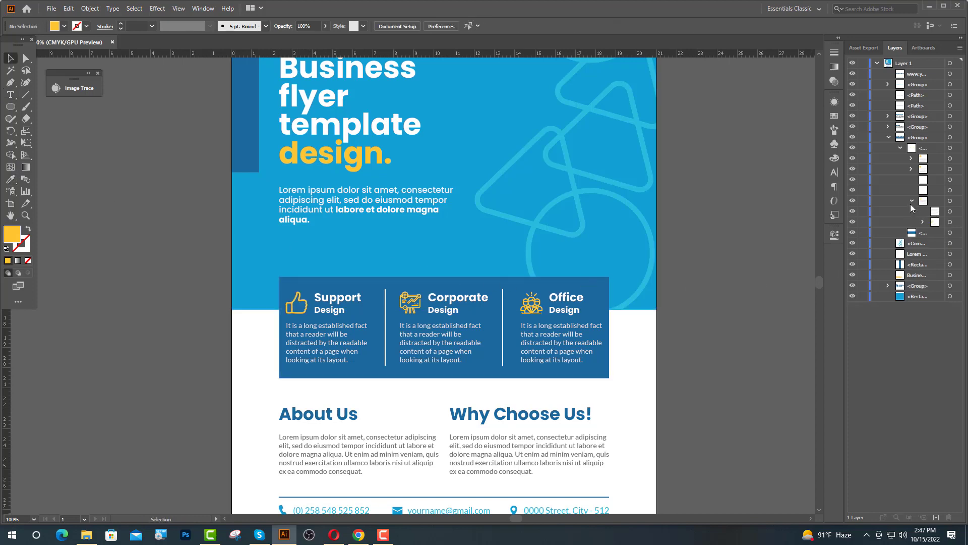
left_click(888, 137)
key("ctrl+minus")
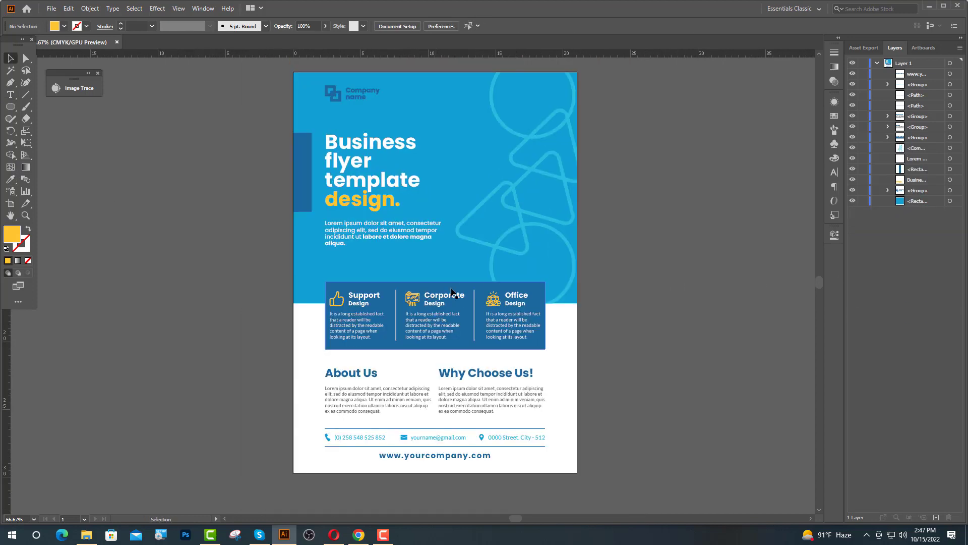
scroll(504, 300, "up", 1)
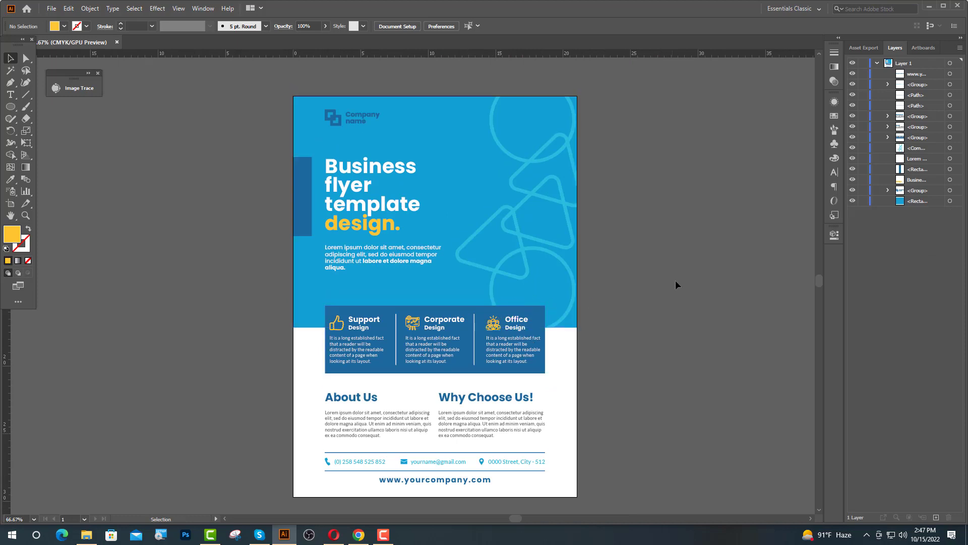